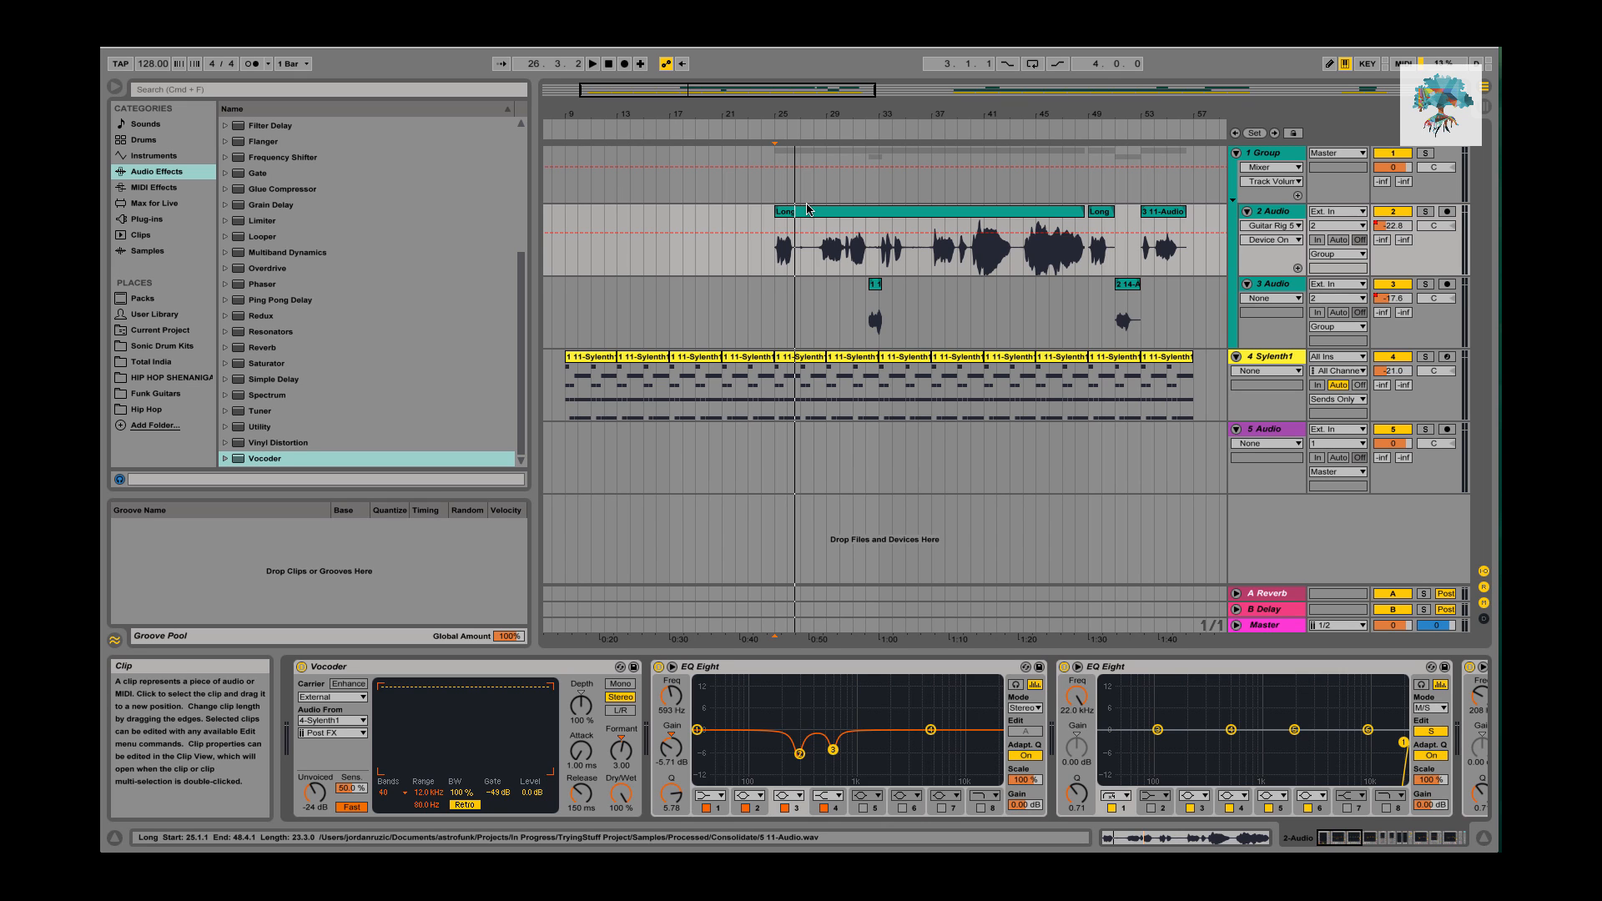
Select the Long vocal clip on 2 Audio, look through the track's device chain and play the clip.
left_click(807, 209)
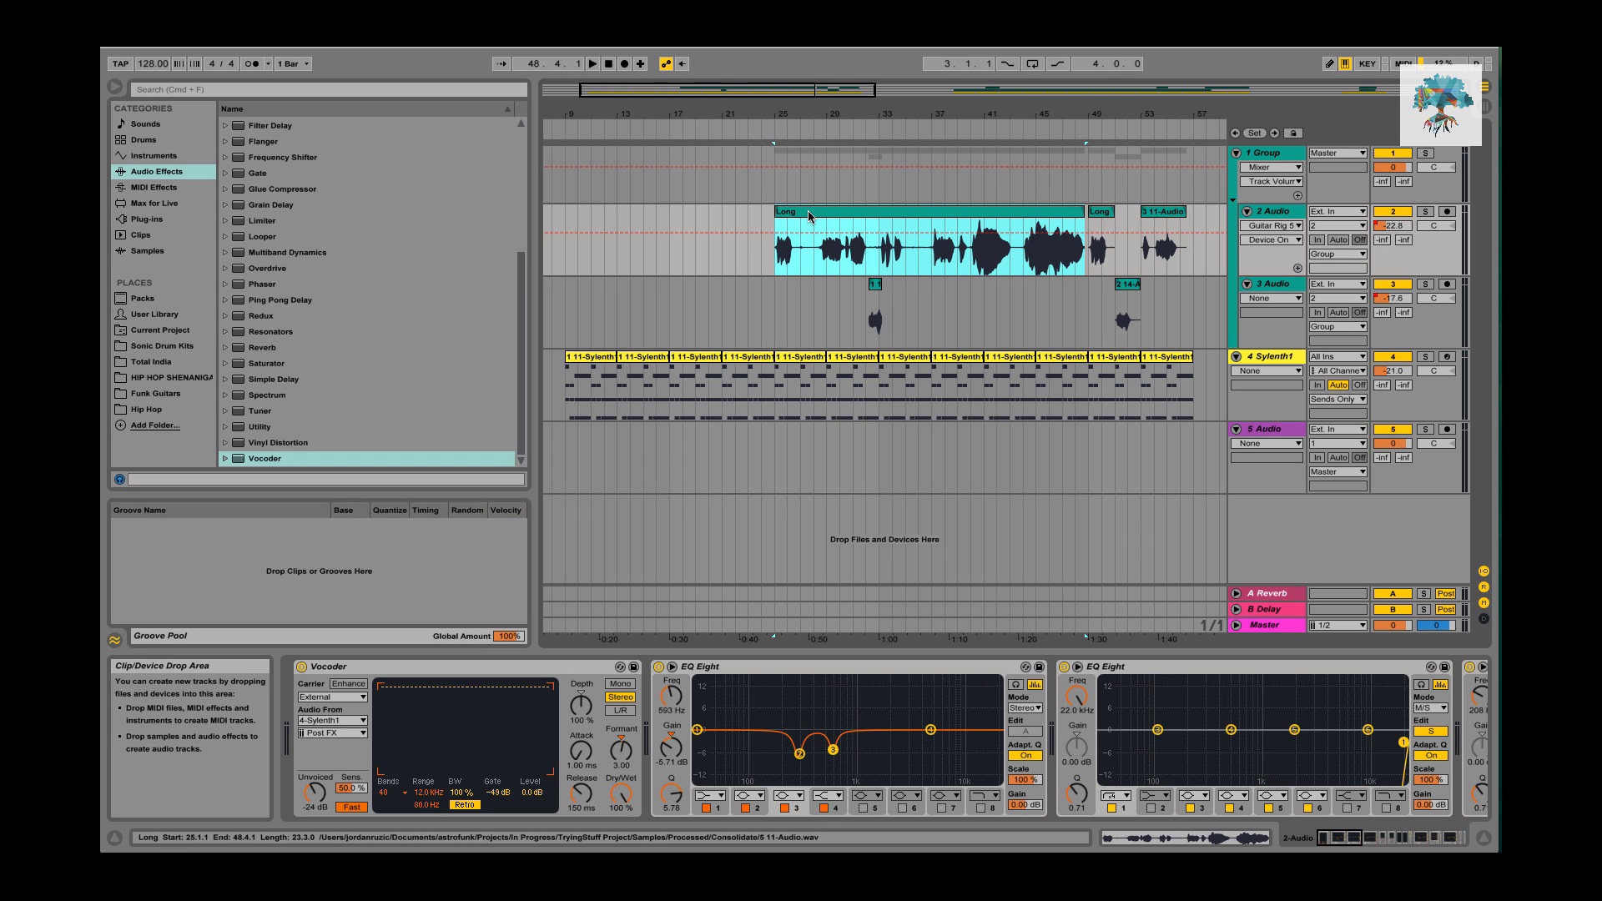
scroll(709, 401, "left", 2)
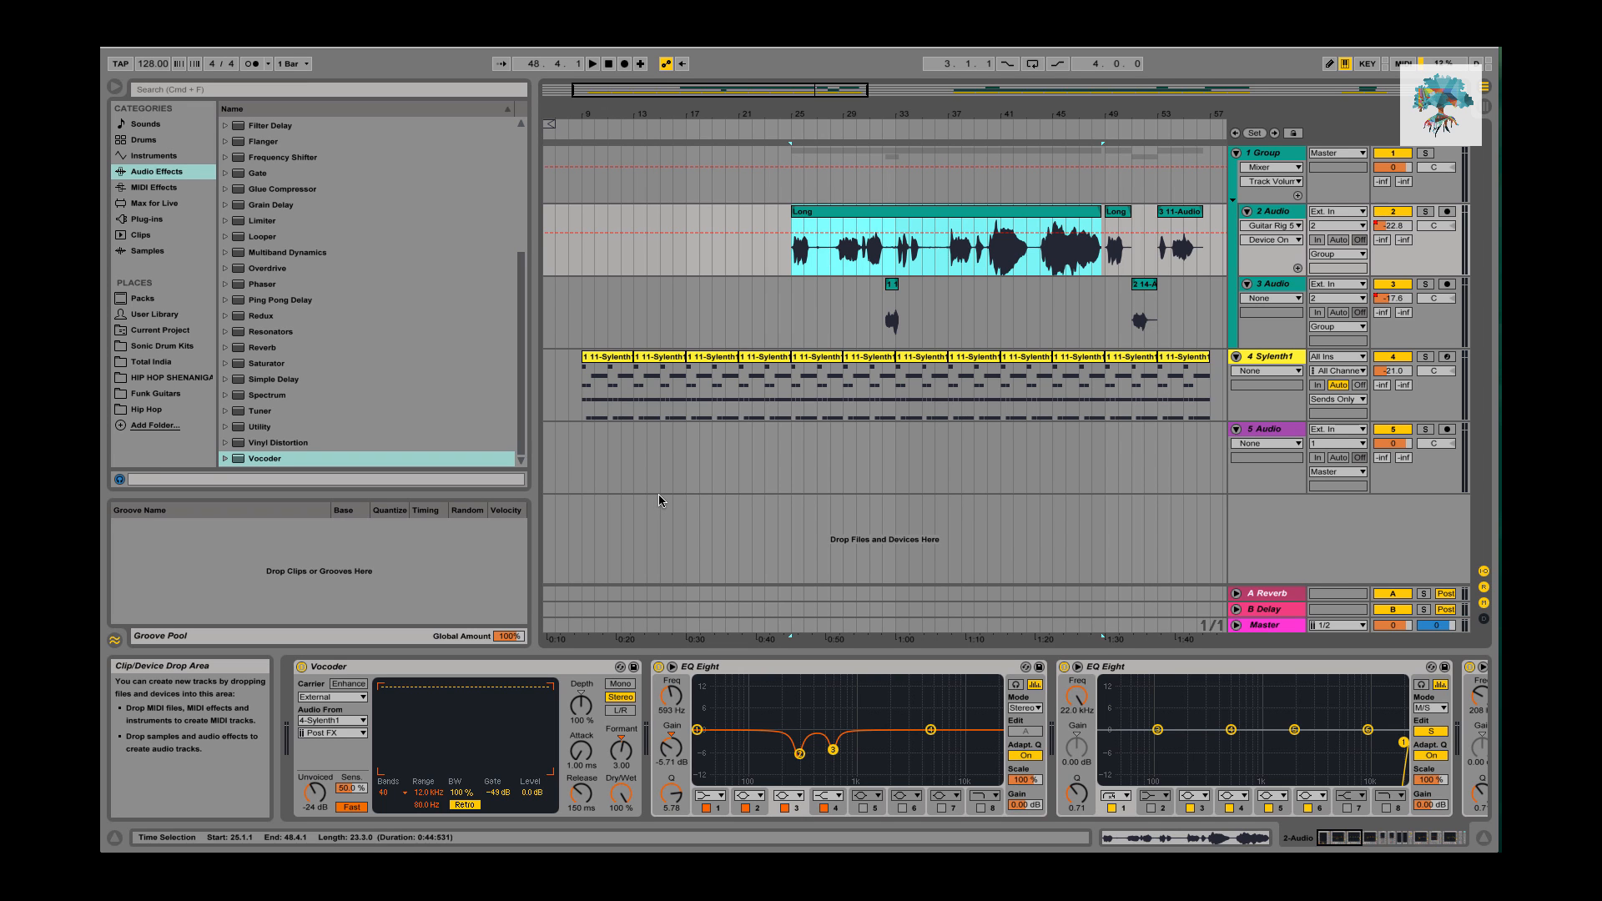
scroll(876, 686, "right", 15)
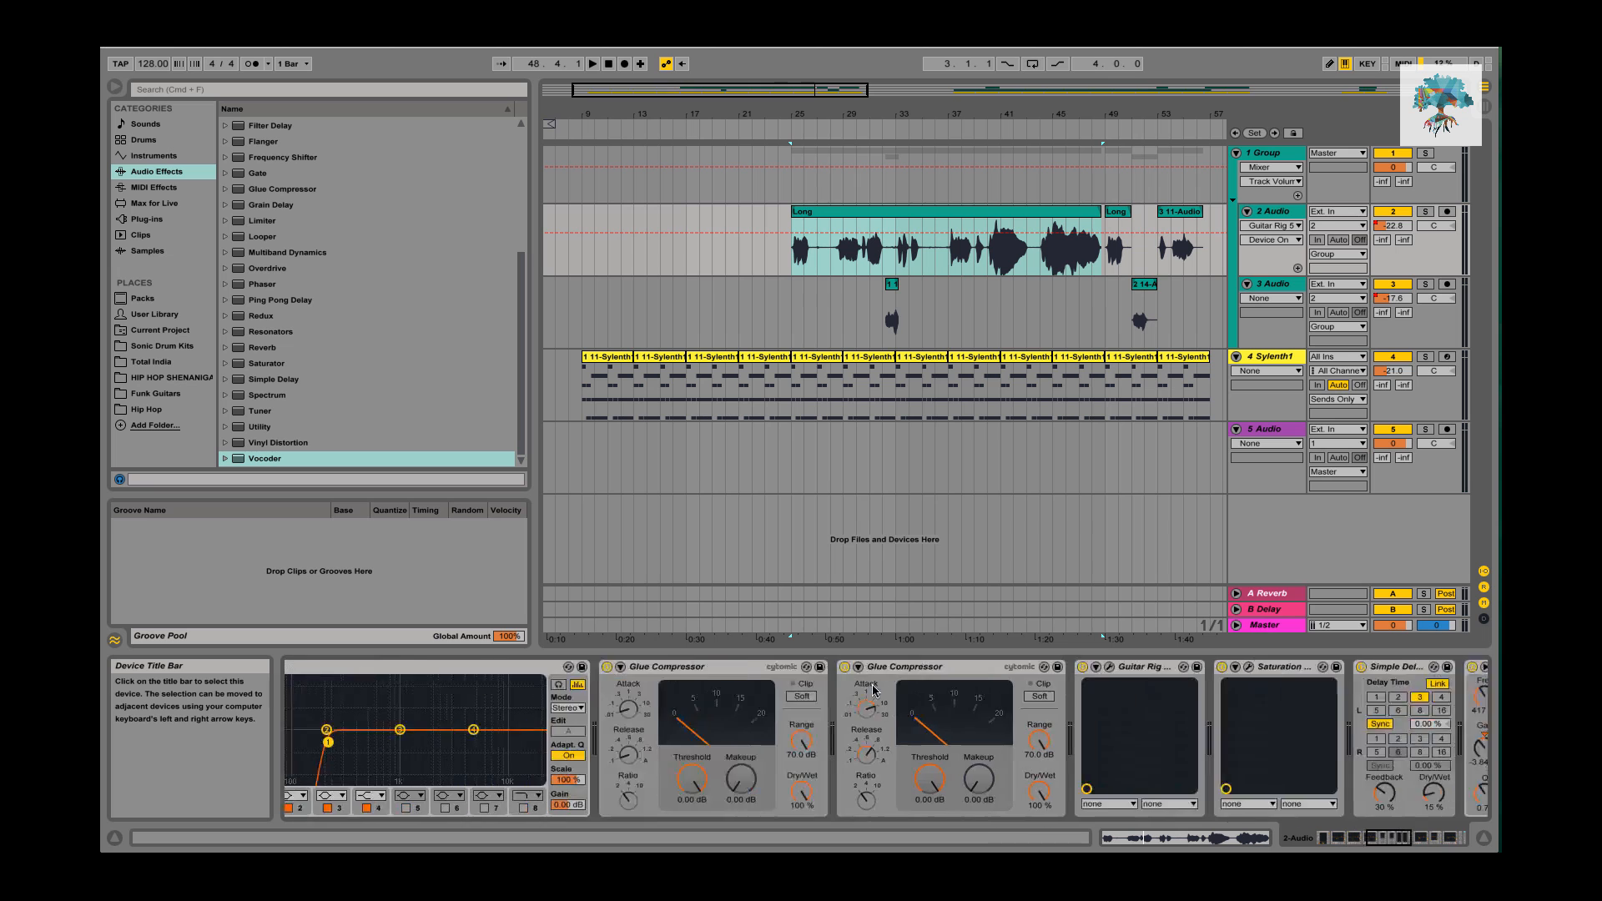
scroll(878, 686, "left", 10)
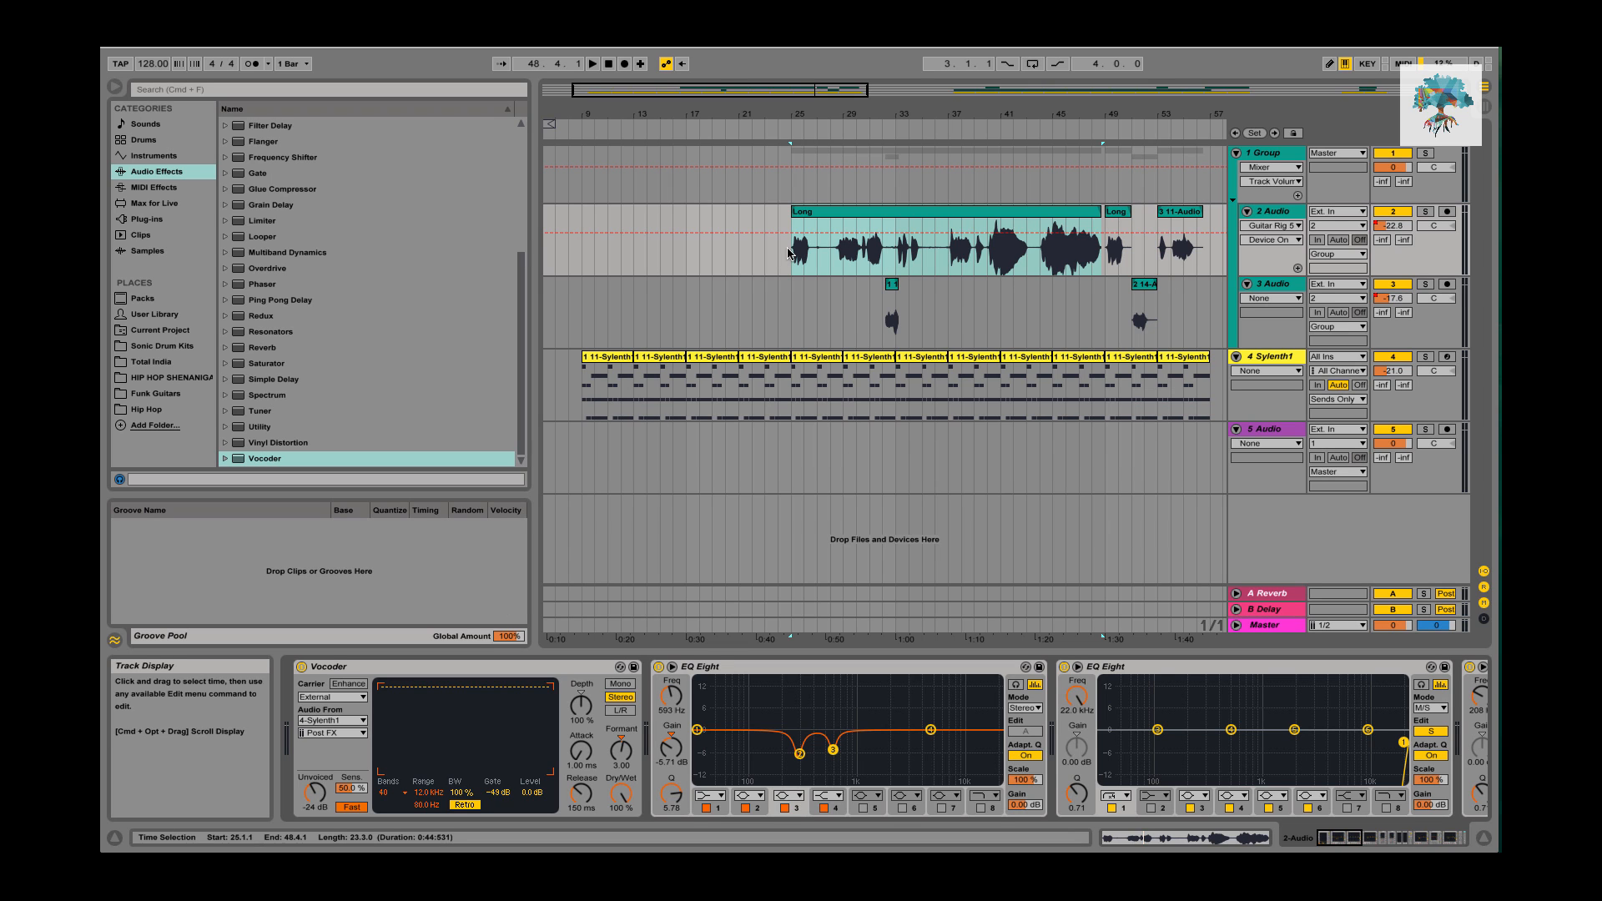
key("space")
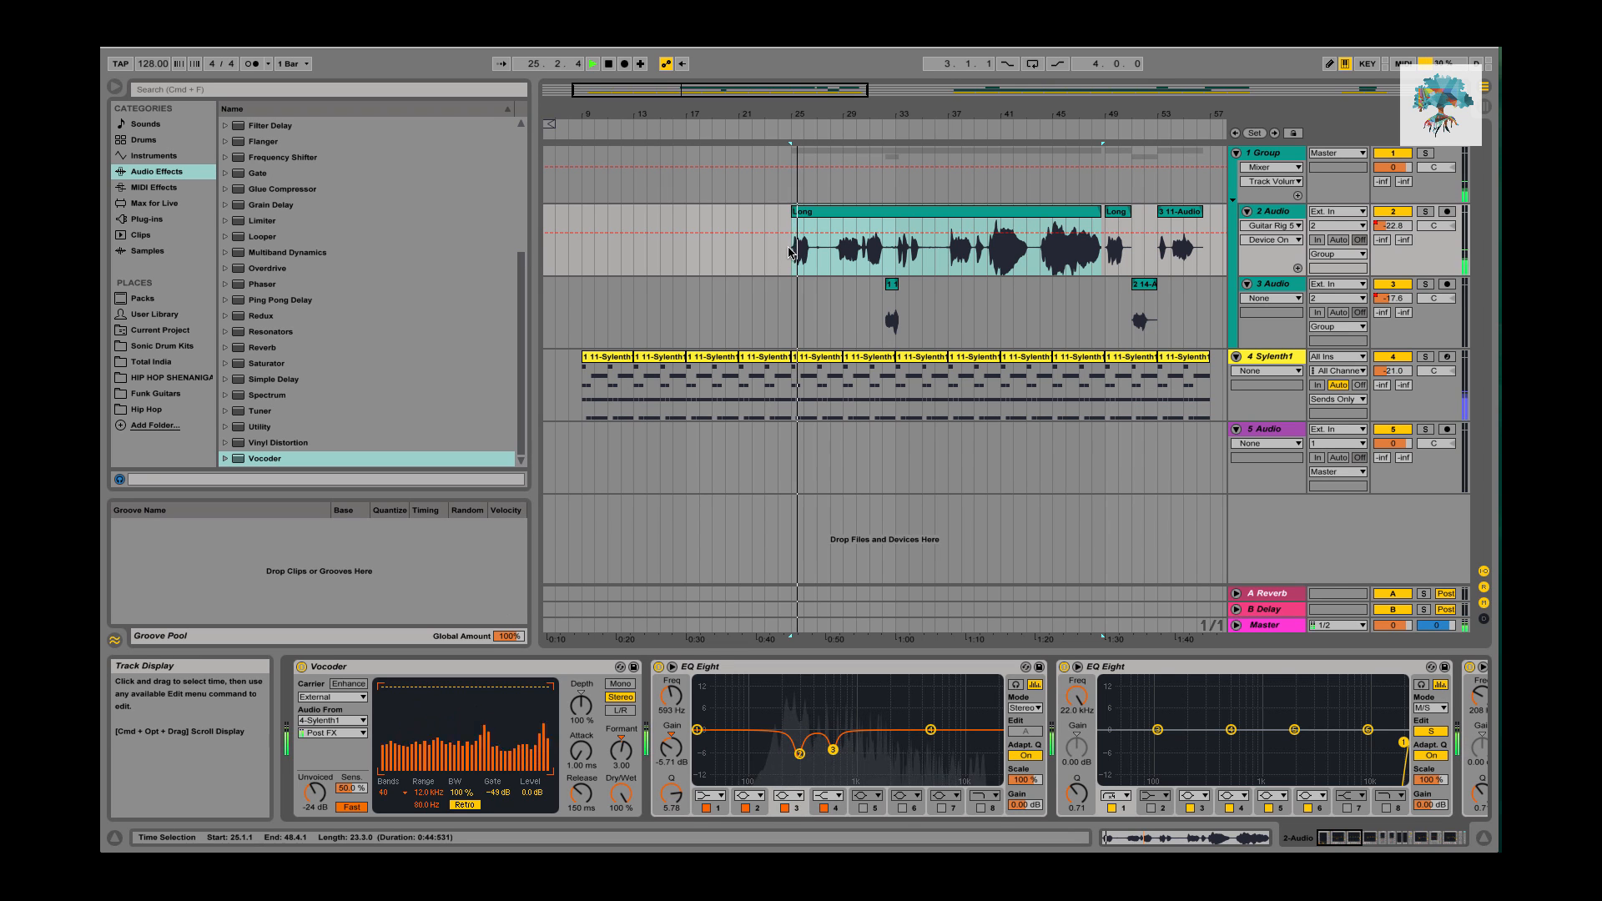
Play the short clip at bar 32 on 3 Audio and listen again from bar 31 on 4 Sylenth1.
left_click(891, 286)
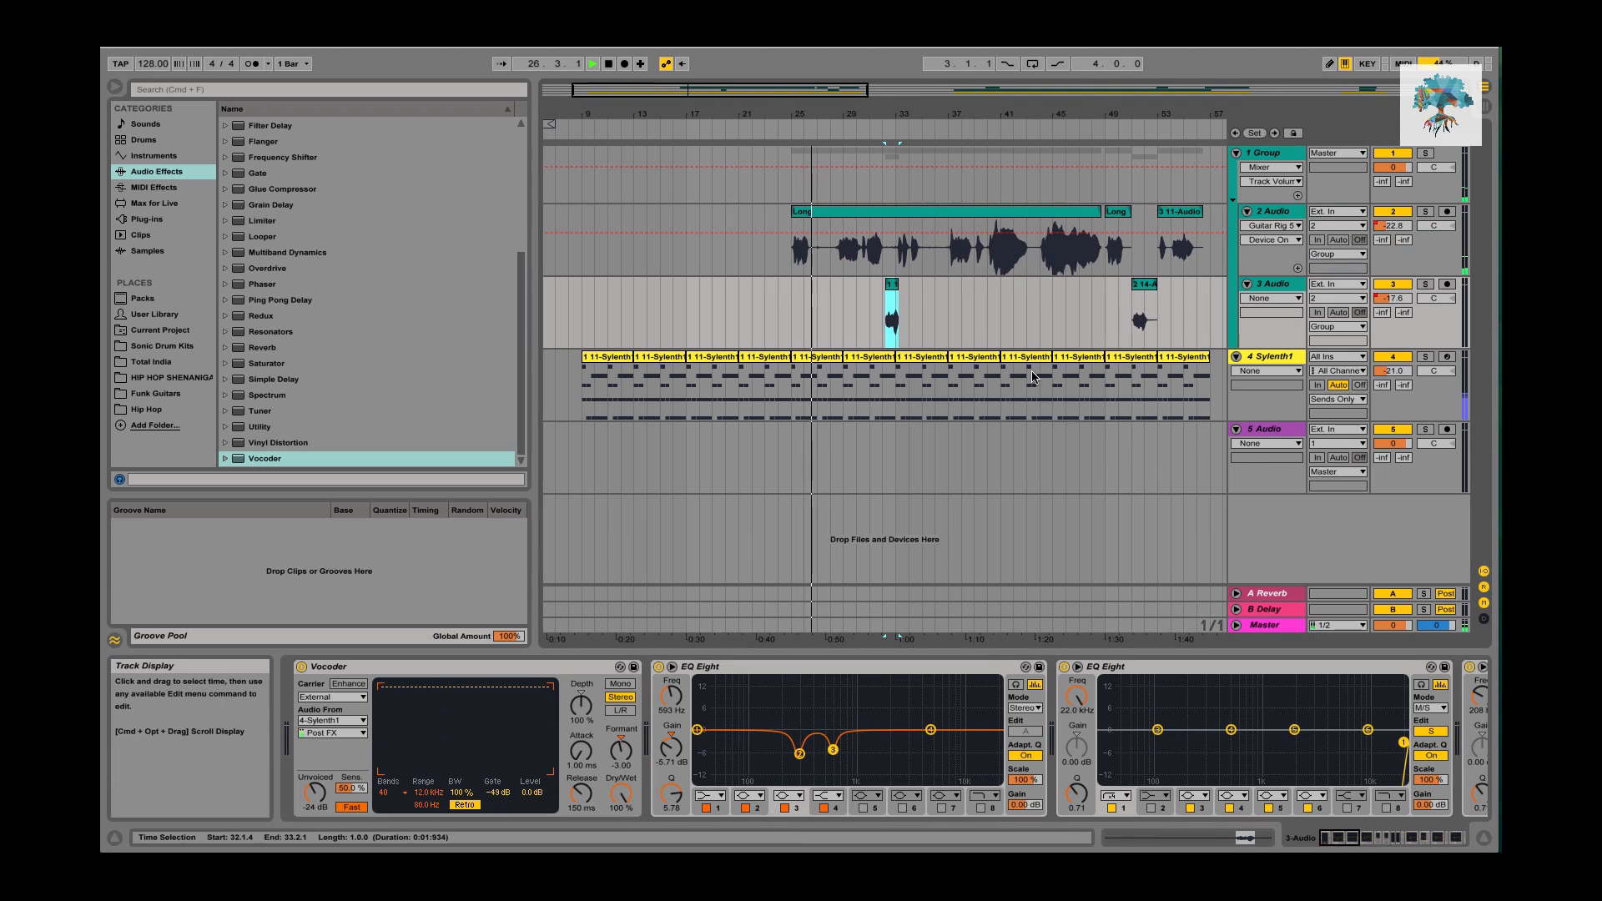
key("space")
key("space")
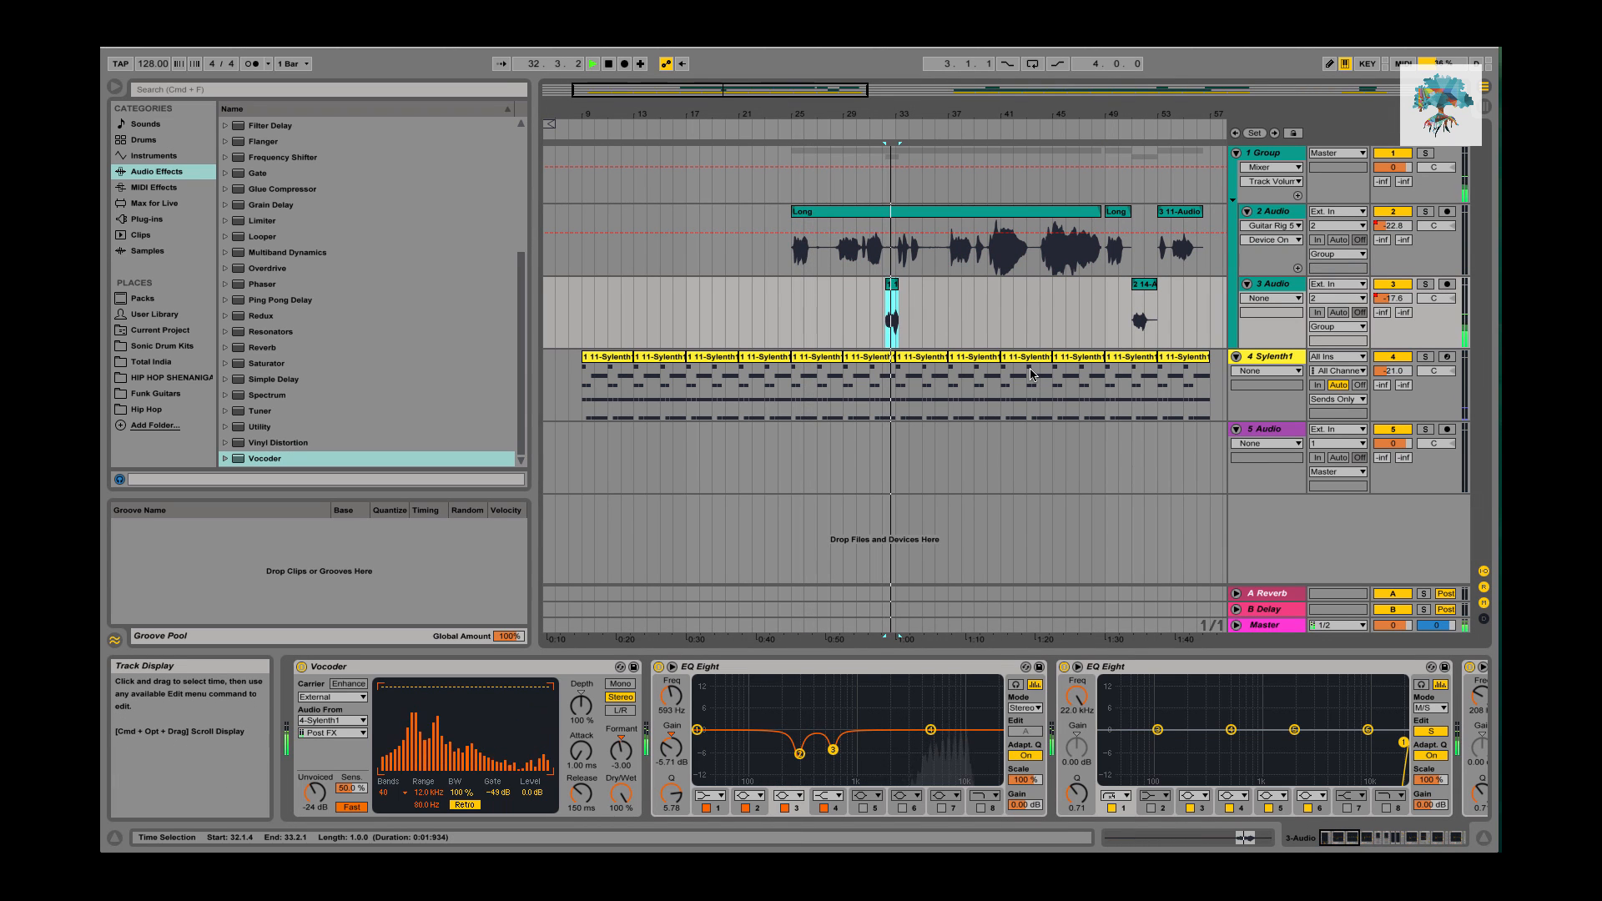
left_click(869, 386)
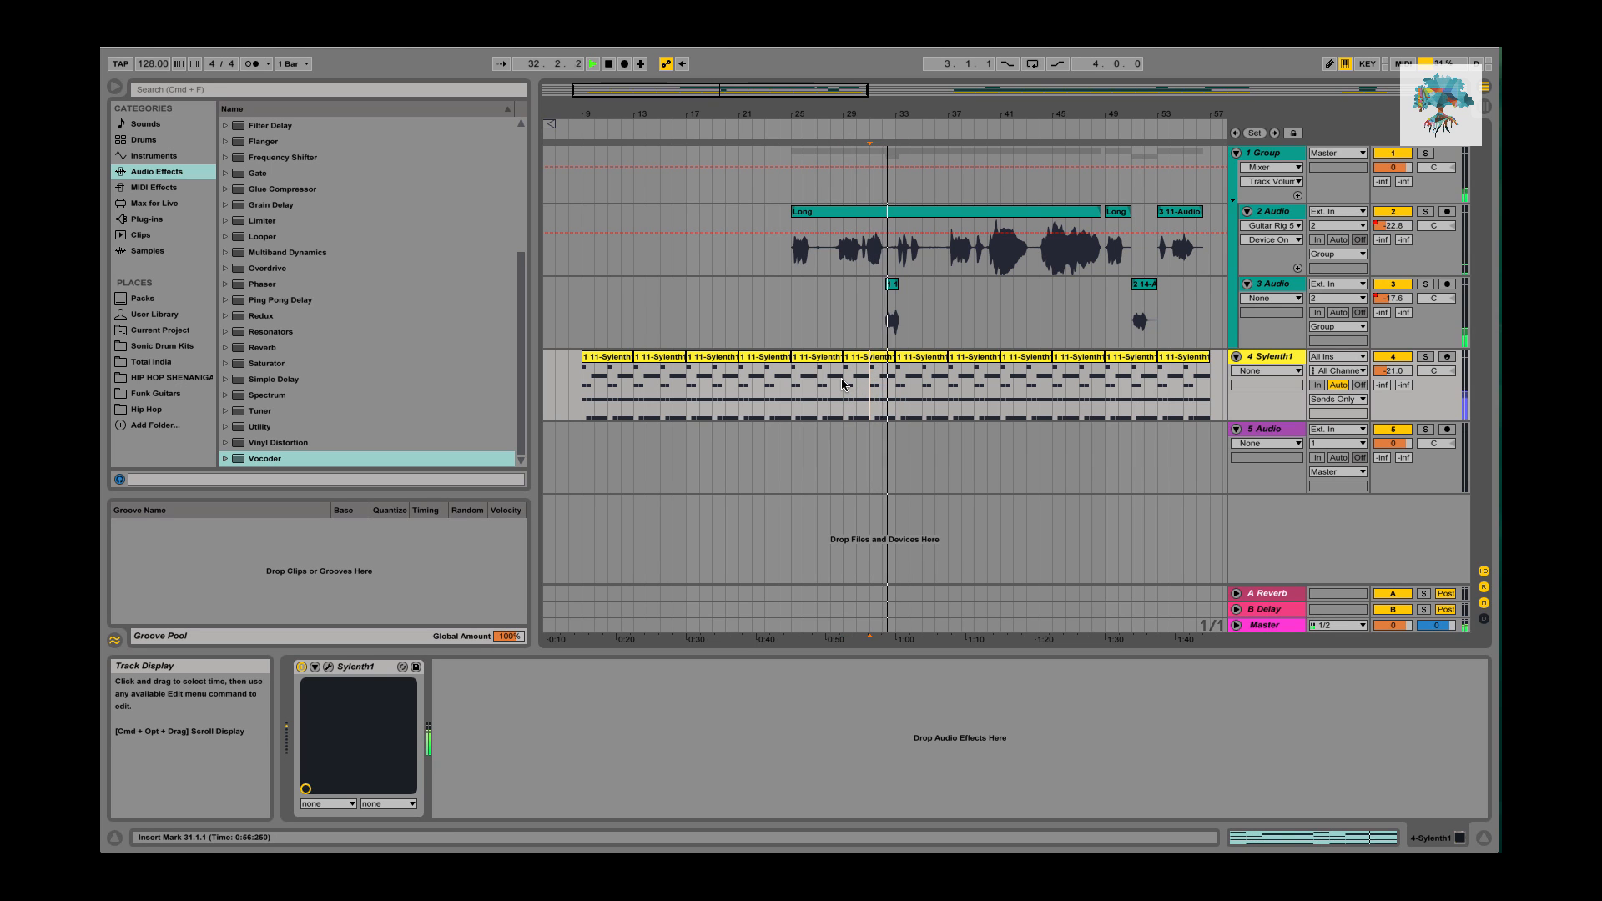
key("space")
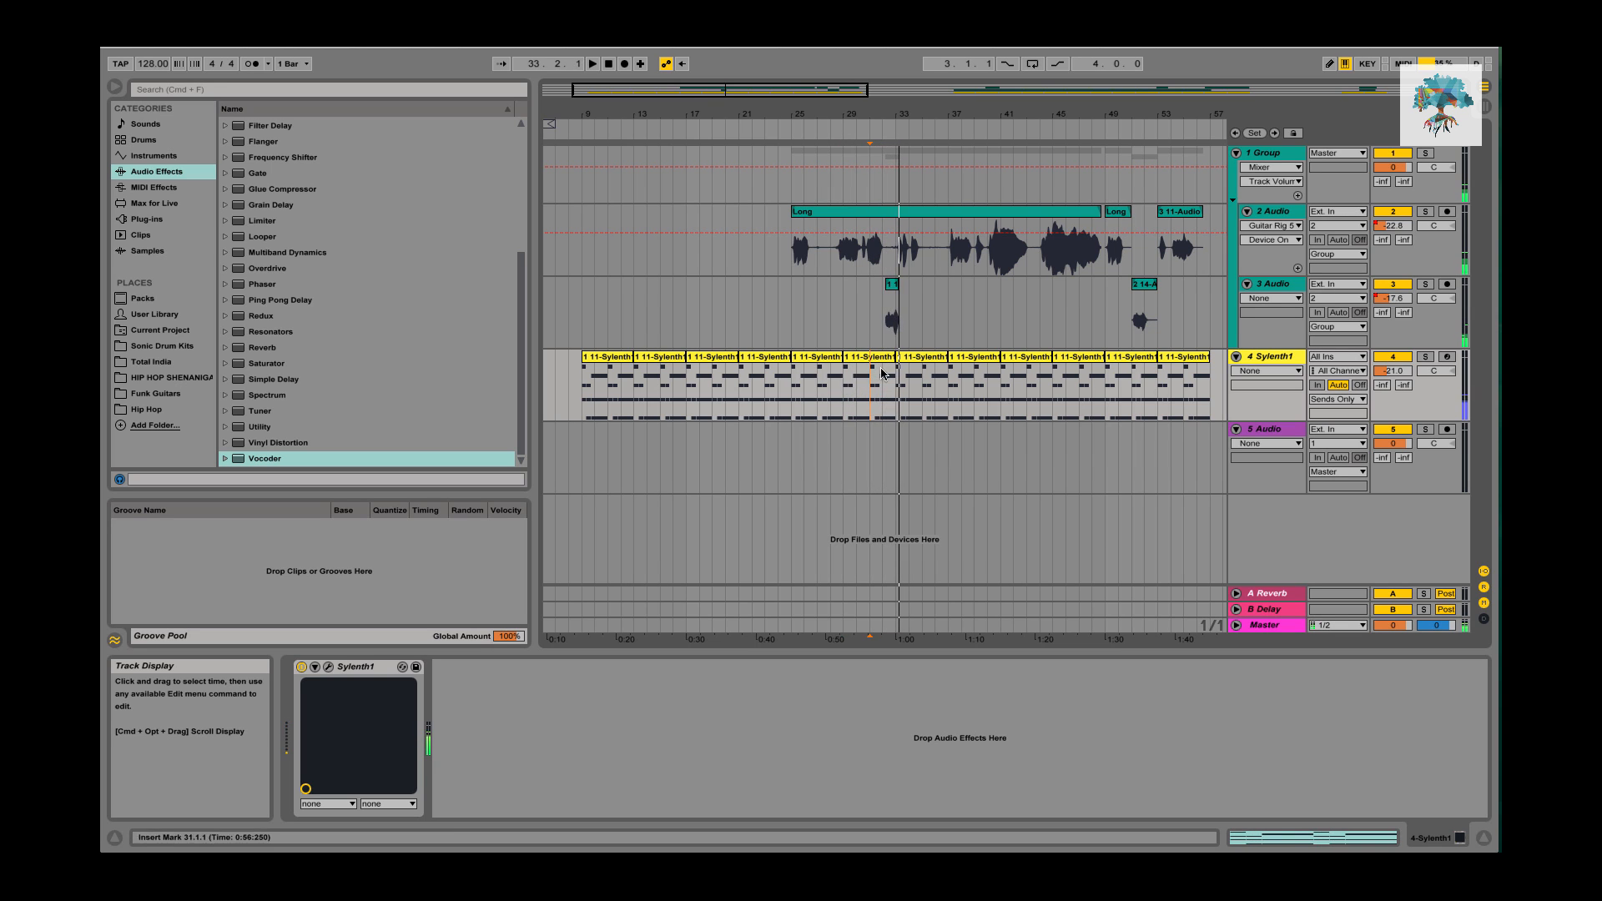
Show the 2 Audio track's Vocoder and look through the audio effects list from Vocoder up to its start.
left_click(1276, 211)
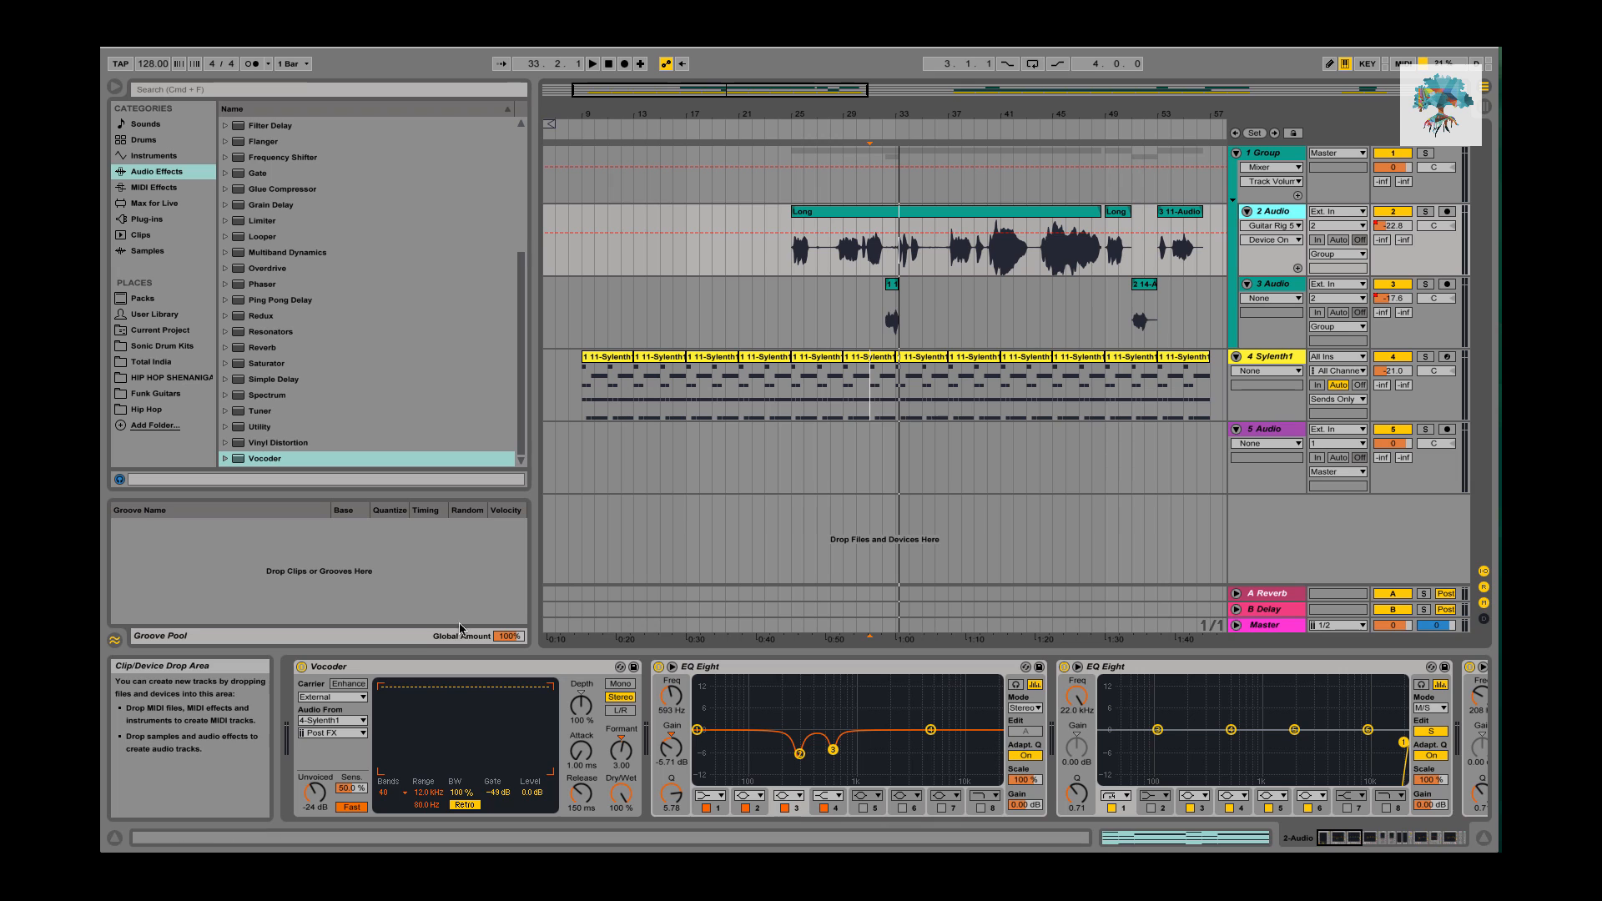
left_click(393, 670)
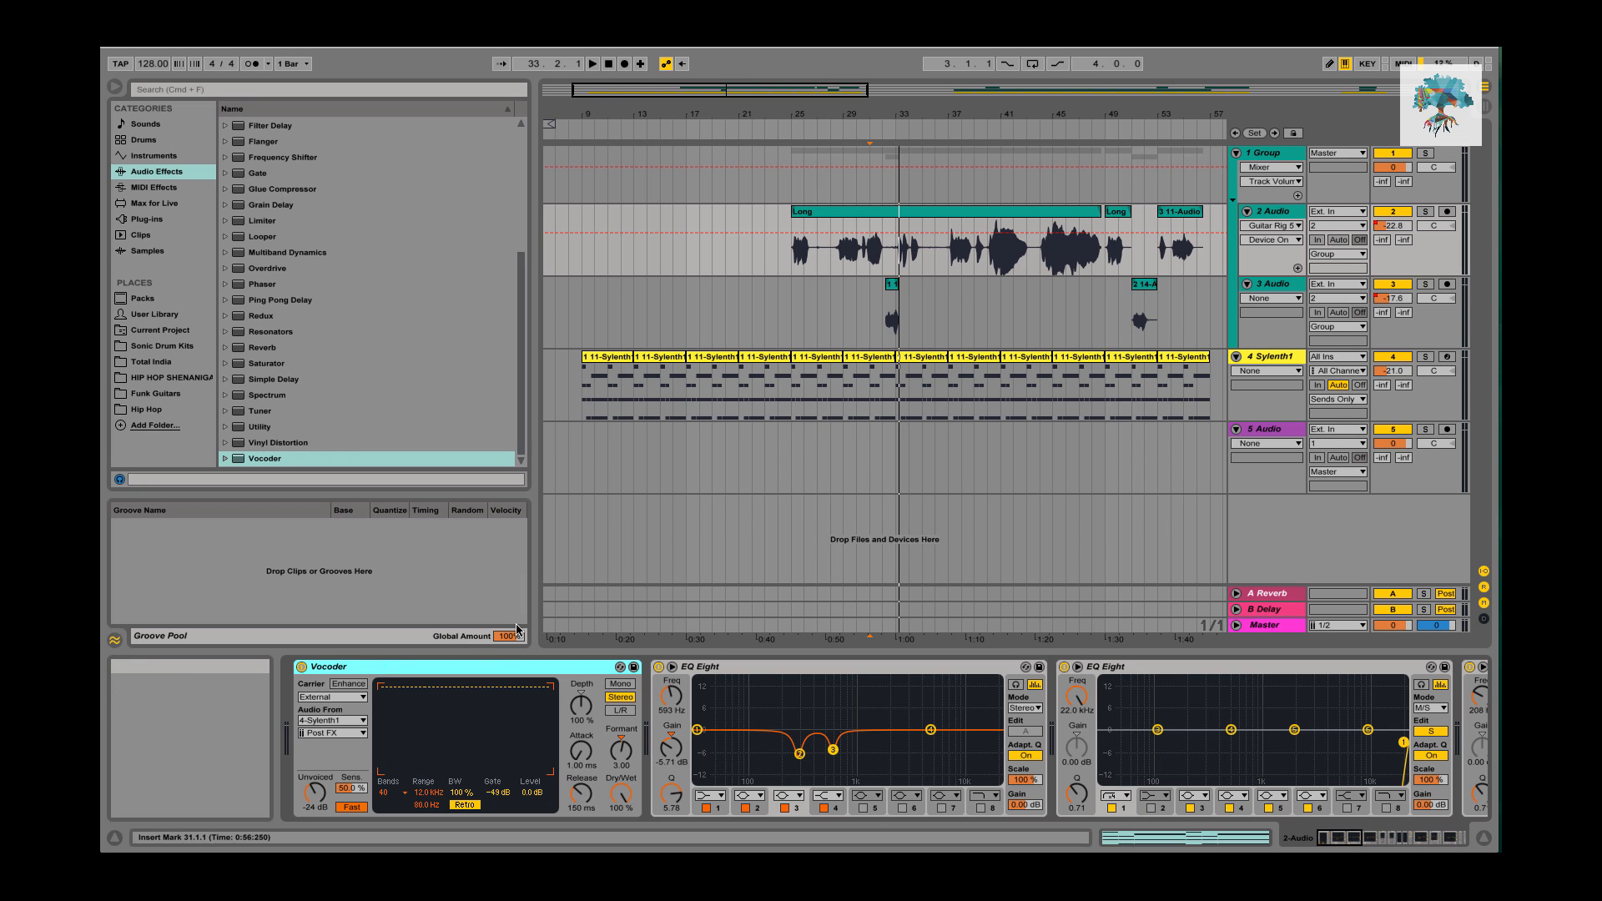
scroll(337, 419, "up", 5)
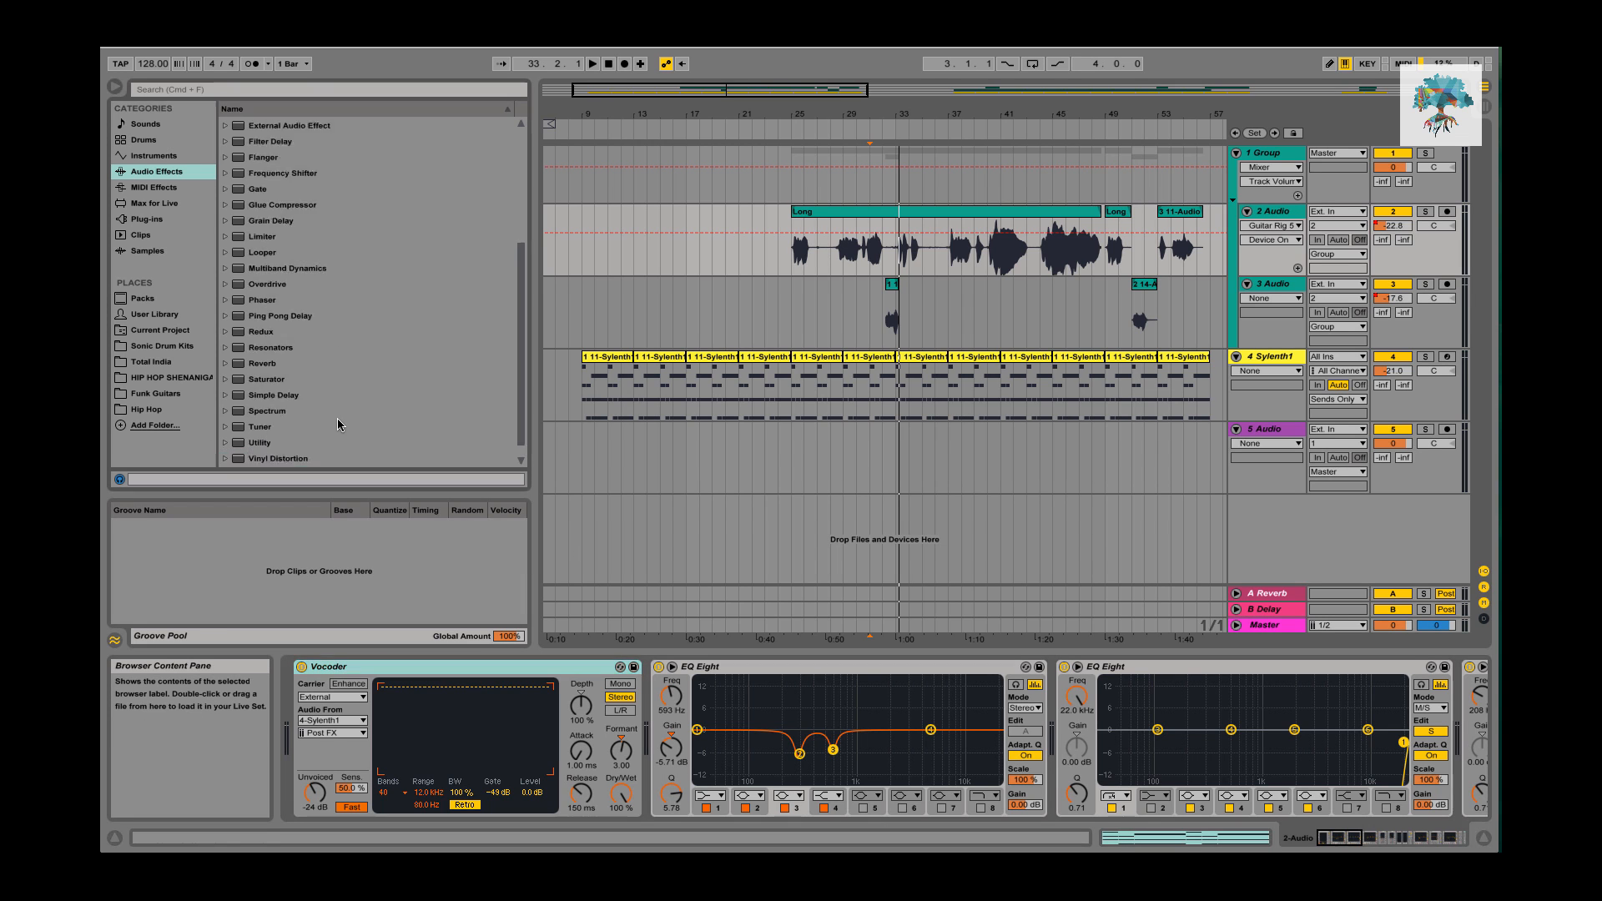
scroll(337, 419, "down", 5)
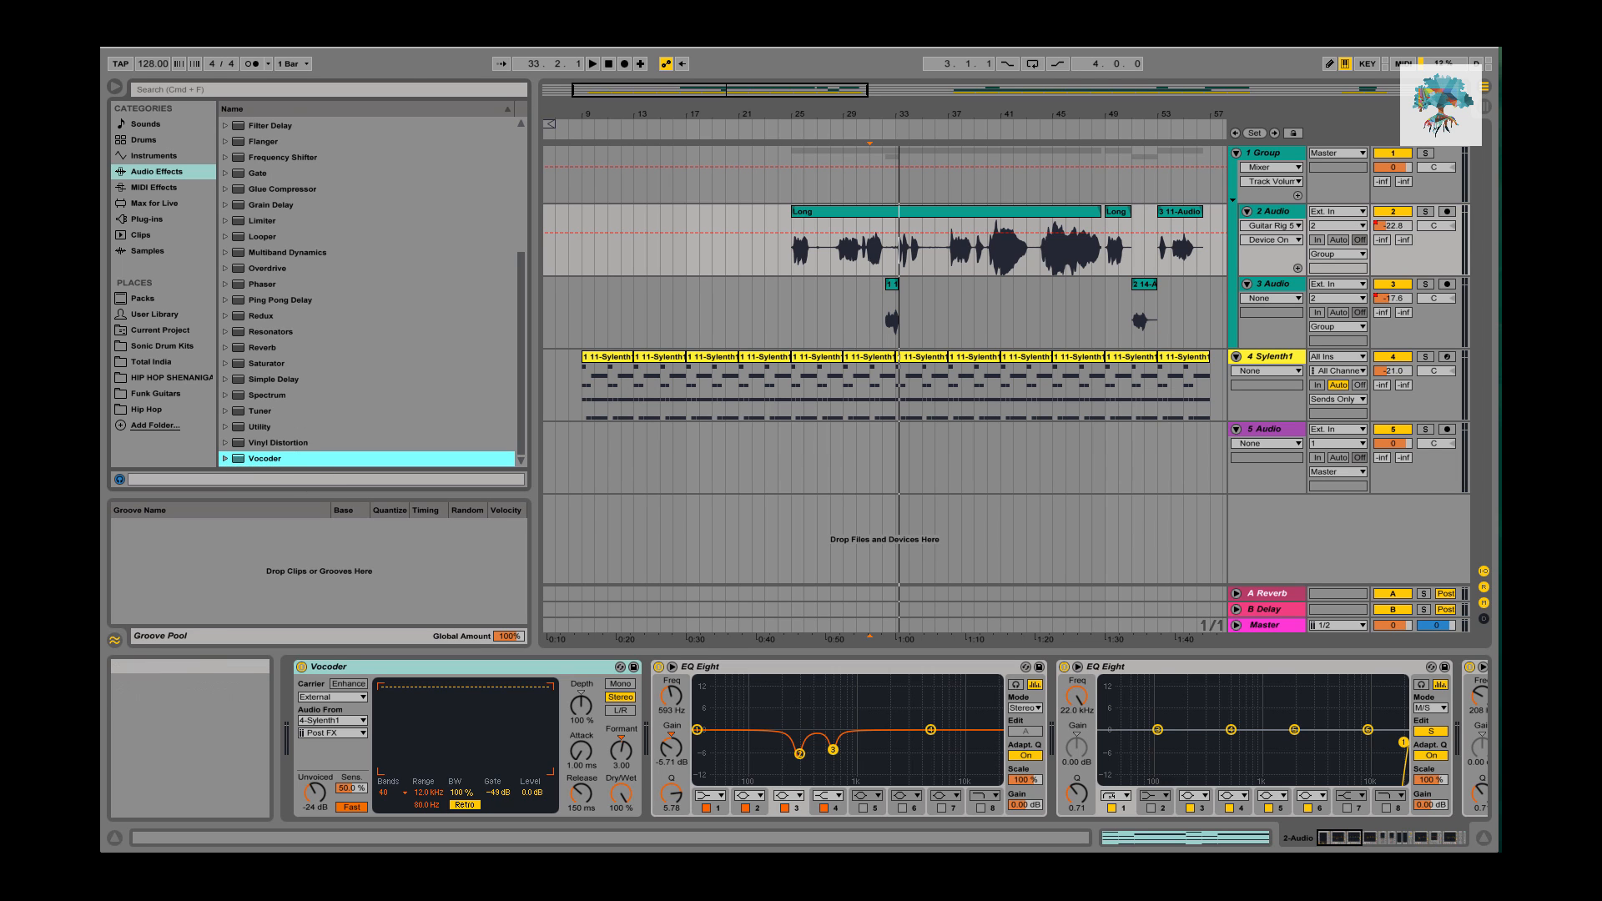
left_click(285, 110)
left_click(289, 112)
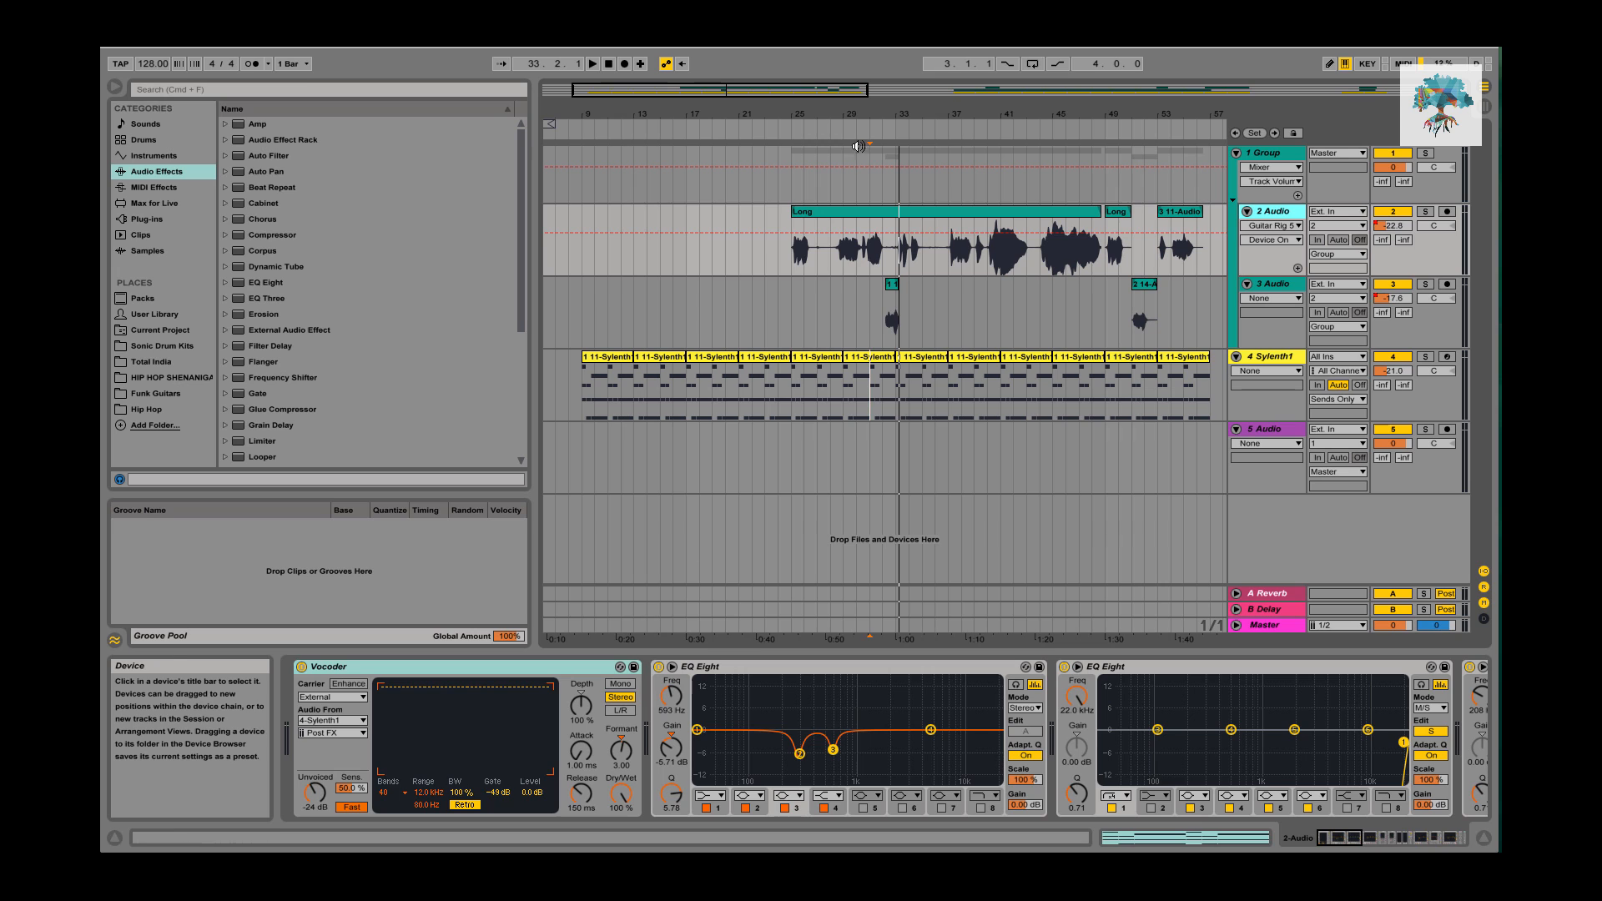
Select the Long clip, add a second Vocoder at the end of the 2 Audio chain and audition the vocal through it.
left_click(816, 217)
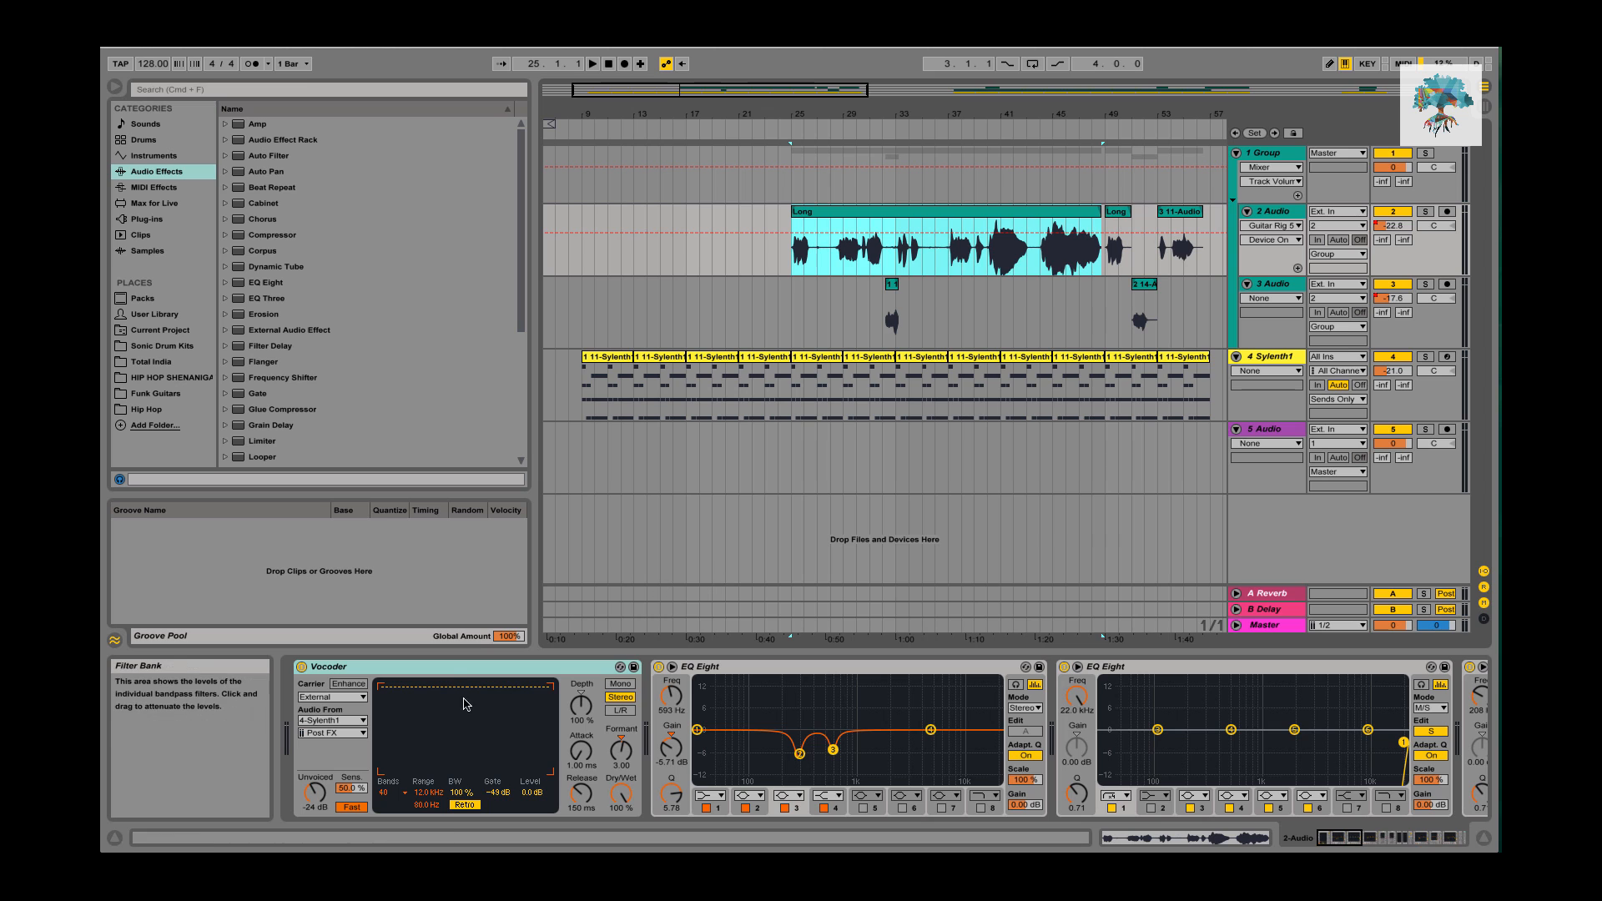
left_click(452, 669)
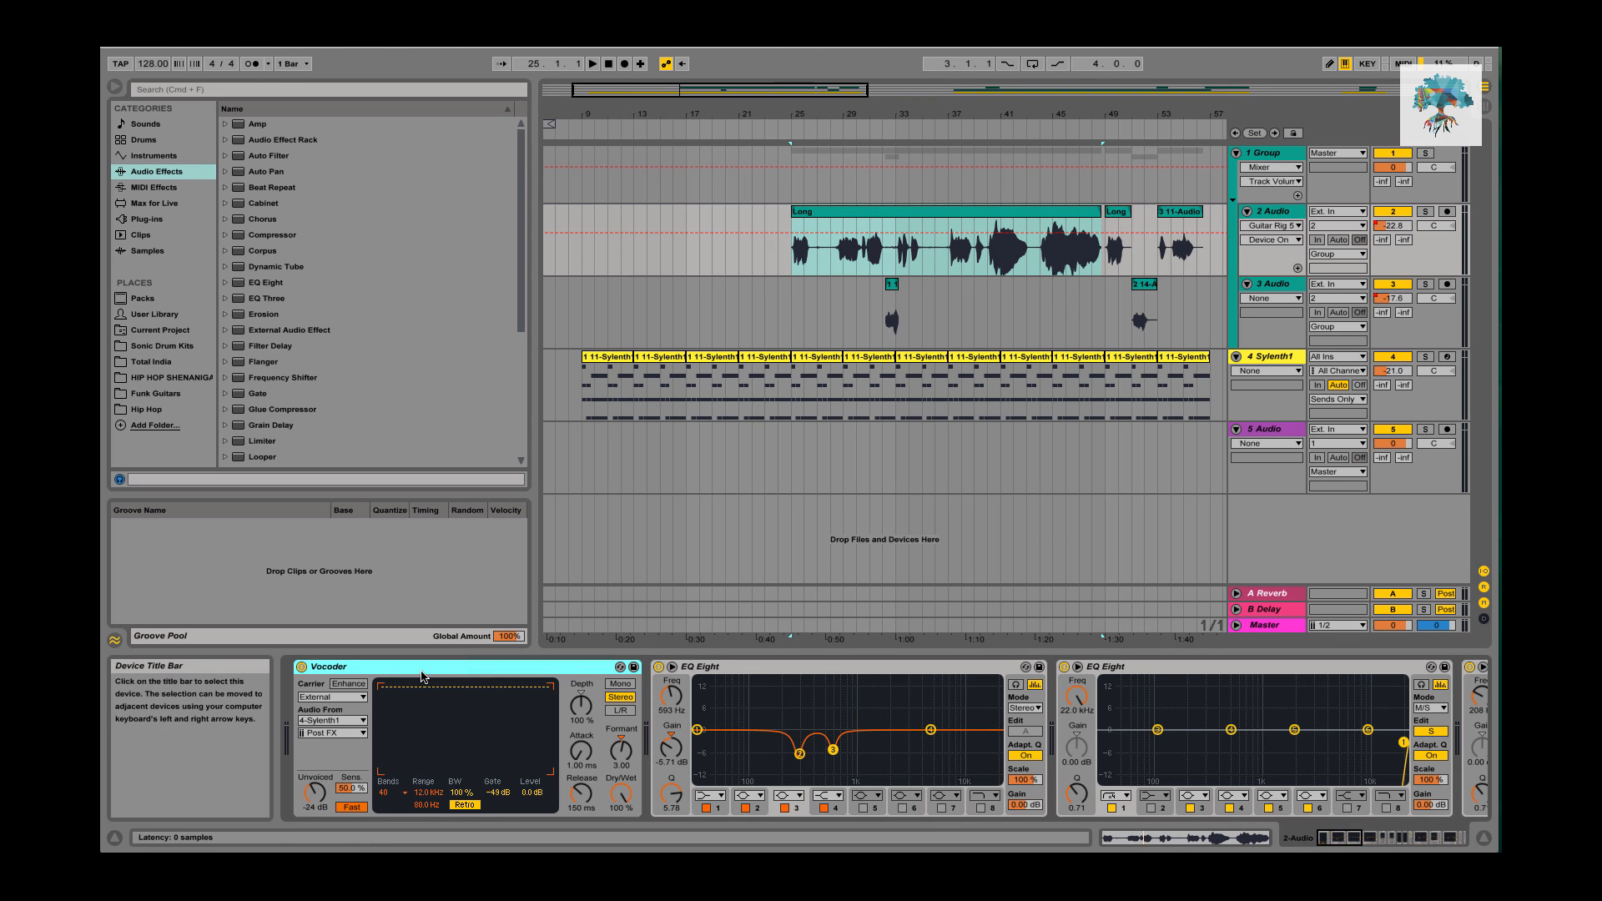
scroll(303, 434, "down", 5)
left_click(338, 457)
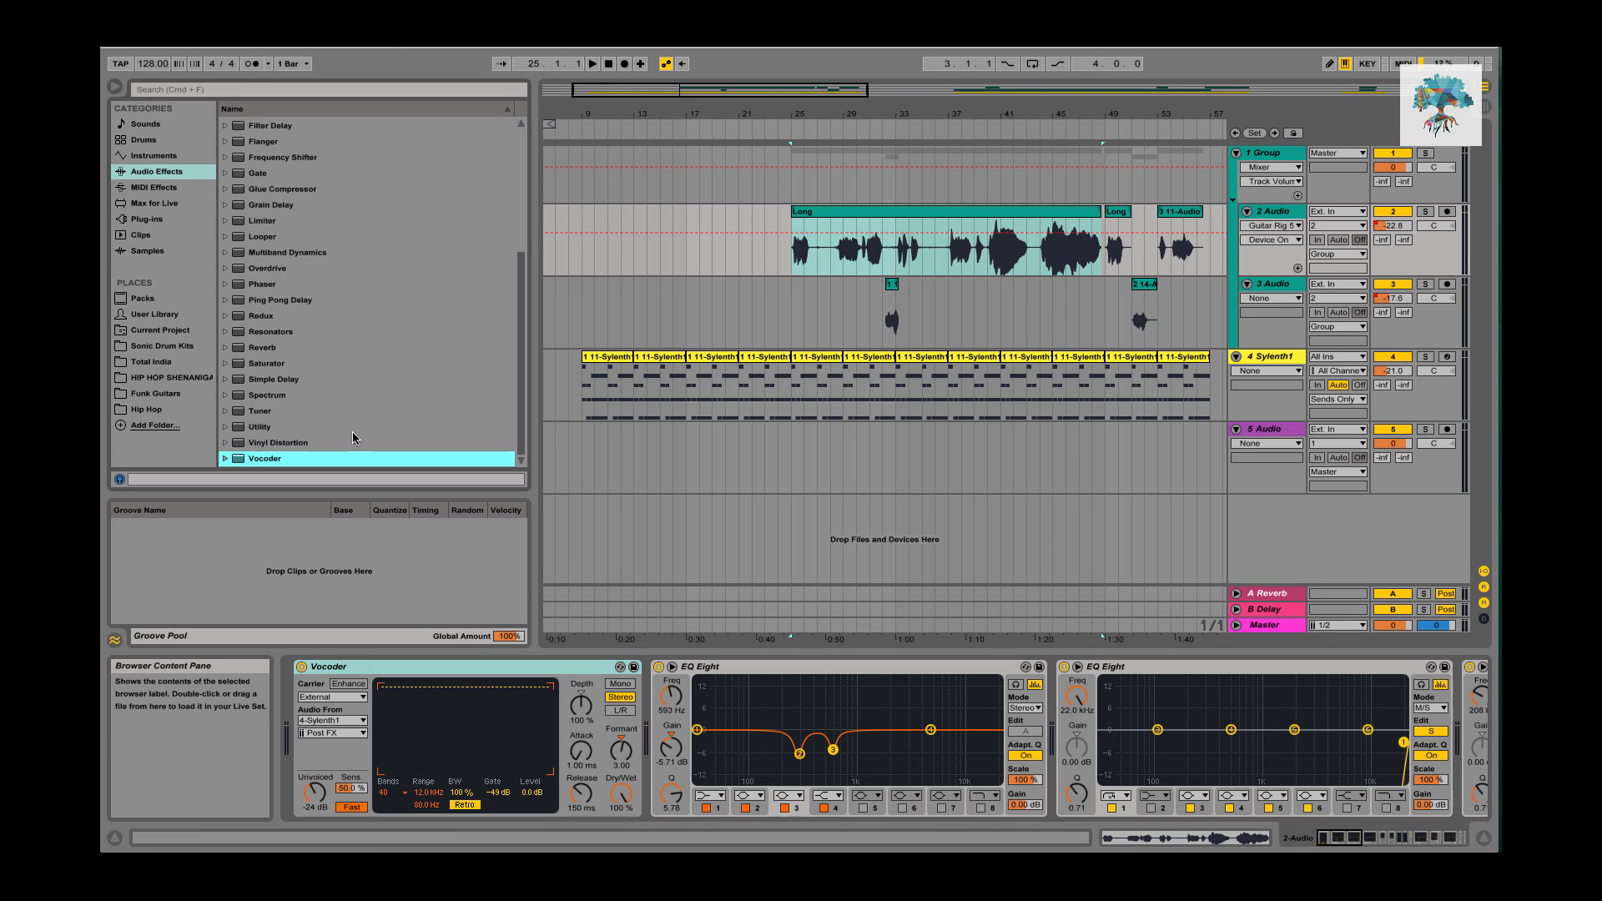
double_click(291, 462)
left_click(1161, 667)
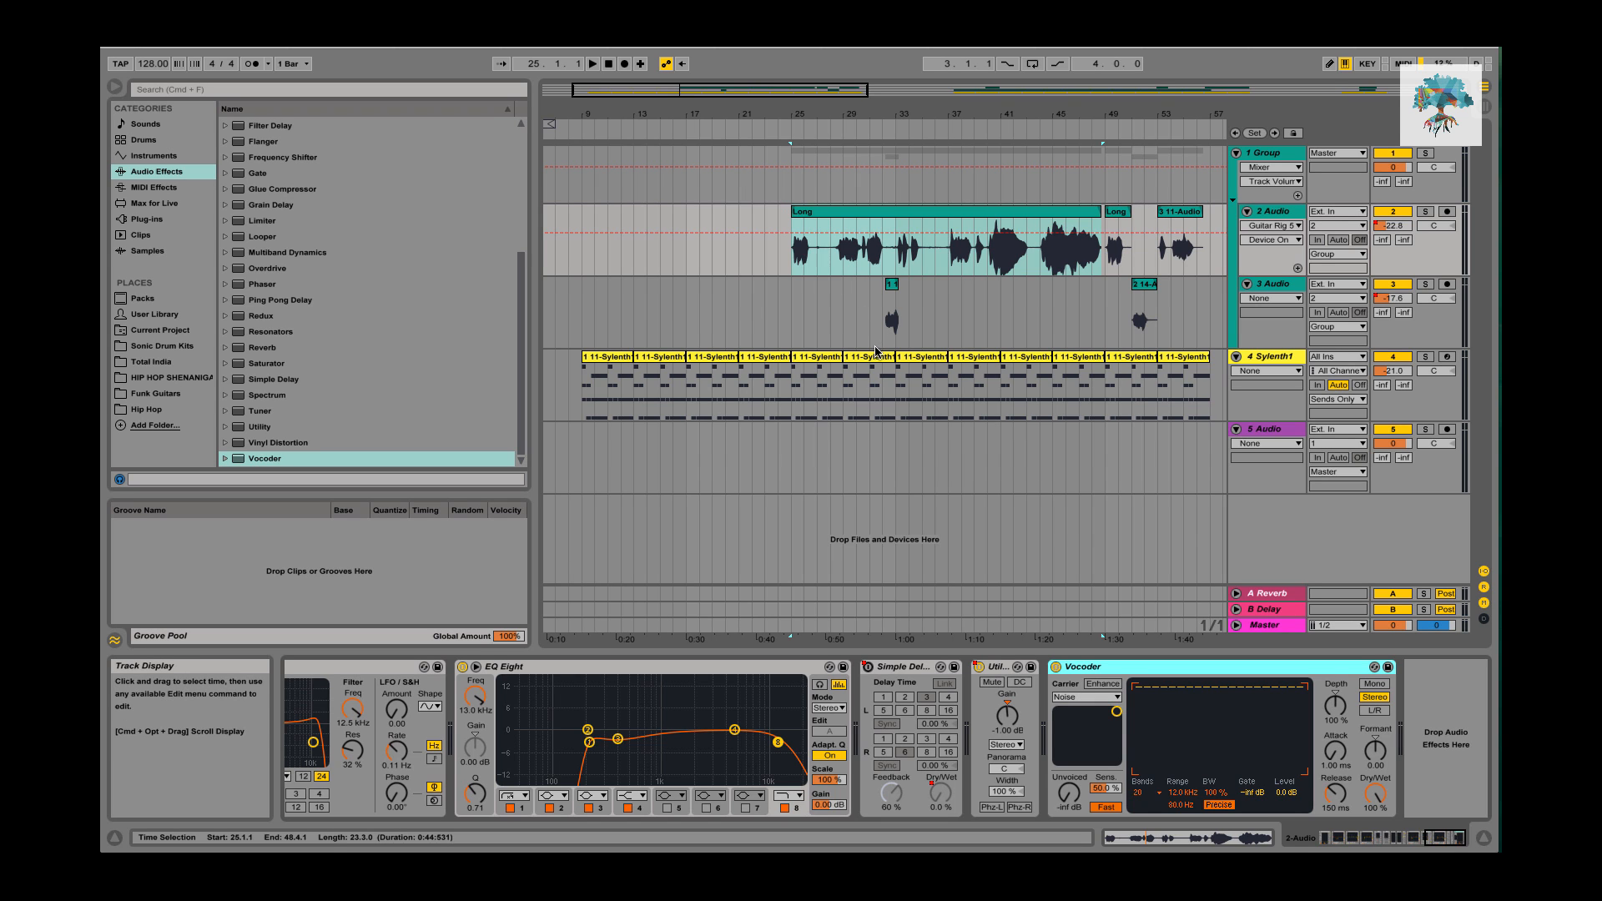
key("space")
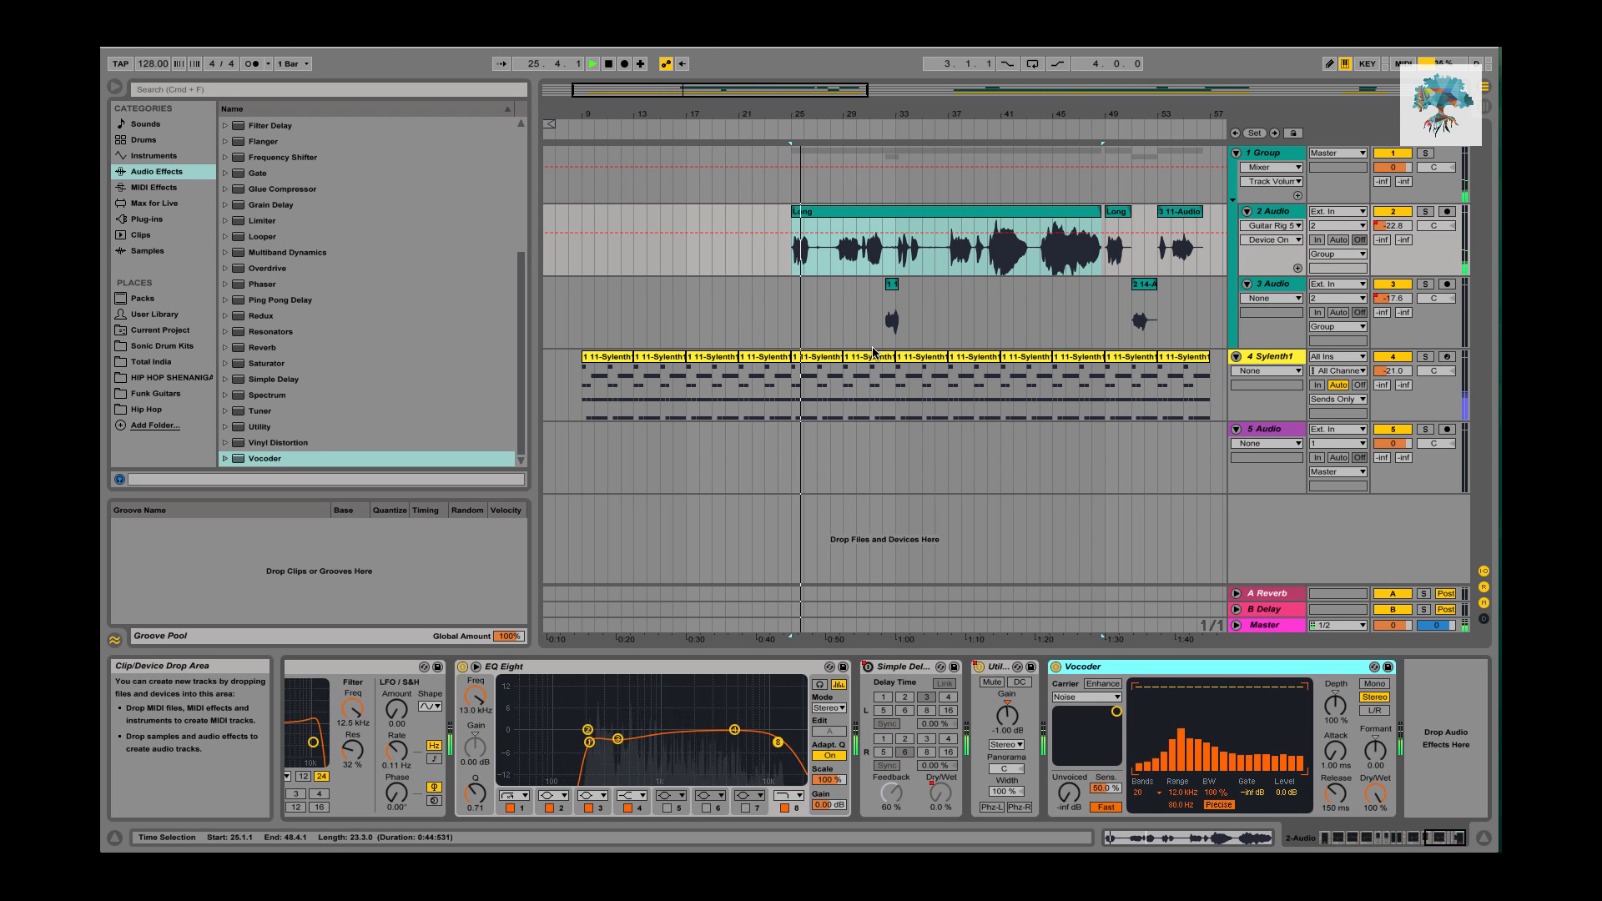
key("space")
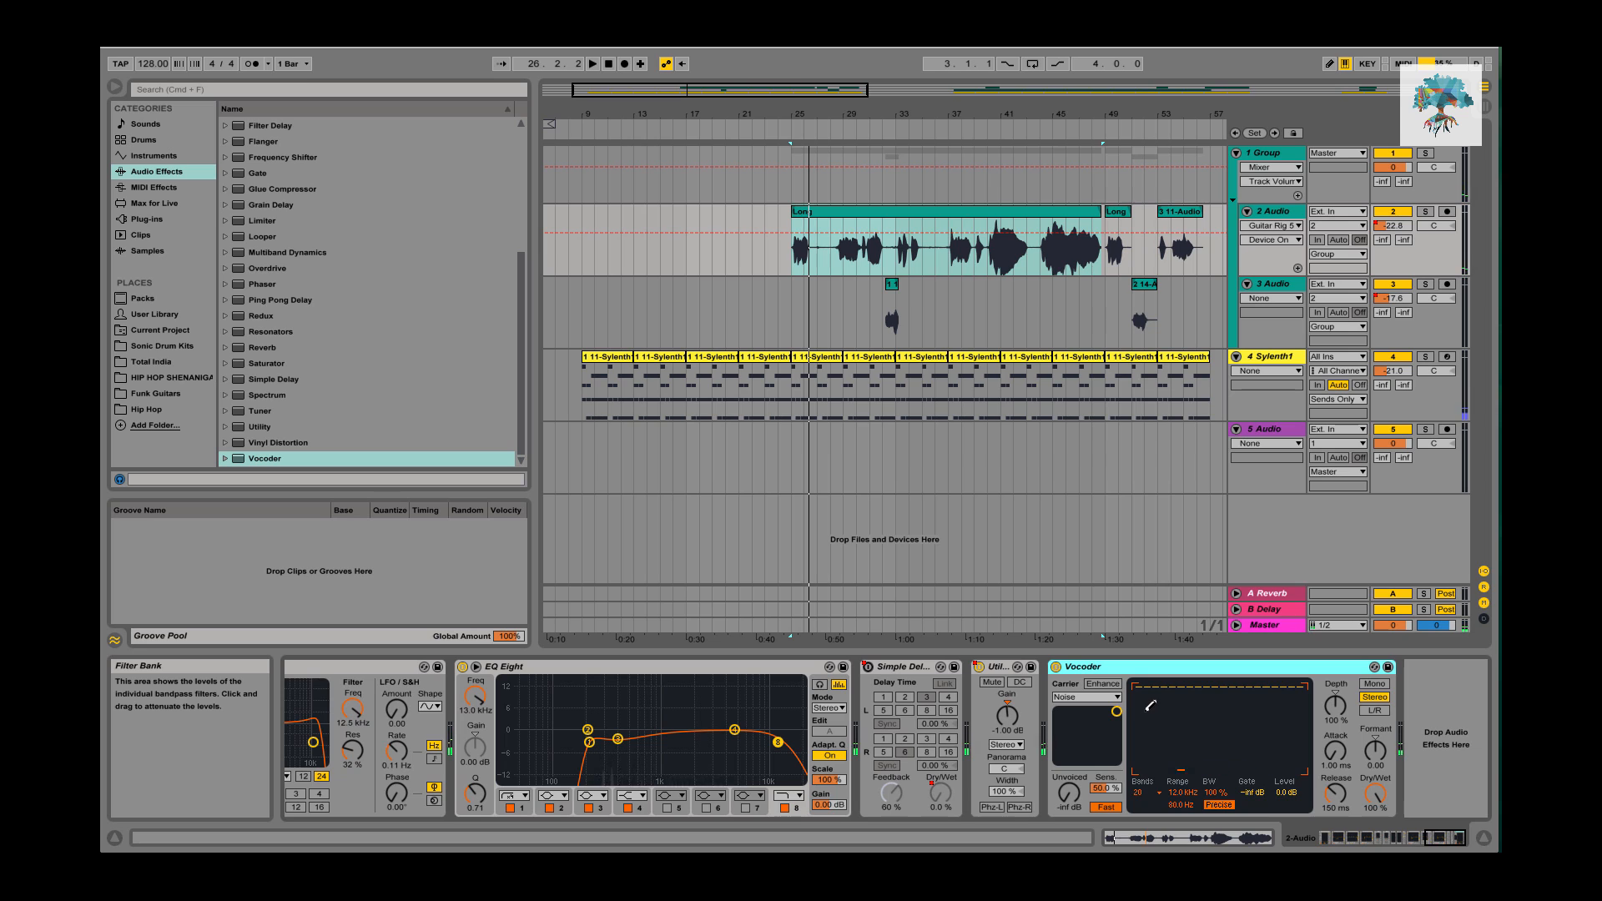
Set the added Vocoder's carrier to External and view the available Audio From sources.
left_click(1099, 703)
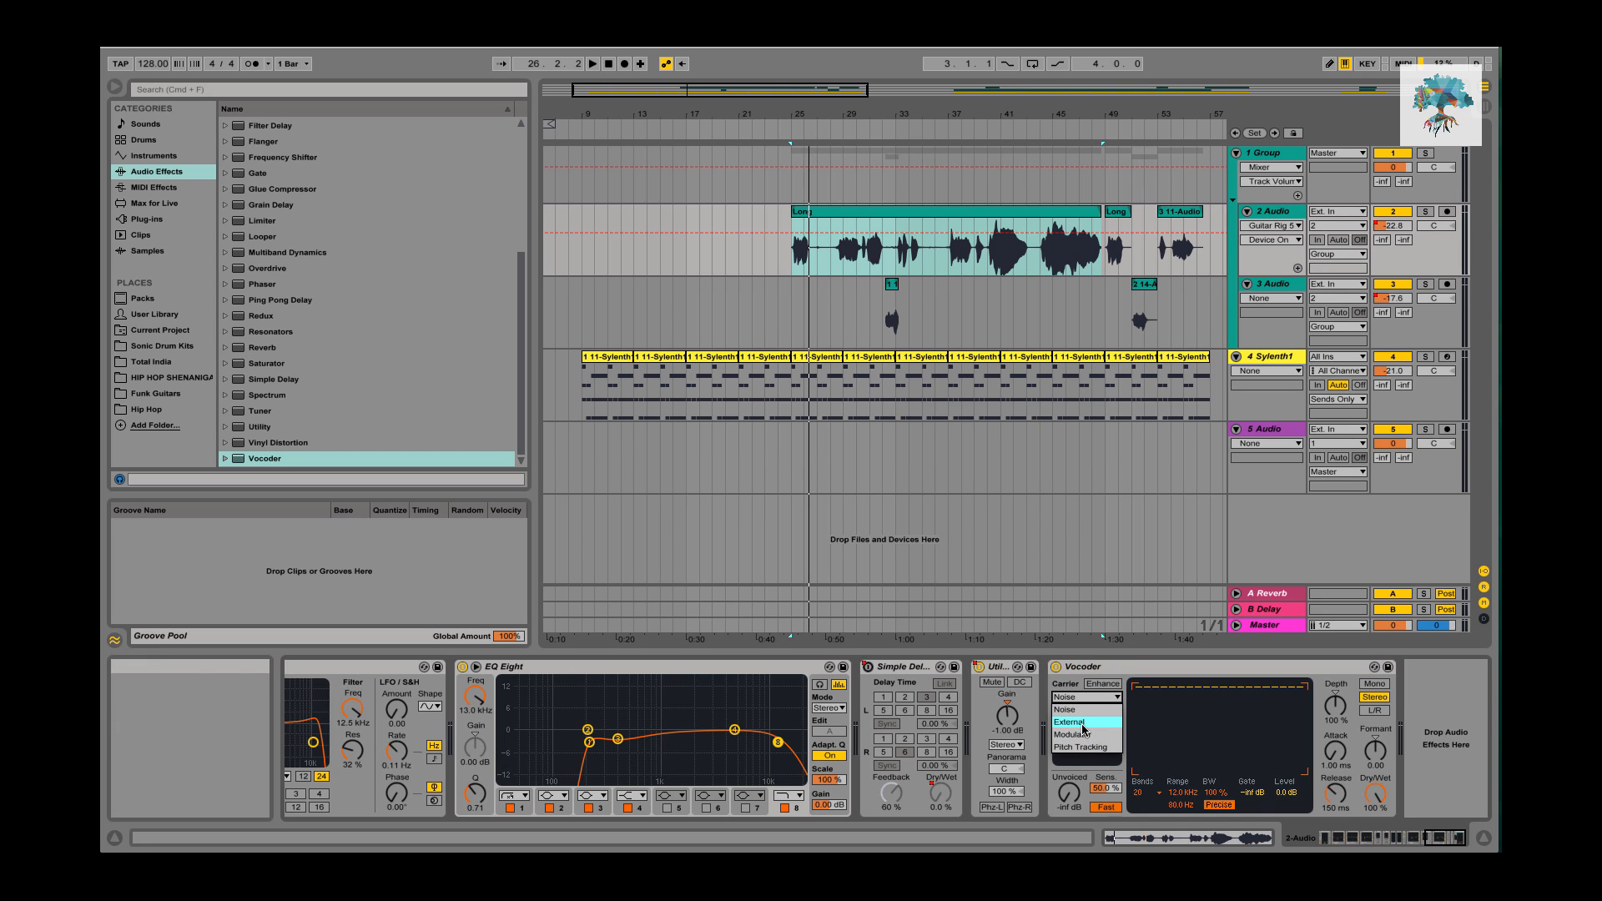
left_click(1082, 722)
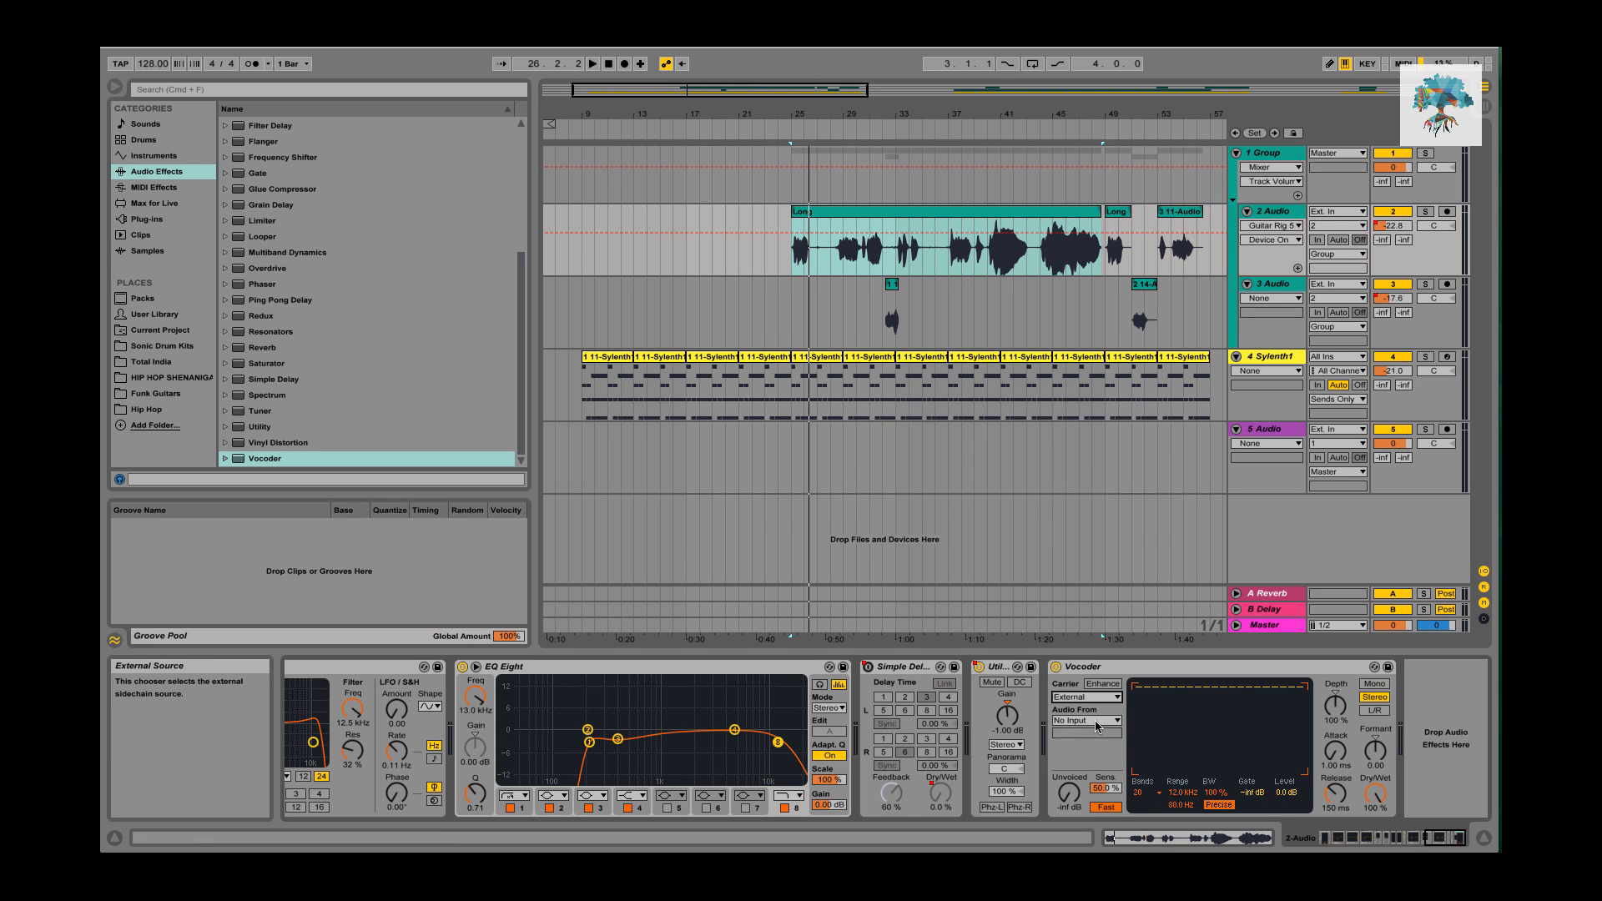
left_click(1095, 724)
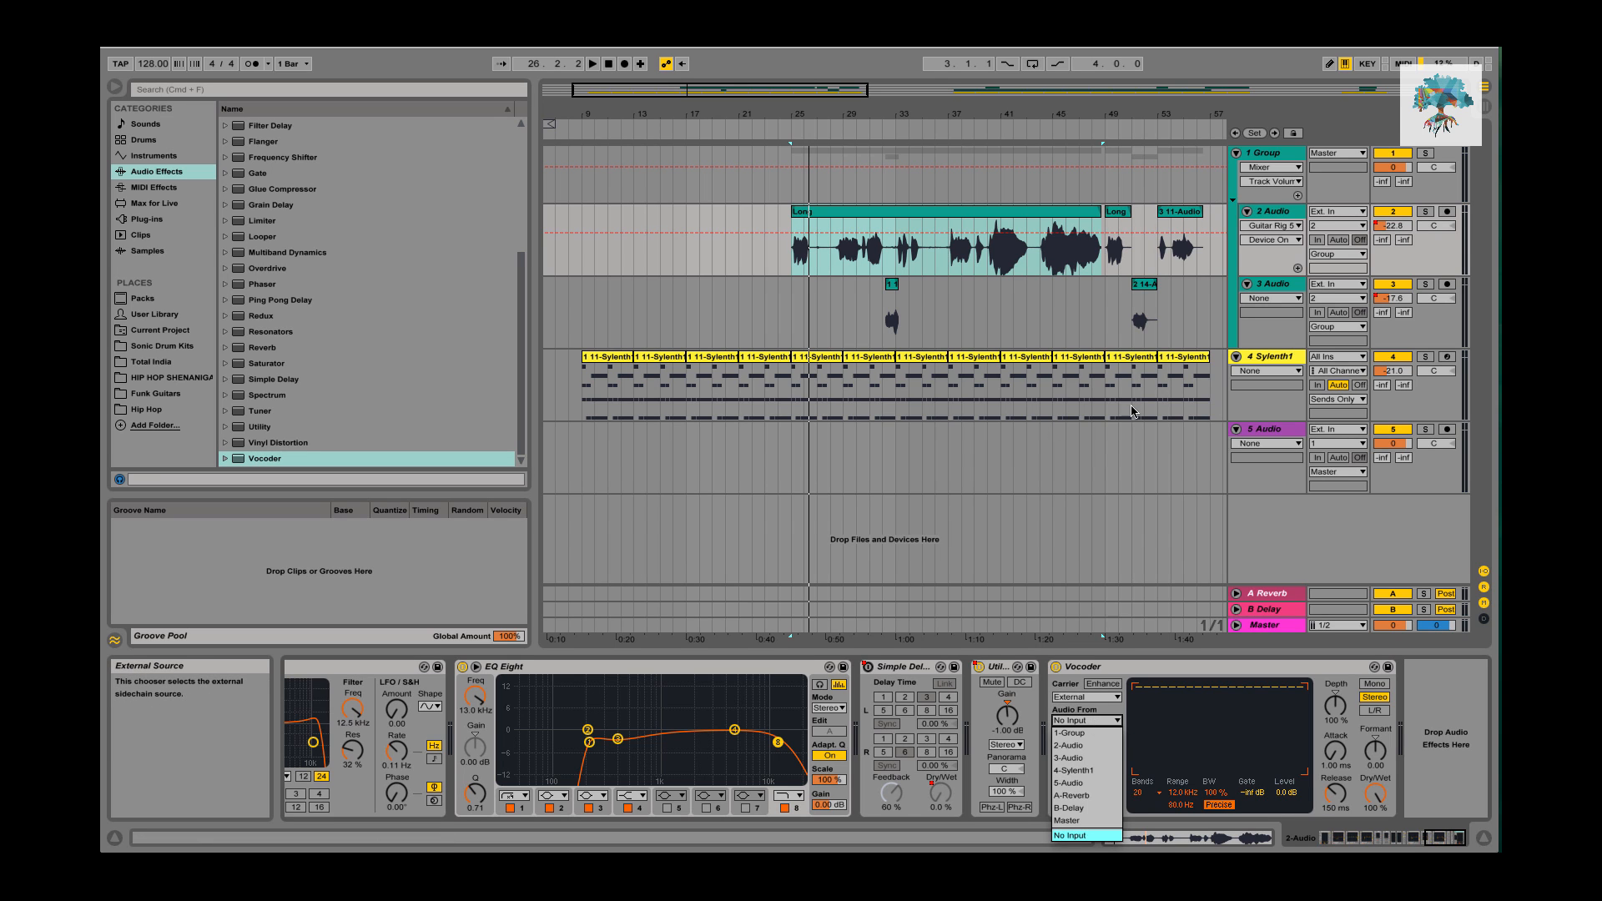
left_click(1121, 666)
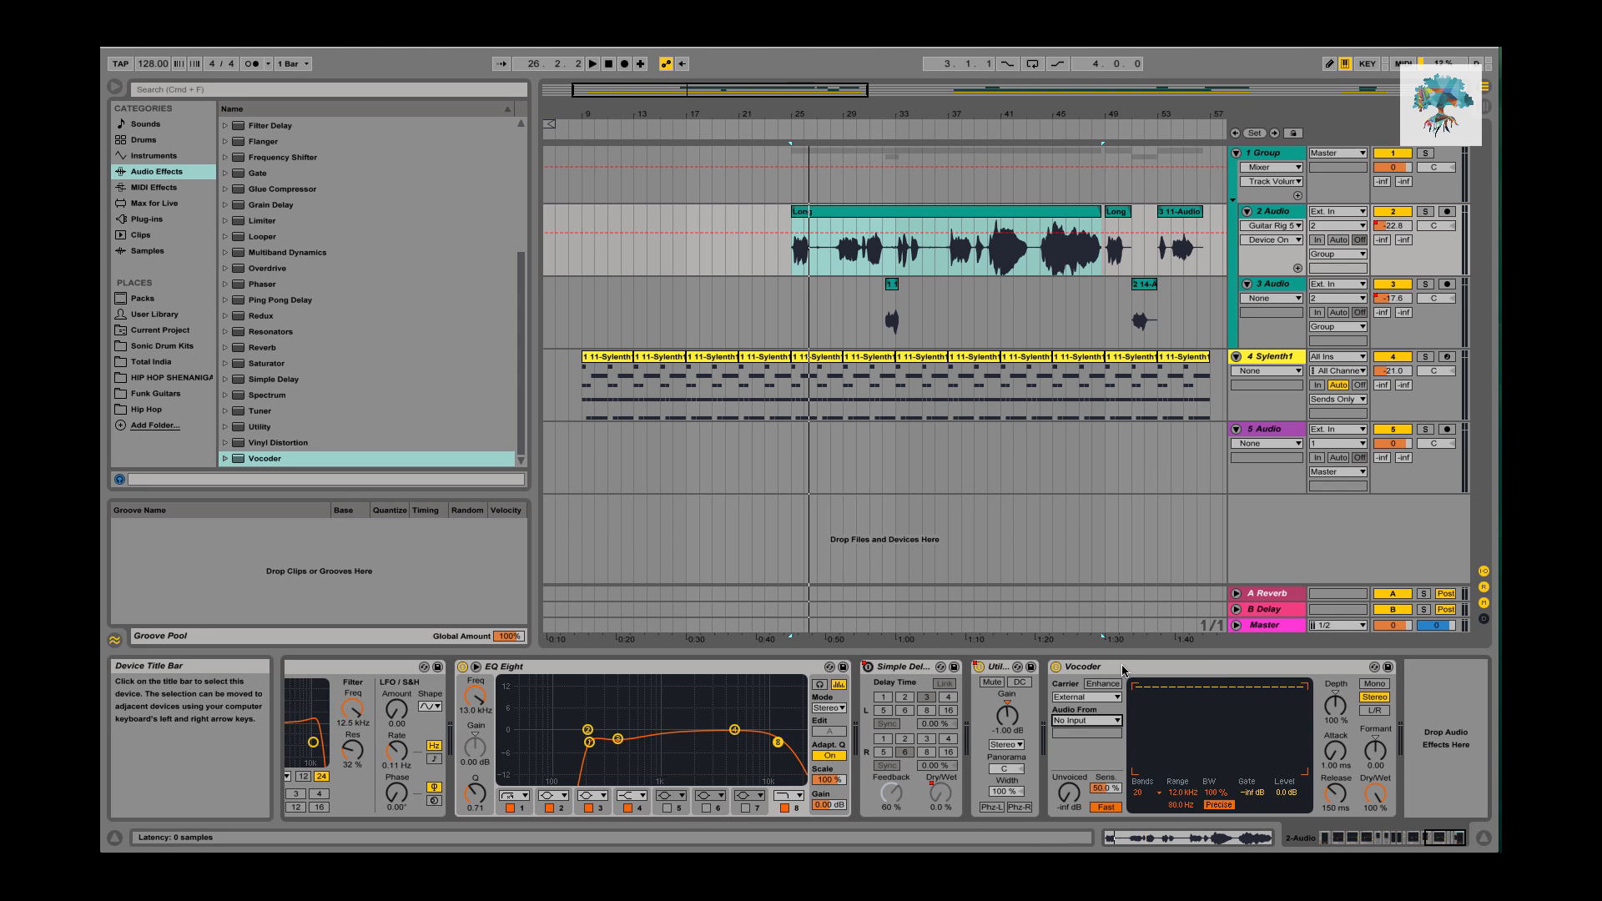
Delete the added Vocoder and the Utility at the end of the 2 Audio chain and select the chain's first Vocoder.
left_click(1122, 666)
key("Delete")
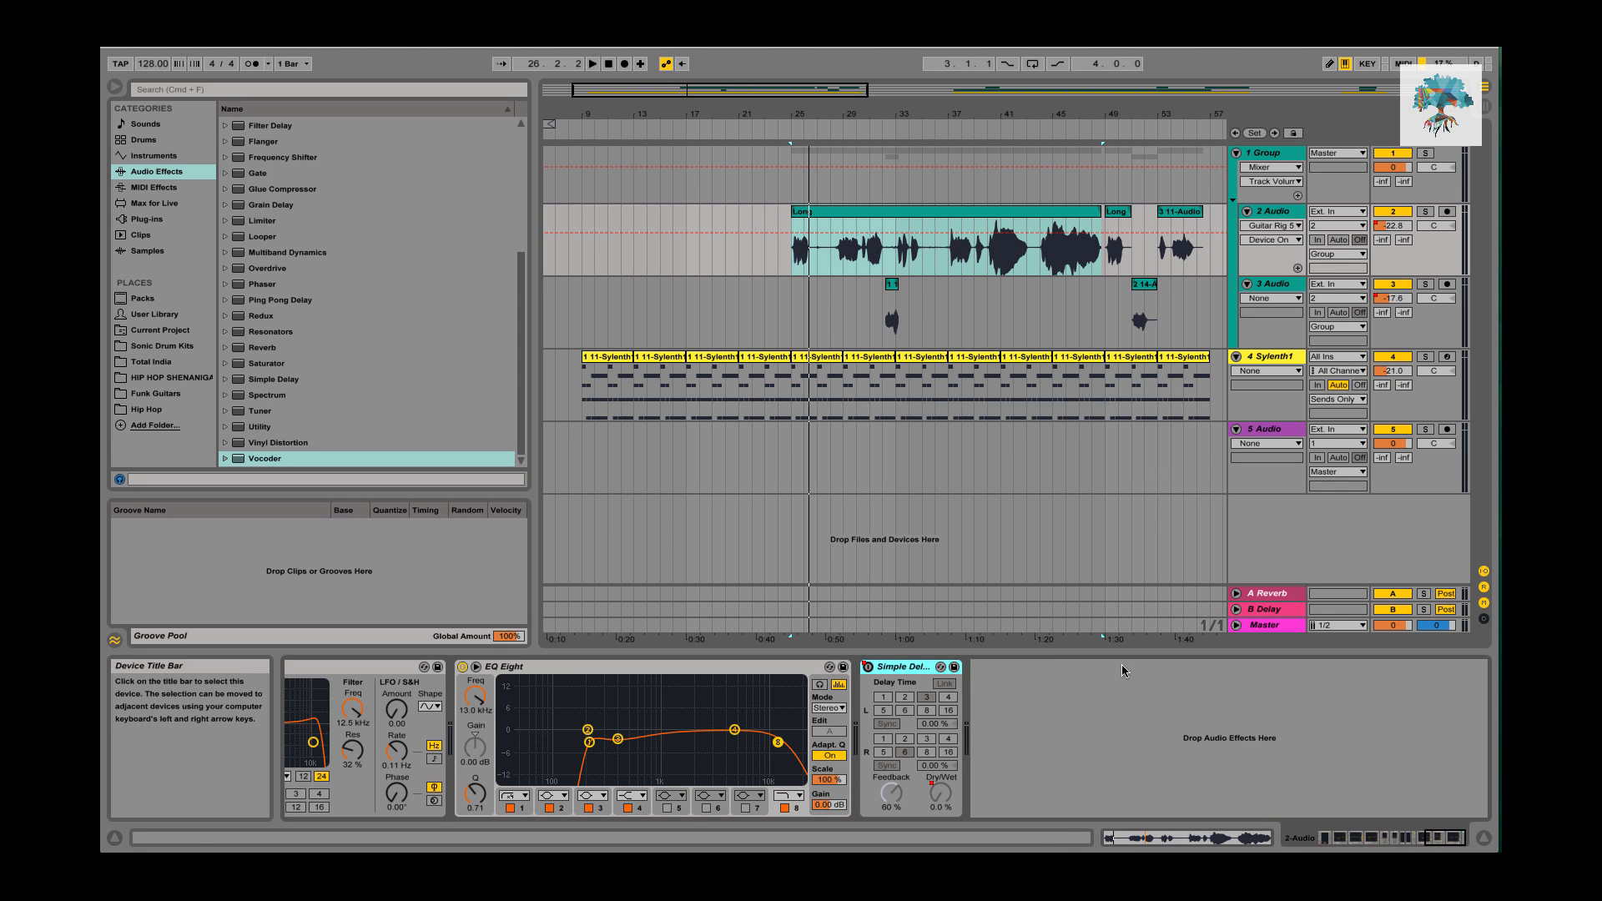
scroll(1142, 675, "left", 20)
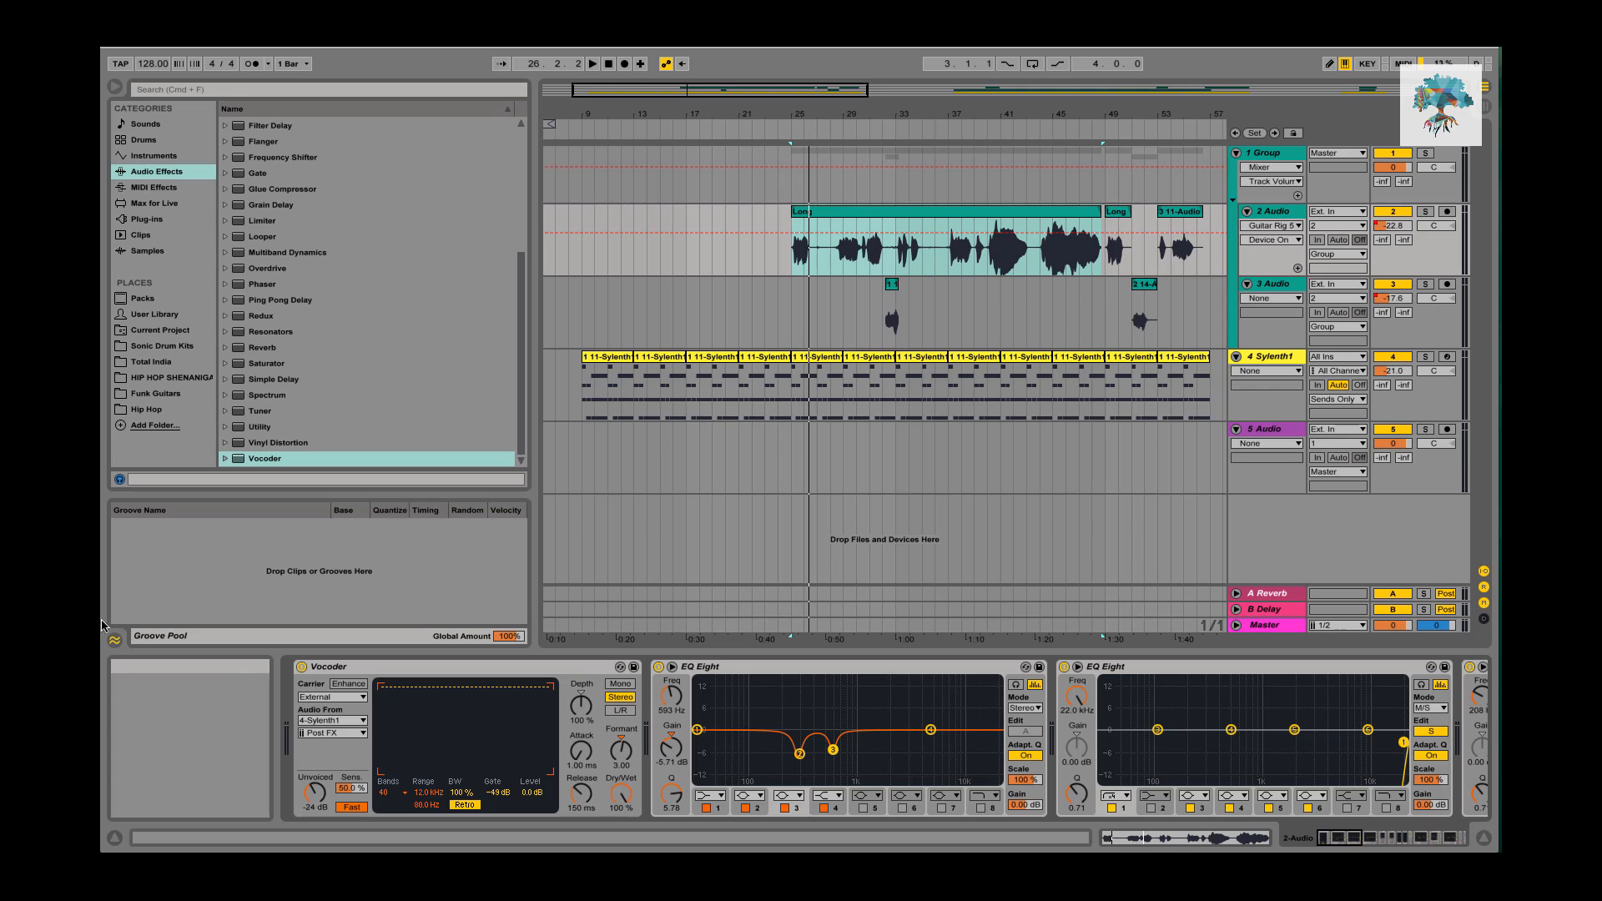
left_click(391, 667)
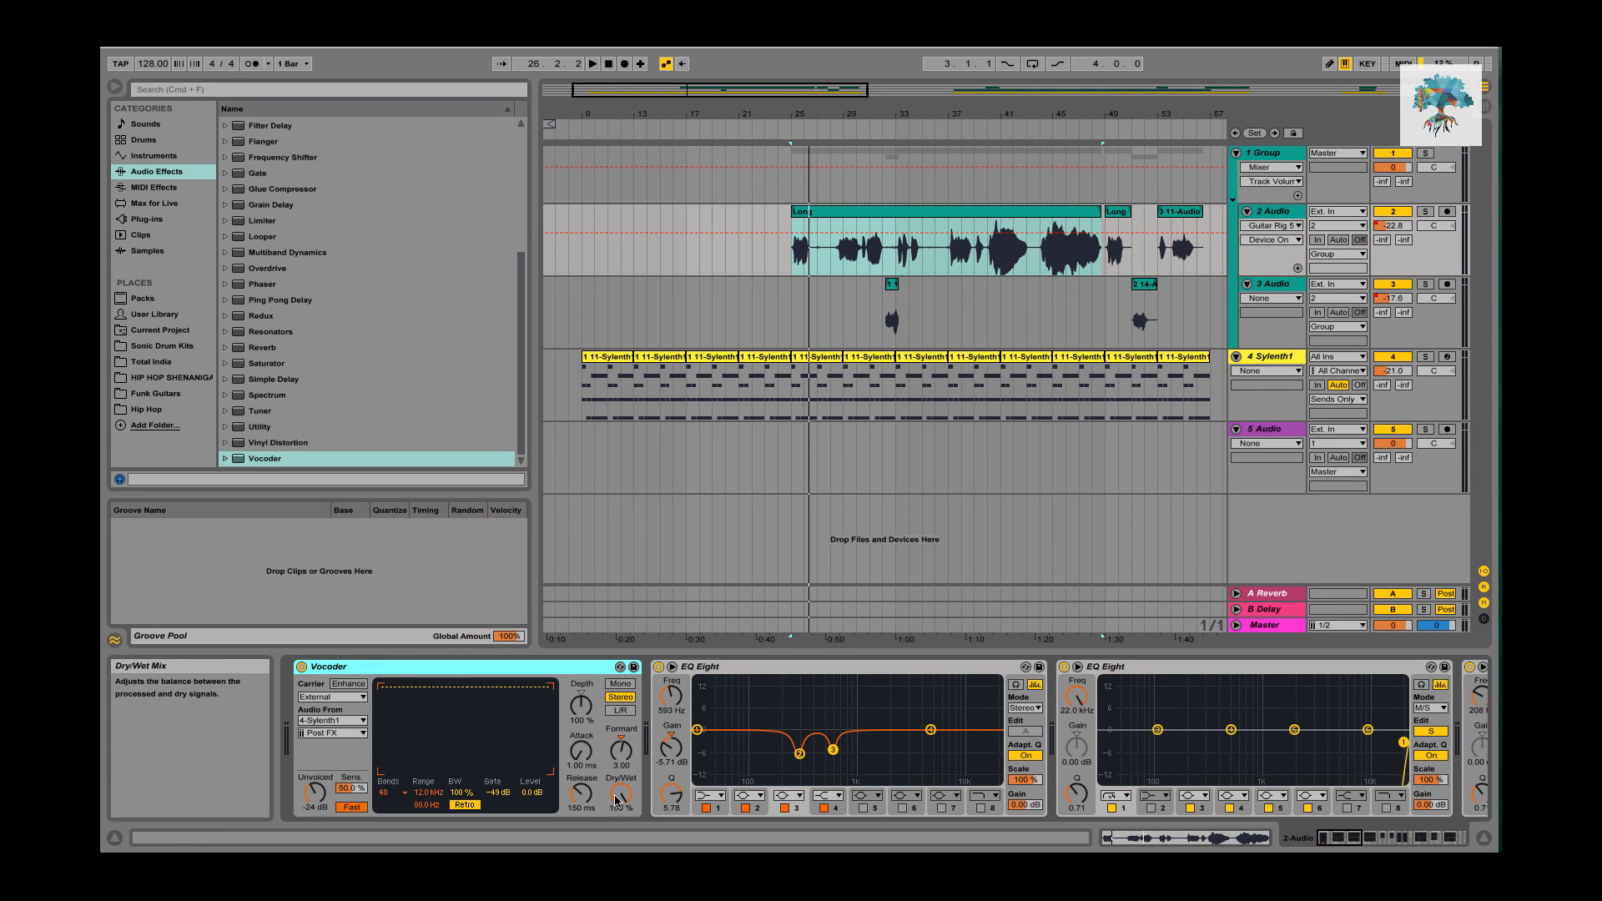
Show the 4 Sylenth1 track's instrument and open its MIDI clip at bar 25 in the note editor.
key("b")
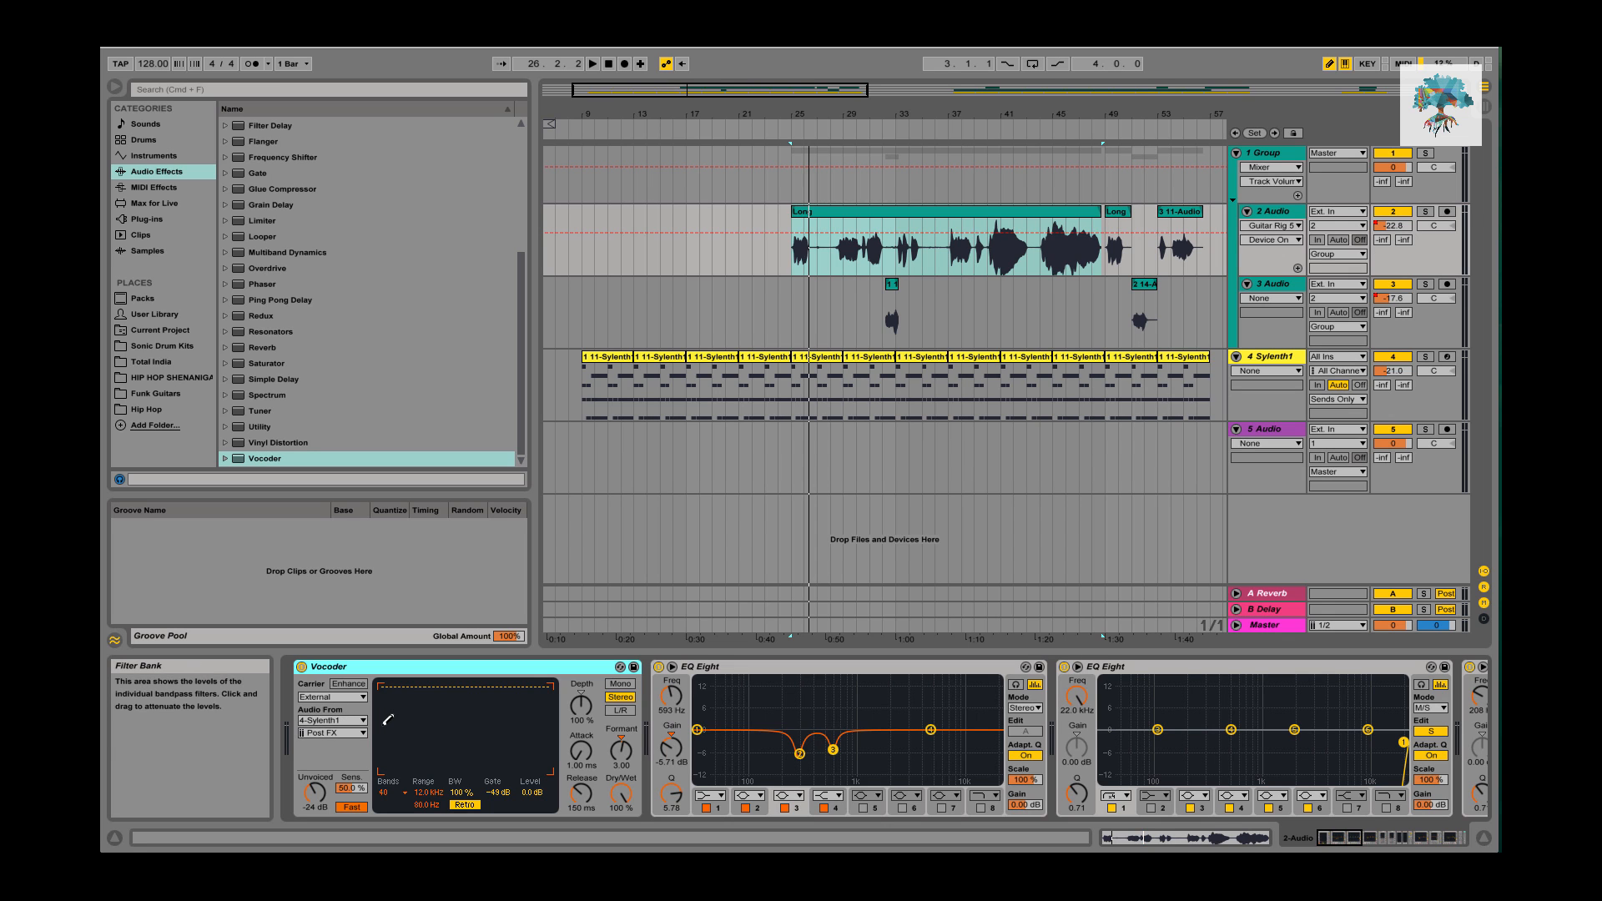
left_click(1275, 358)
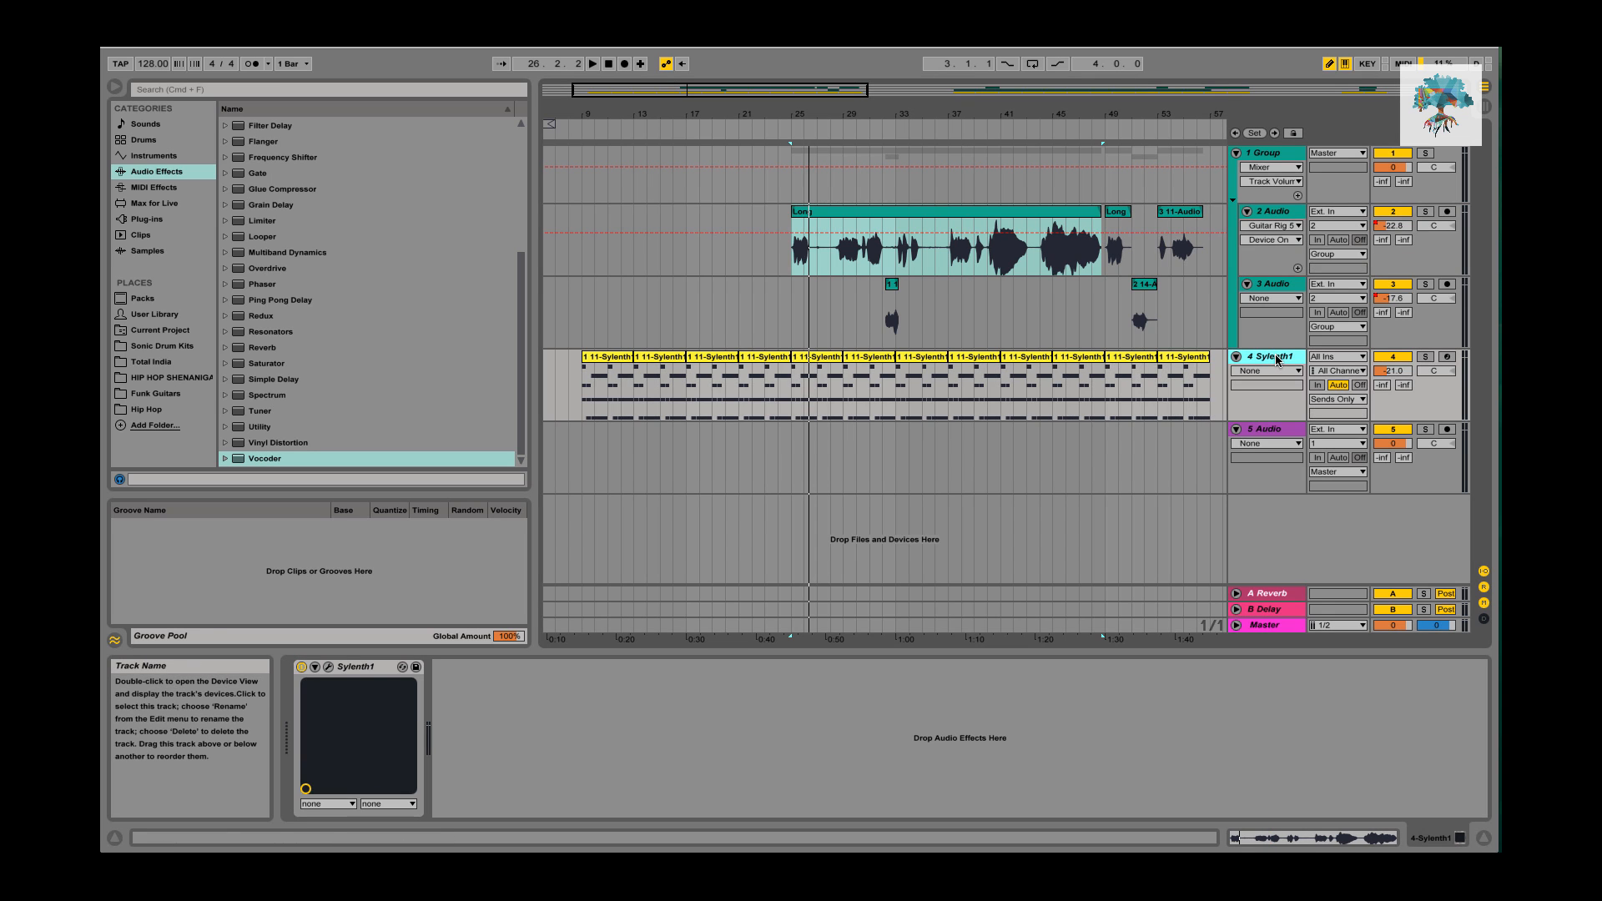
left_click(805, 361)
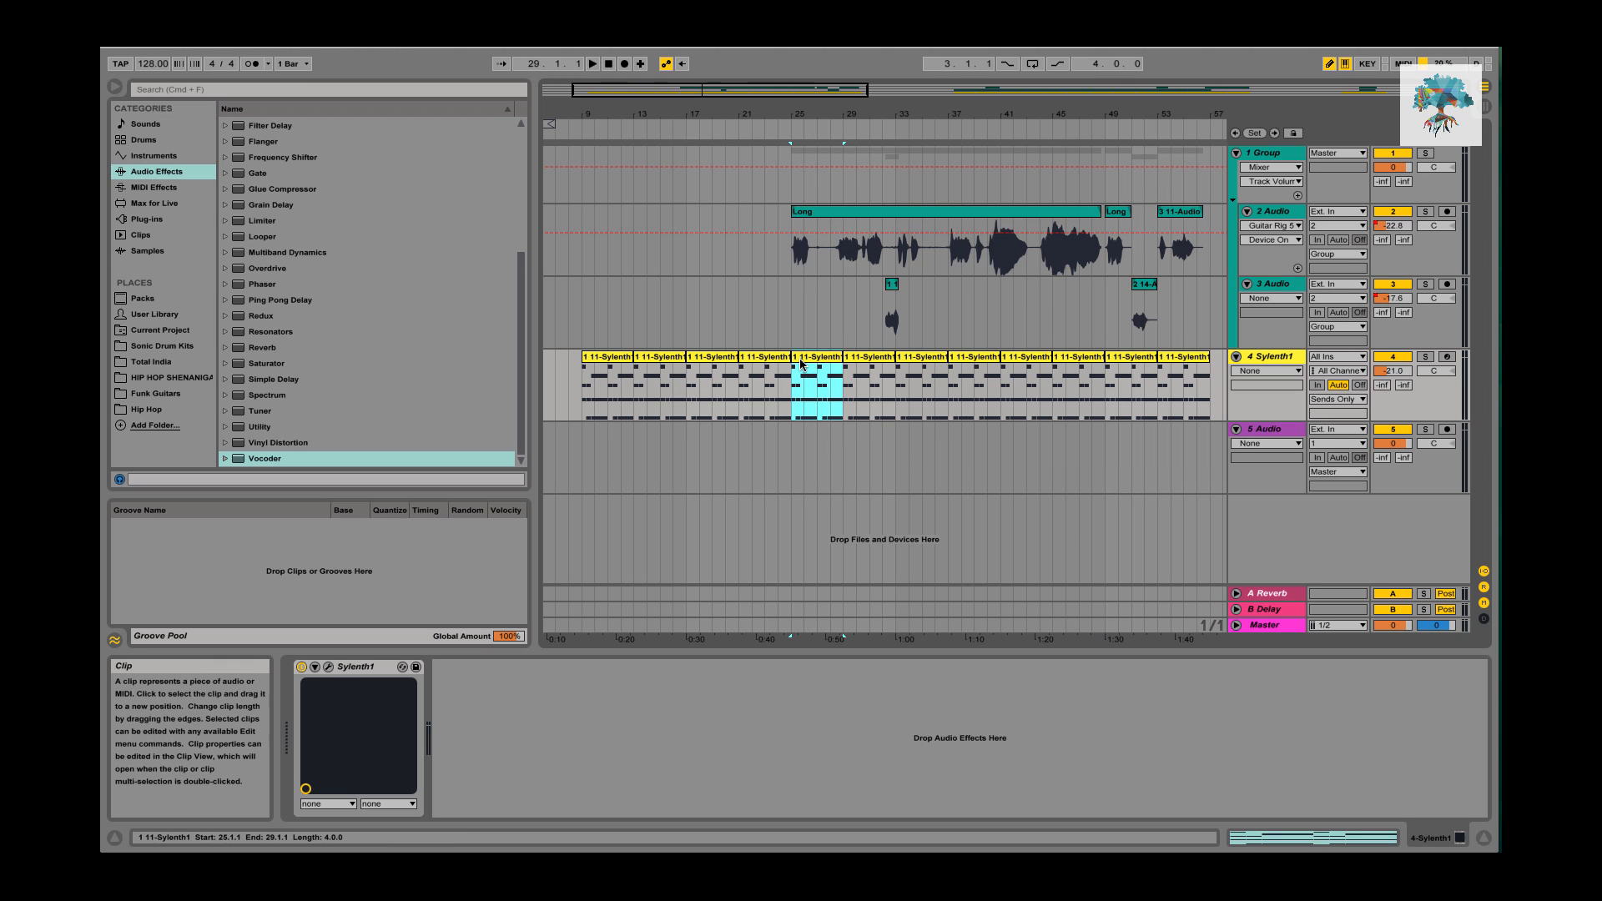
left_click(1263, 358)
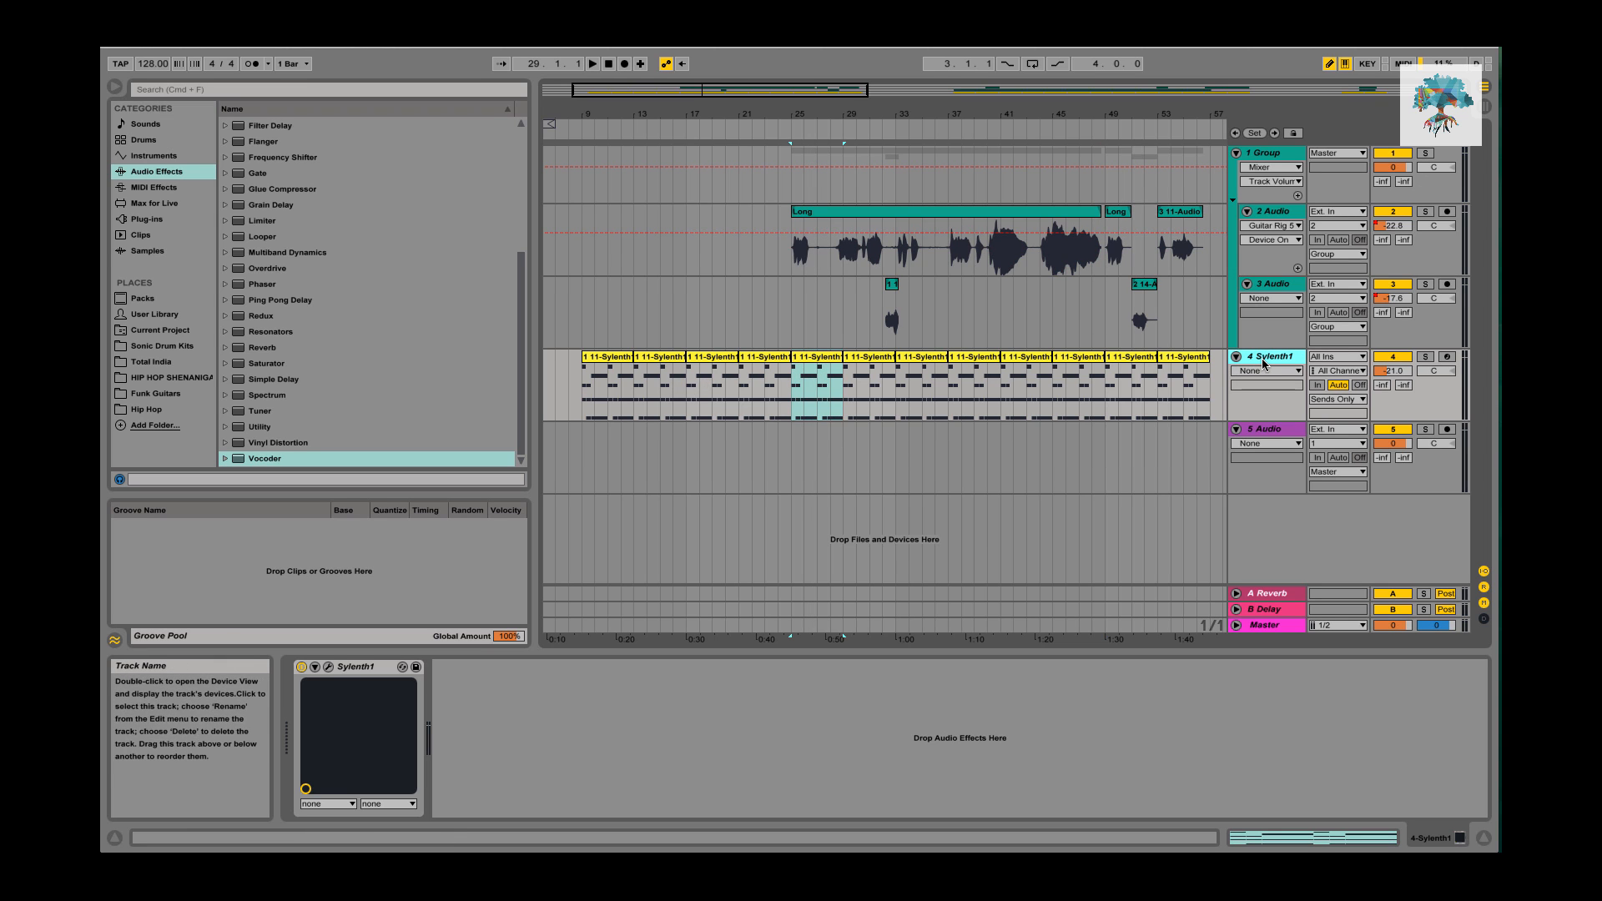
left_click(828, 363)
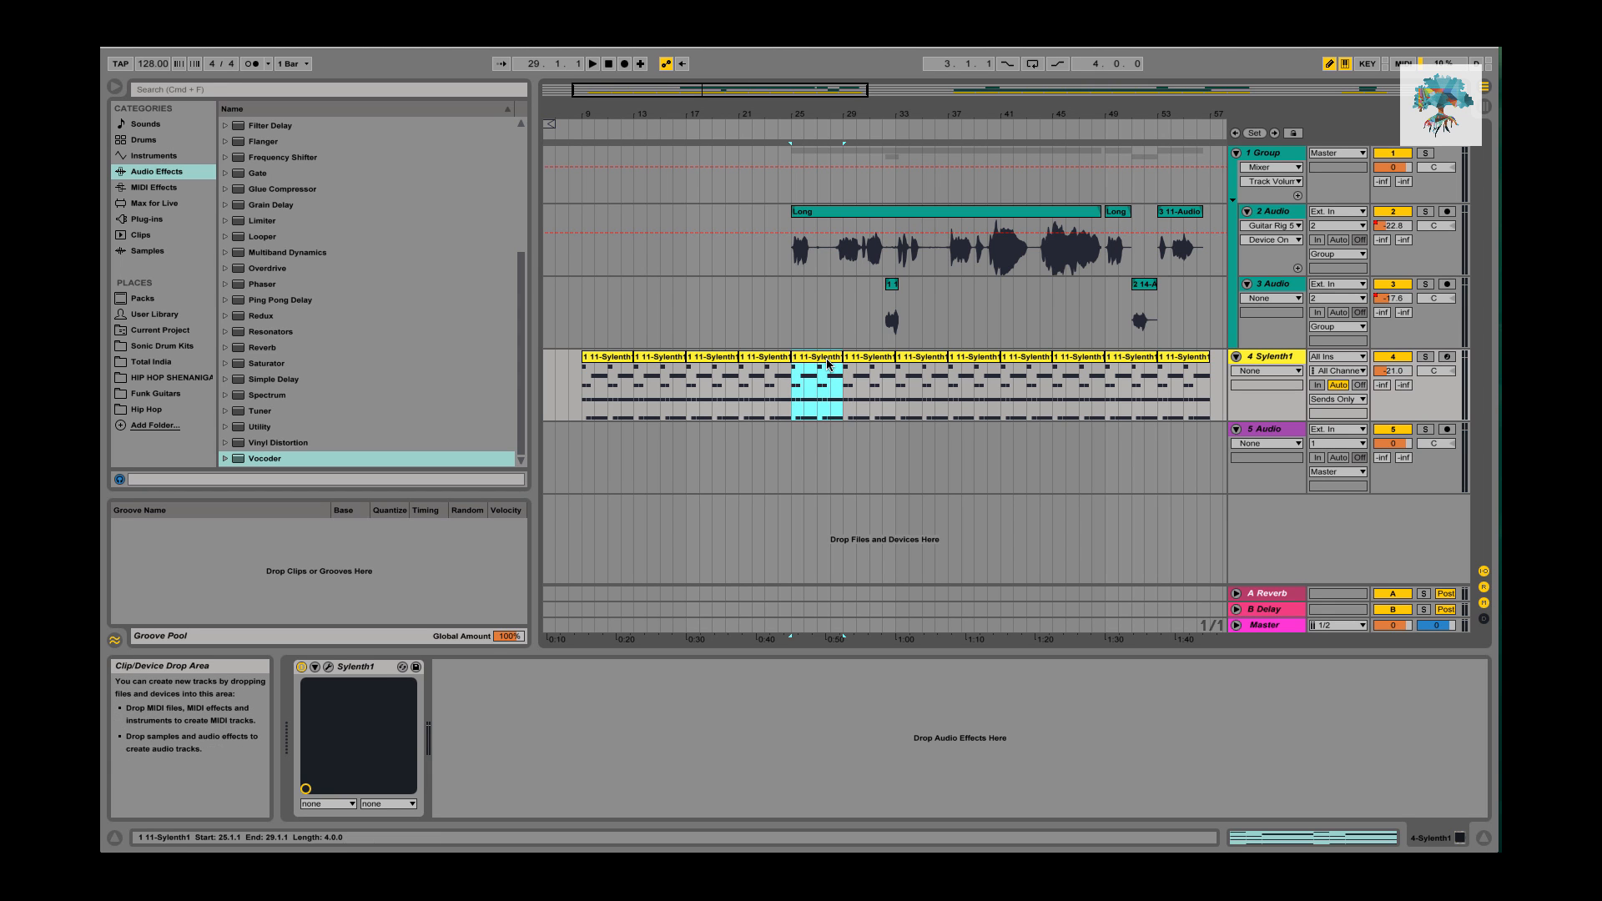
double_click(828, 363)
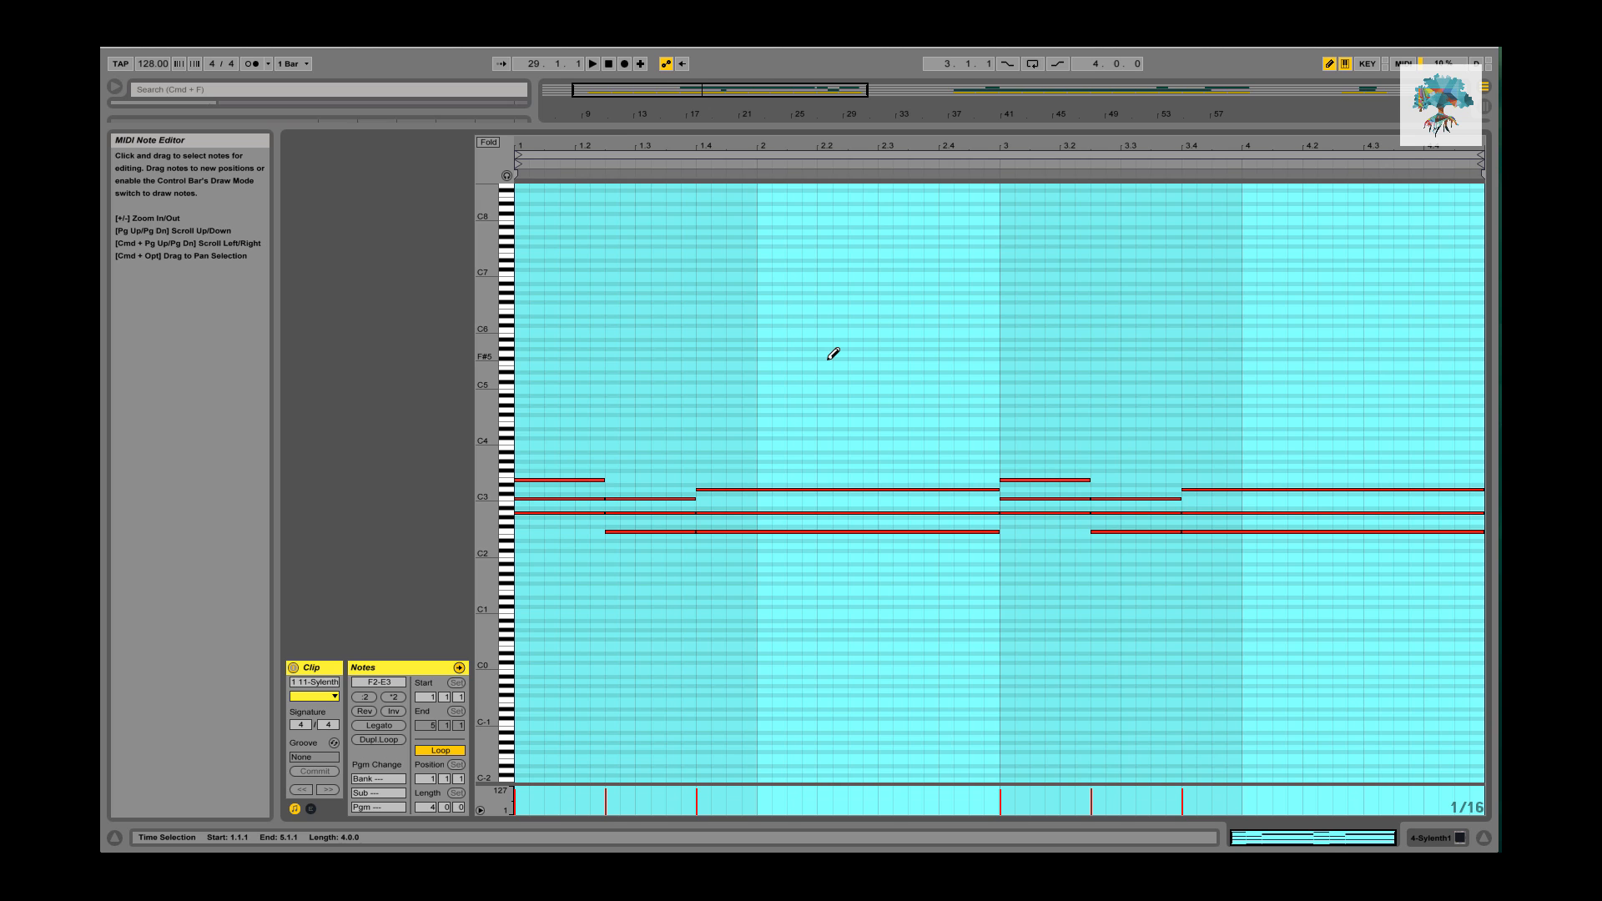
Turn off Draw Mode and examine the chord notes in the Sylenth1 clip across the octave range.
key("b")
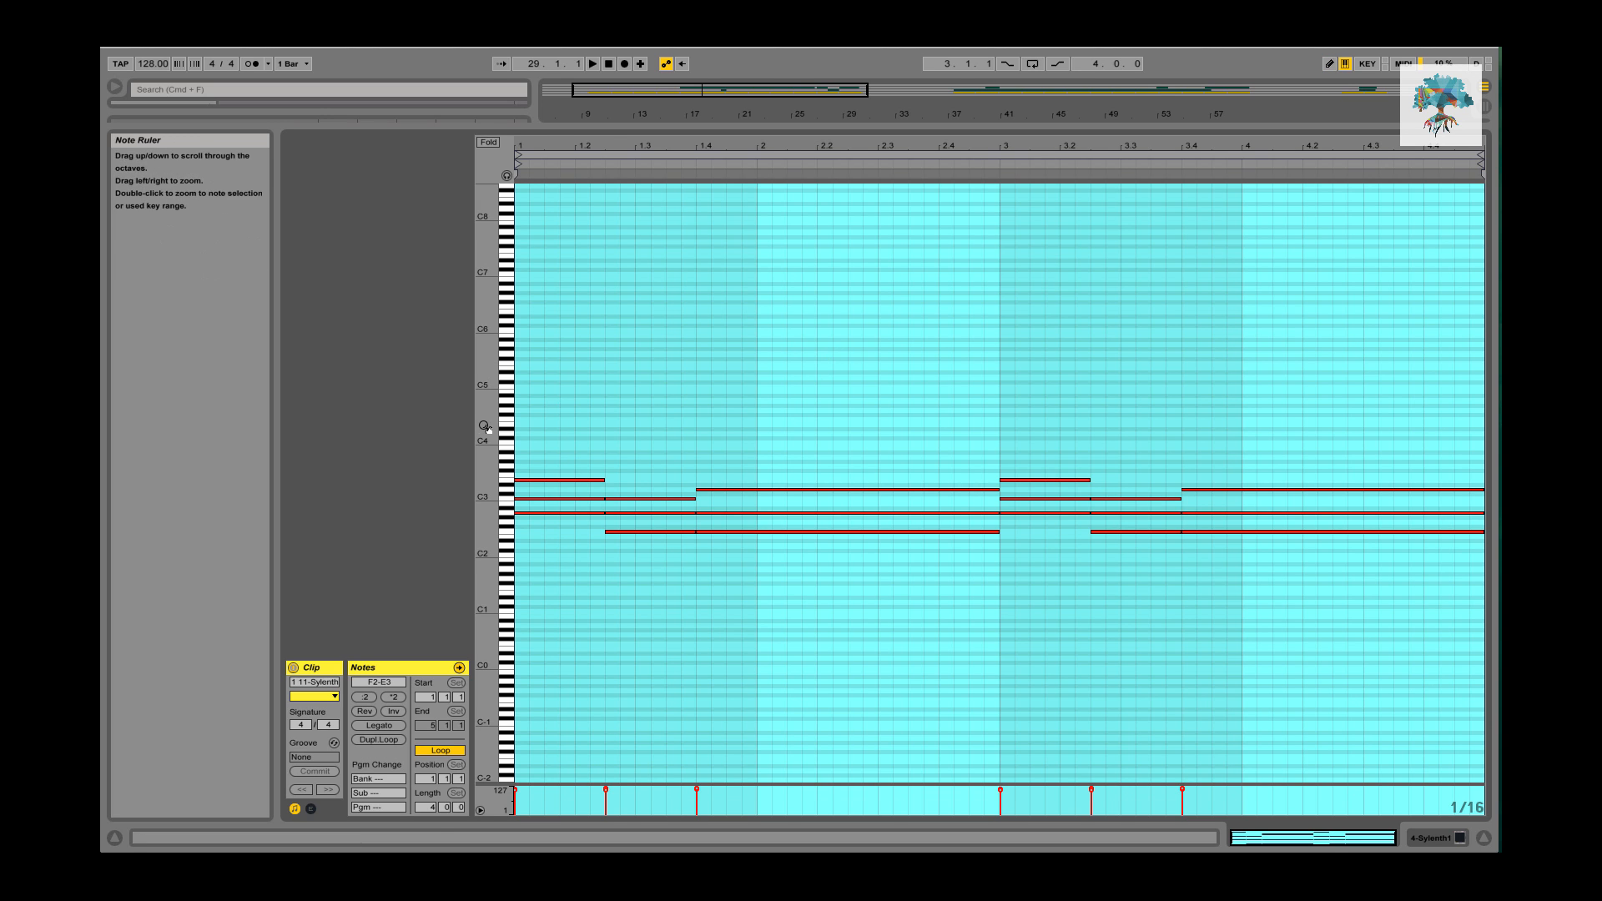
left_click_drag(490, 434, 504, 437)
scroll(616, 461, "down", 10)
scroll(613, 463, "up", 9)
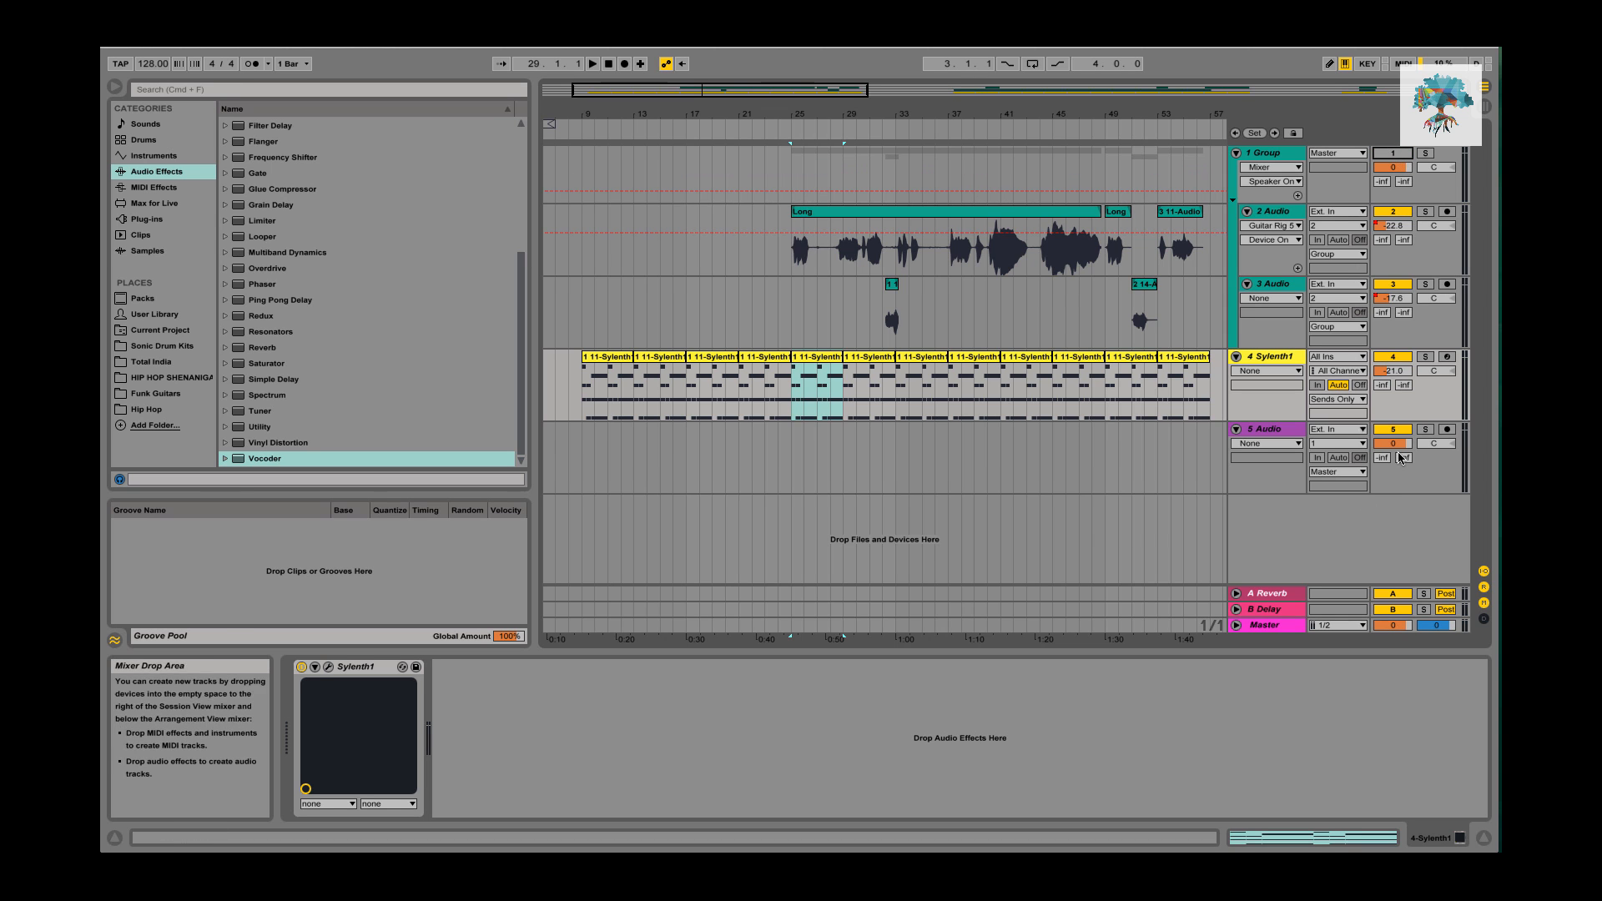
Play the arrangement and examine the 4 Sylenth1 track's output routing in both the Session and Arrangement views.
key("space")
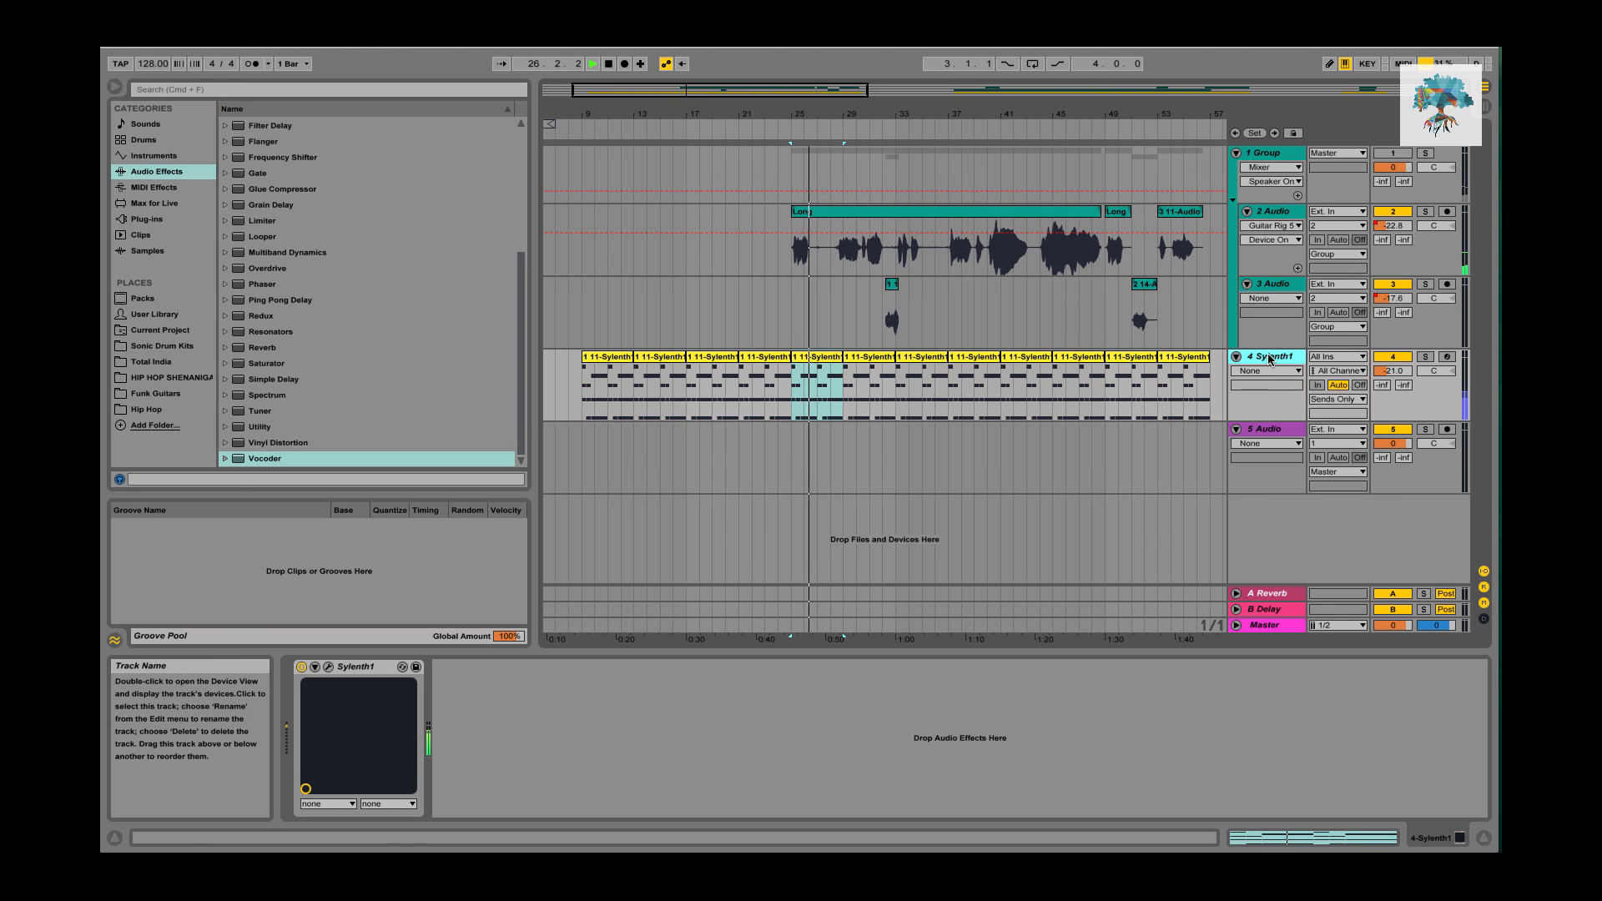
key("Tab")
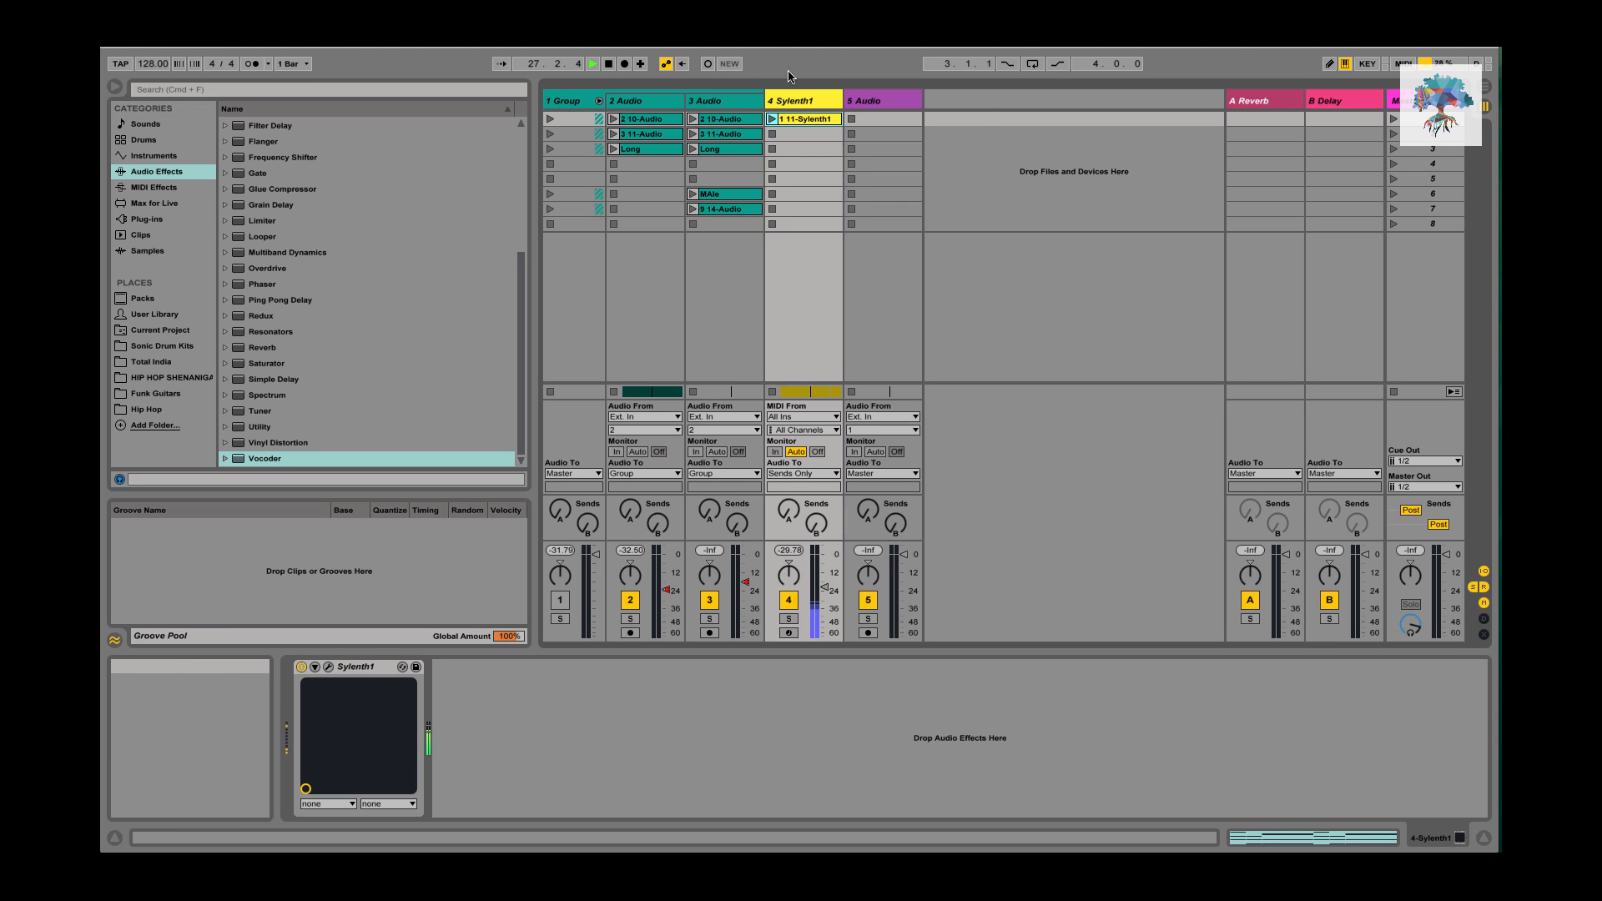
right_click(803, 101)
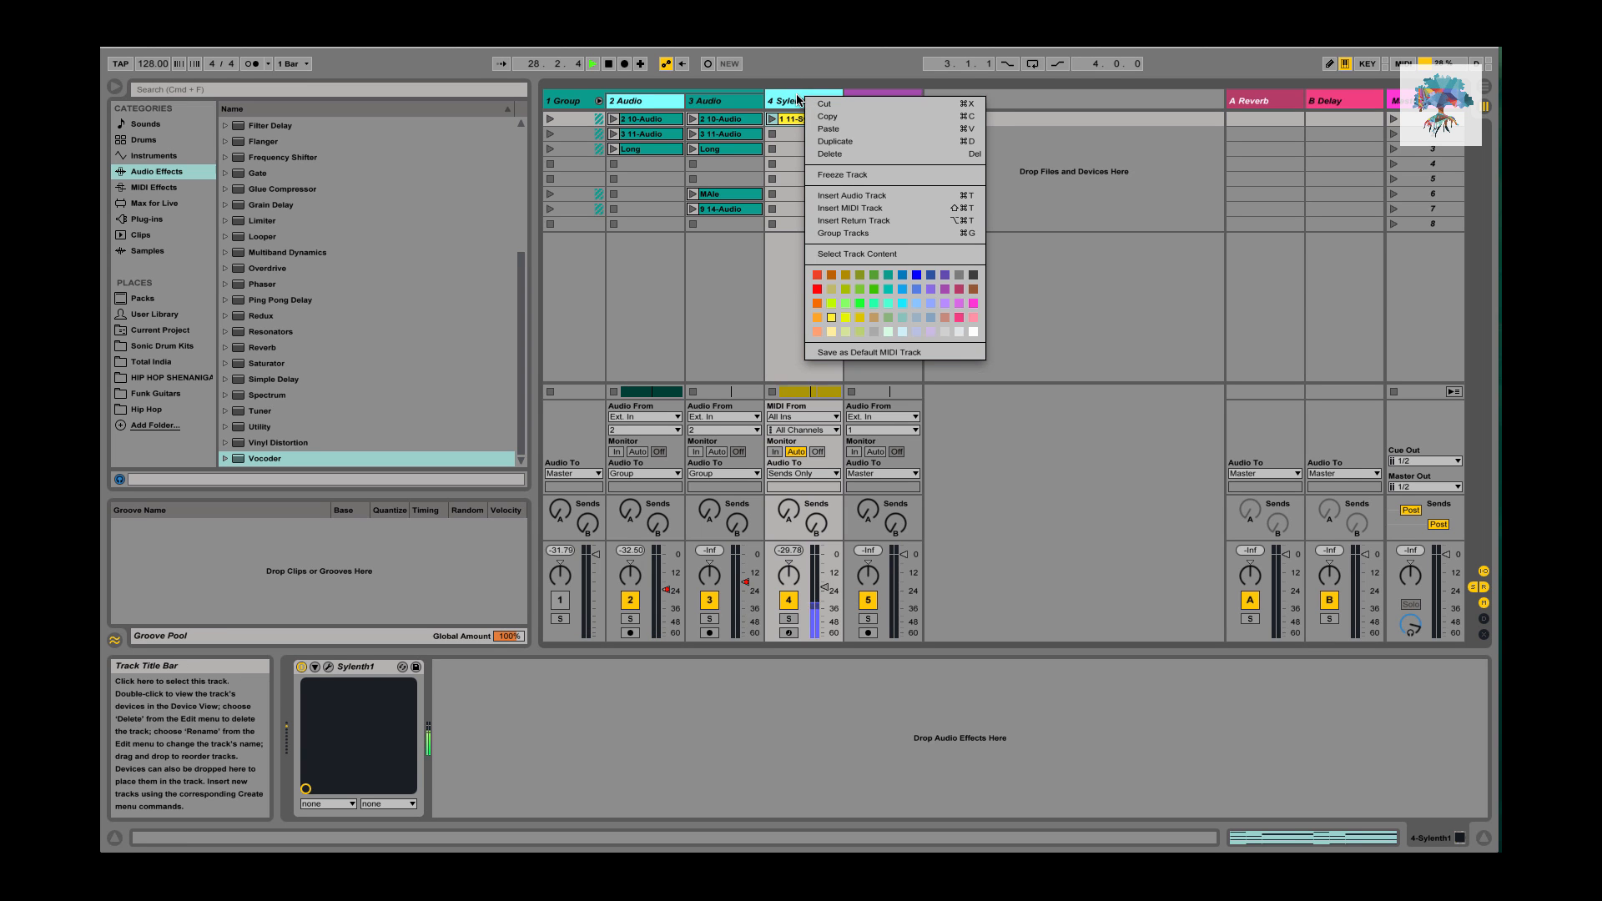
key("Escape")
key("Tab")
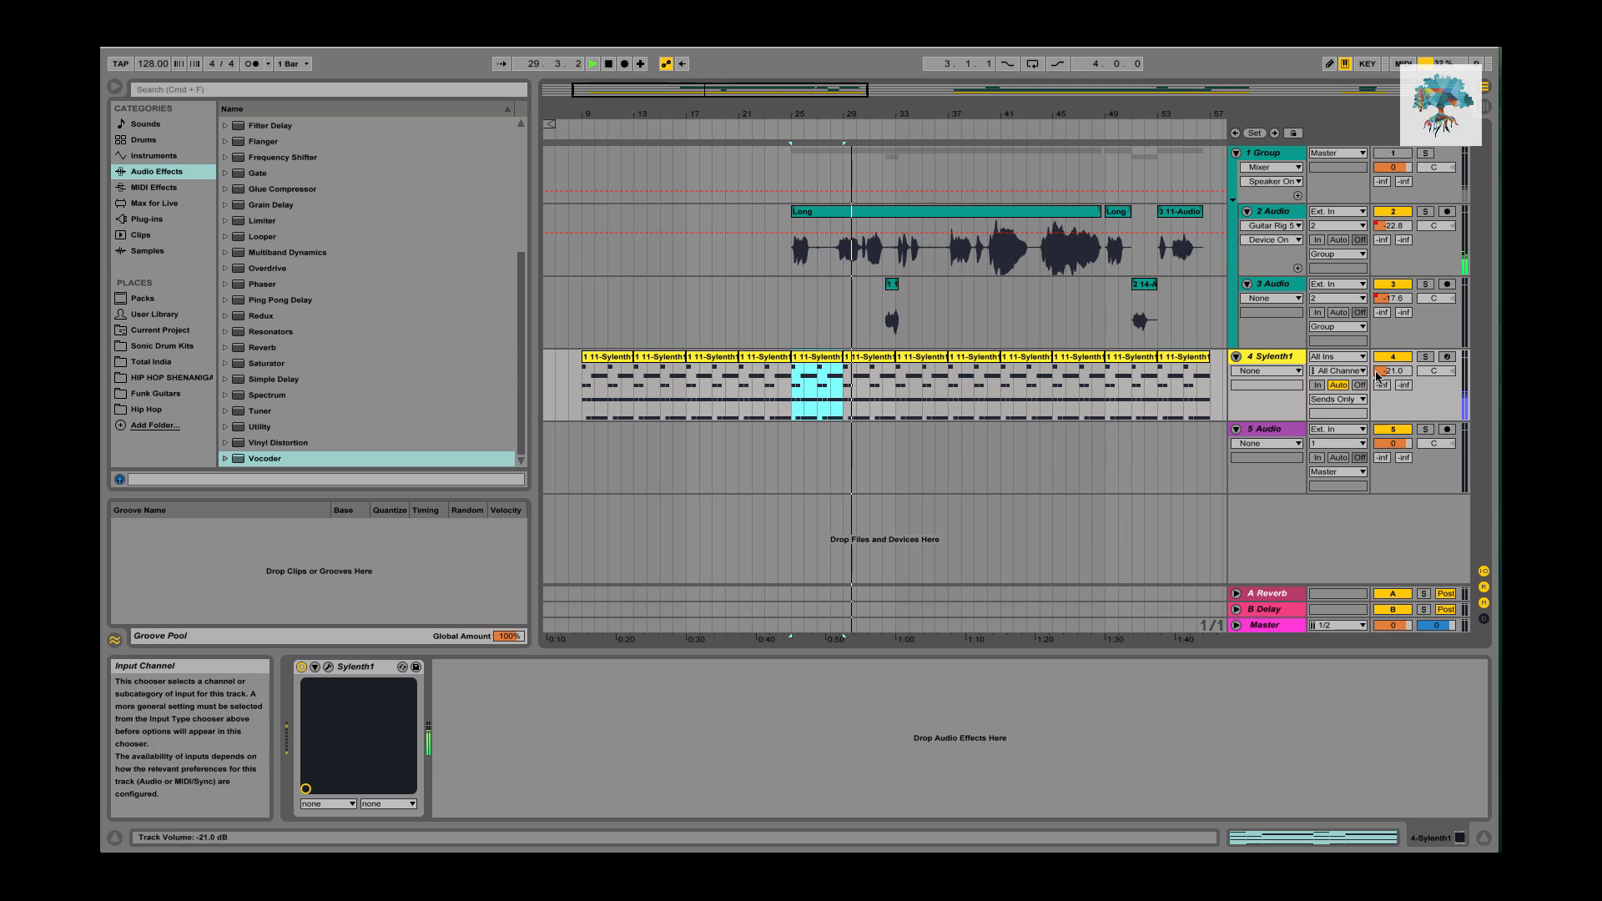
left_click(1334, 400)
key("Escape")
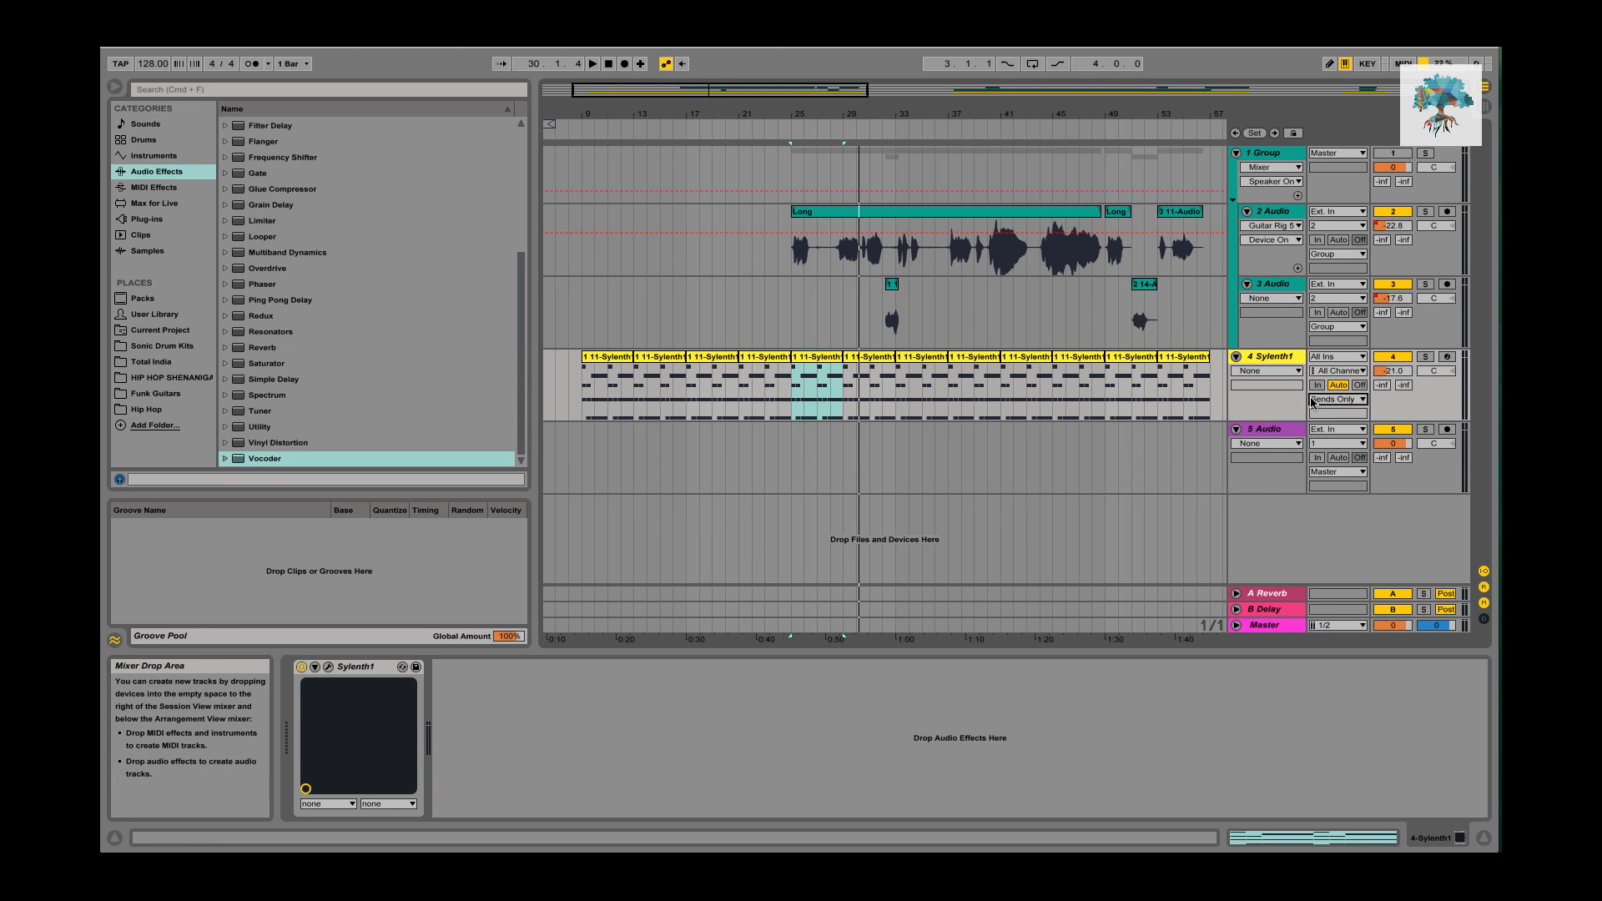
key("Tab")
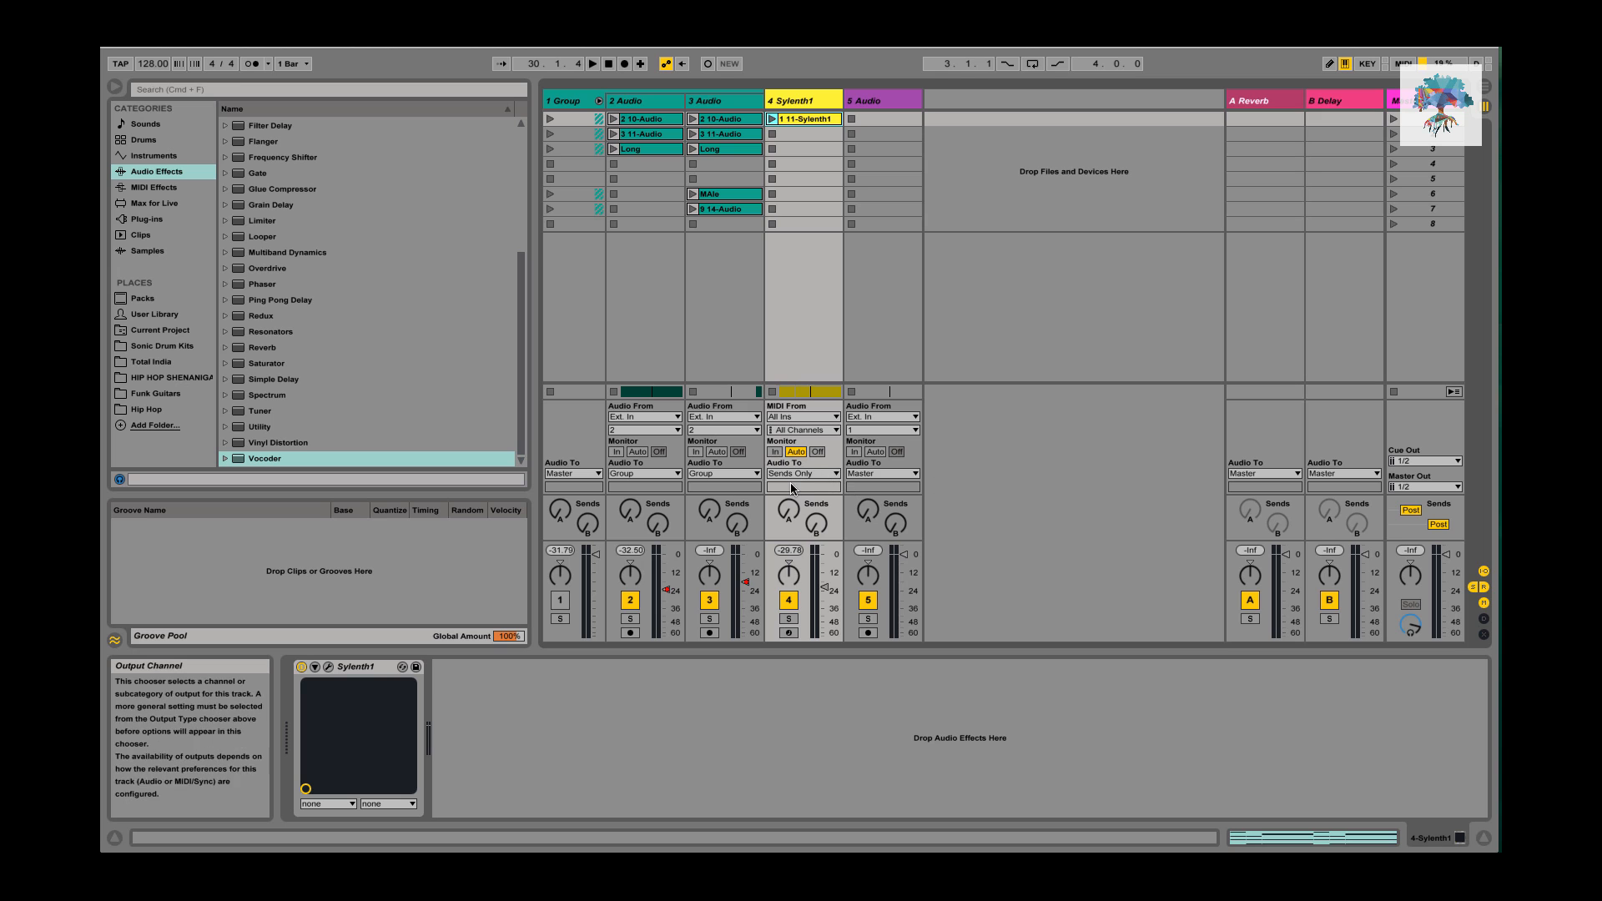
key("Tab")
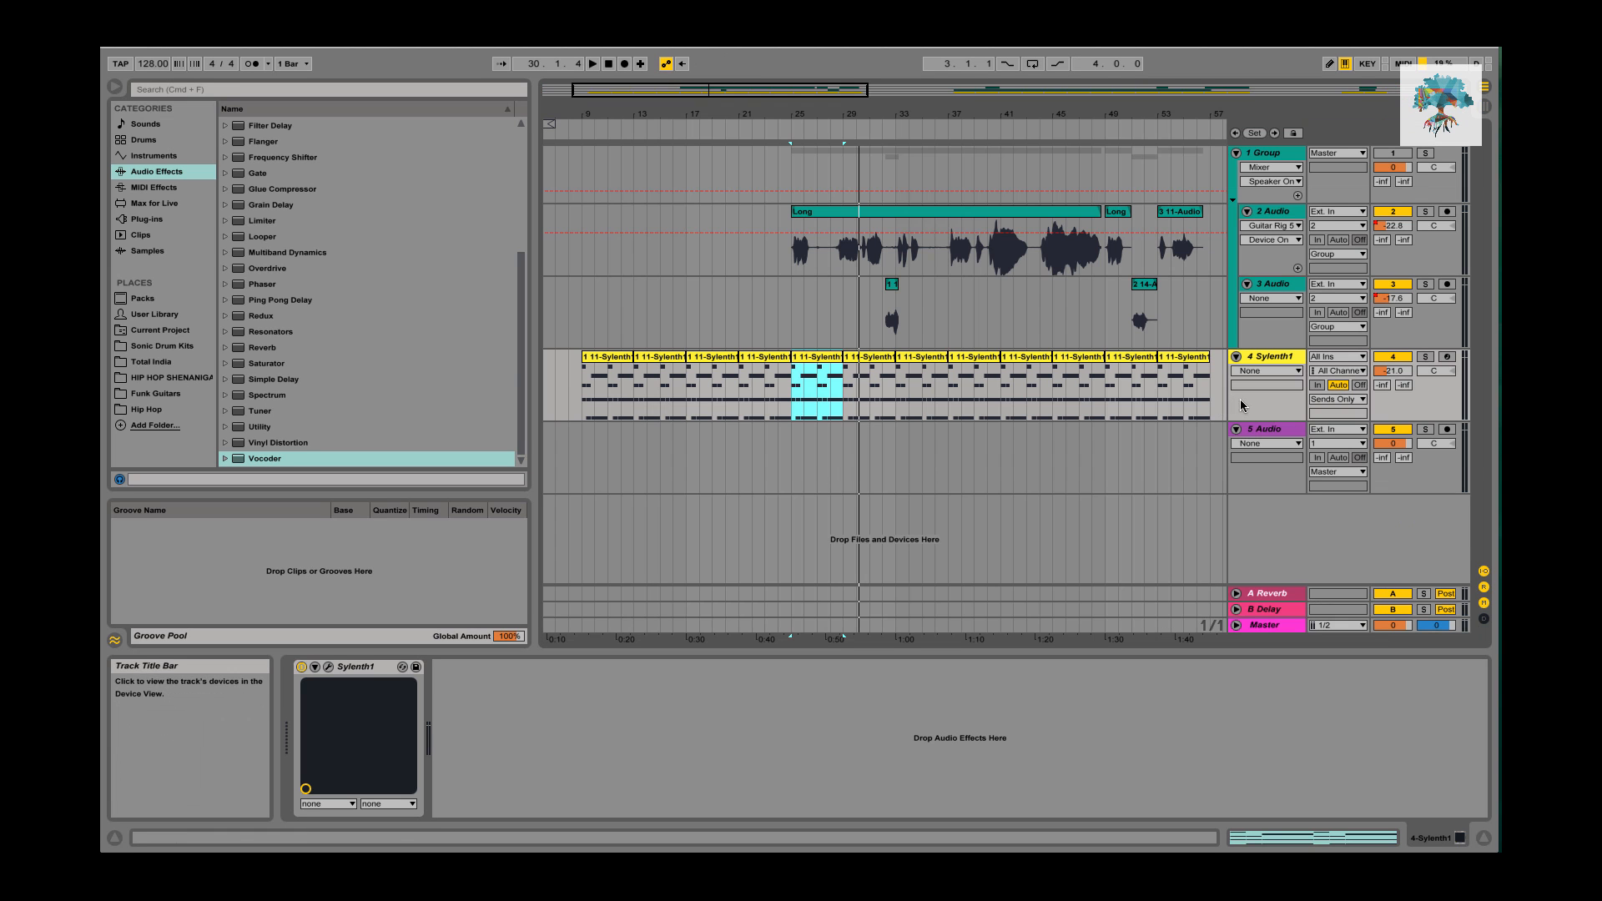
Route the 4 Sylenth1 track's output to Master and select its clip at bar 25.
left_click(1351, 401)
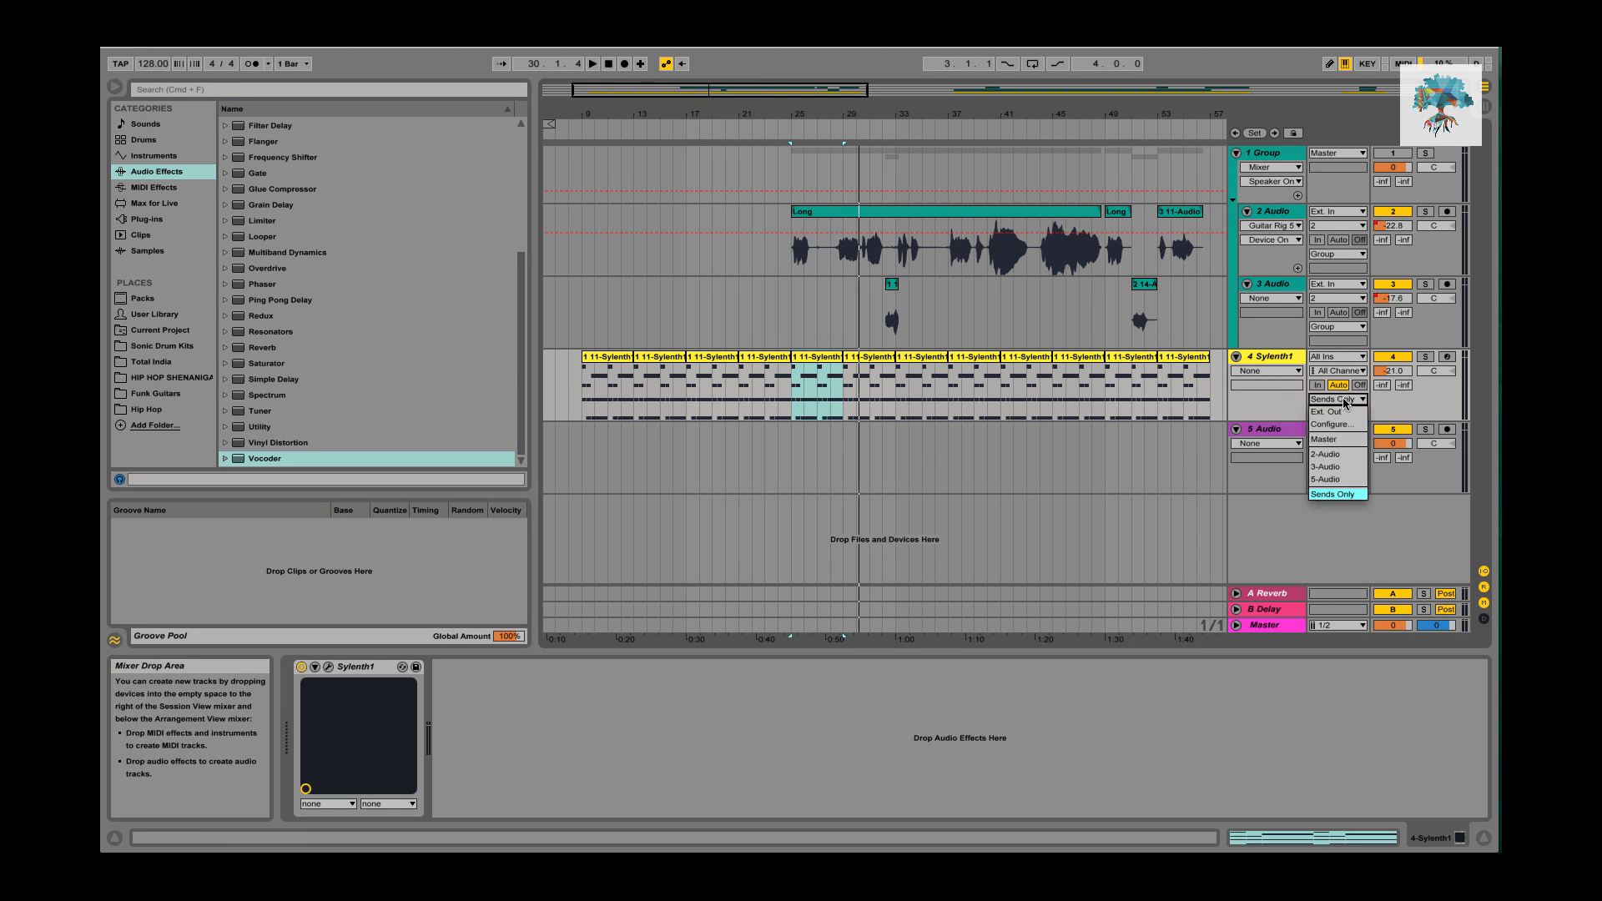
left_click(1352, 440)
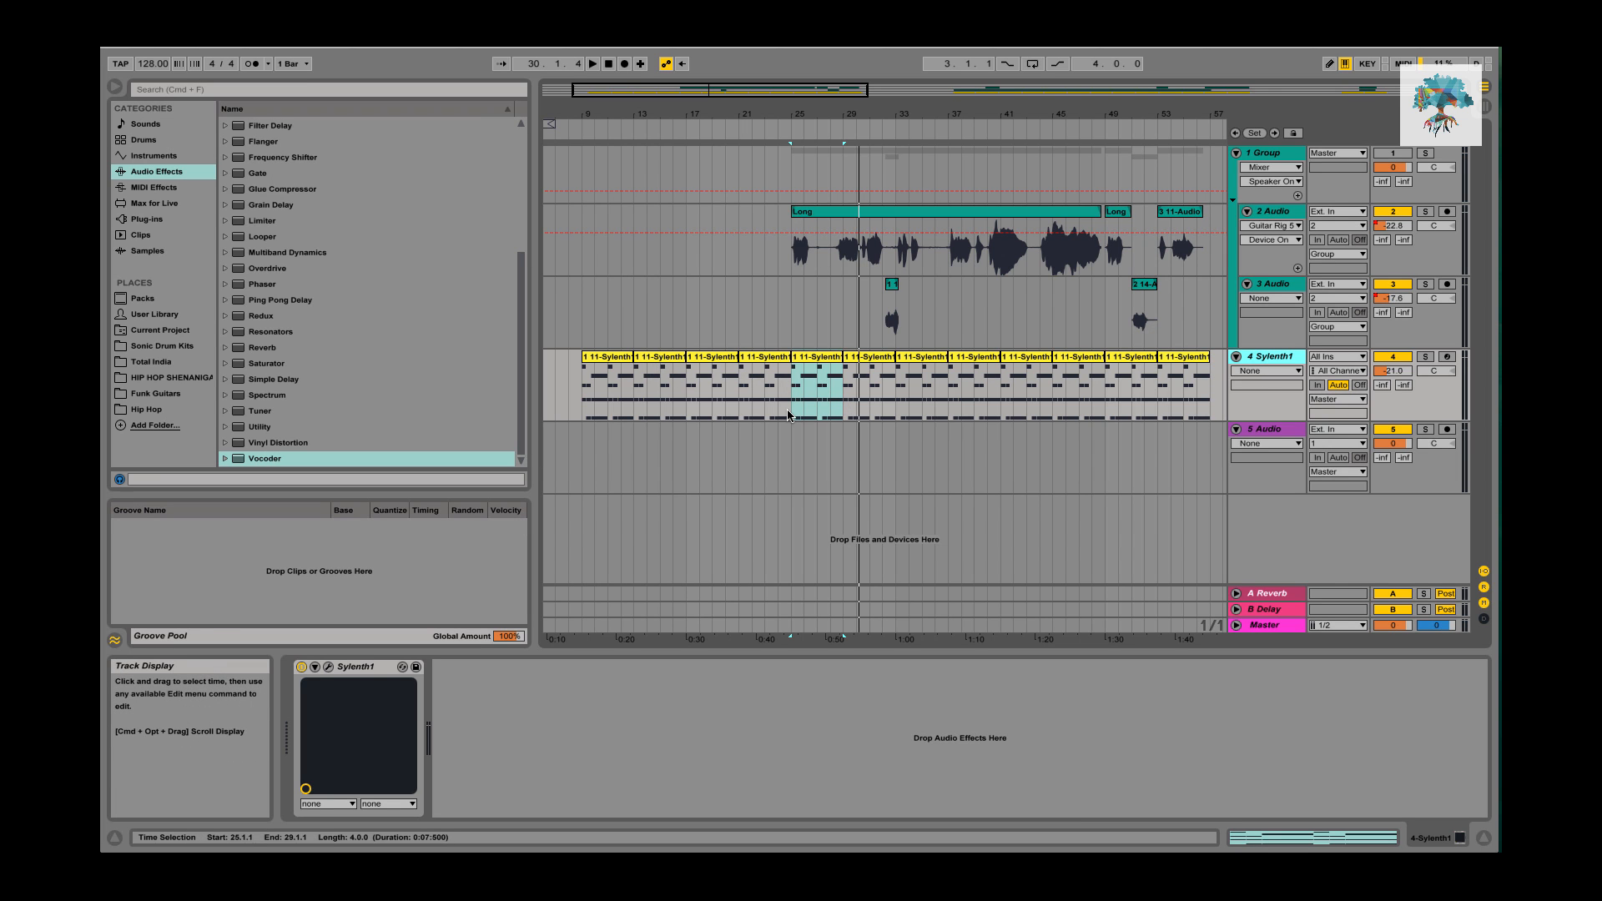
left_click(828, 373)
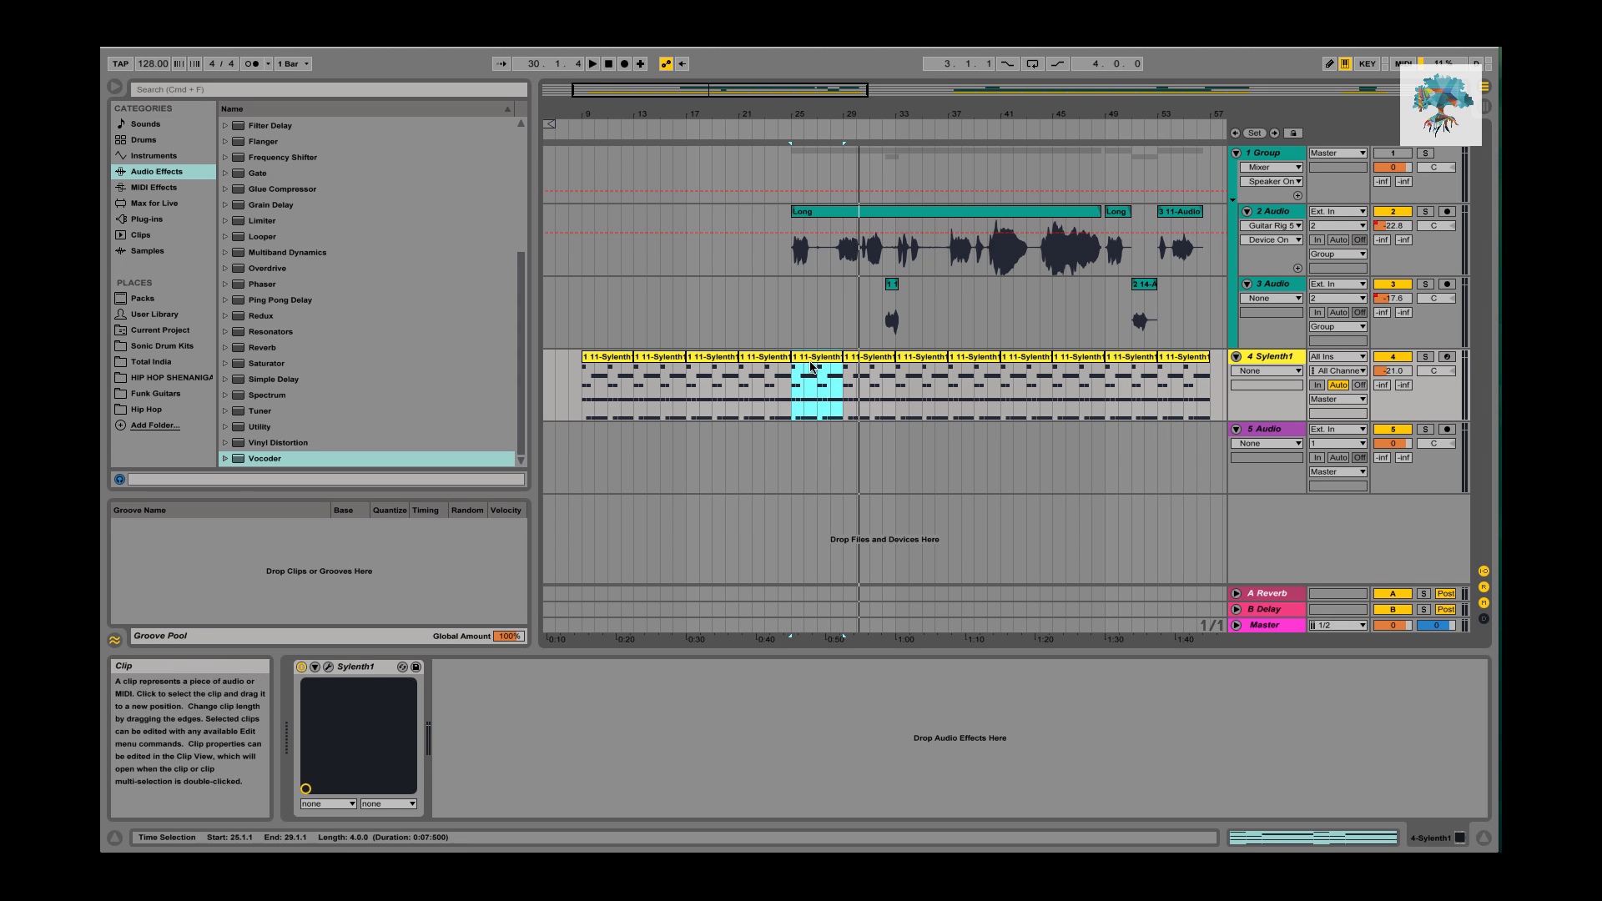
Show the Sylenth1 plug-in's settings, play the synth clip from bar 25, and close the plug-in window.
left_click(328, 668)
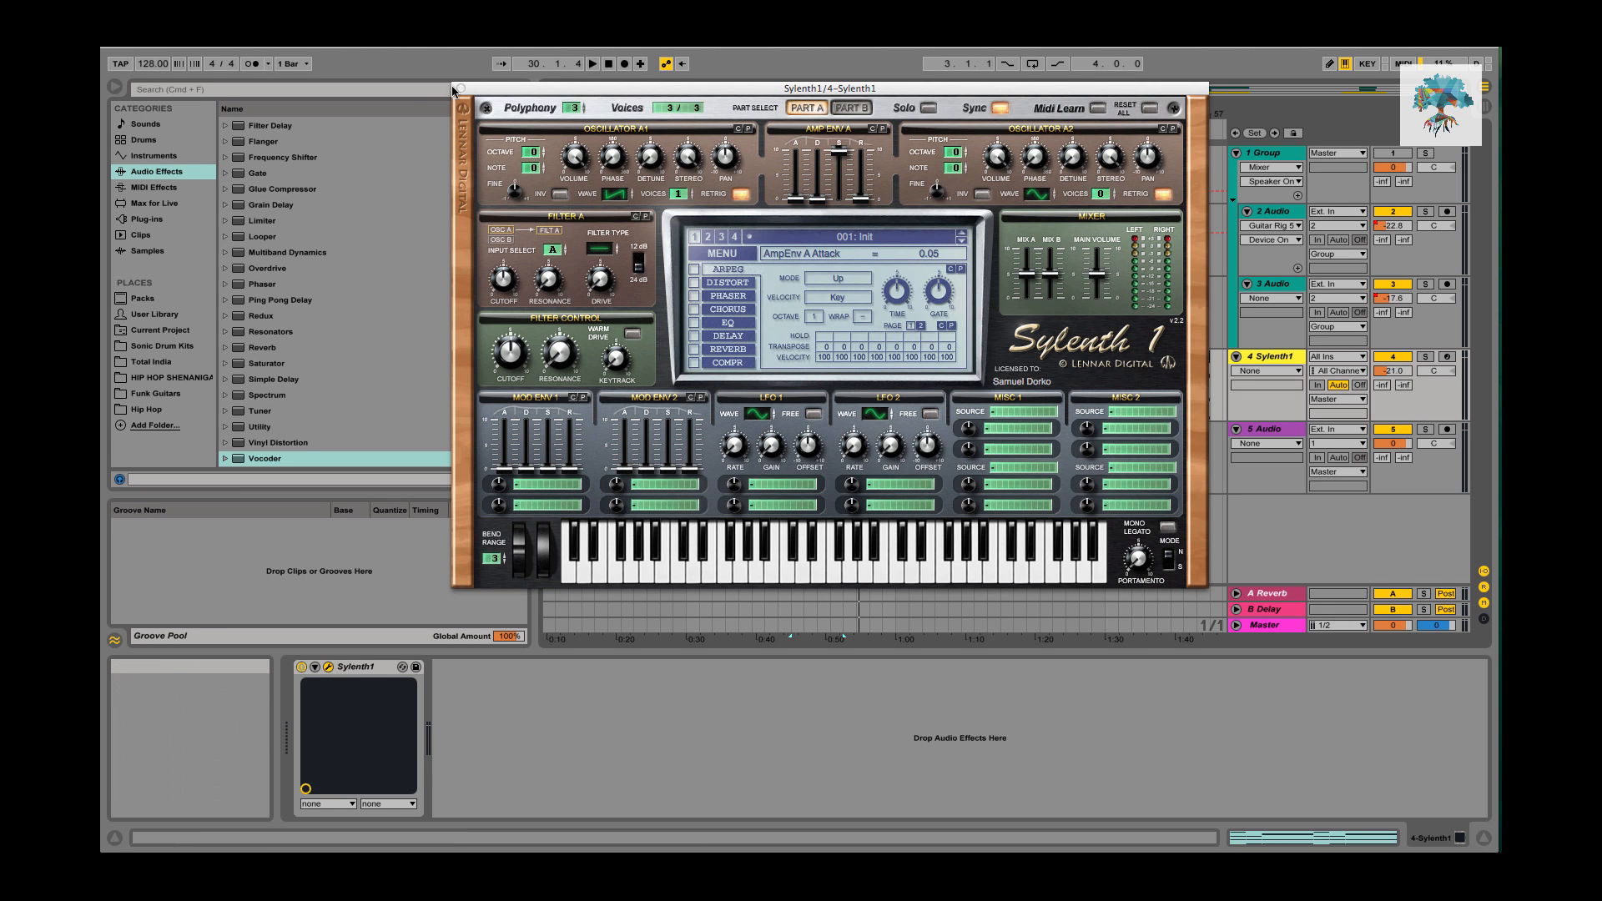
left_click_drag(505, 93, 1053, 244)
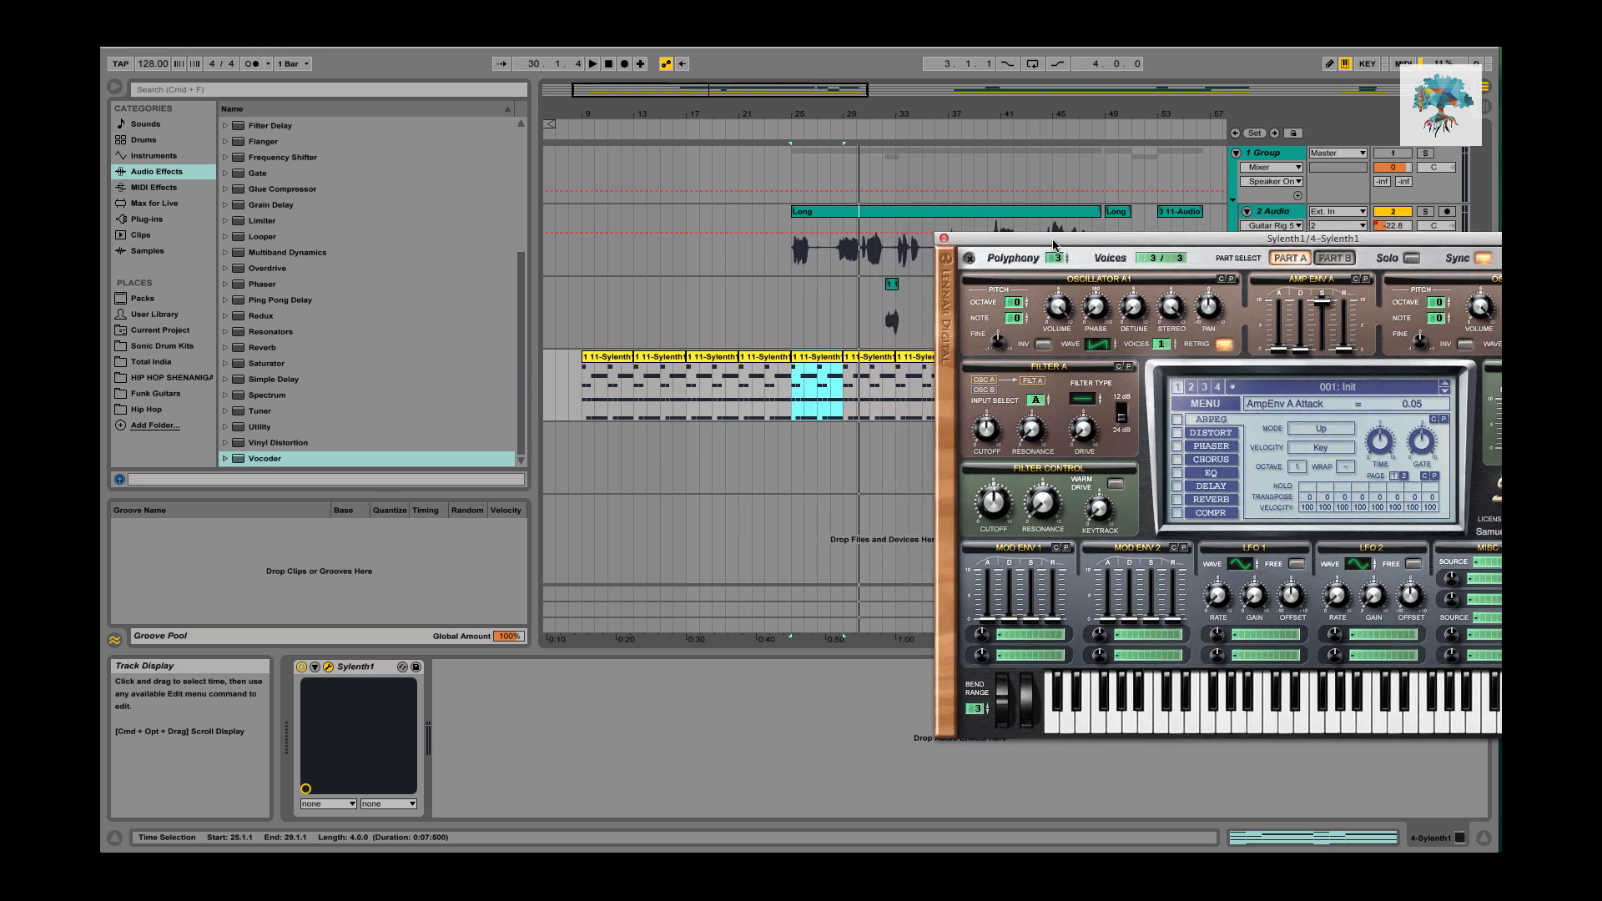
left_click(818, 362)
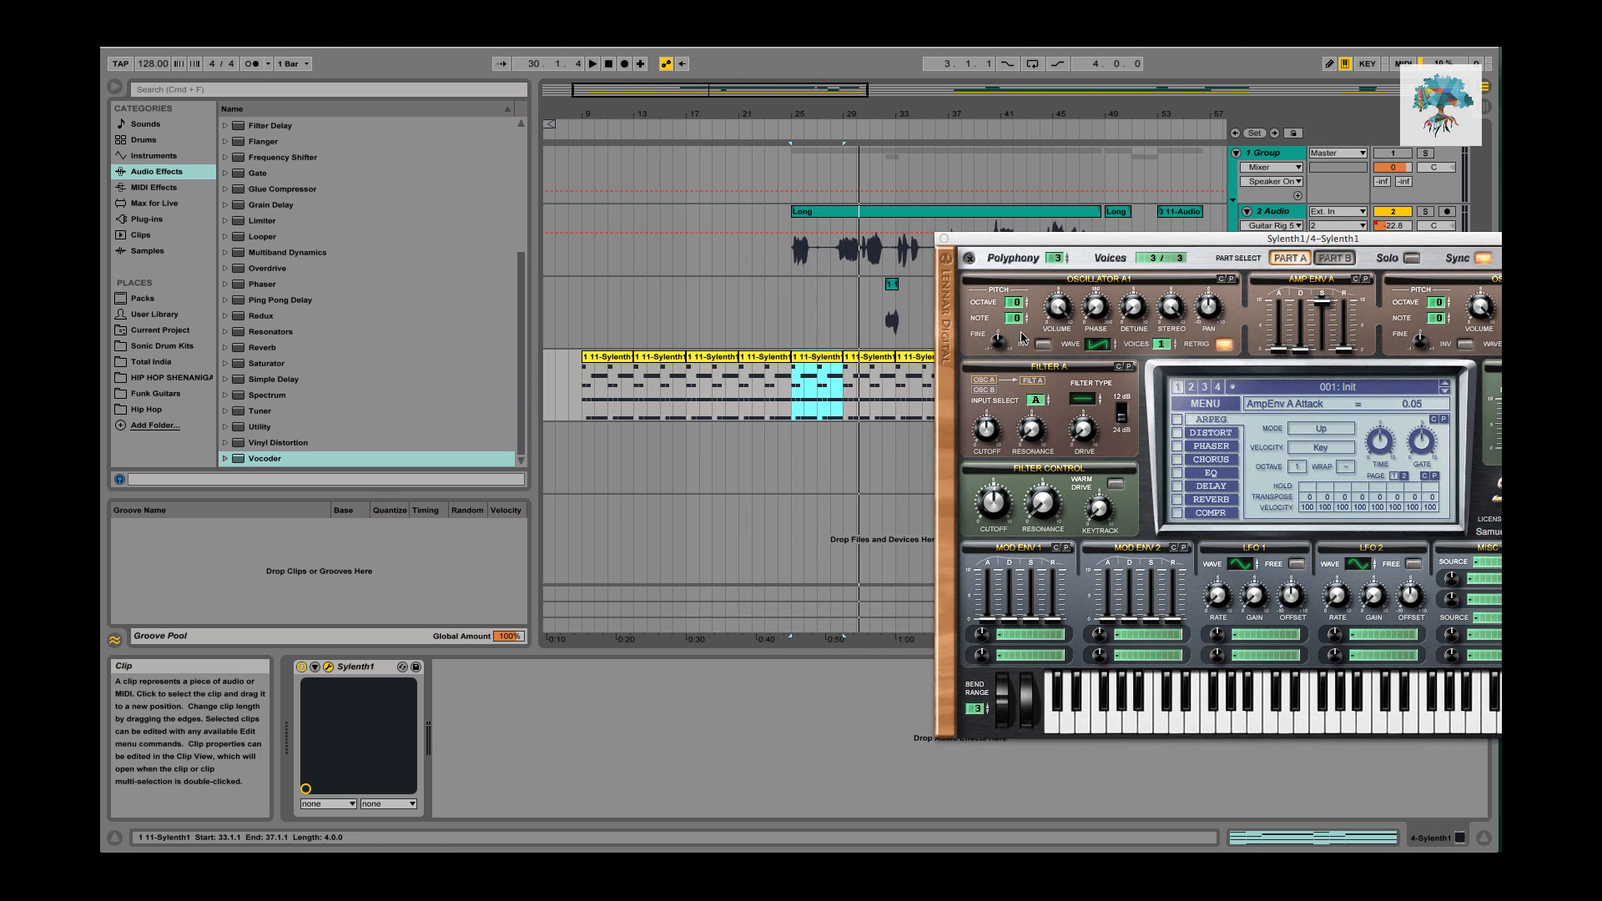
key("space")
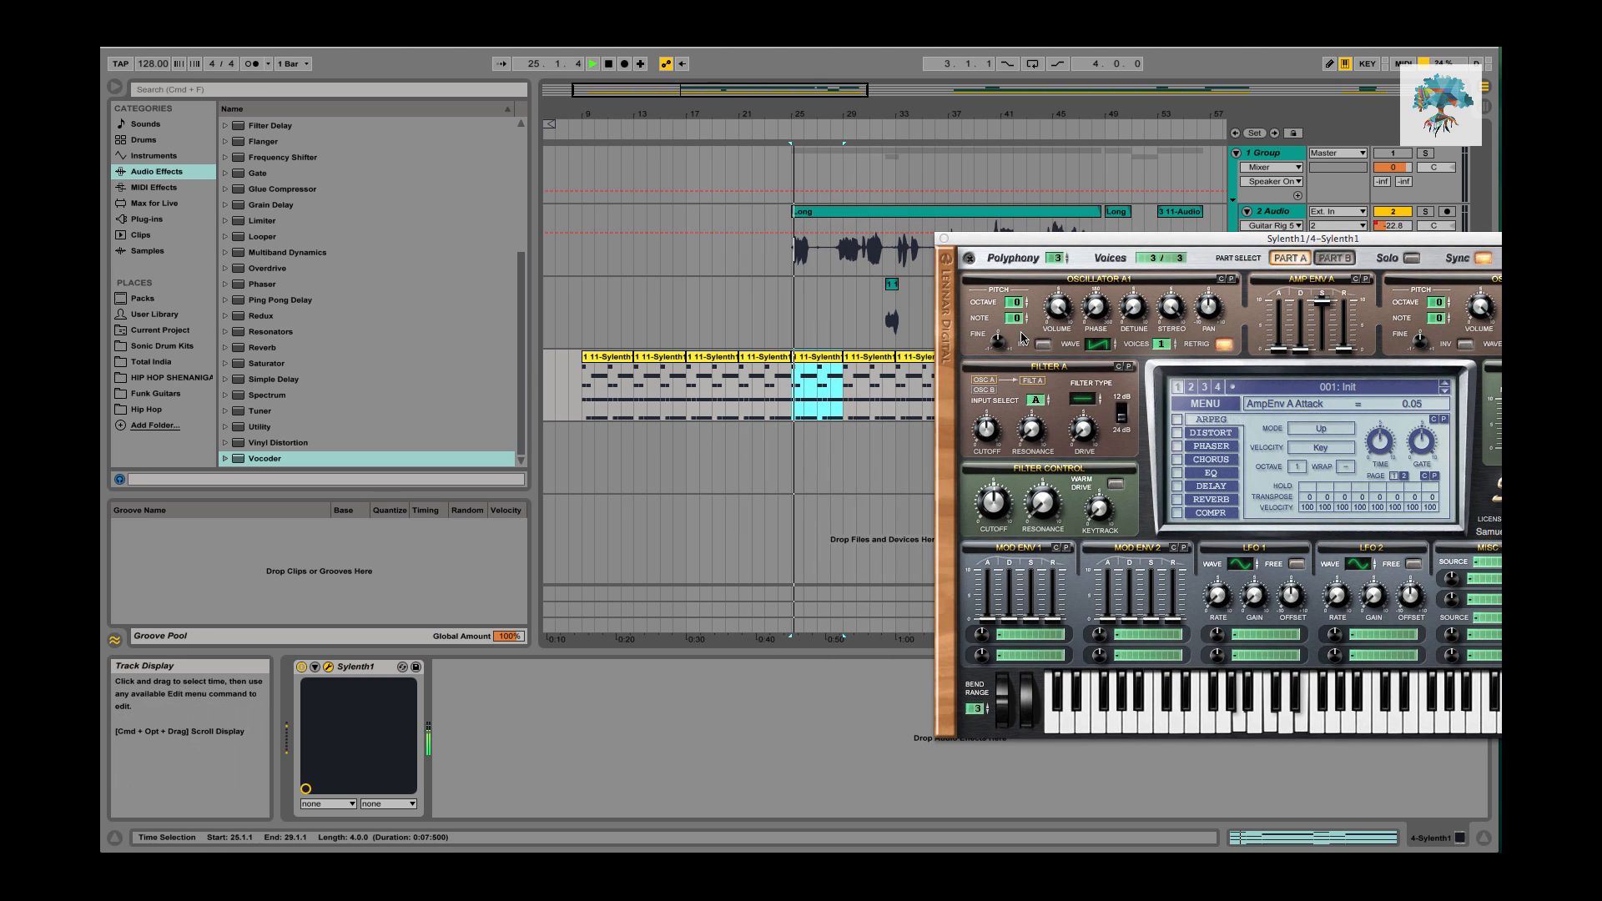
left_click(944, 240)
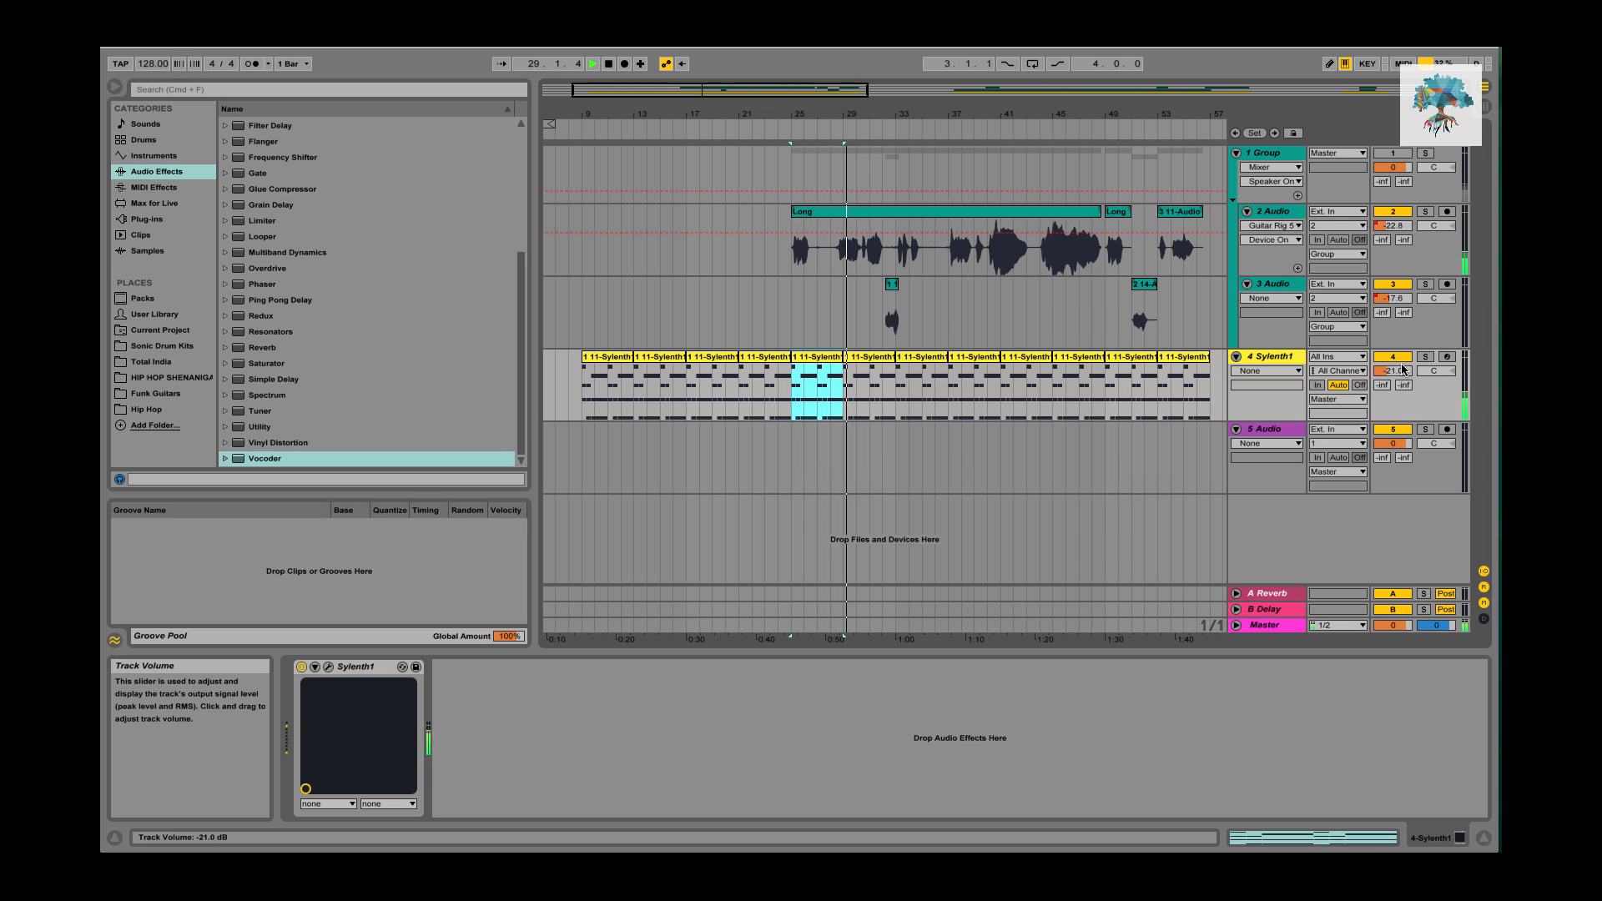
key("space")
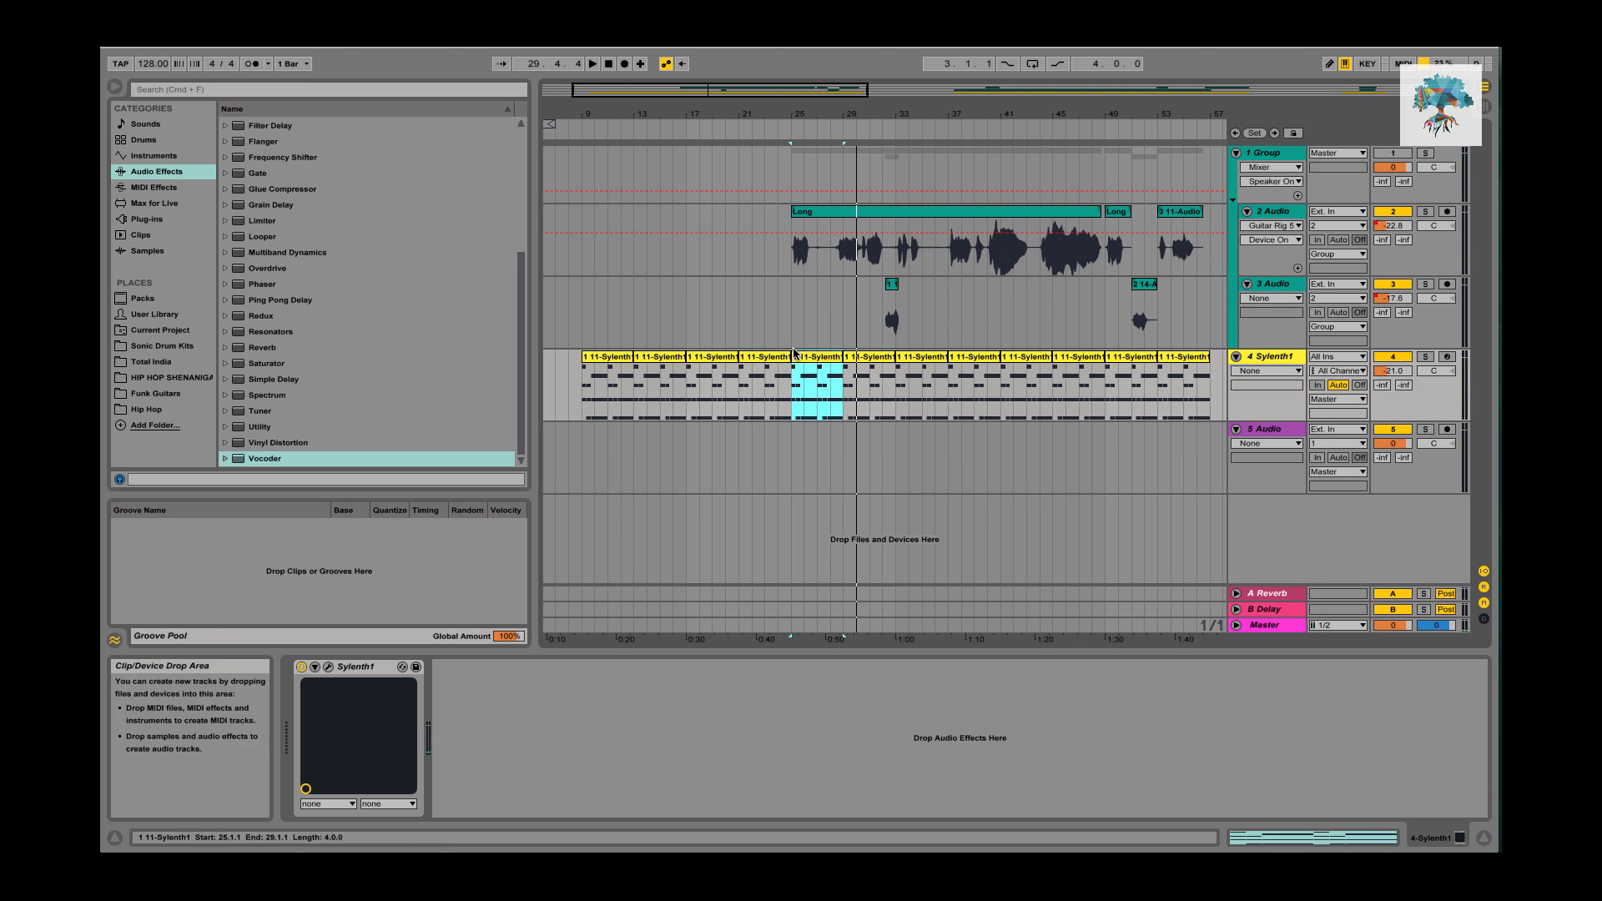
Activate the 1 Group track and audition the Long vocal clip with the 4 Sylenth1 track temporarily switched off.
left_click_drag(790, 264, 883, 263)
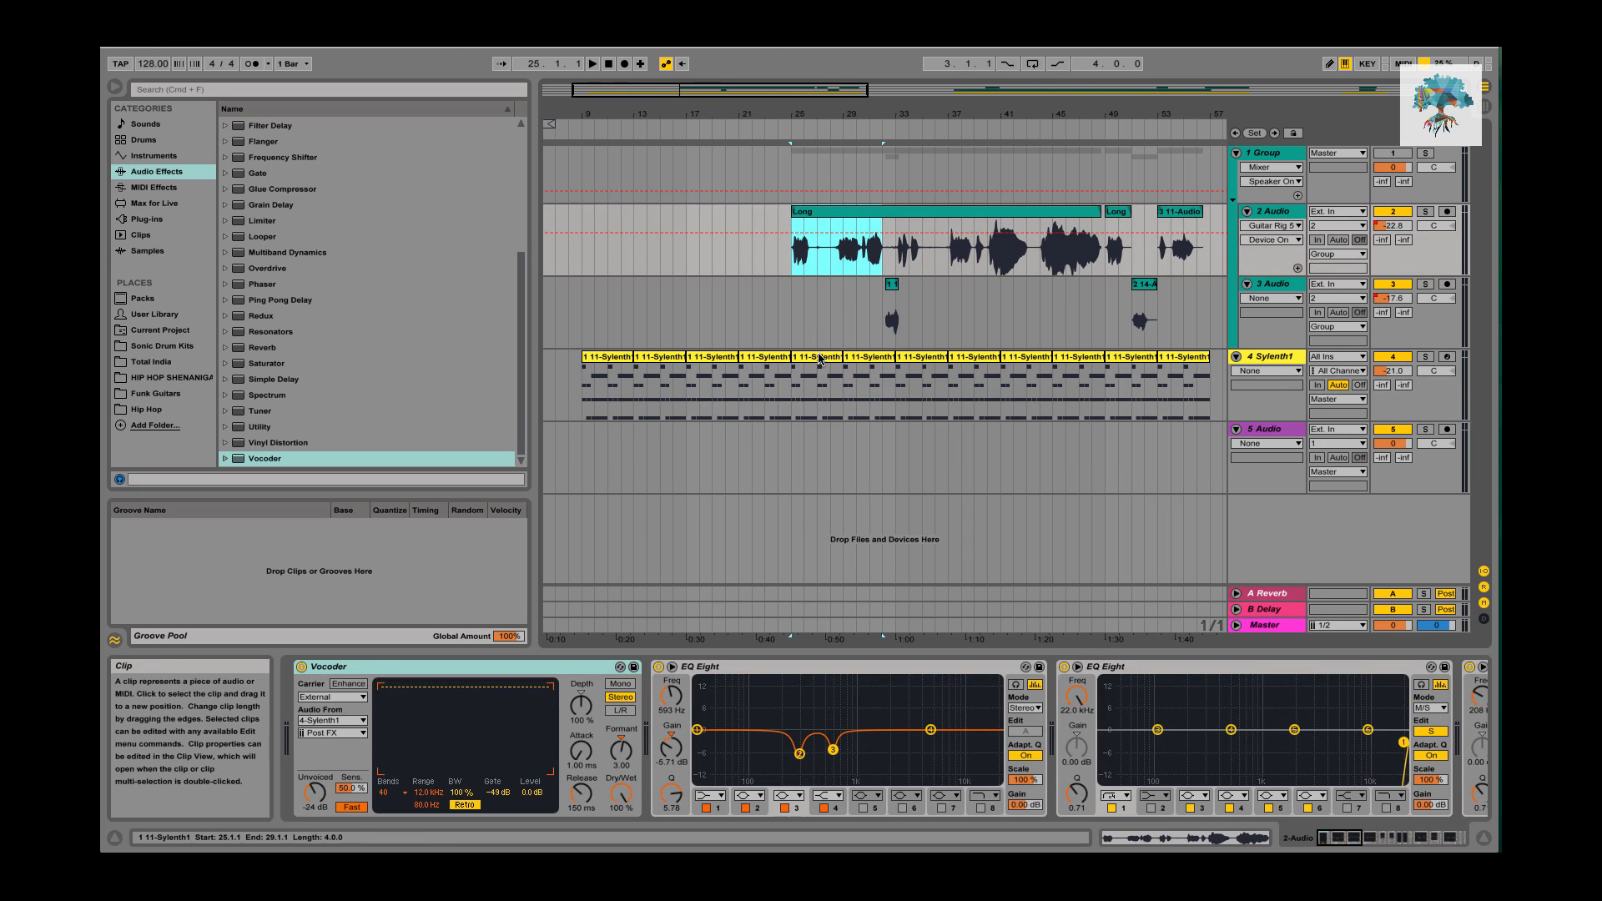
left_click(822, 357)
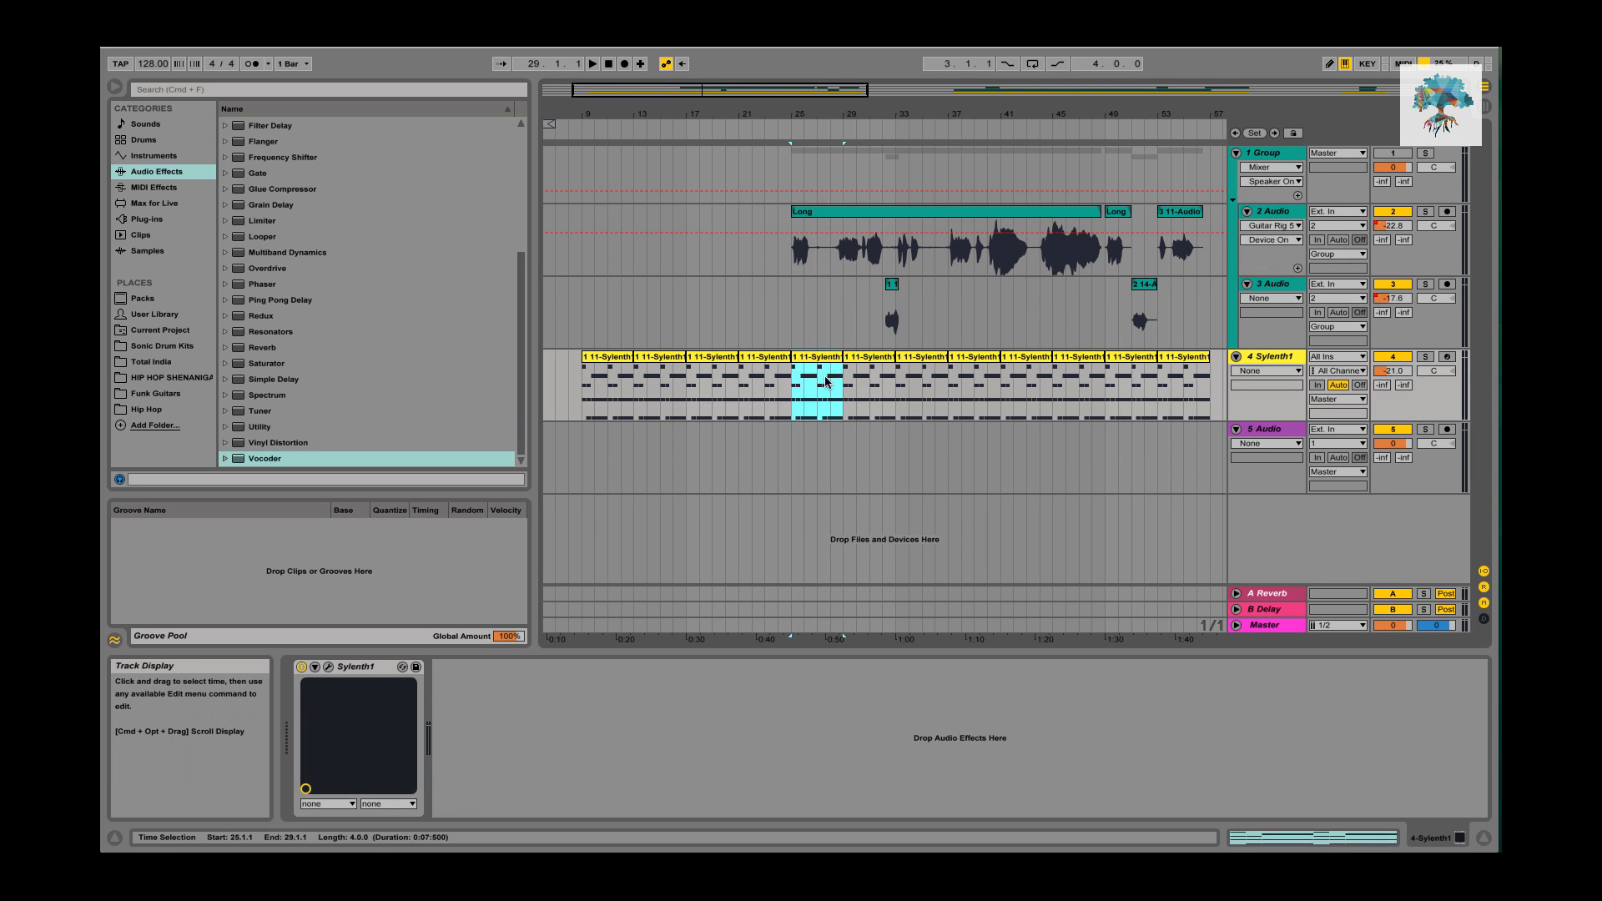
left_click(1392, 358)
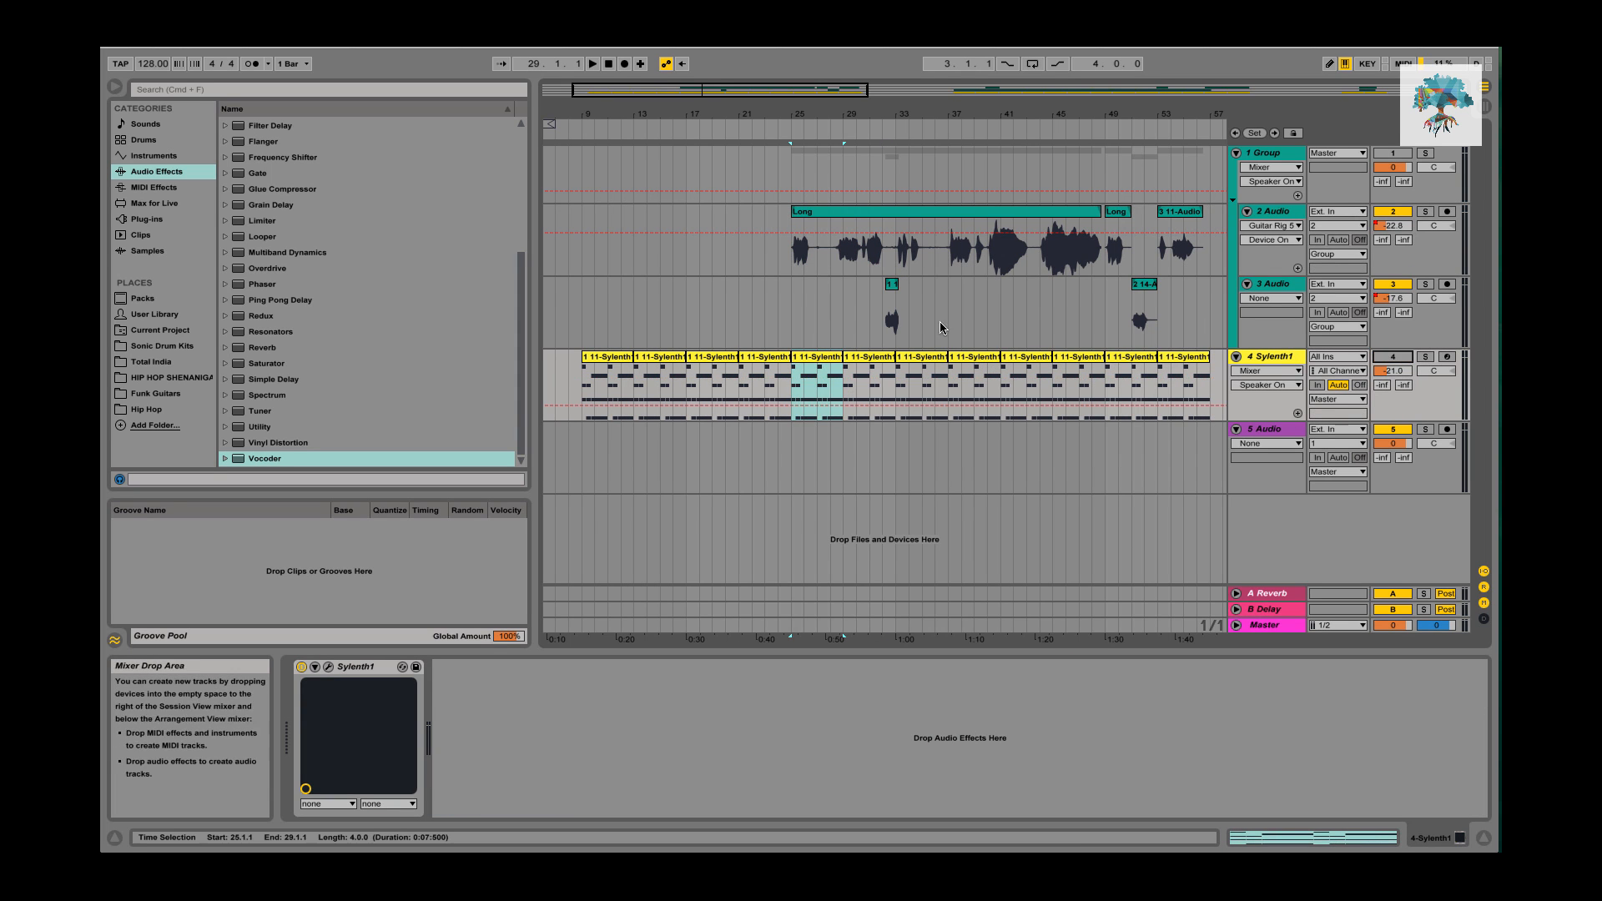
left_click(811, 212)
left_click(1391, 153)
key("space")
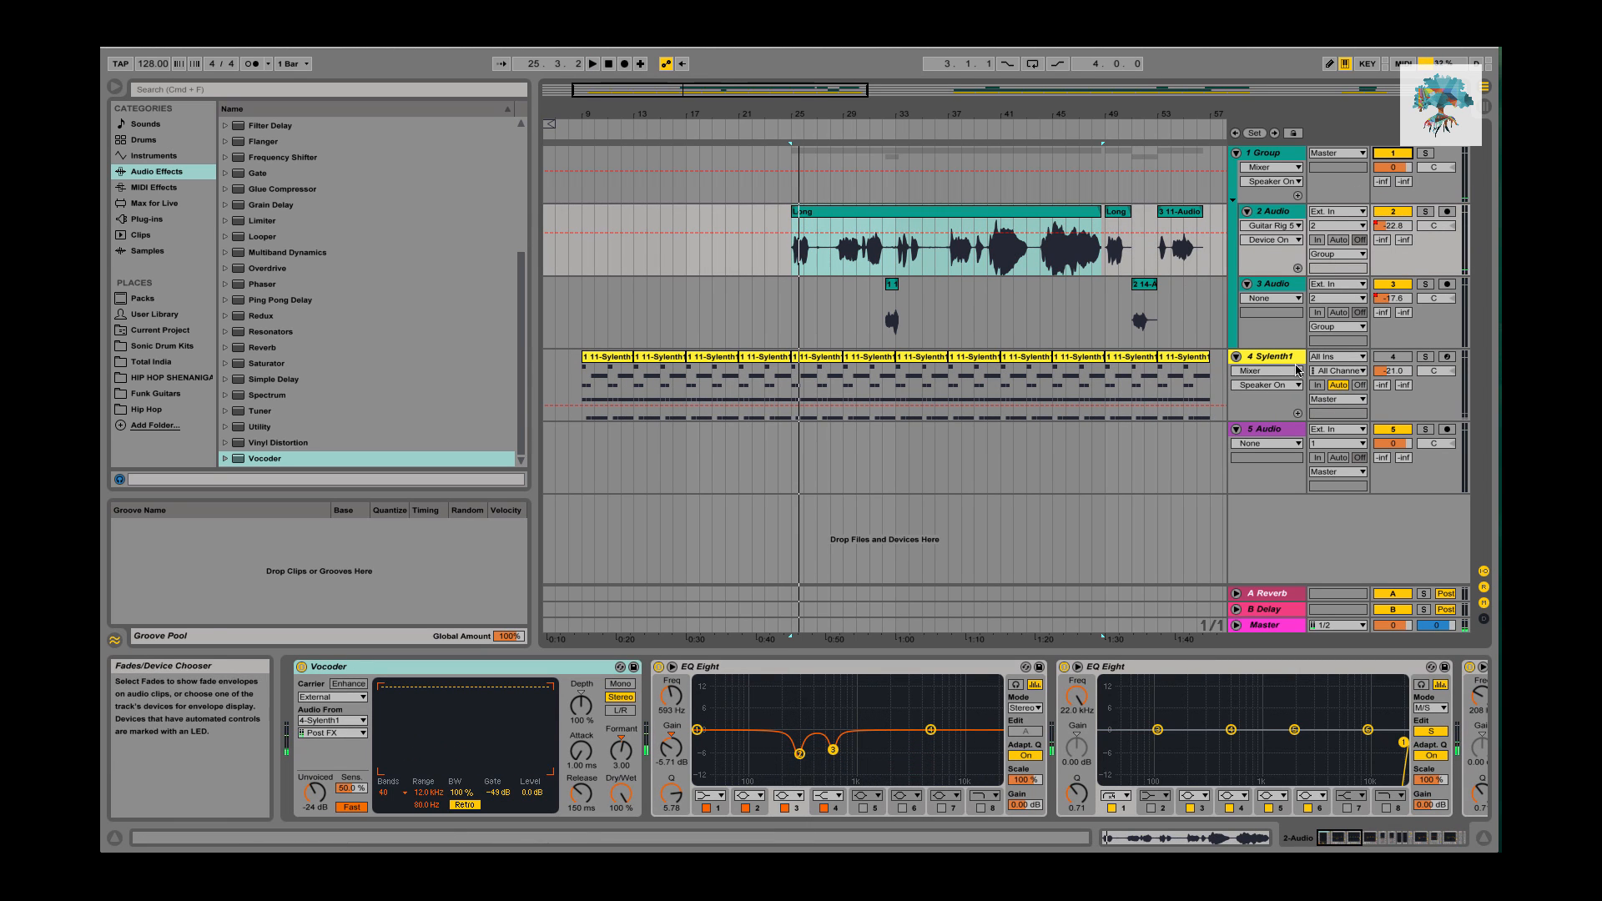
left_click(1393, 358)
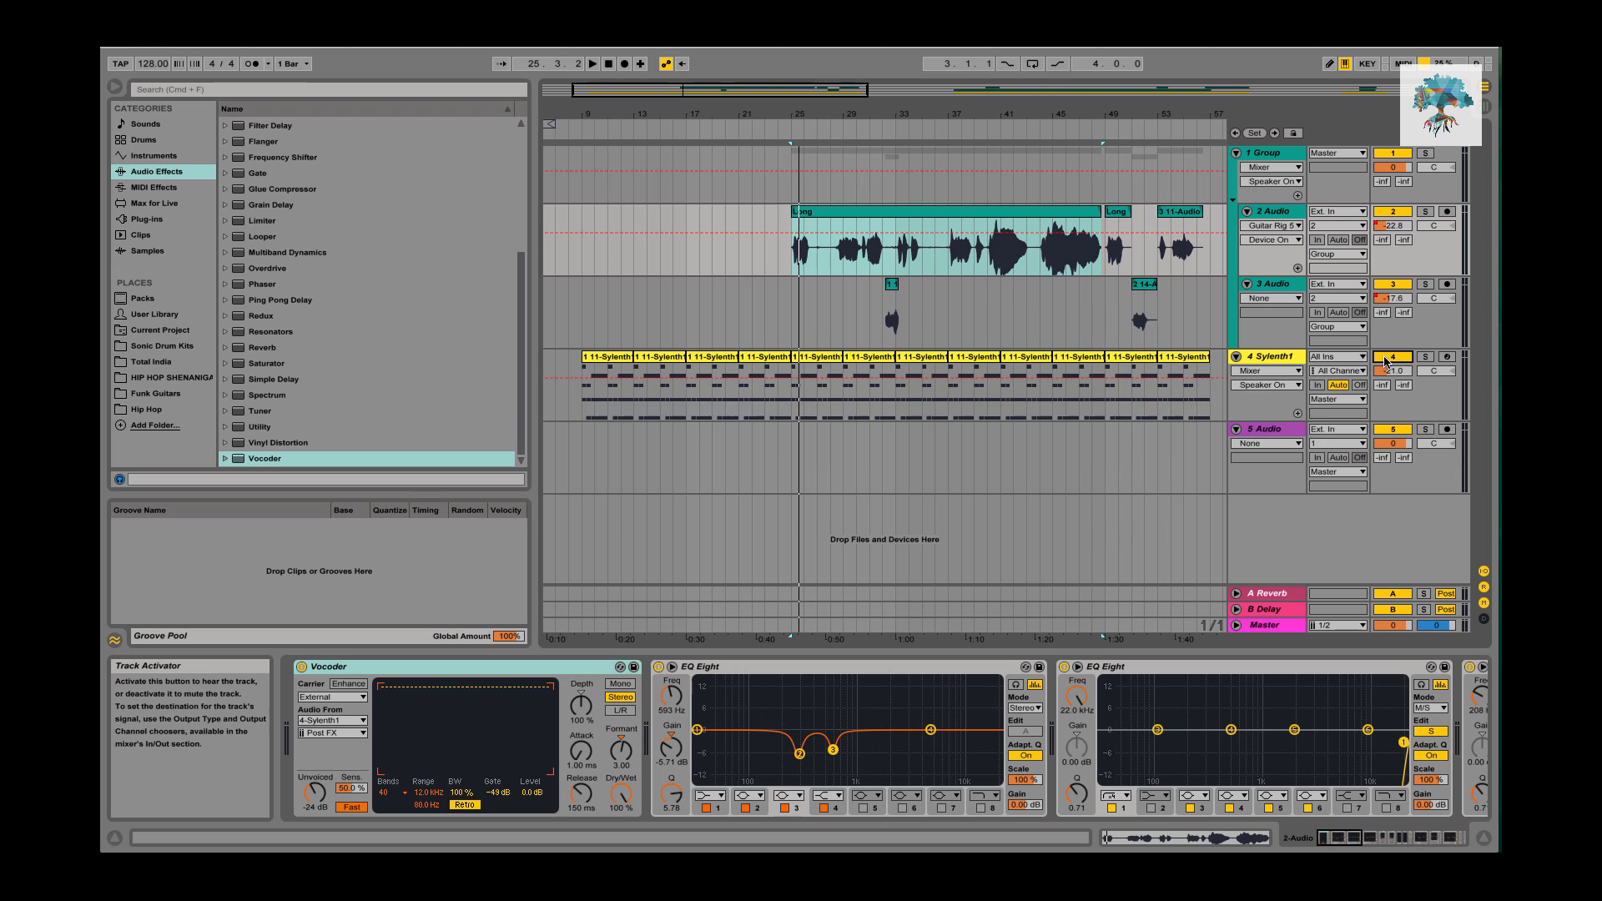
Try playing the vocal with the 4 Sylenth1 clip at bar 25 deleted, and undo the deletion.
left_click(814, 357)
key("Delete")
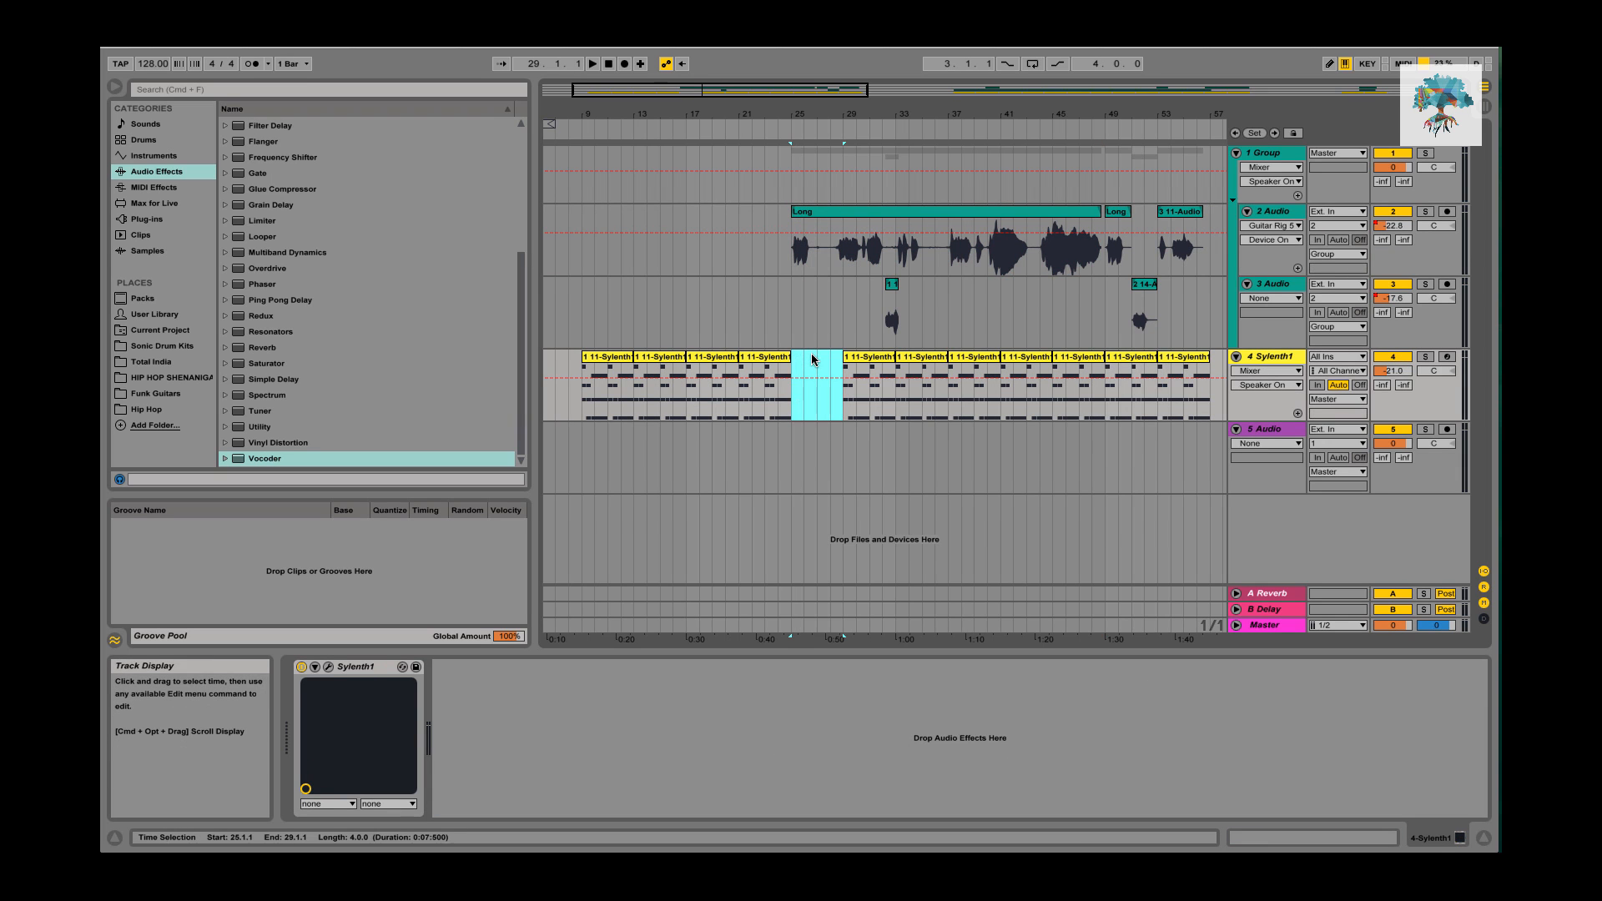
key("space")
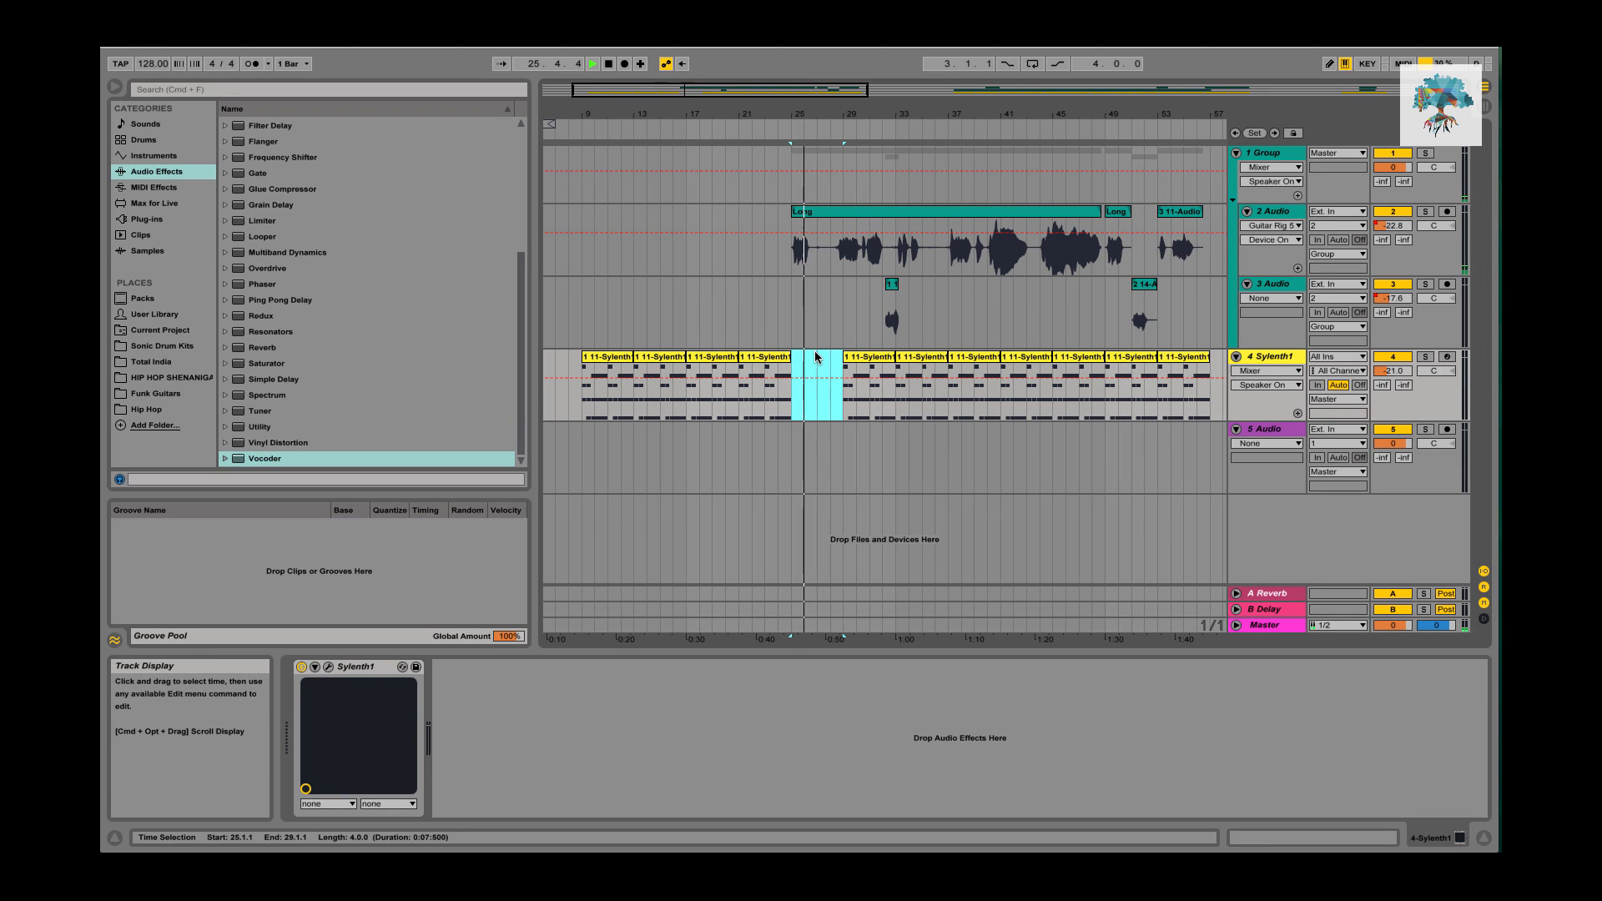
key("space")
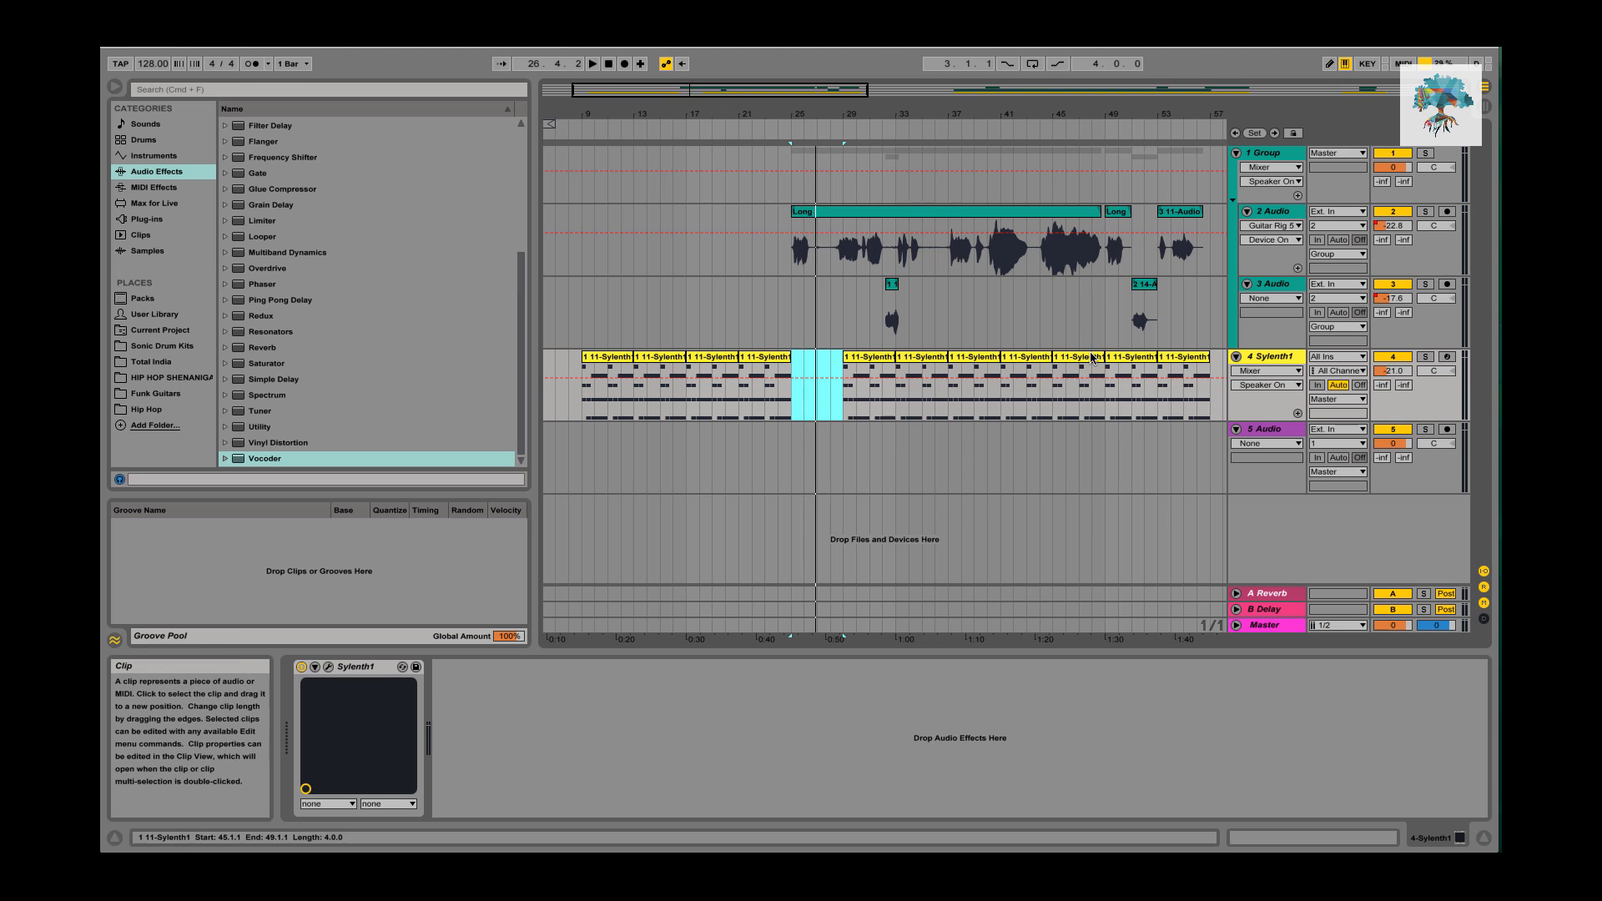
key("super+z")
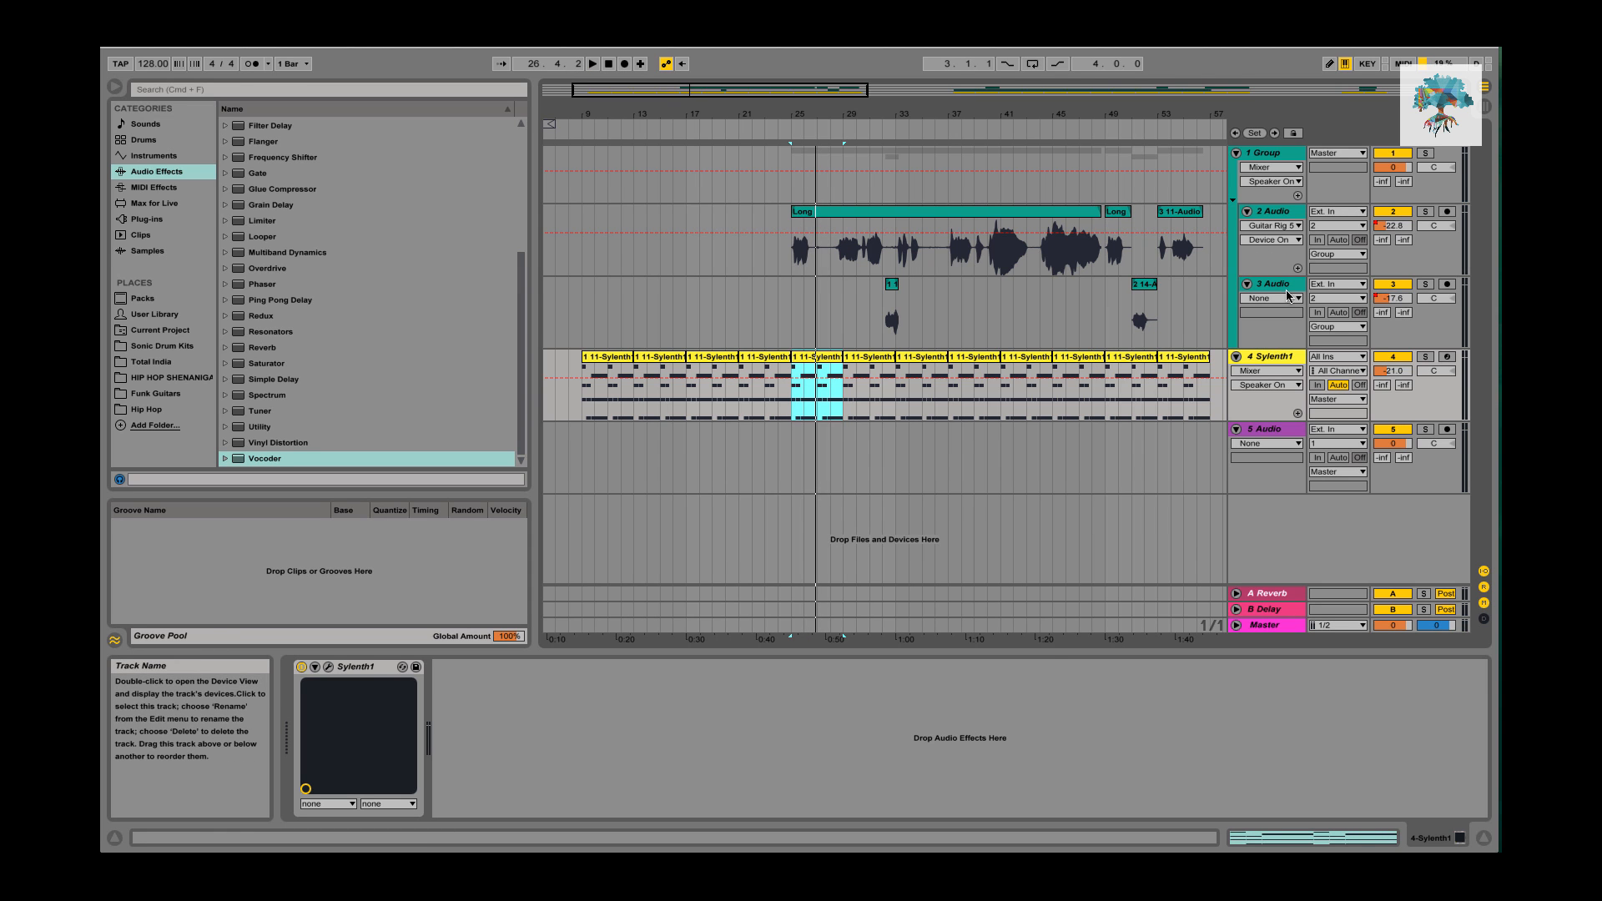
Set the 4 Sylenth1 track's output to Sends Only and play the vocoded vocal from bar 25.
left_click(1268, 213)
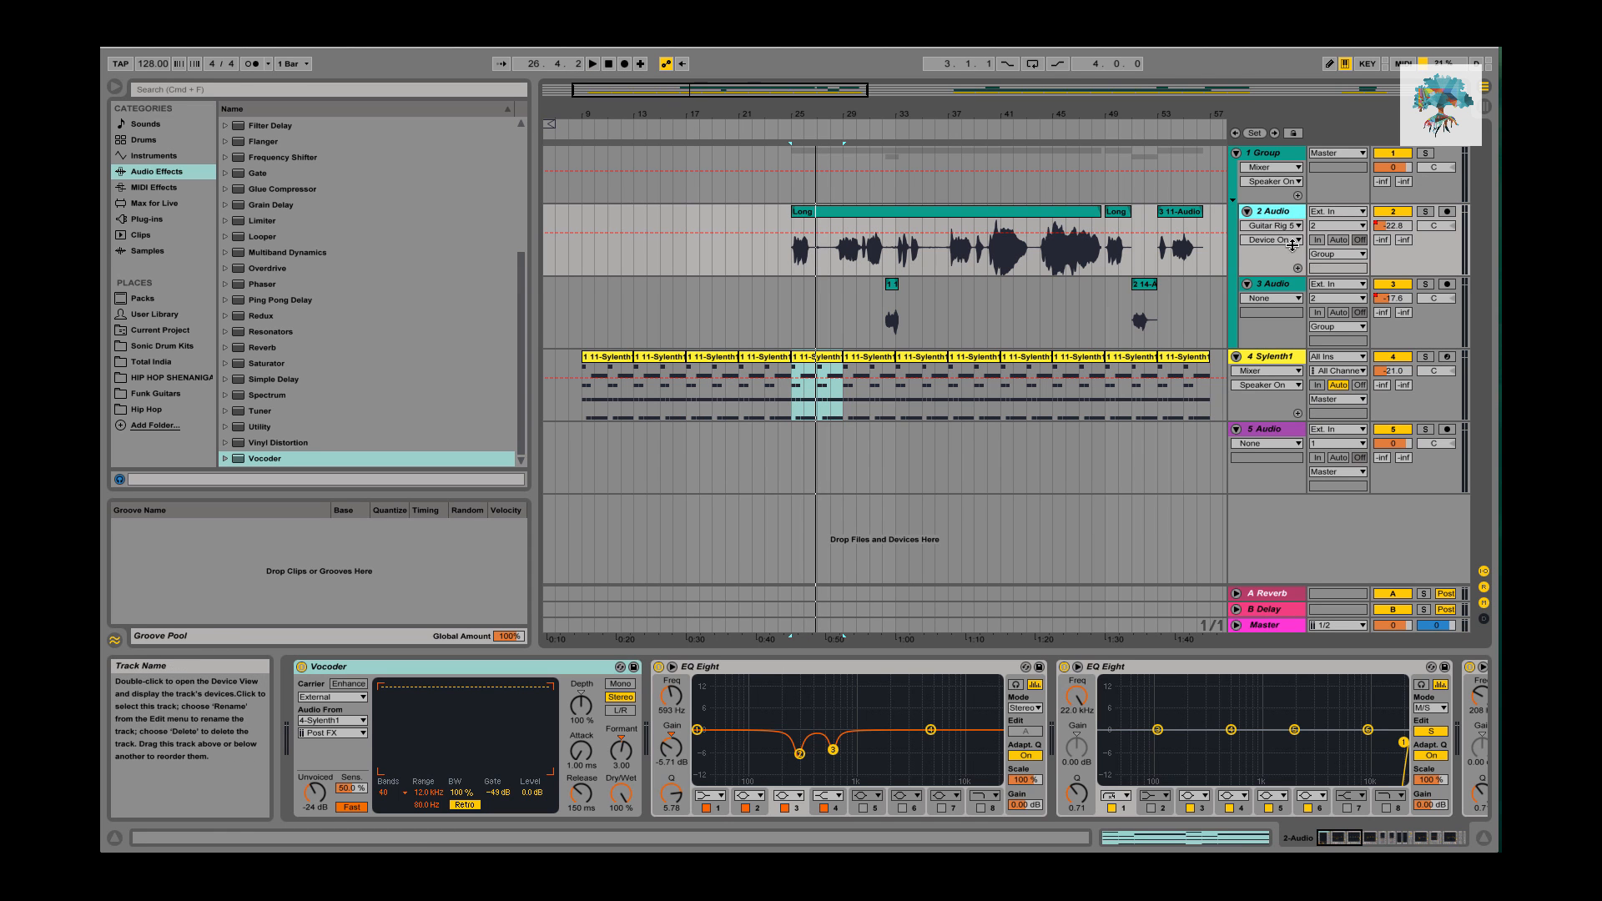
left_click(1269, 355)
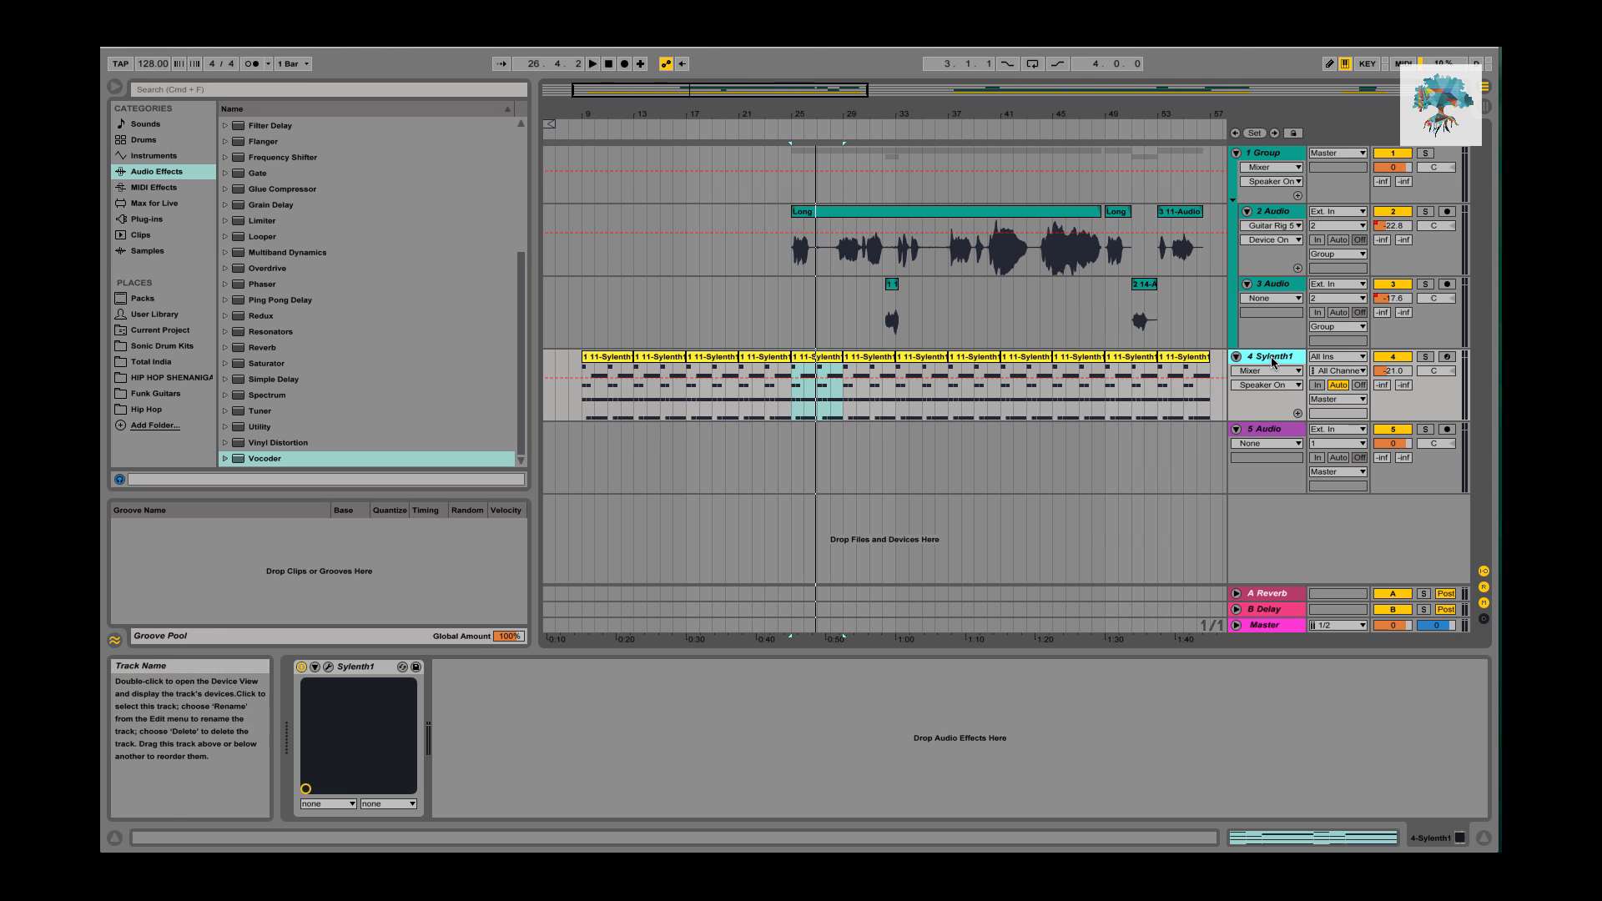
left_click(1337, 399)
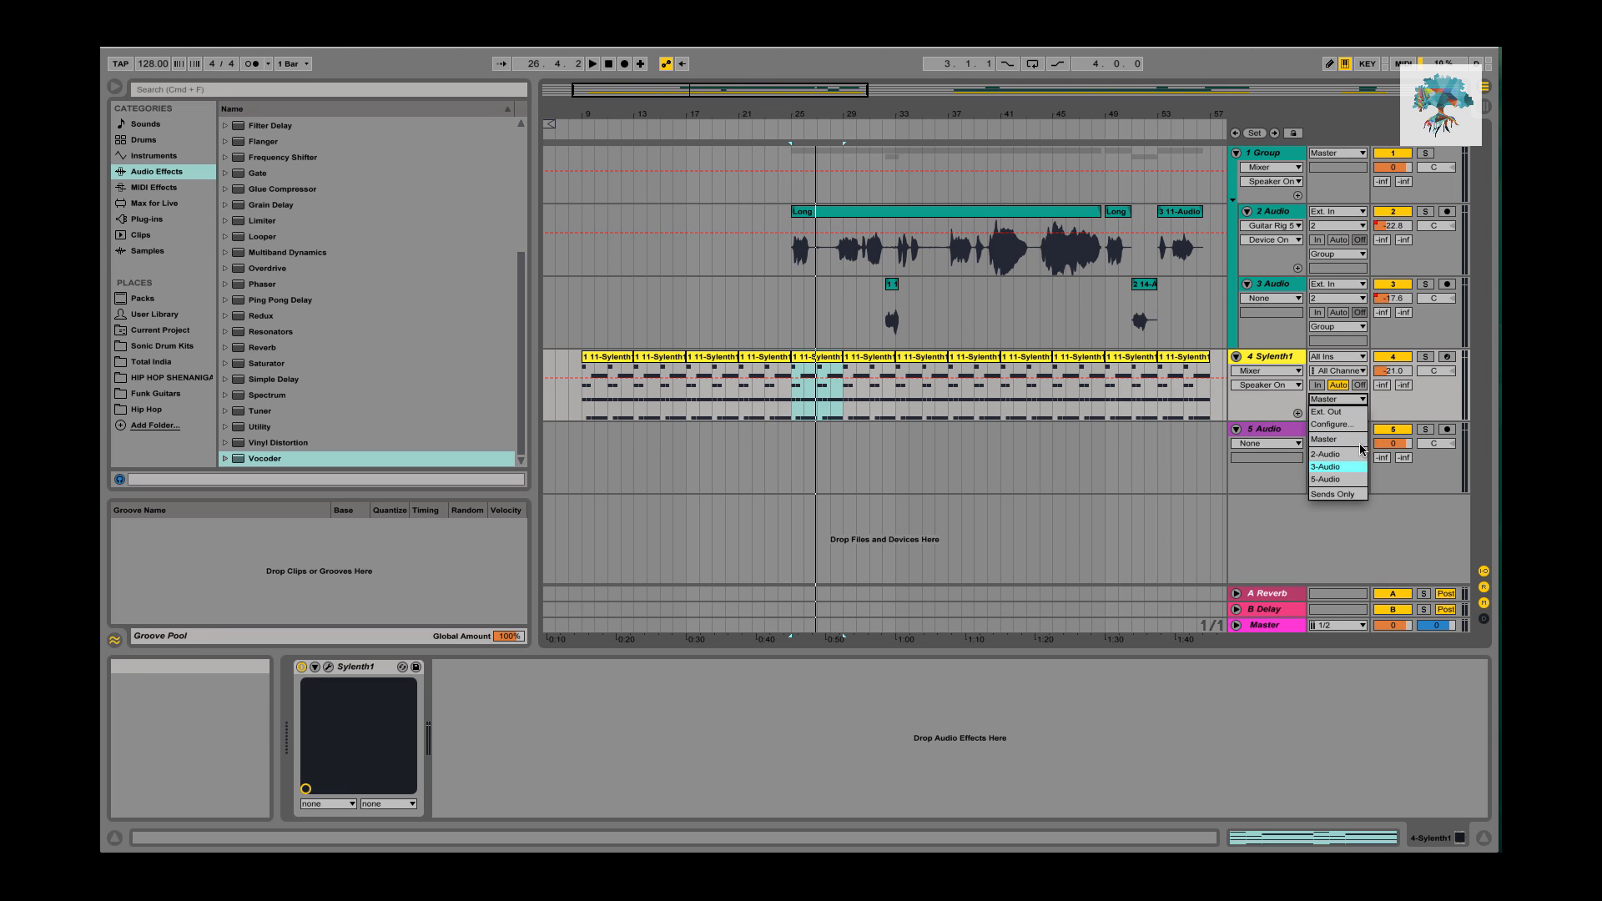
left_click(1353, 497)
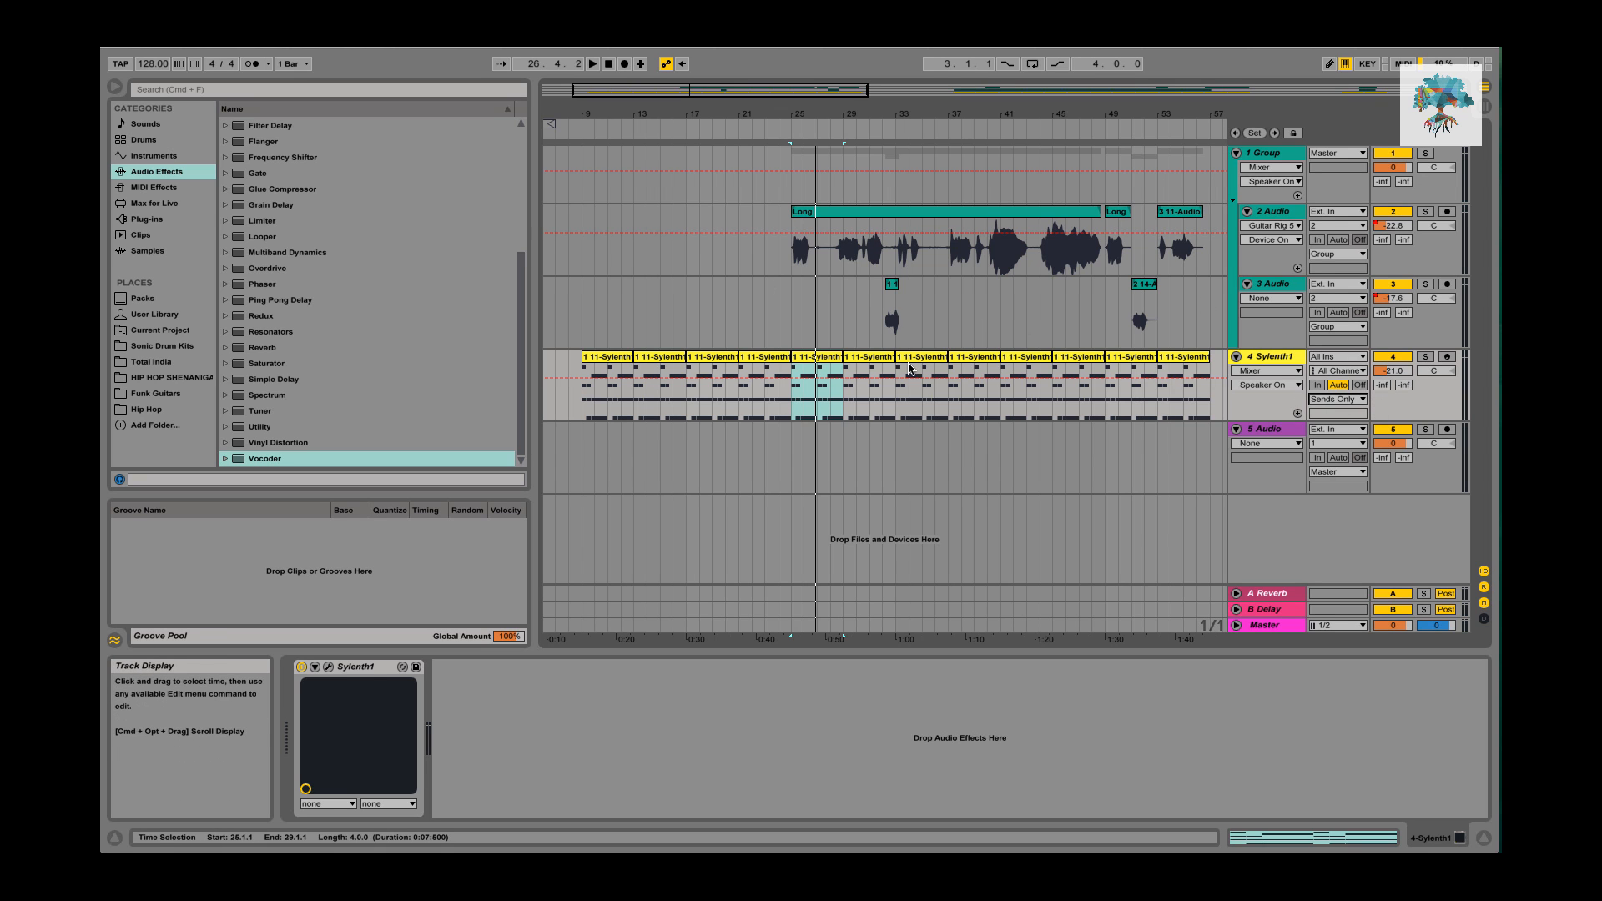
key("space")
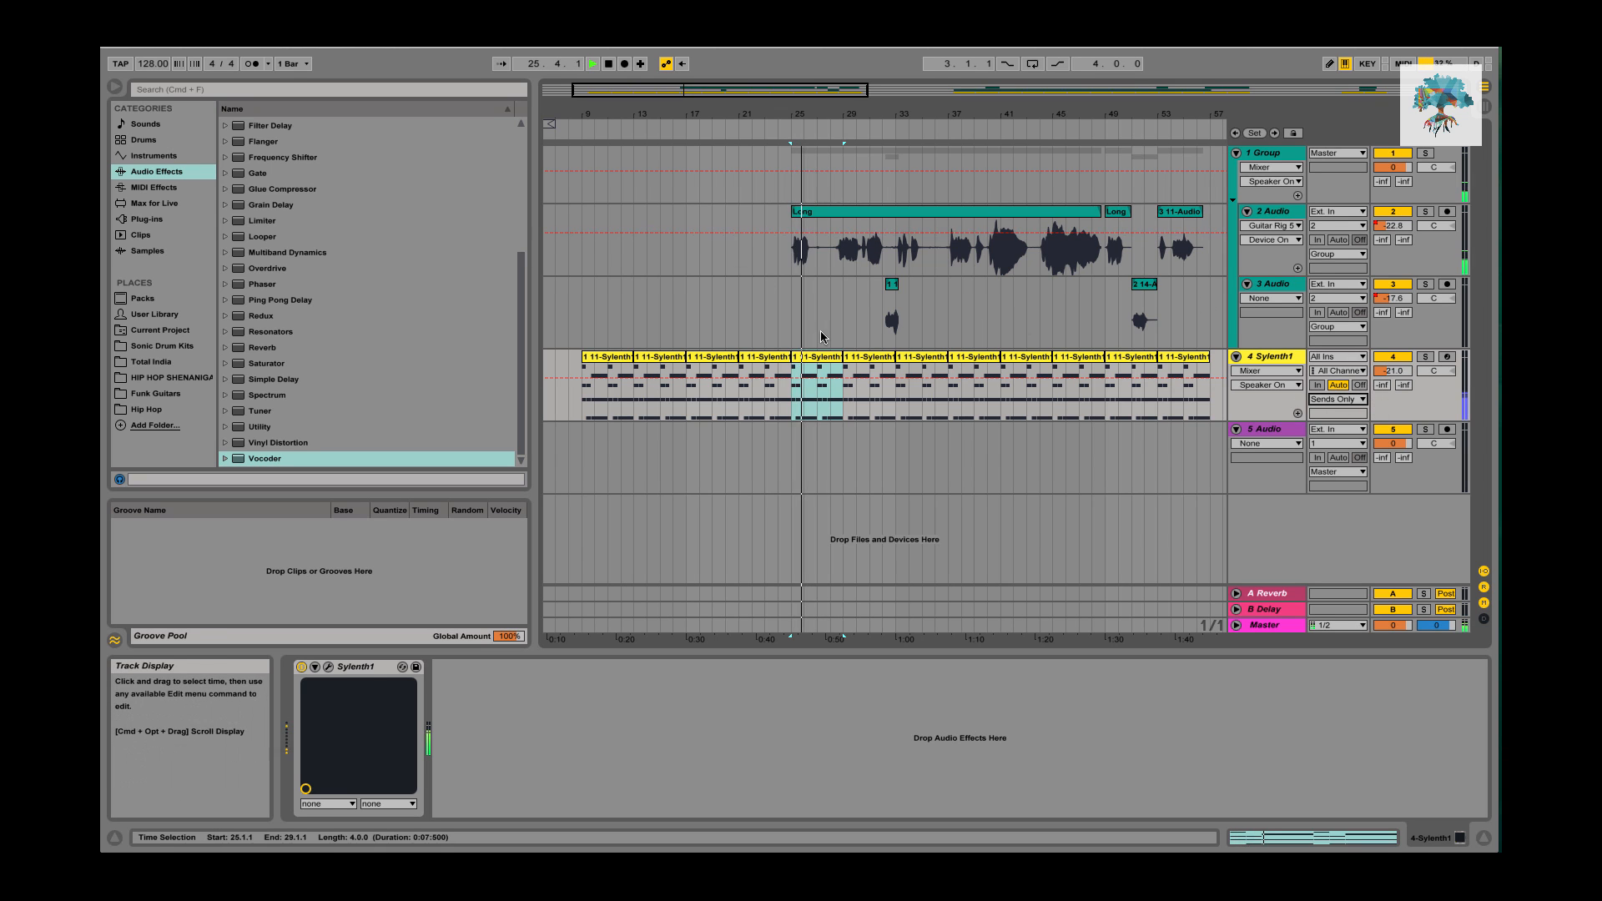
Stop playback and add a second Vocoder to the 2 Audio chain, placed directly after the first Vocoder.
left_click(1257, 215)
key("space")
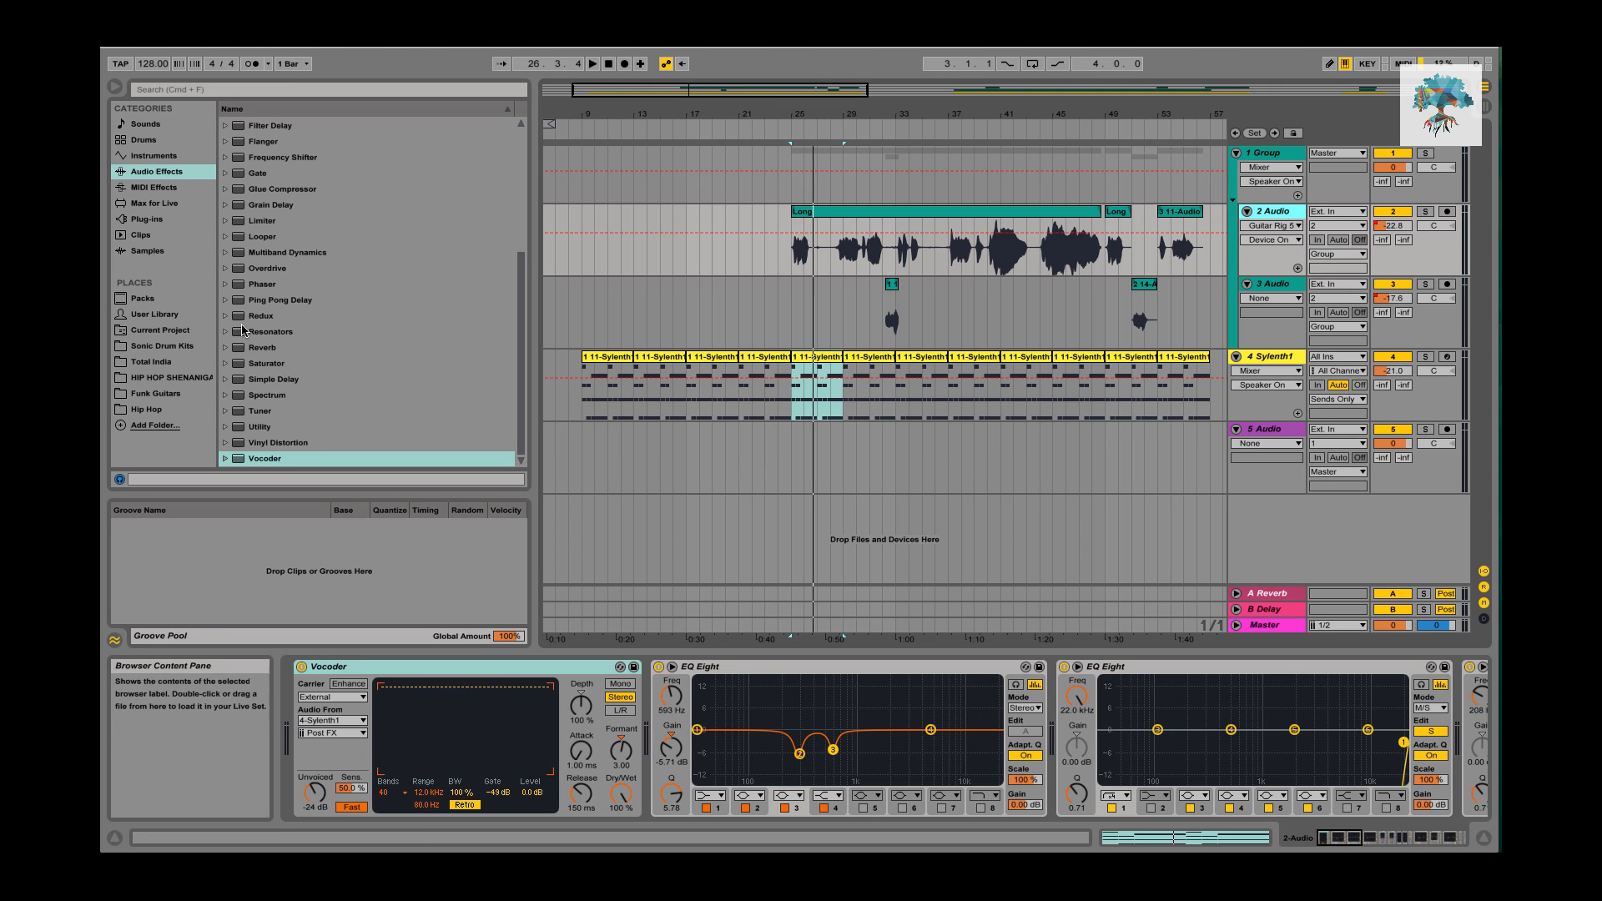
double_click(264, 458)
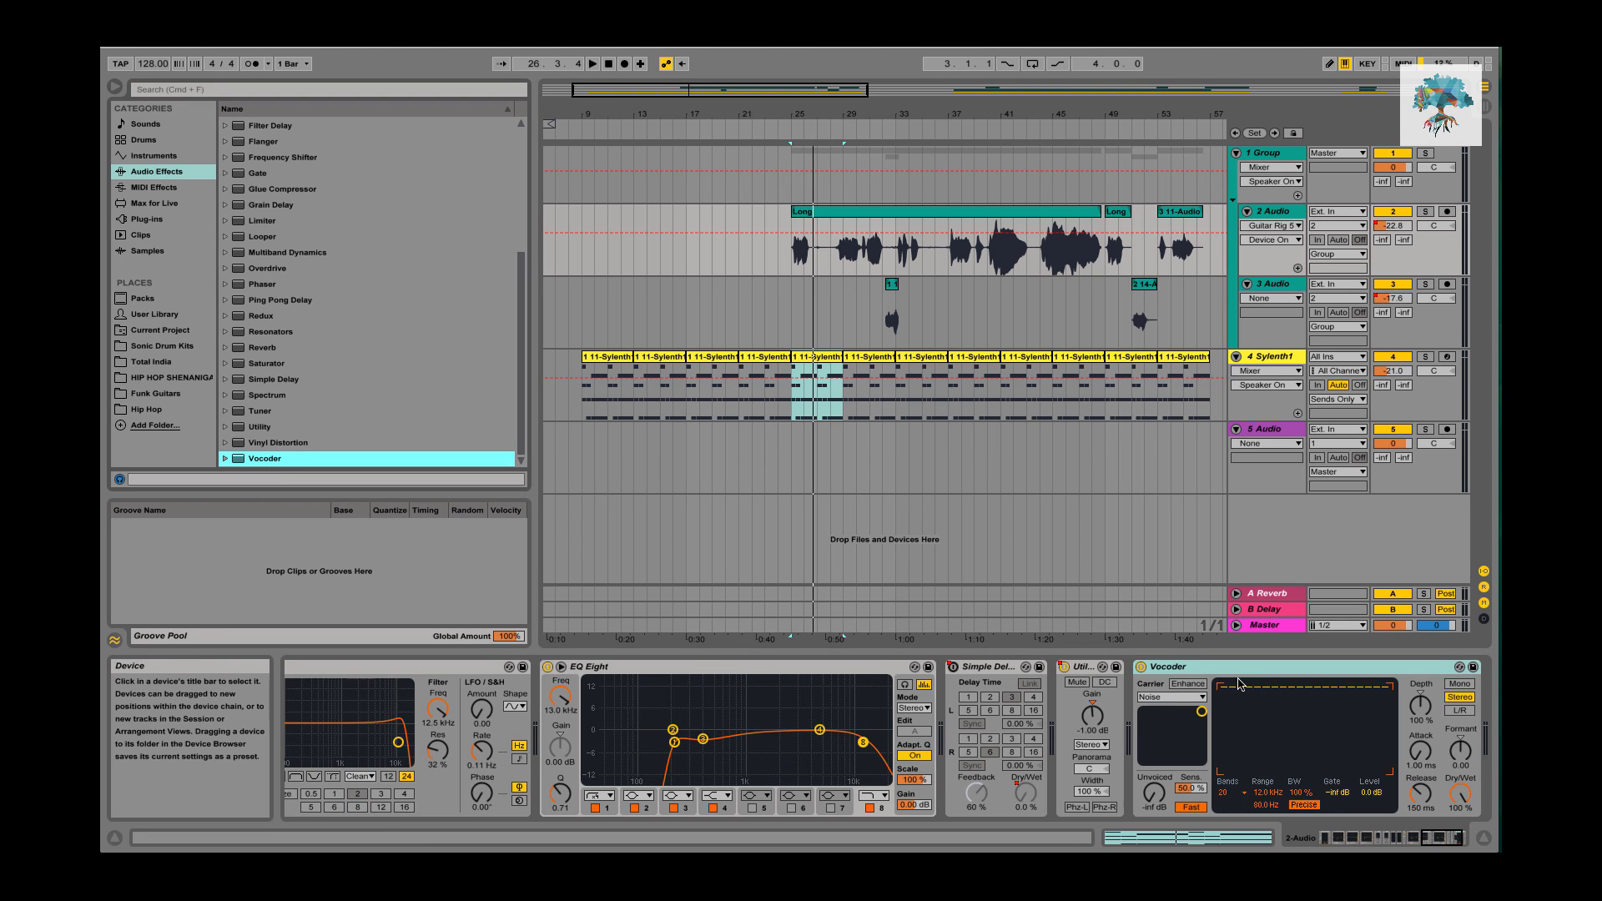
left_click_drag(1220, 667, 482, 713)
left_click_drag(634, 727, 645, 733)
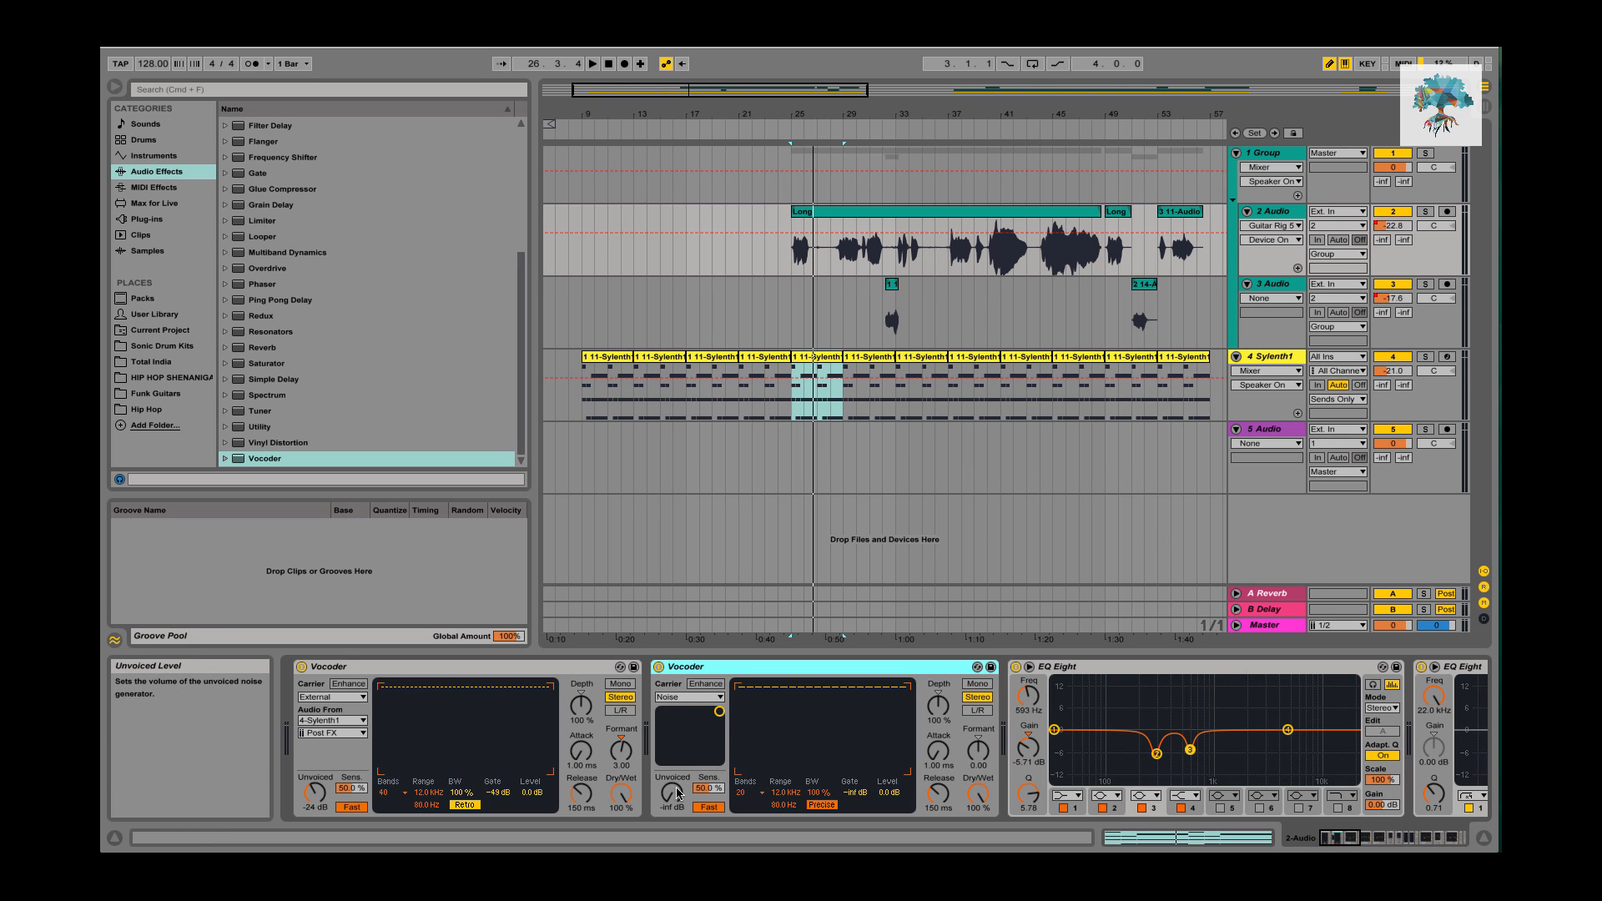
Switch off the added Vocoder and play the vocal from bar 25 through the first Vocoder.
left_click(659, 666)
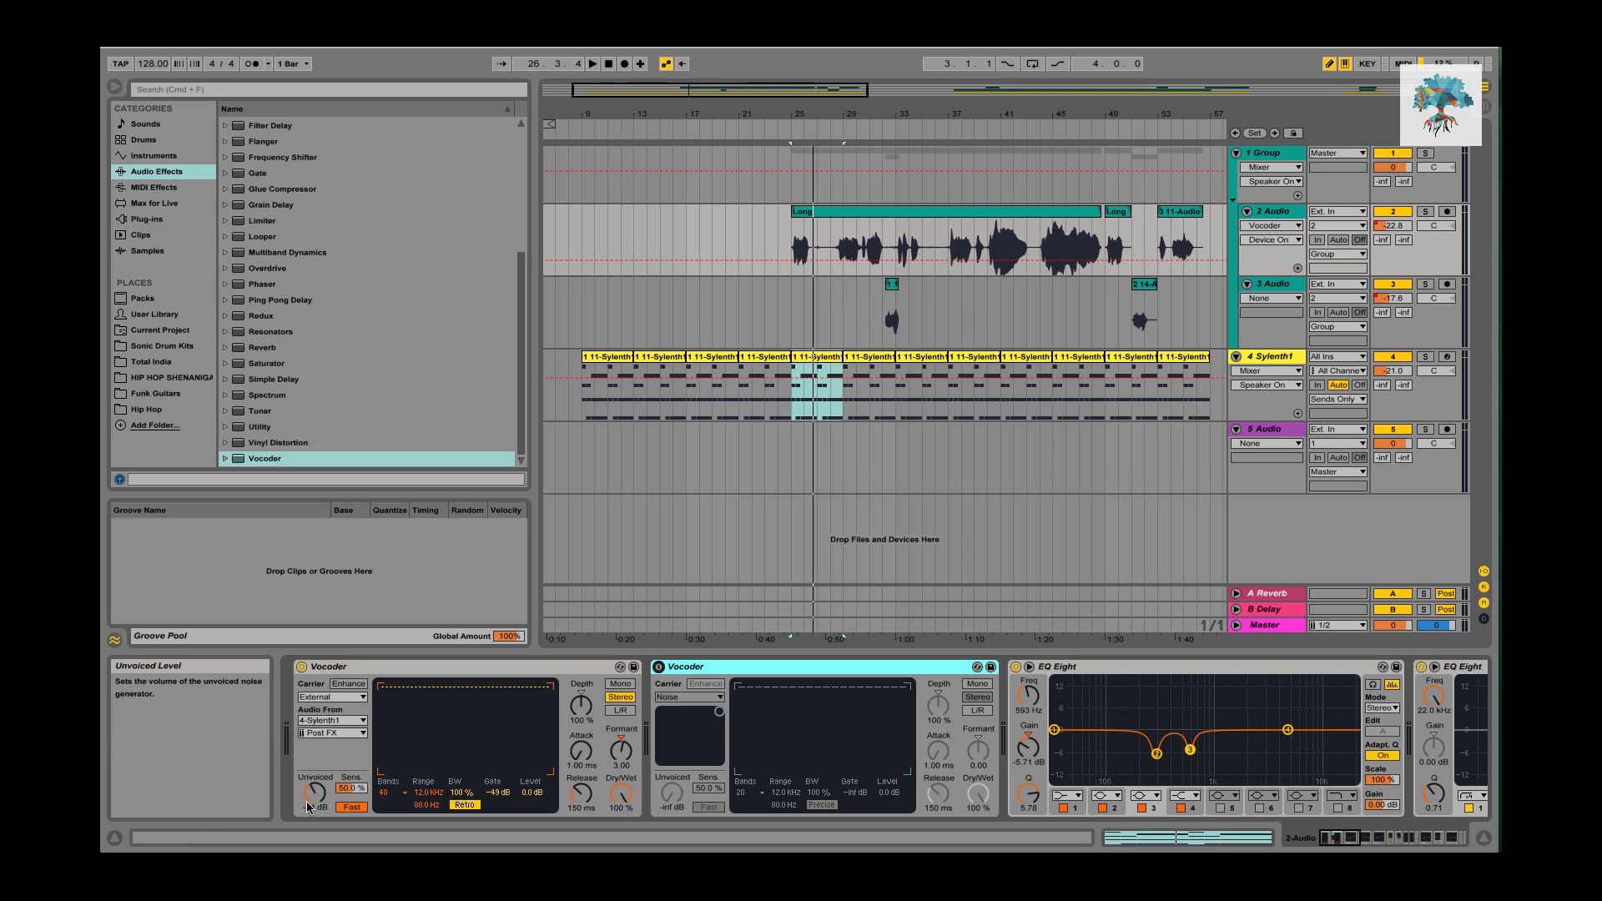
key("space")
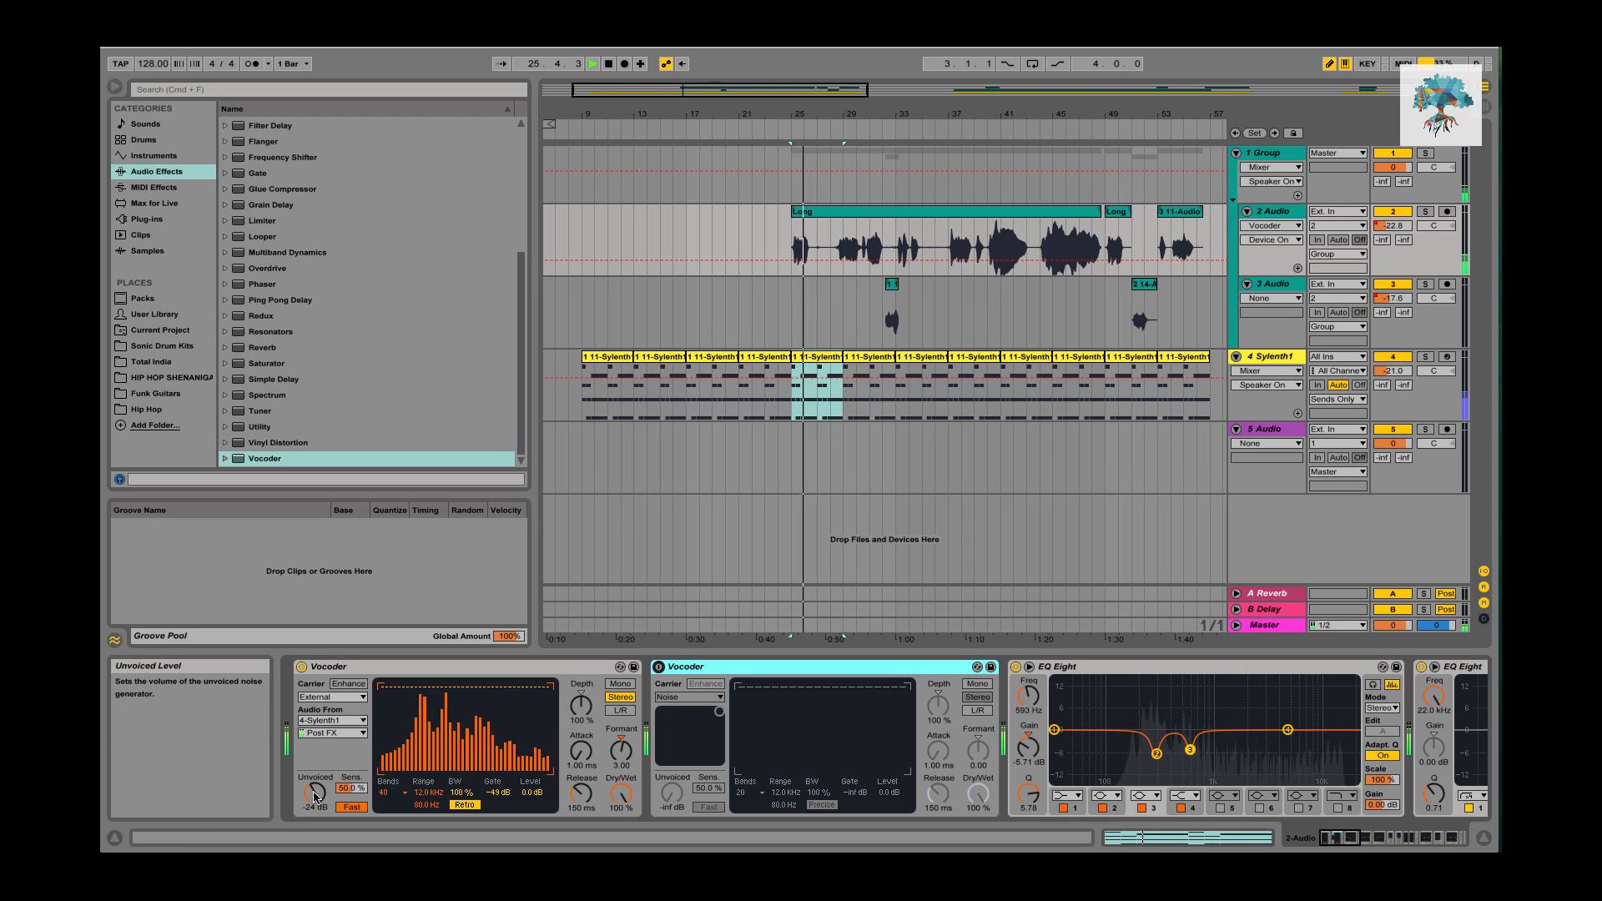
Play the vocal from bar 25 with the first Vocoder's Unvoiced level at 0.0 dB, and again with it lowered almost to minimum.
key("space")
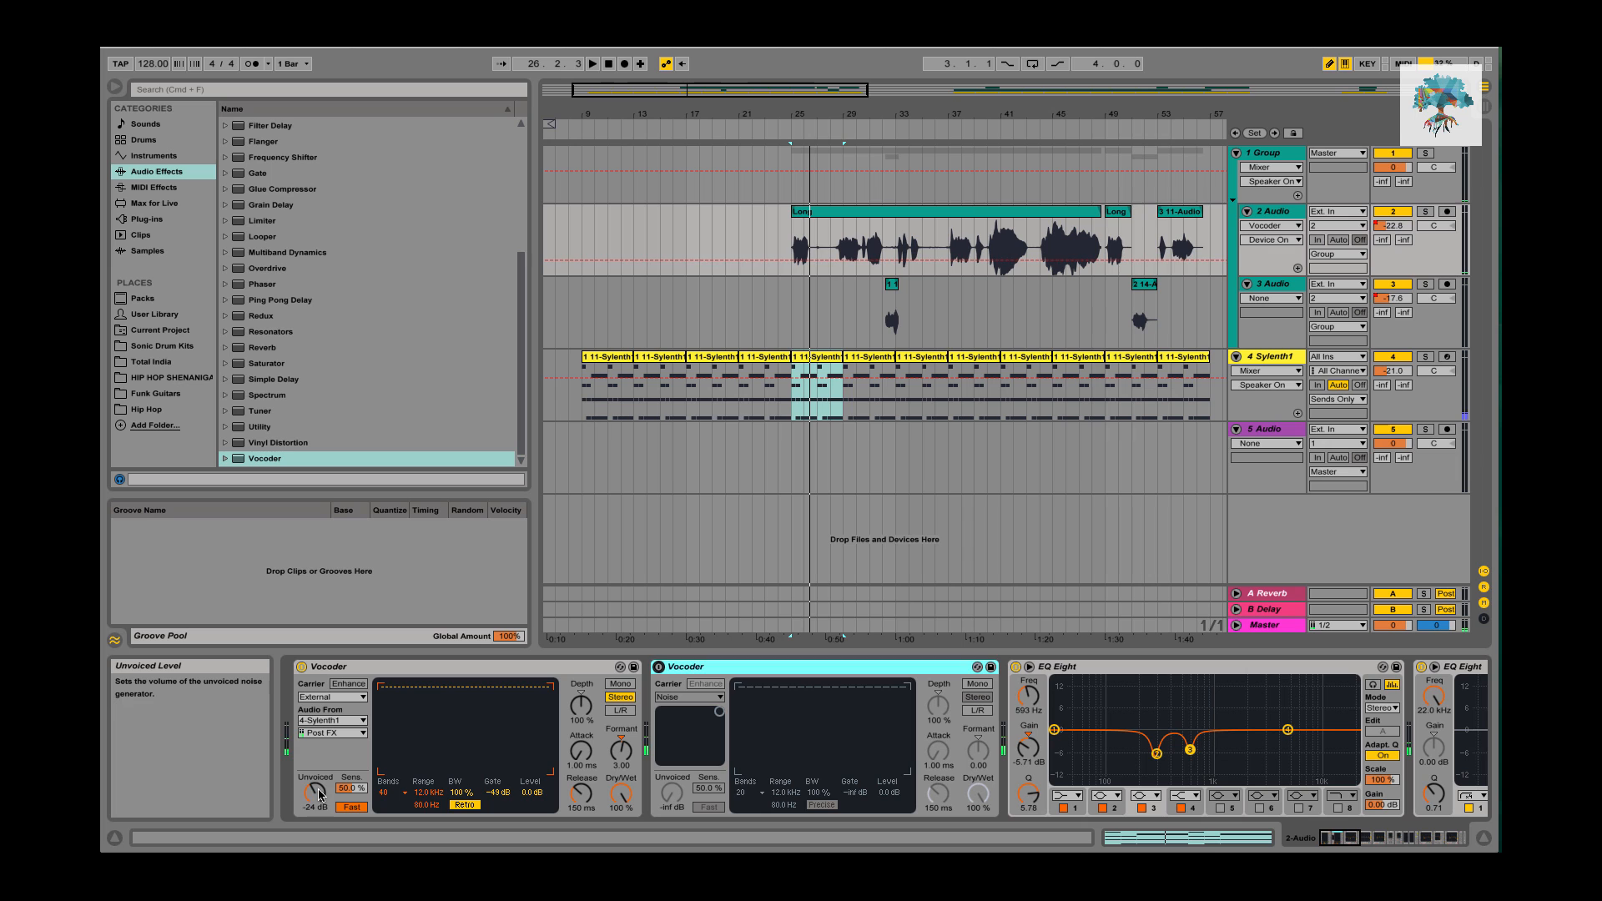
mouse_move(318, 794)
left_mouse_down()
mouse_move(318, 847)
mouse_move(322, 808)
left_mouse_up()
key("space")
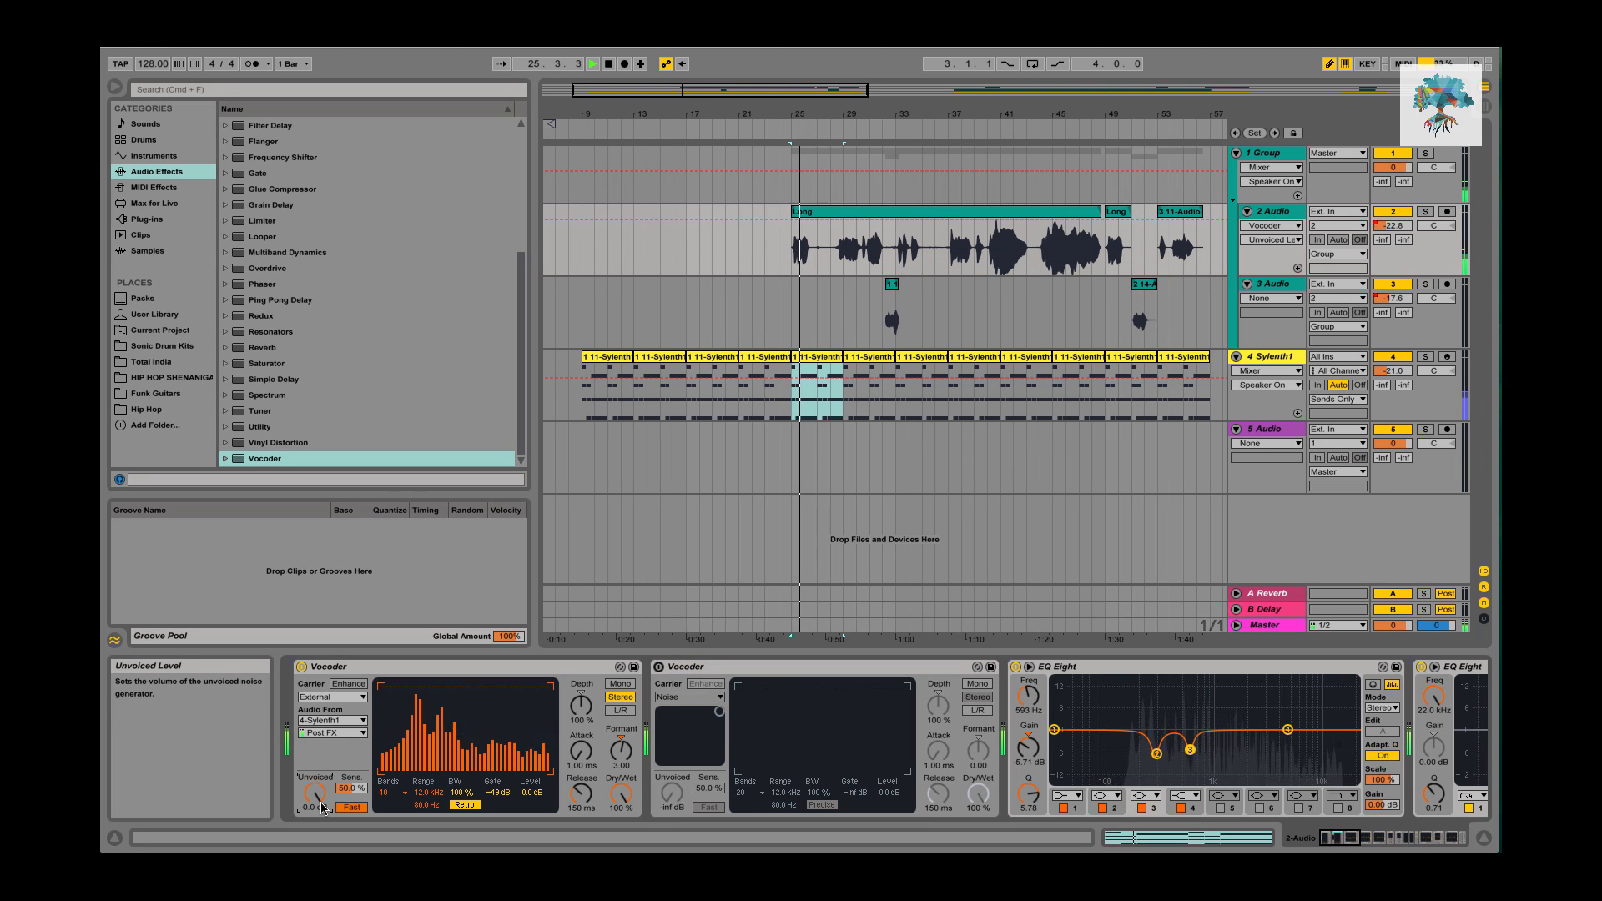
key("space")
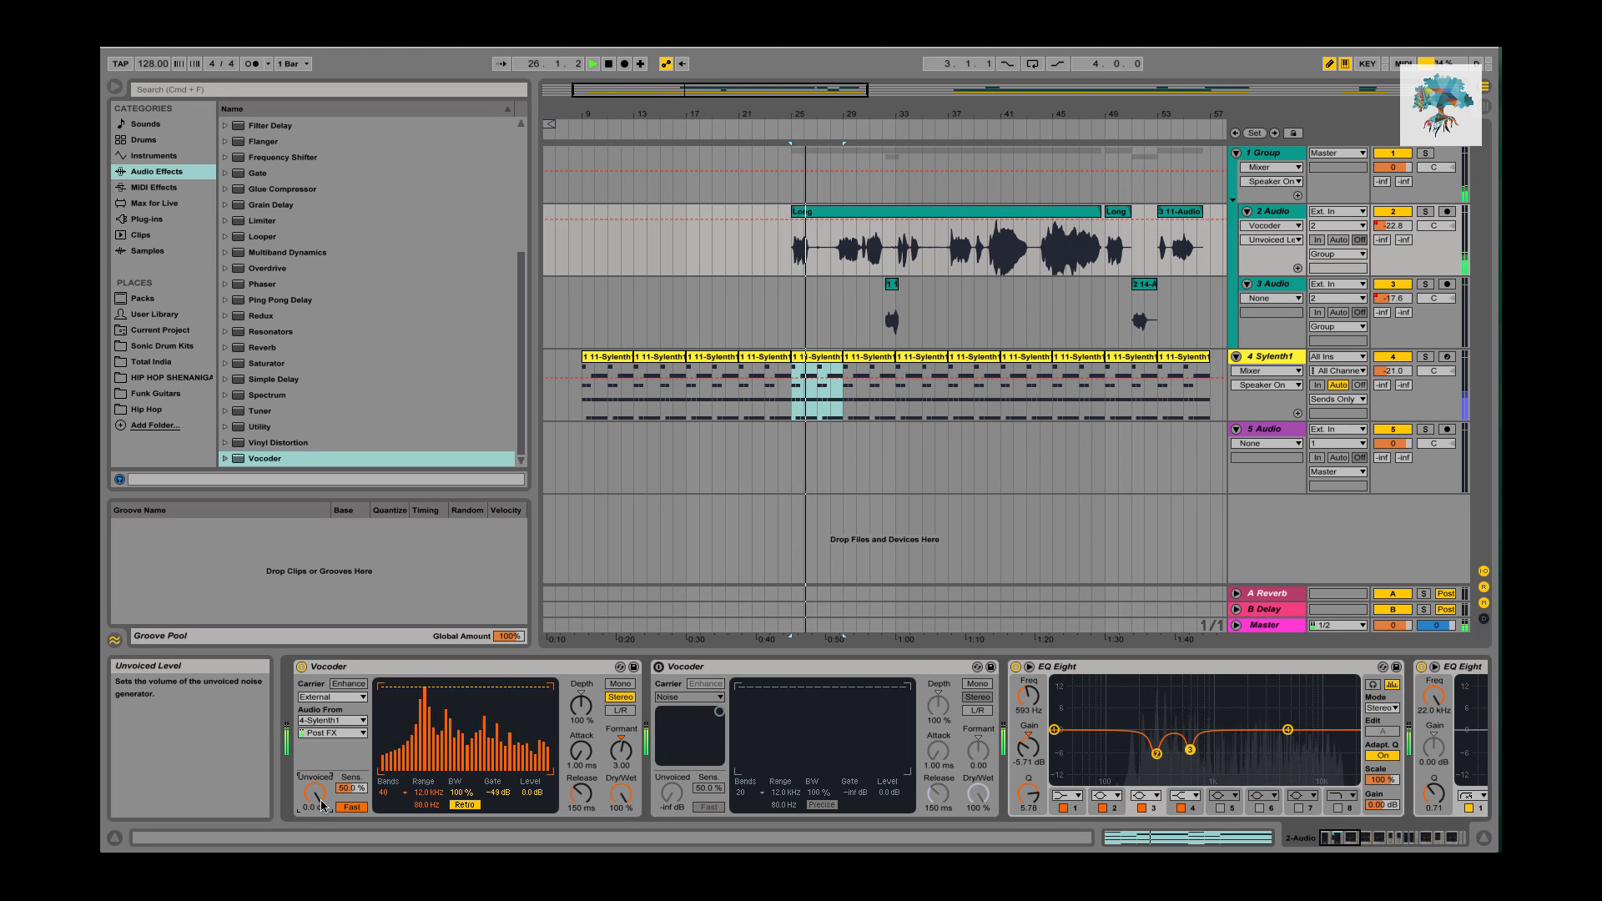
left_click_drag(321, 805, 324, 802)
key("space")
key("space")
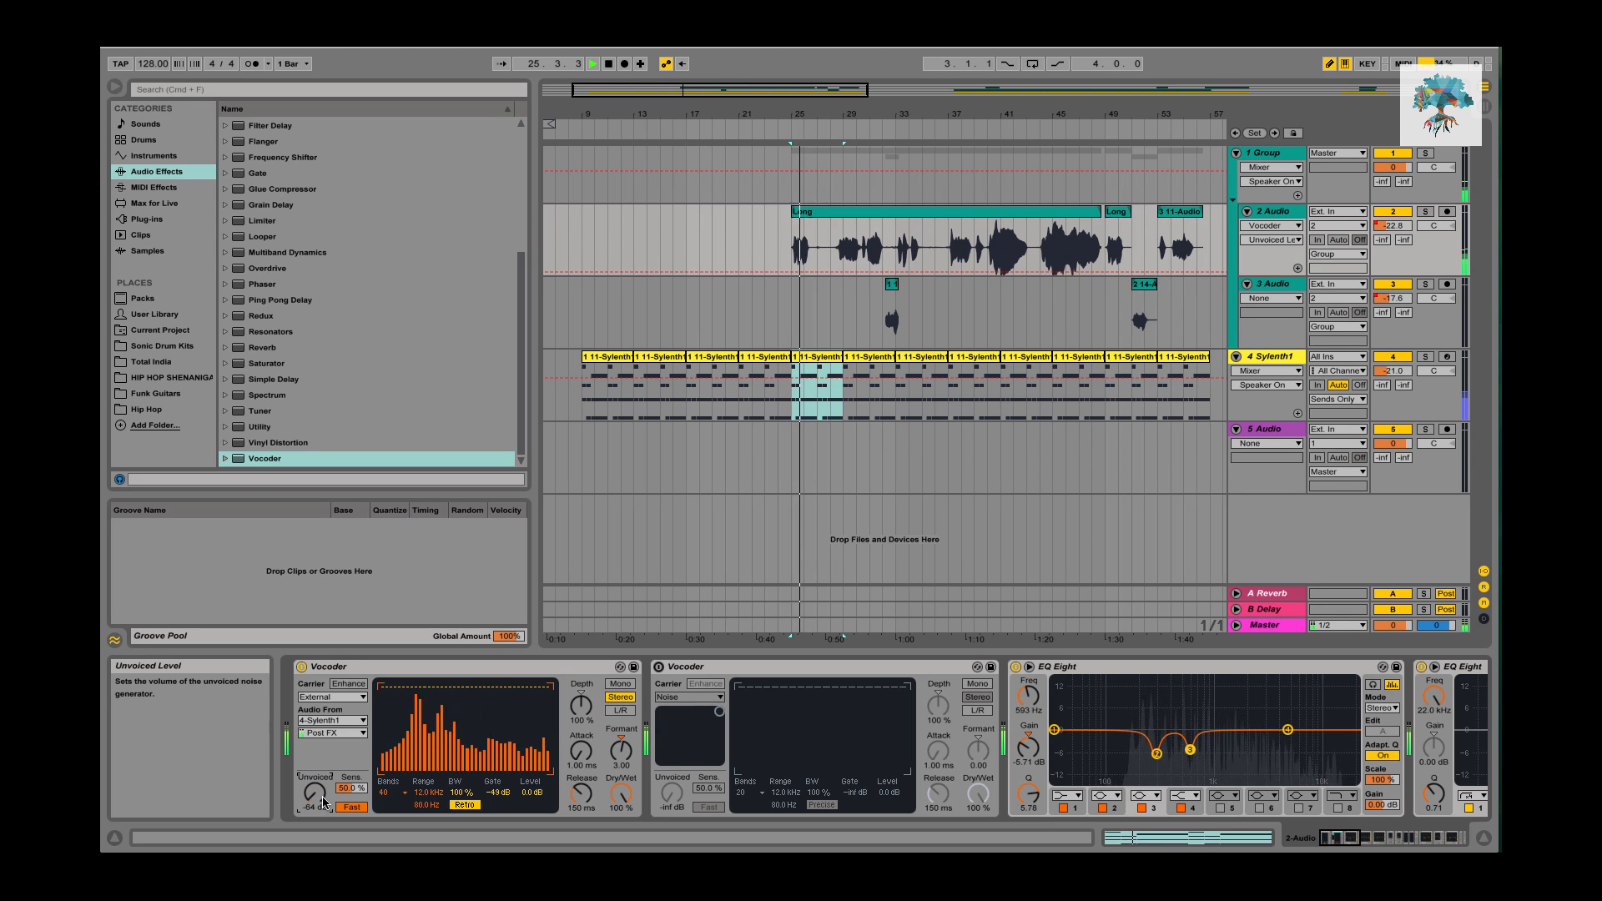
key("space")
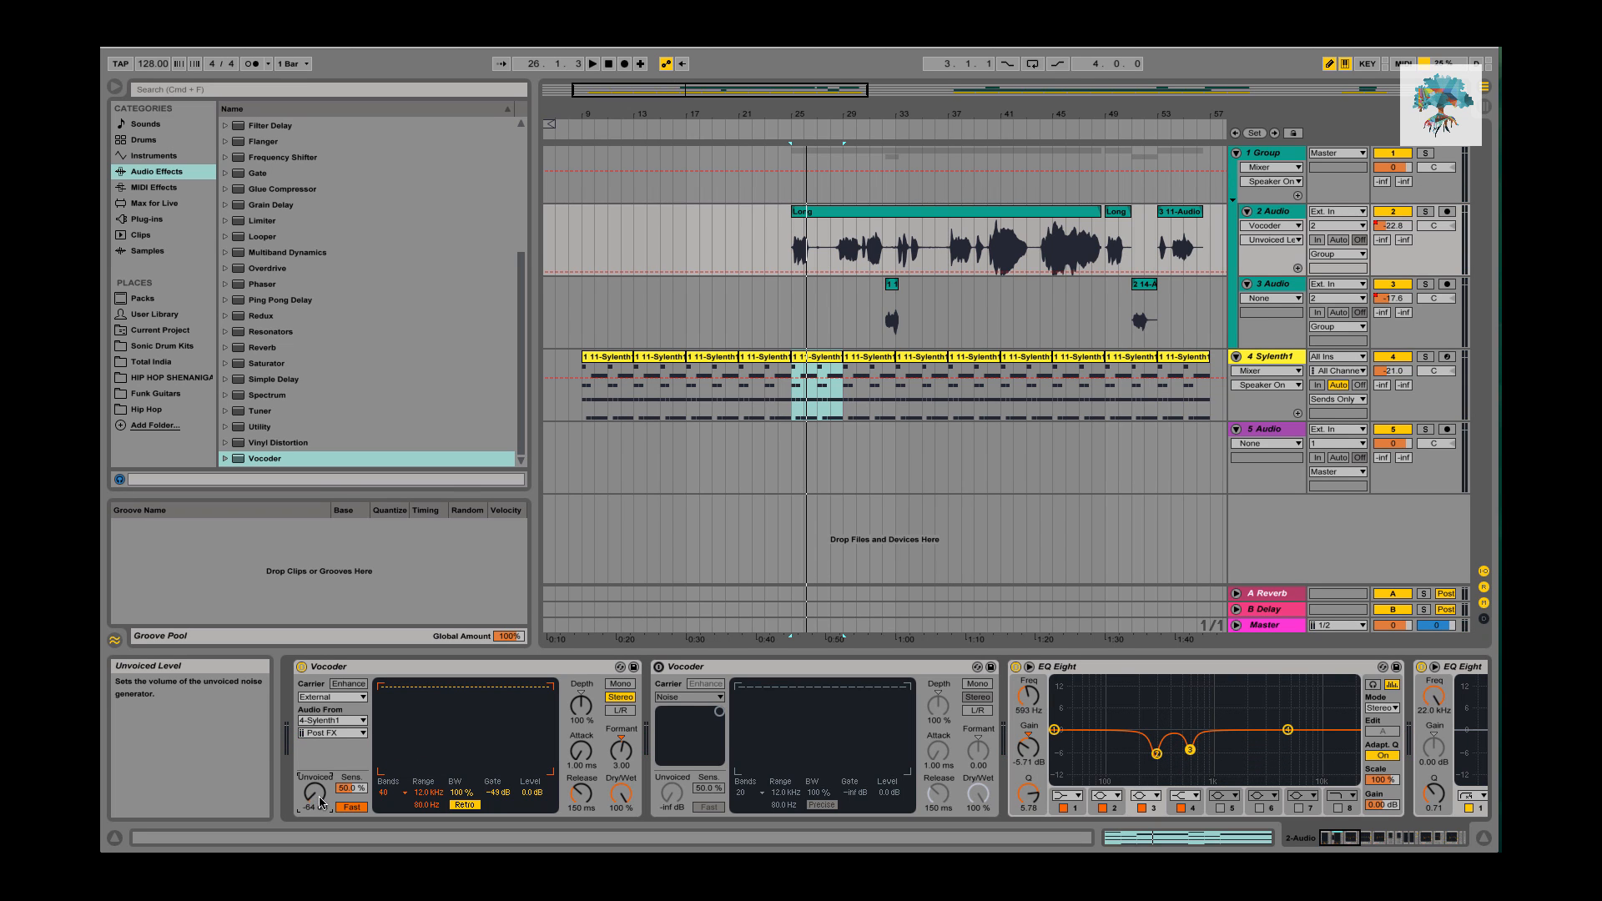
Compare the vocal from bar 25 with the first Vocoder's Unvoiced level at -24 dB and at -inf dB.
left_click_drag(322, 803, 321, 790)
key("space")
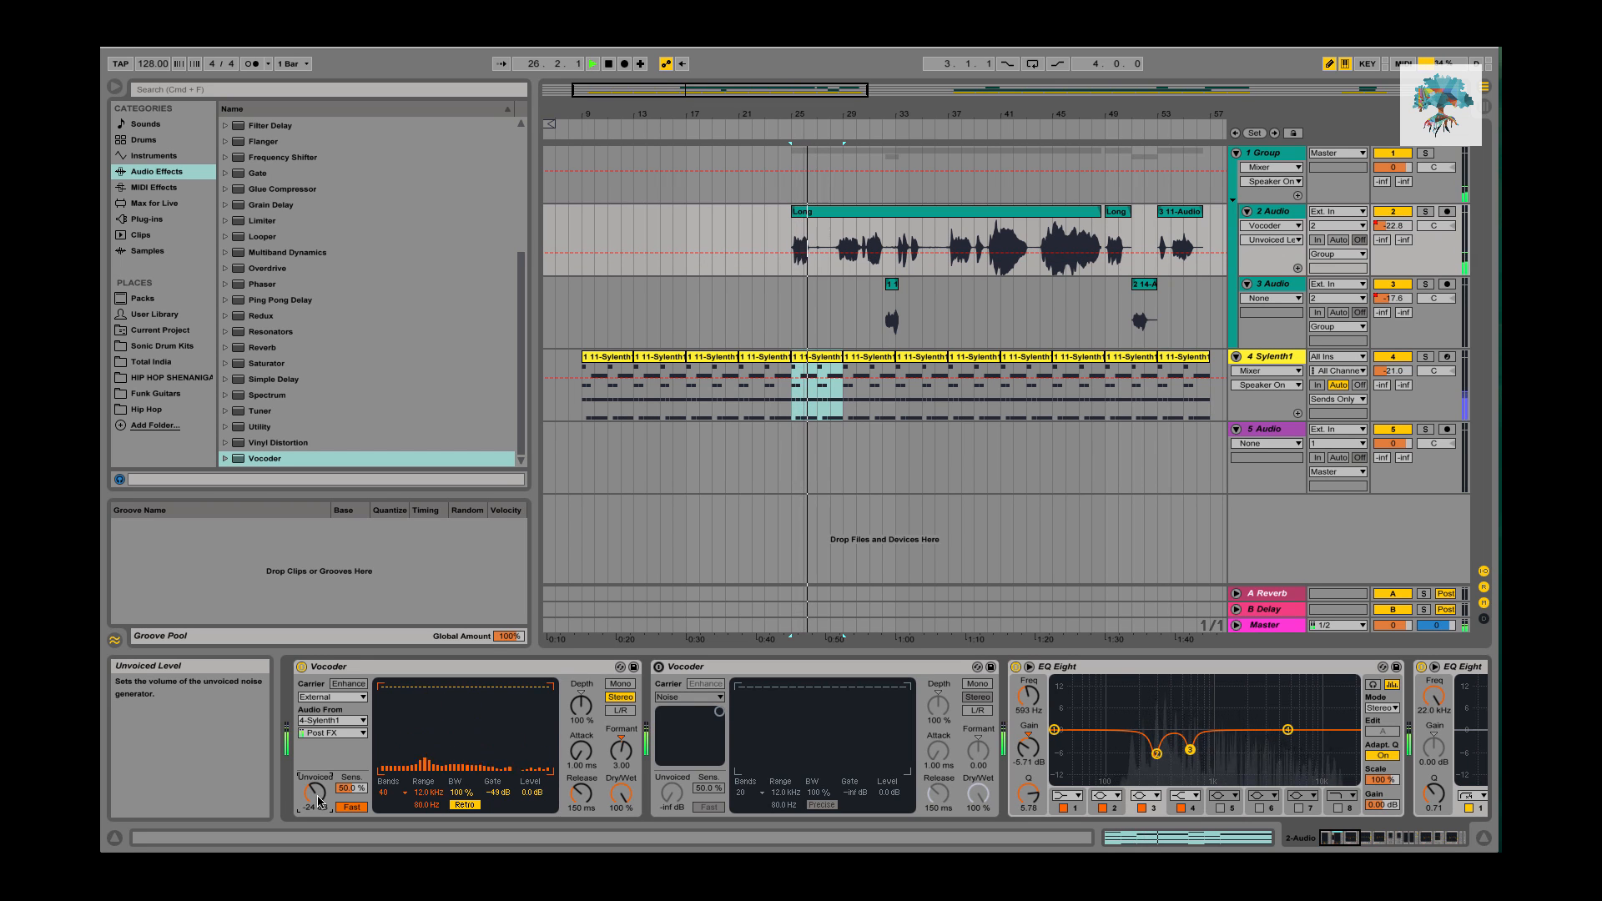
key("space")
left_click_drag(319, 804, 320, 837)
key("space")
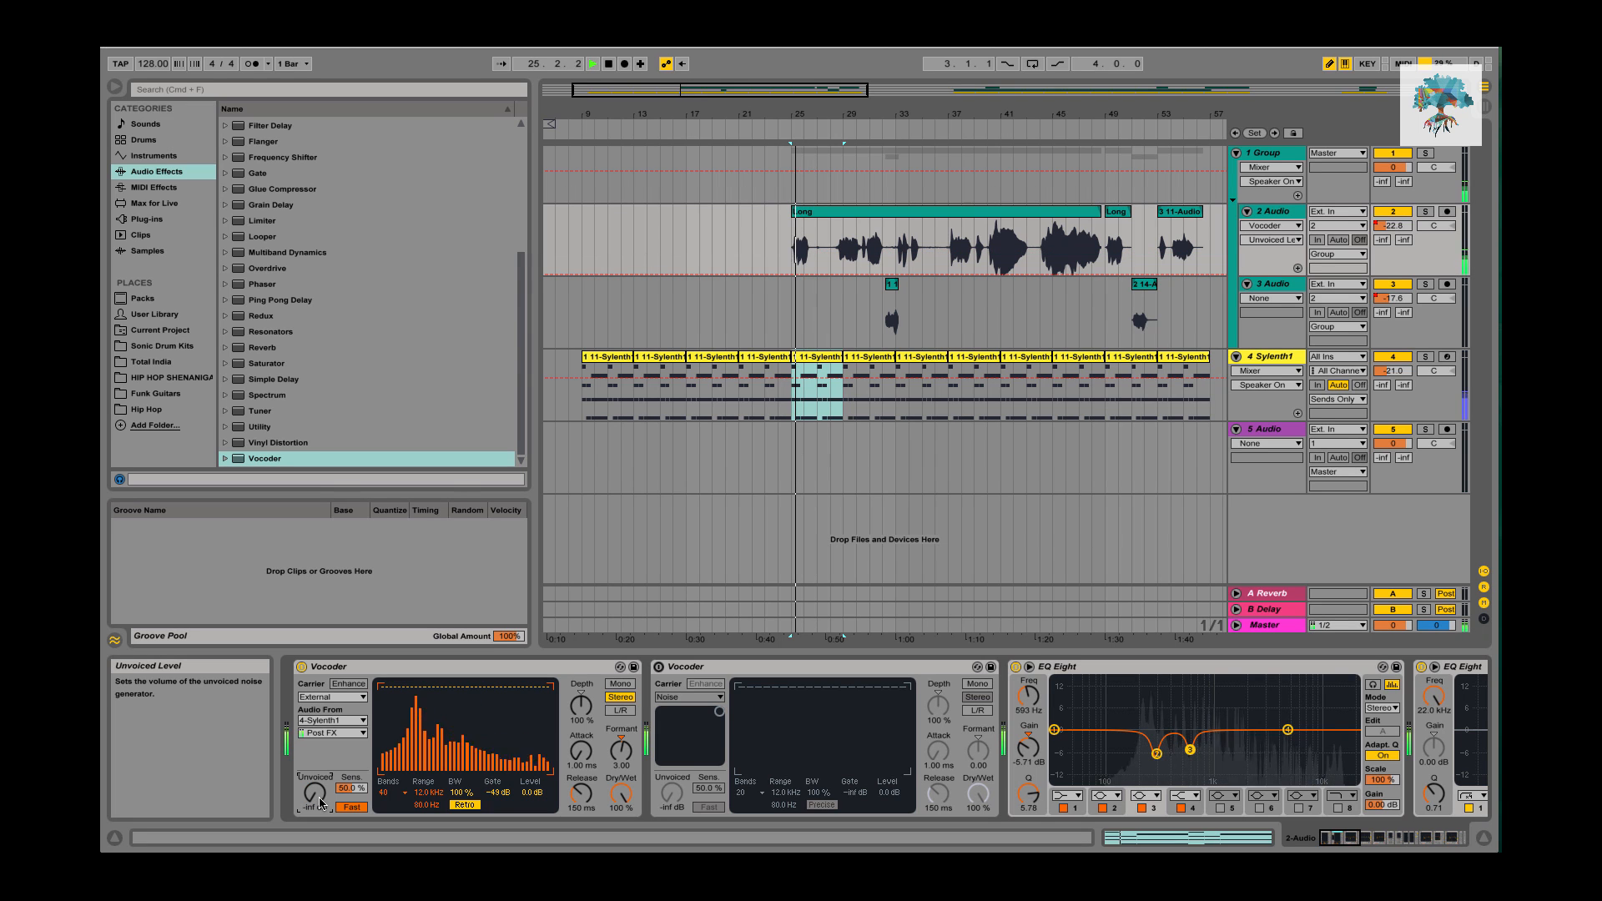
key("space")
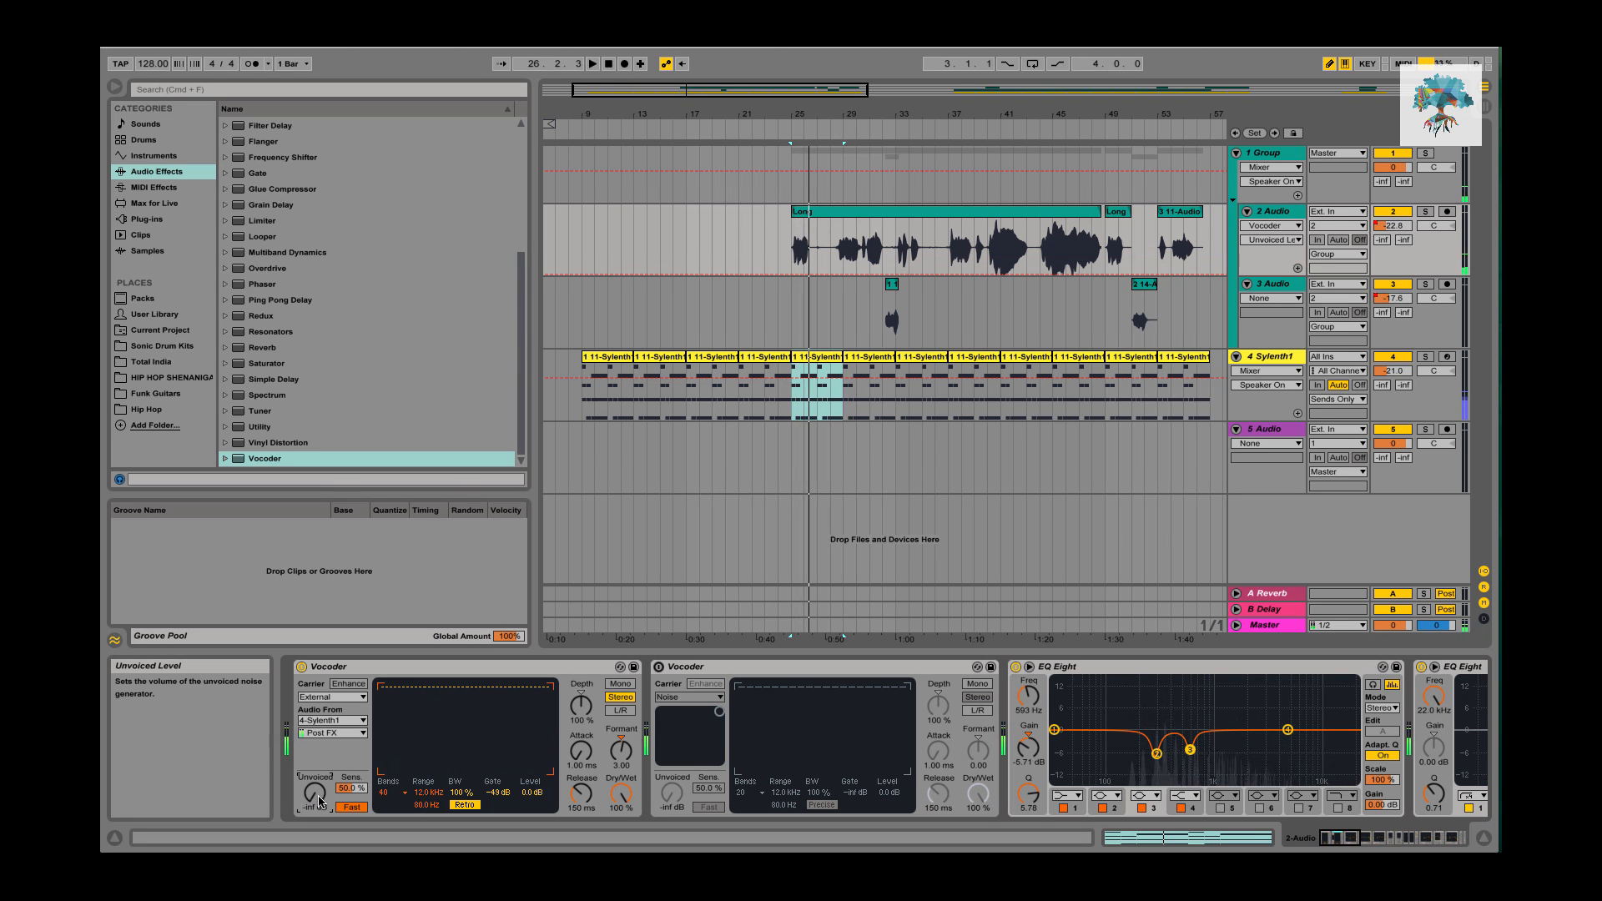
Raise the first Vocoder's Unvoiced level to 0.0 dB and play the vocal from bar 25.
left_click_drag(319, 803, 320, 785)
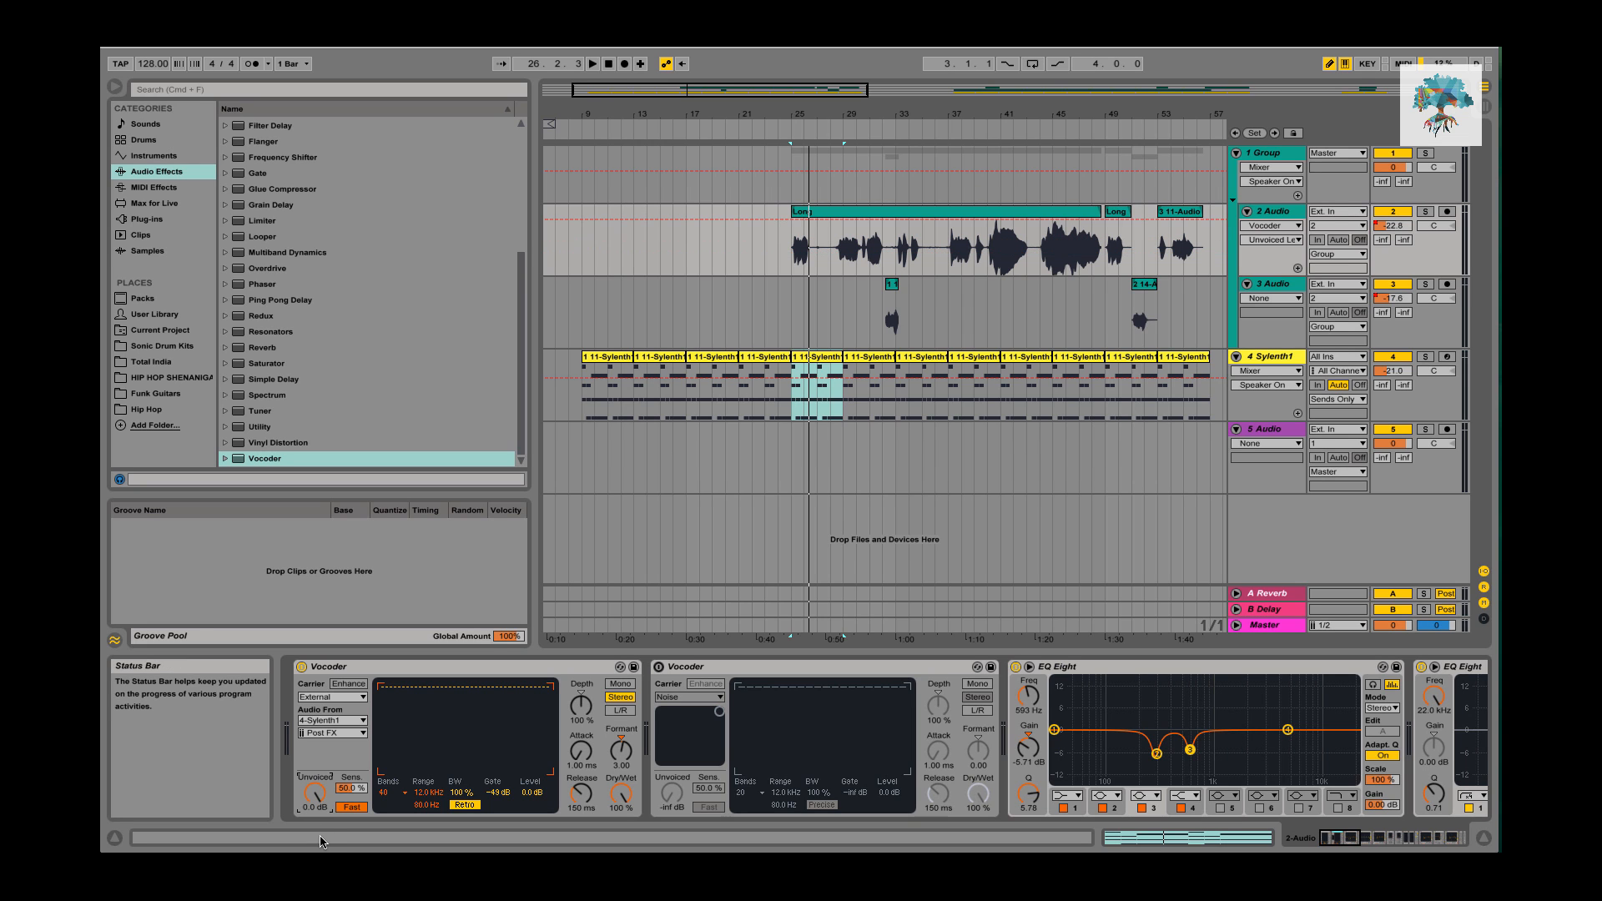
key("space")
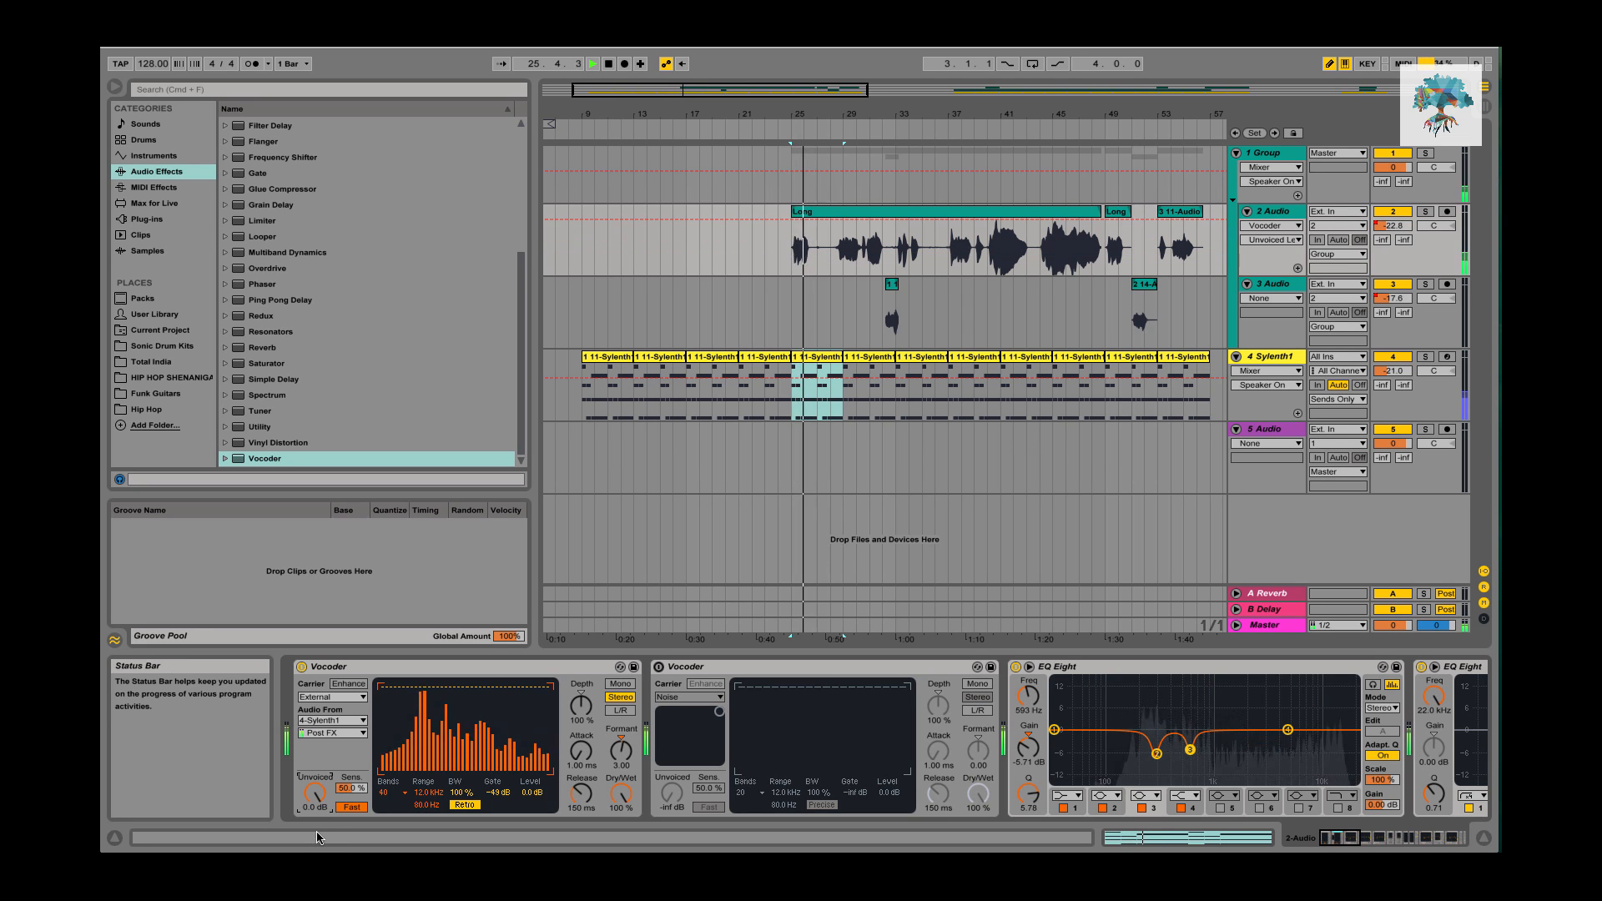
key("space")
Play the vocal with the first Vocoder's Unvoiced level at -inf dB, and set the level to -24 dB.
mouse_move(317, 804)
left_mouse_down()
mouse_move(318, 830)
mouse_move(317, 808)
left_mouse_up()
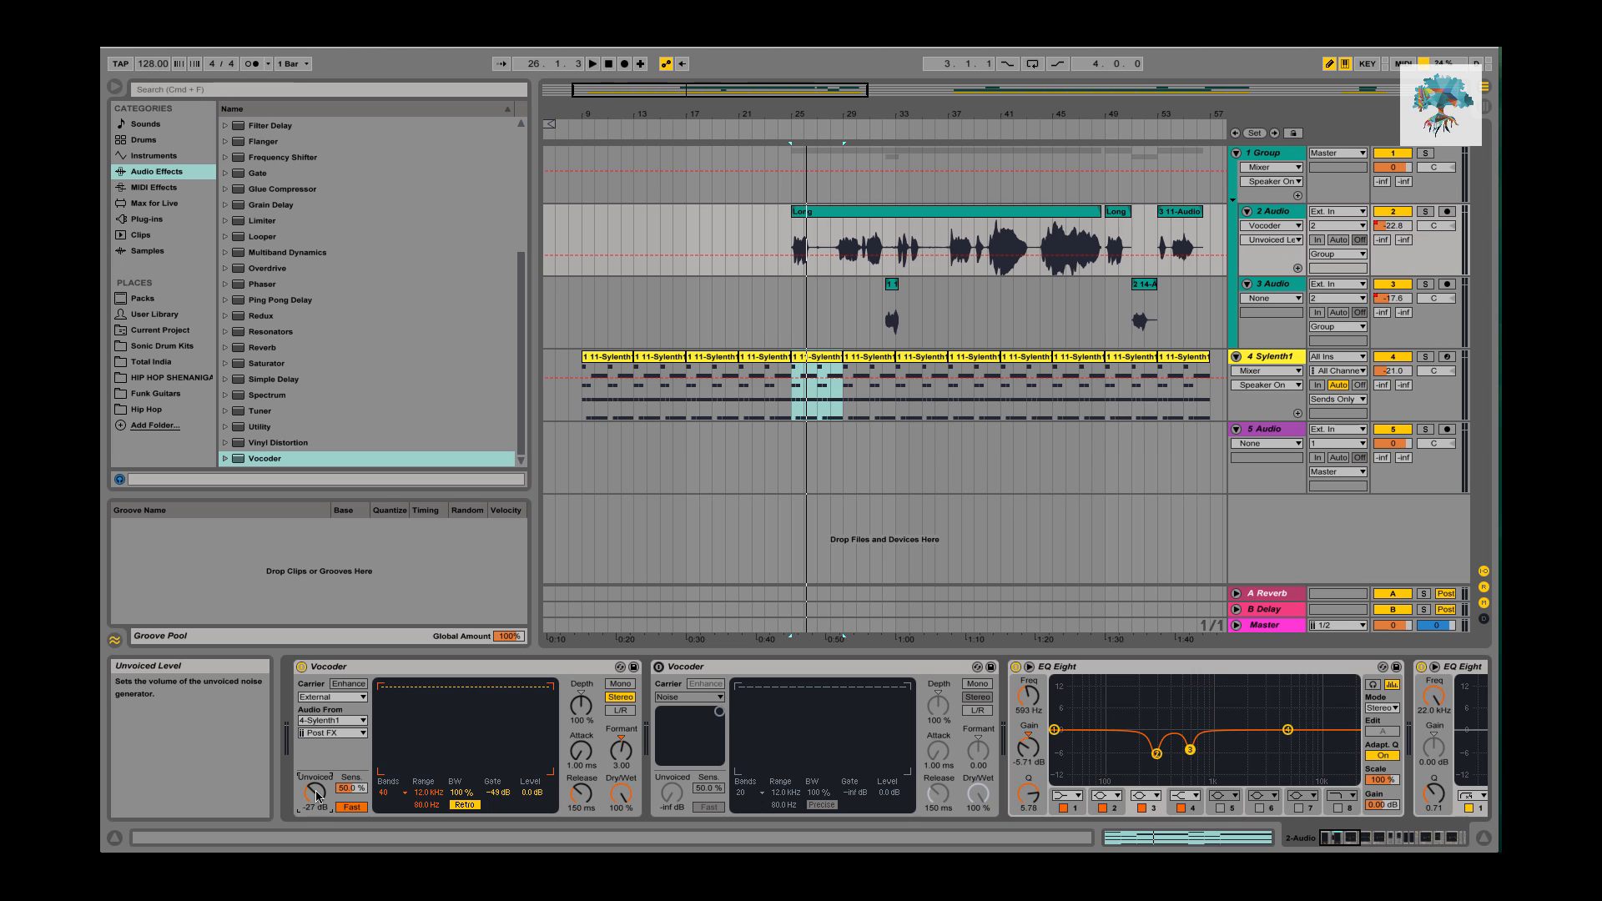
left_click_drag(317, 808, 317, 834)
key("space")
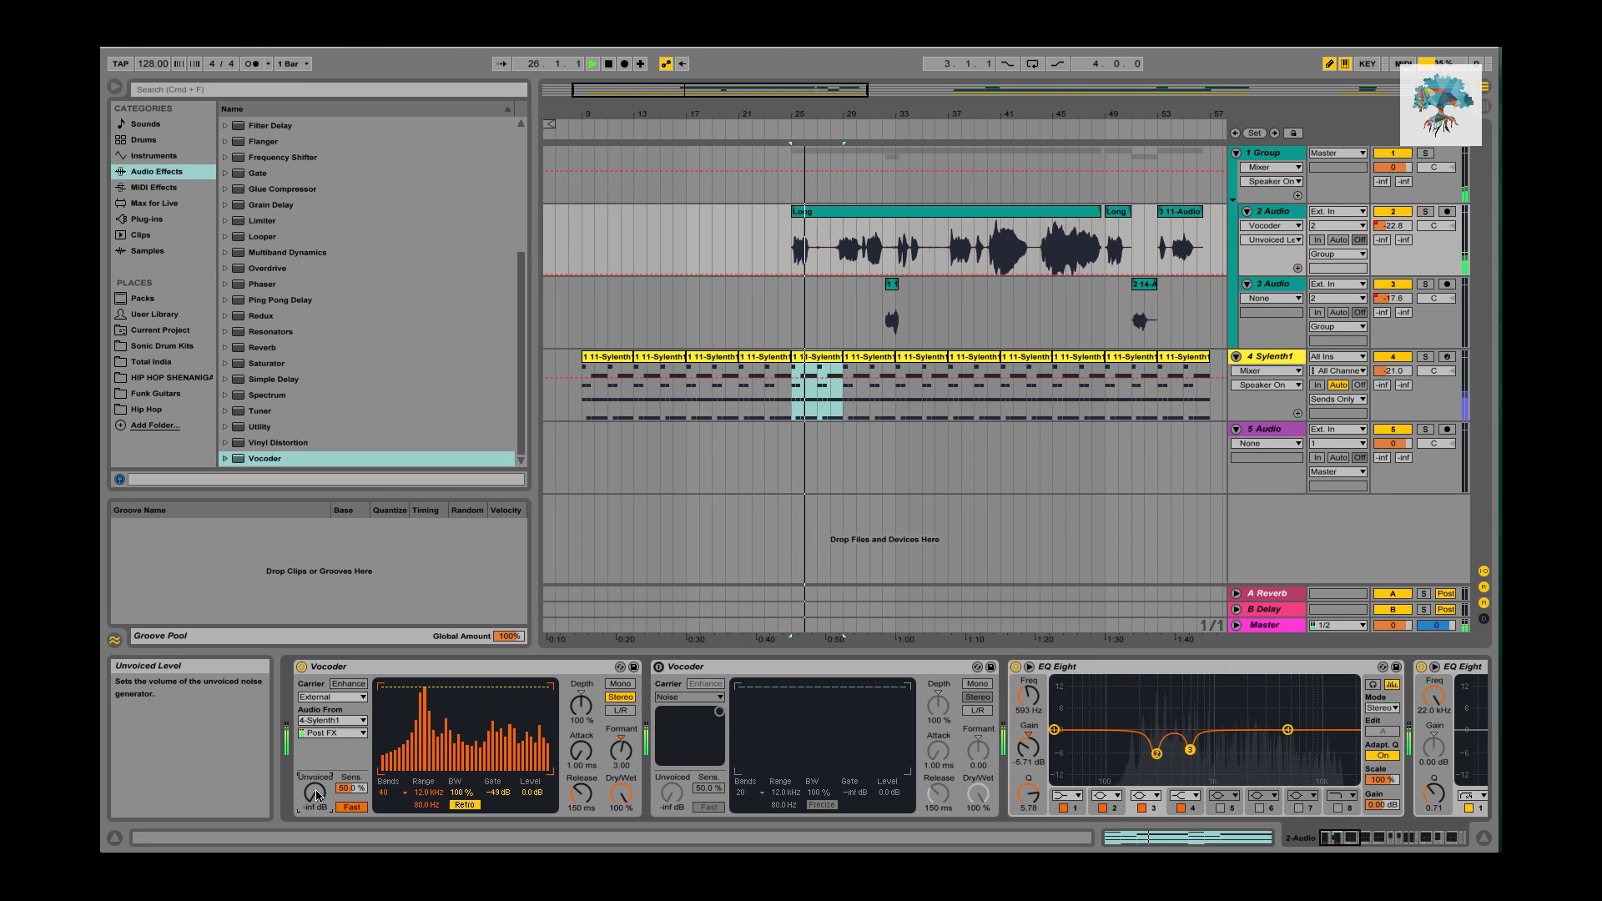
mouse_move(317, 797)
left_mouse_down()
mouse_move(317, 780)
mouse_move(317, 804)
left_mouse_up()
key("space")
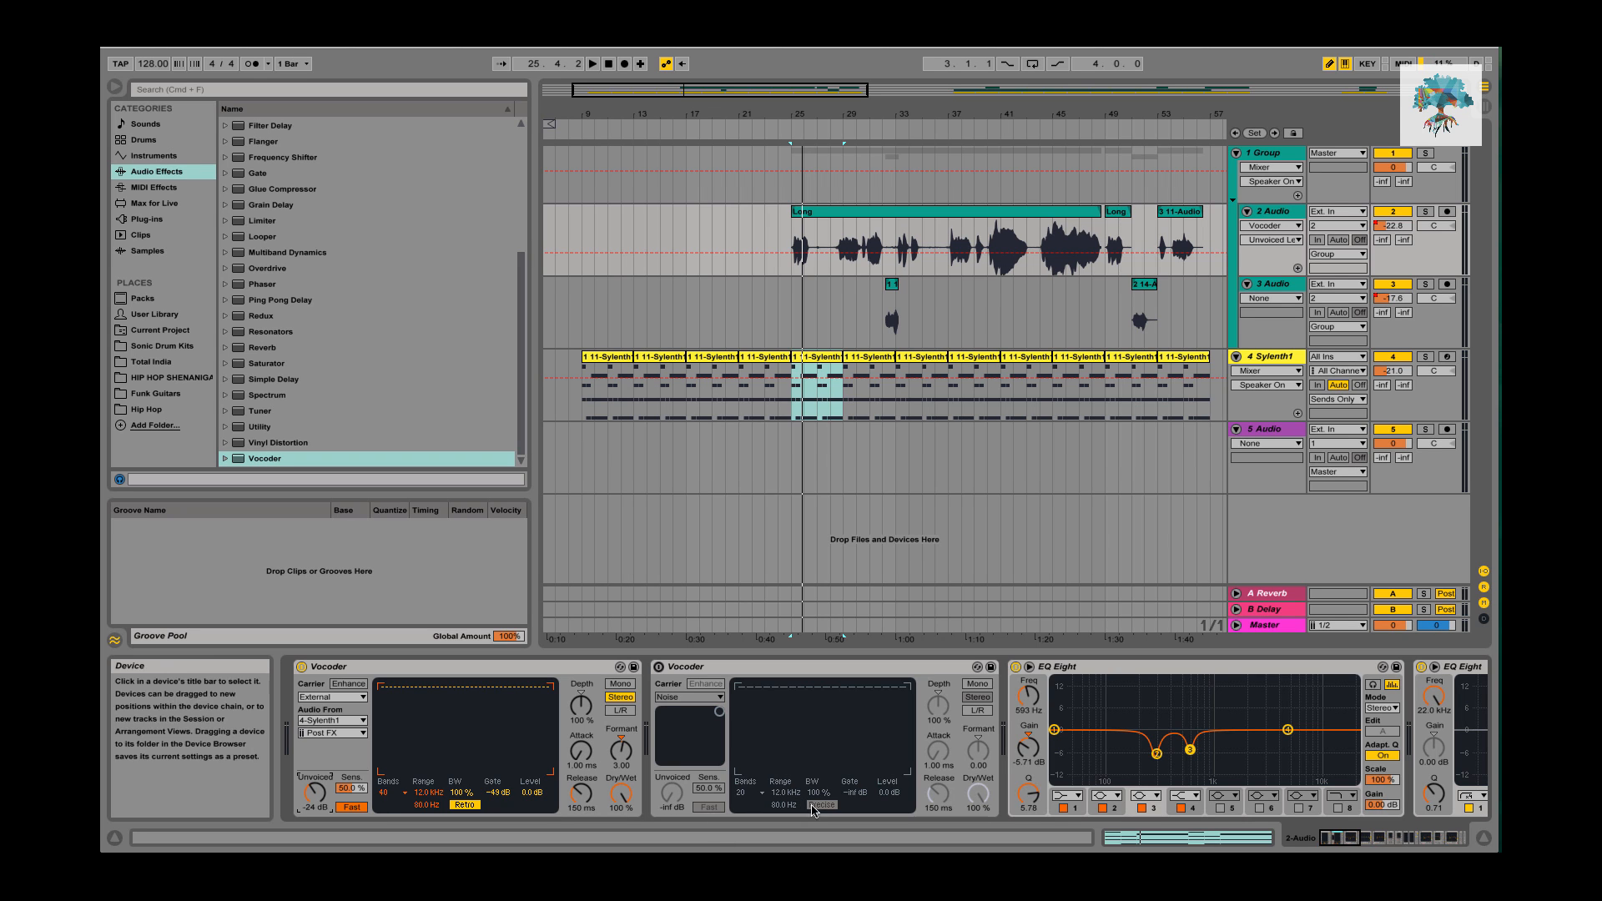
Check the second Vocoder's default filter mode, and play the vocal through the first Vocoder in Precise and in Retro mode.
left_click(659, 667)
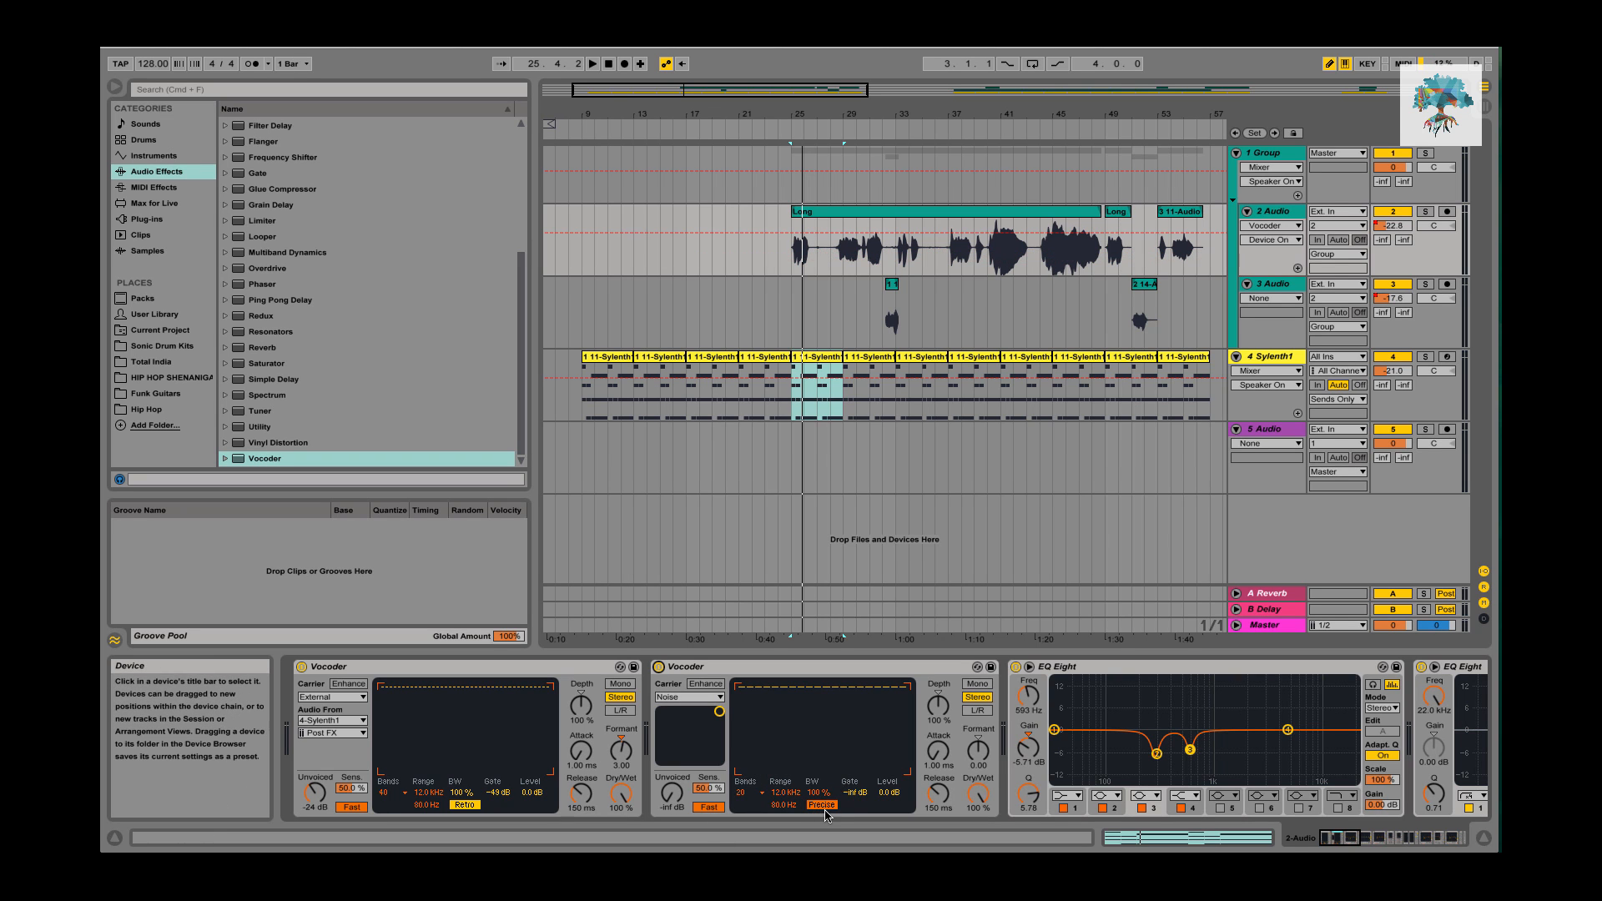
left_click(659, 667)
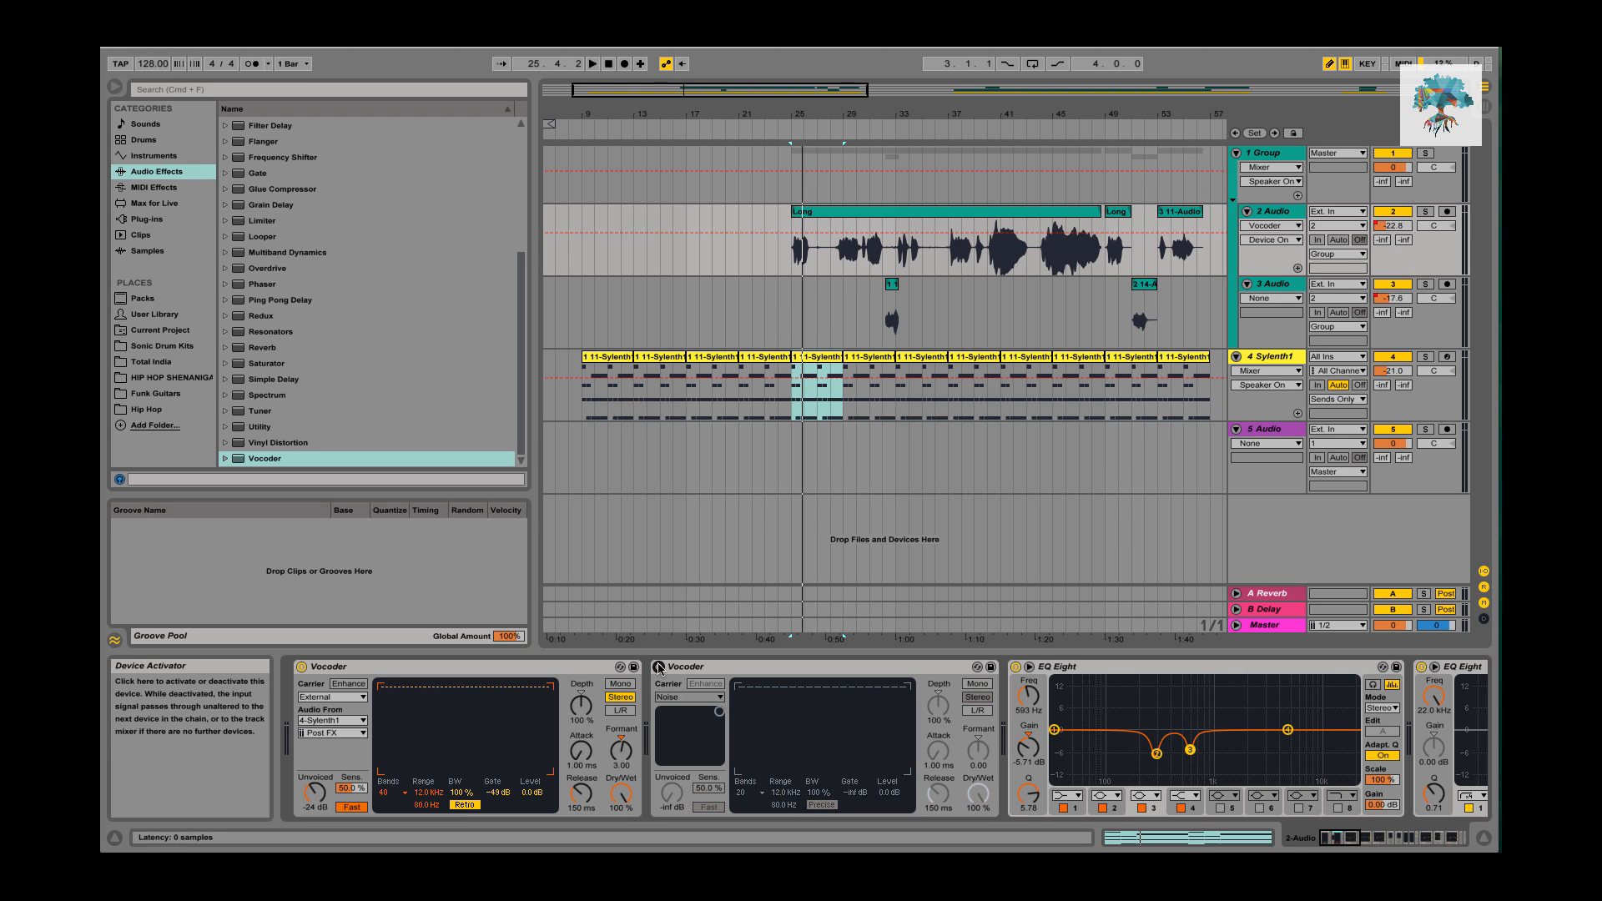
left_click(470, 807)
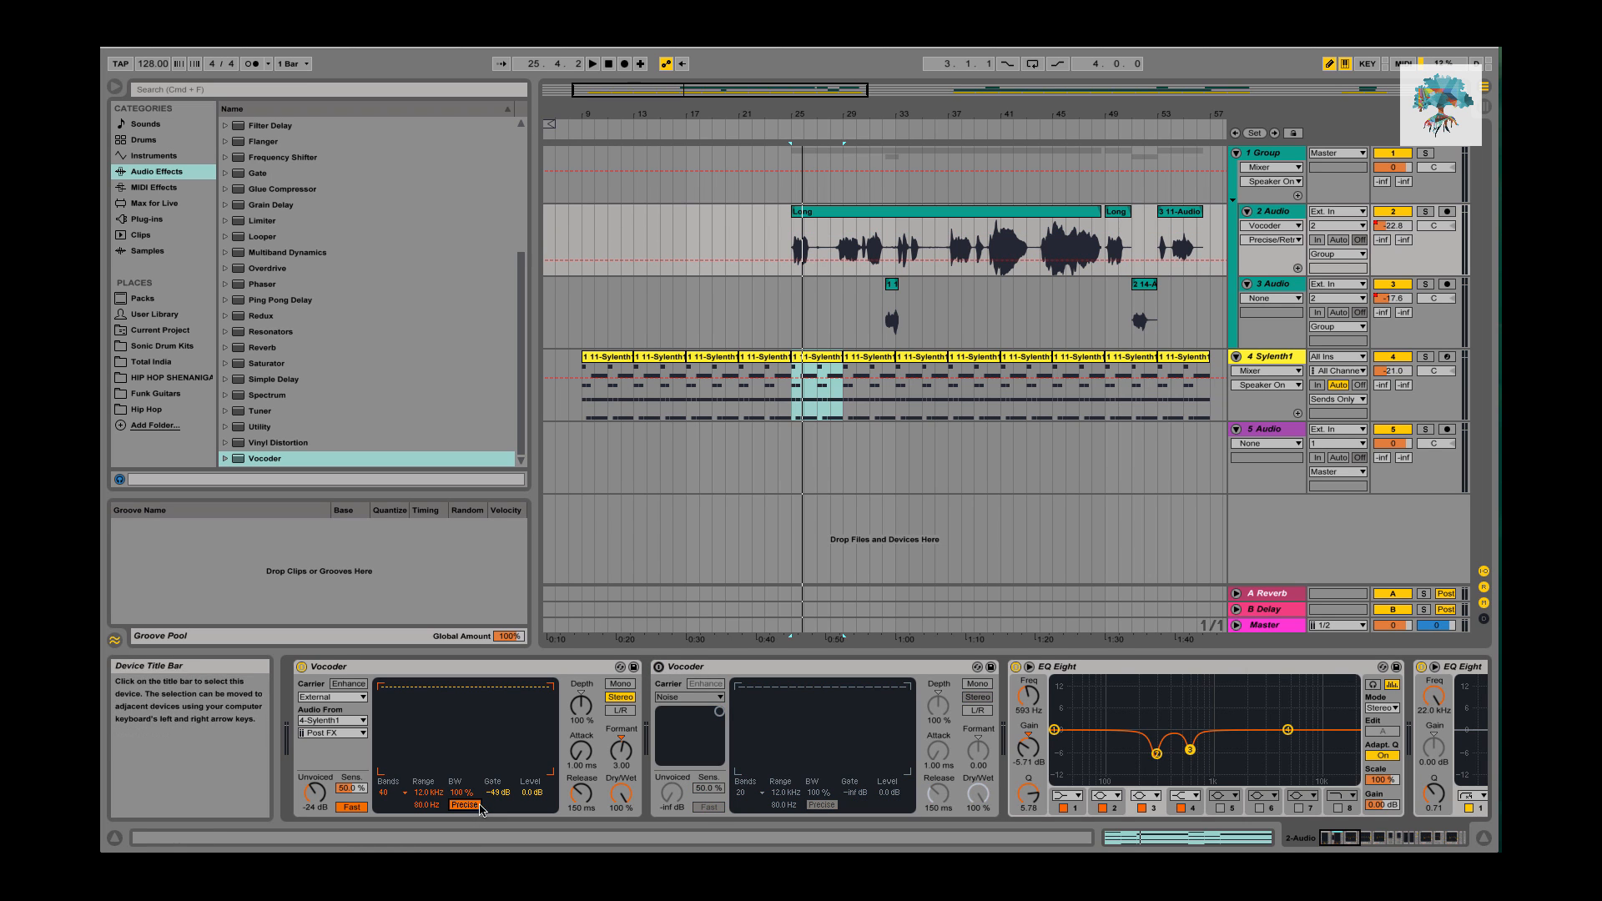
key("space")
left_click(465, 805)
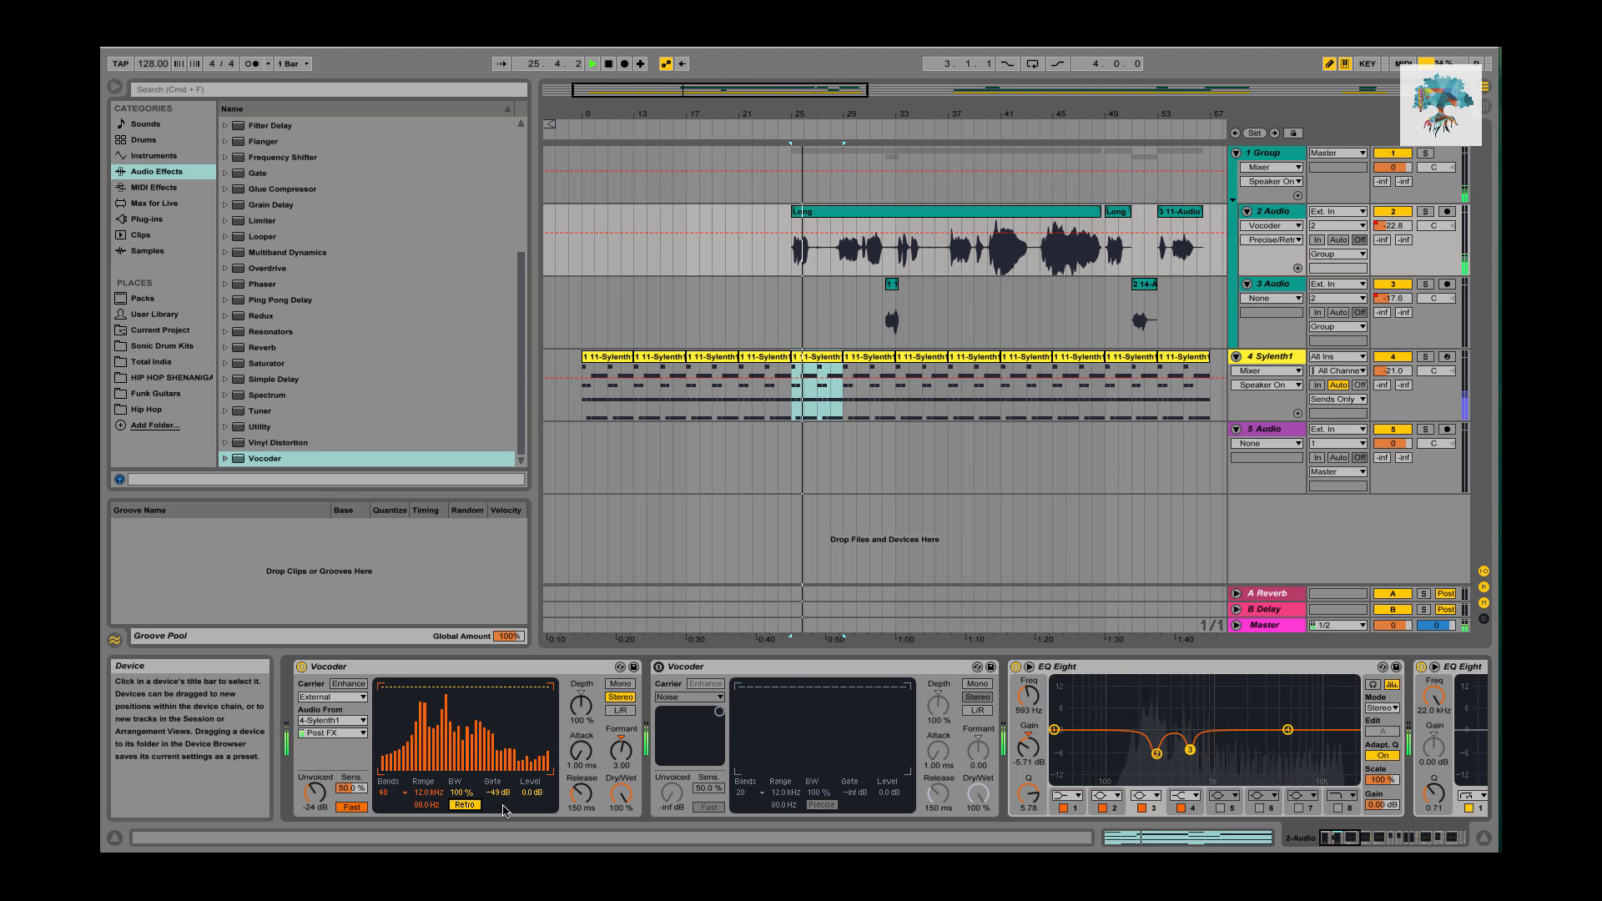
key("space")
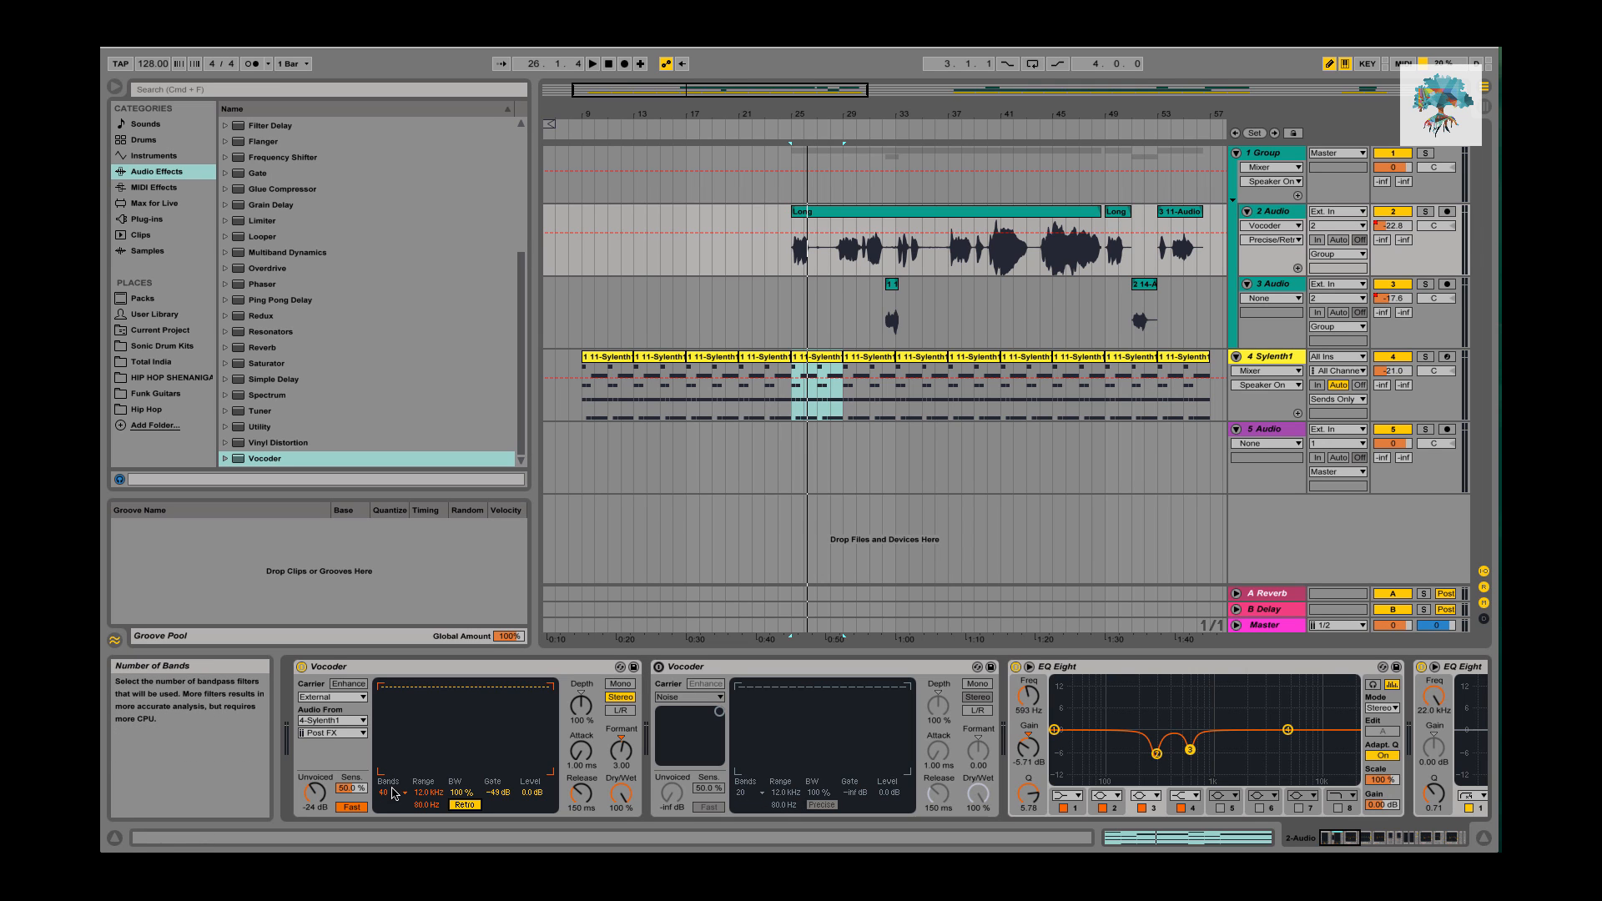
Play the vocal with the first Vocoder at 40 bands and at 20 bands, and return the band count to 40.
key("space")
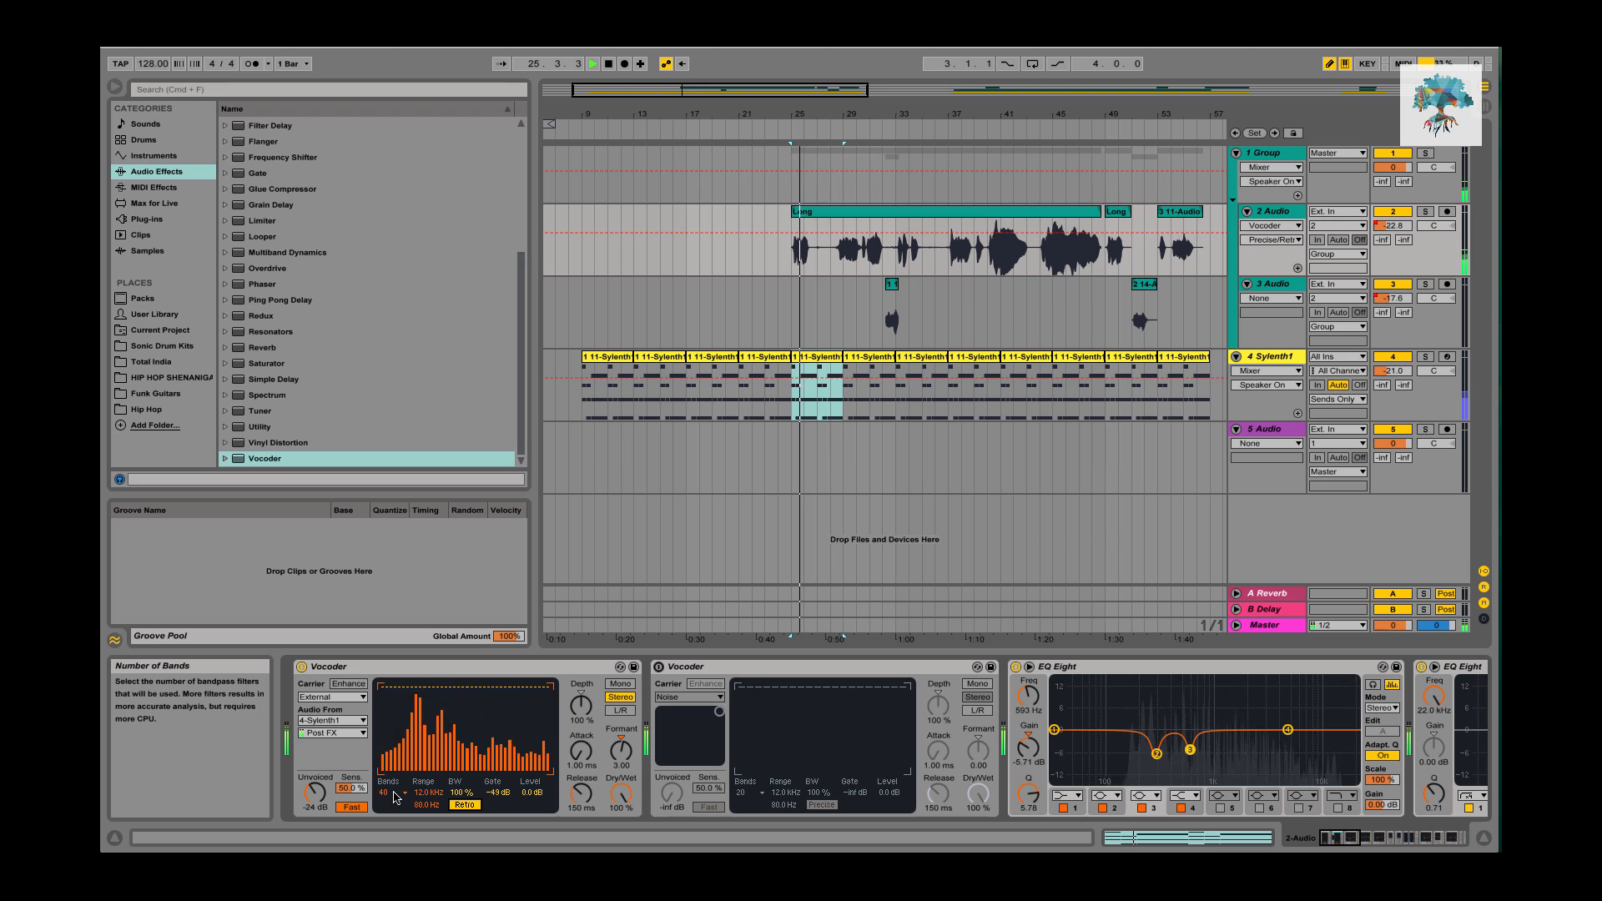
key("space")
left_click(396, 797)
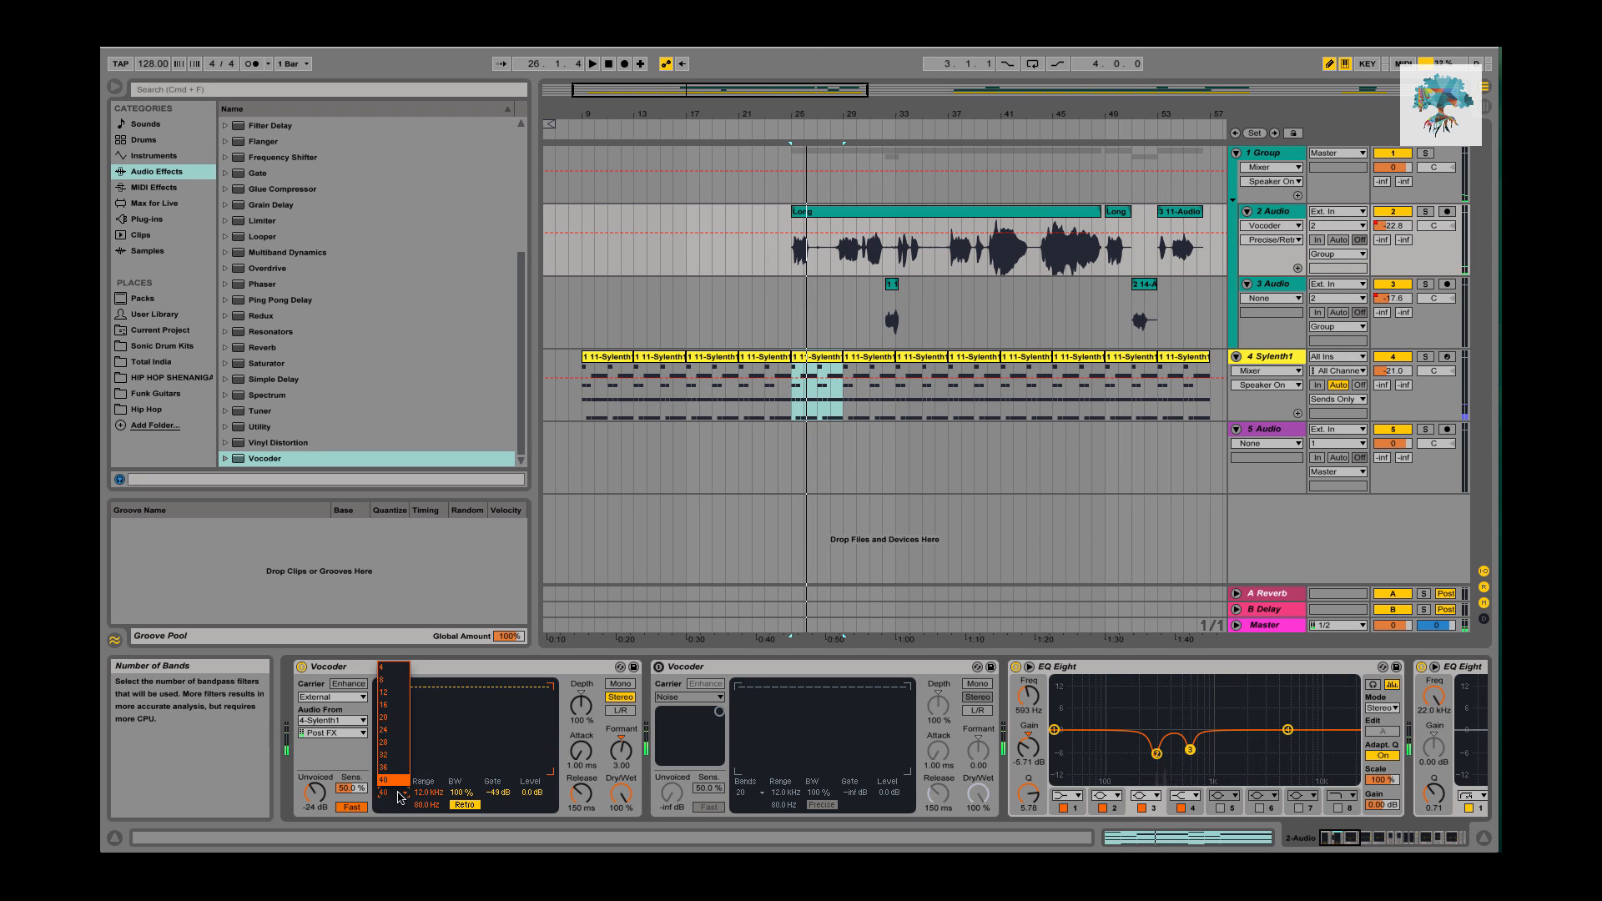
left_click(397, 717)
key("space")
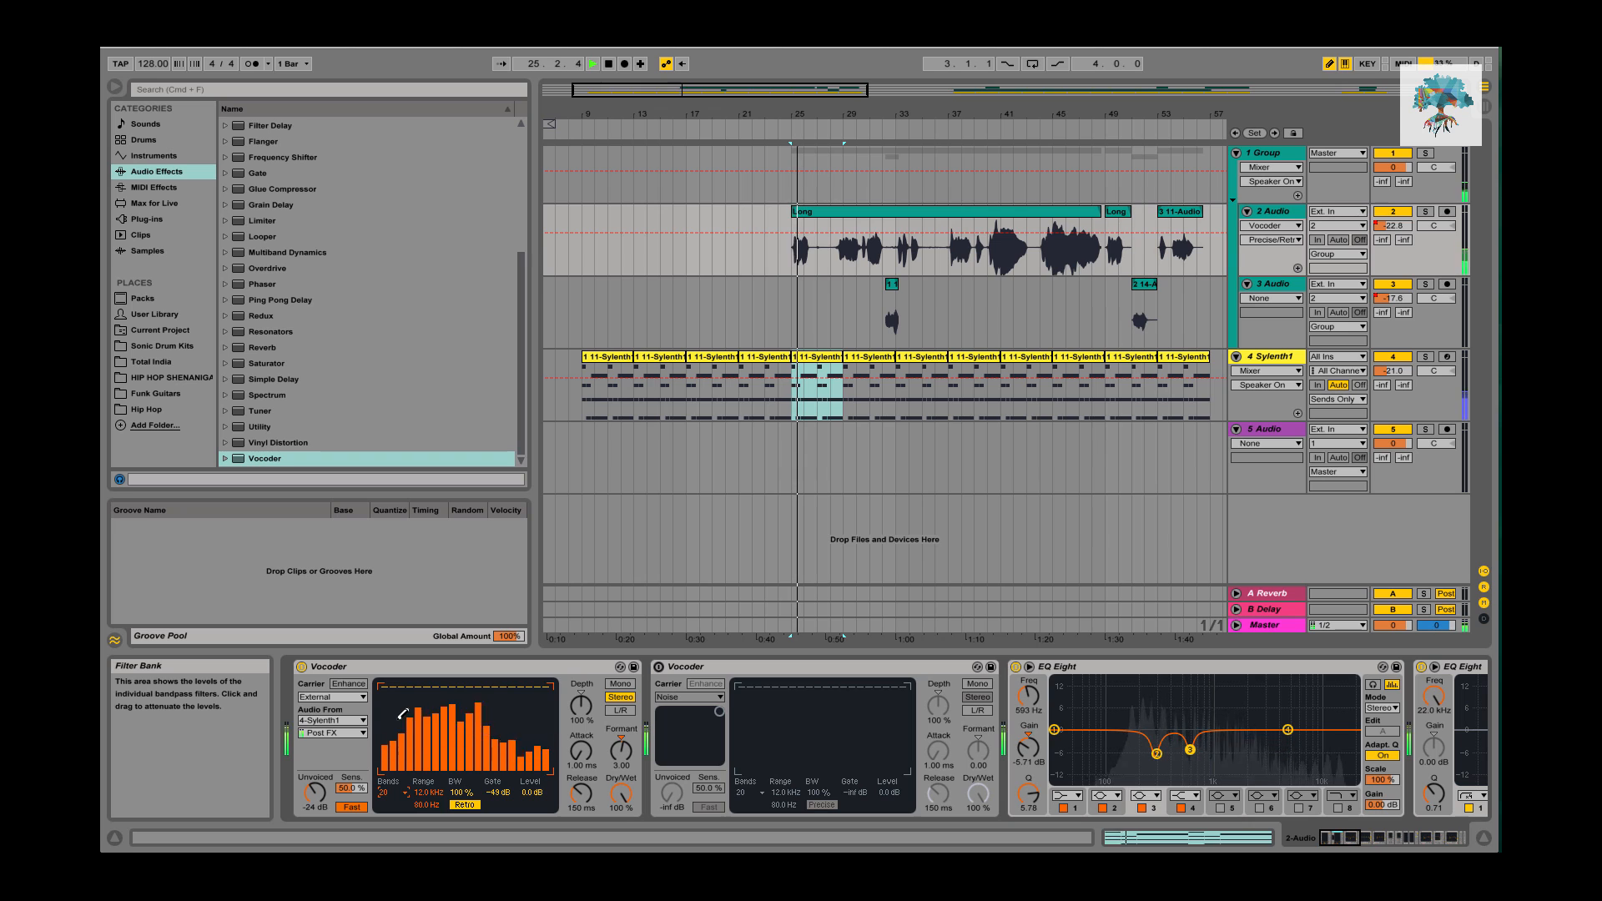
key("space")
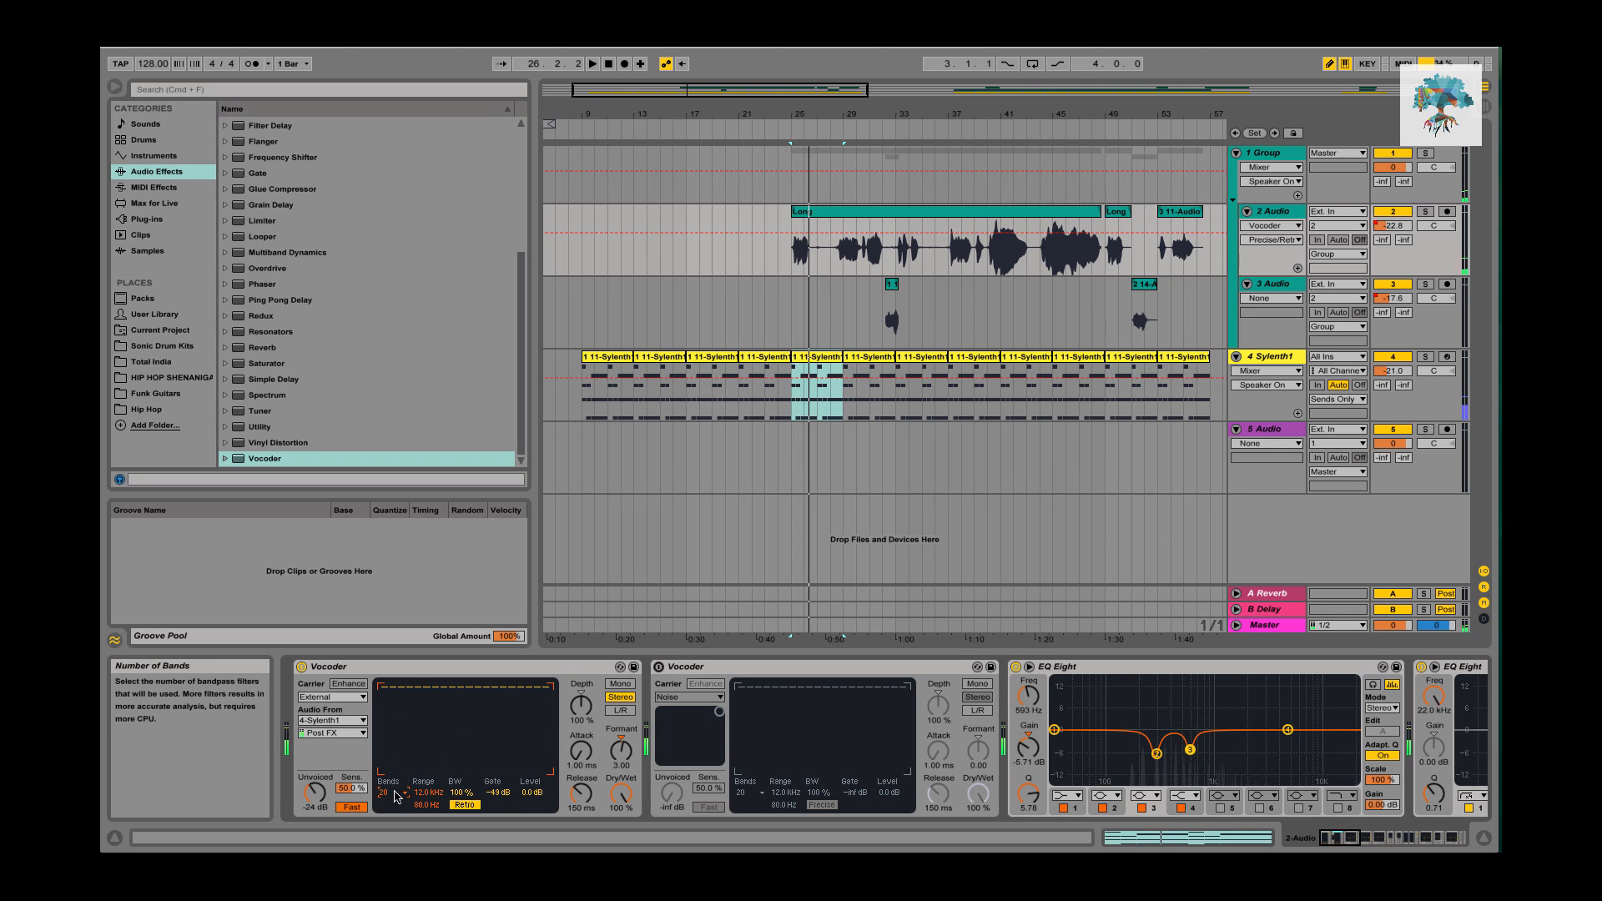
left_click(397, 793)
left_click(396, 781)
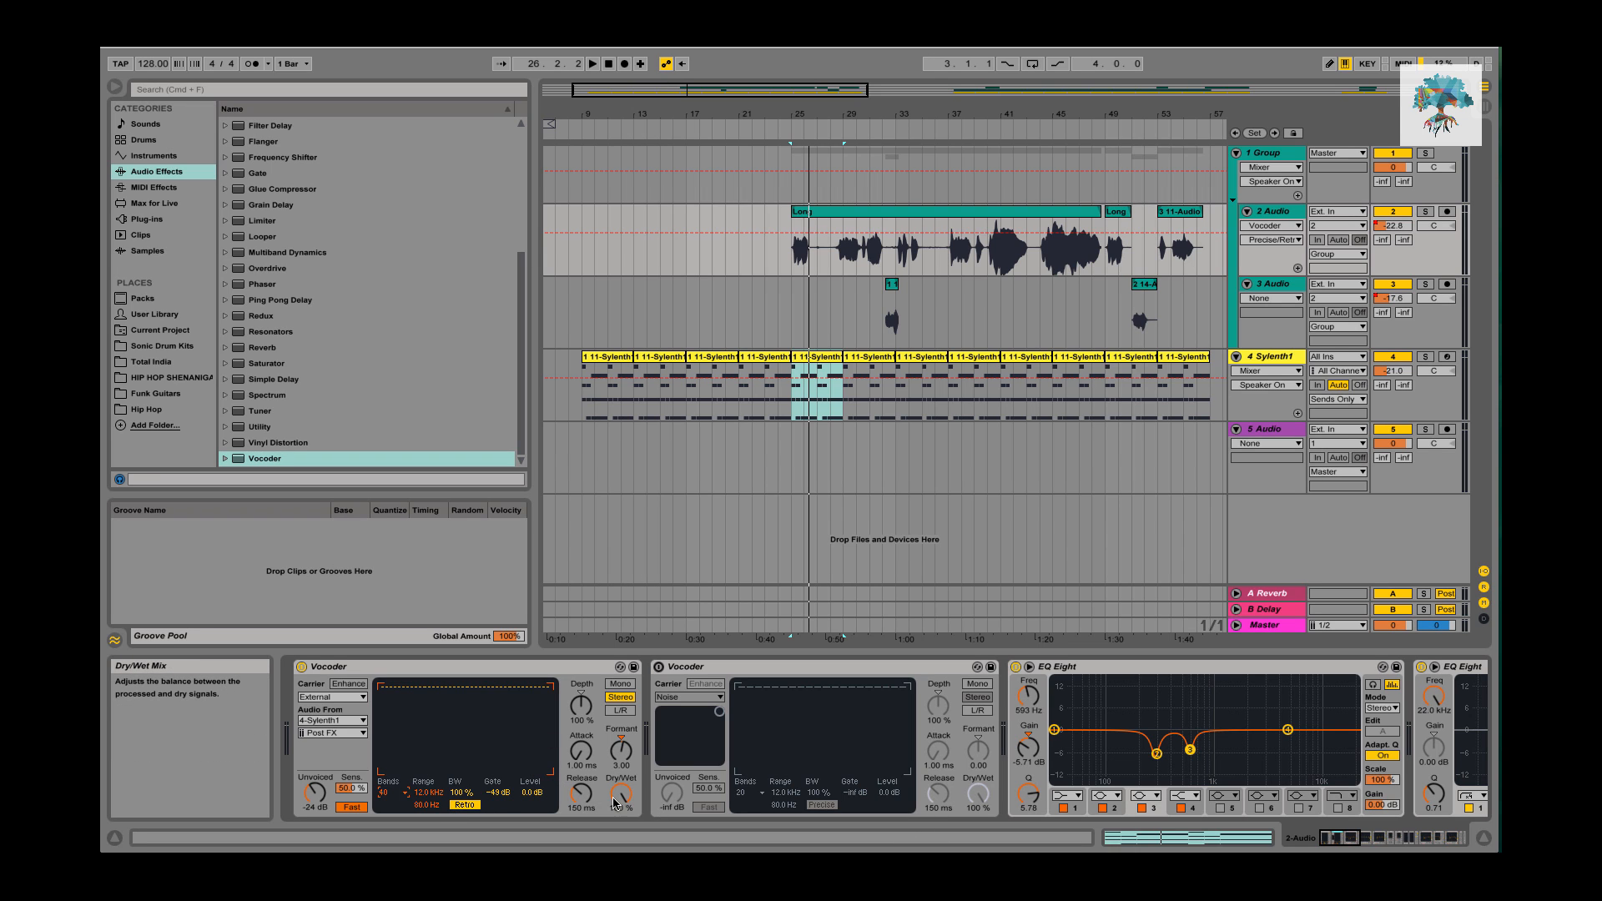
Briefly activate the second Vocoder to check its default settings, and switch it off again.
left_click(658, 668)
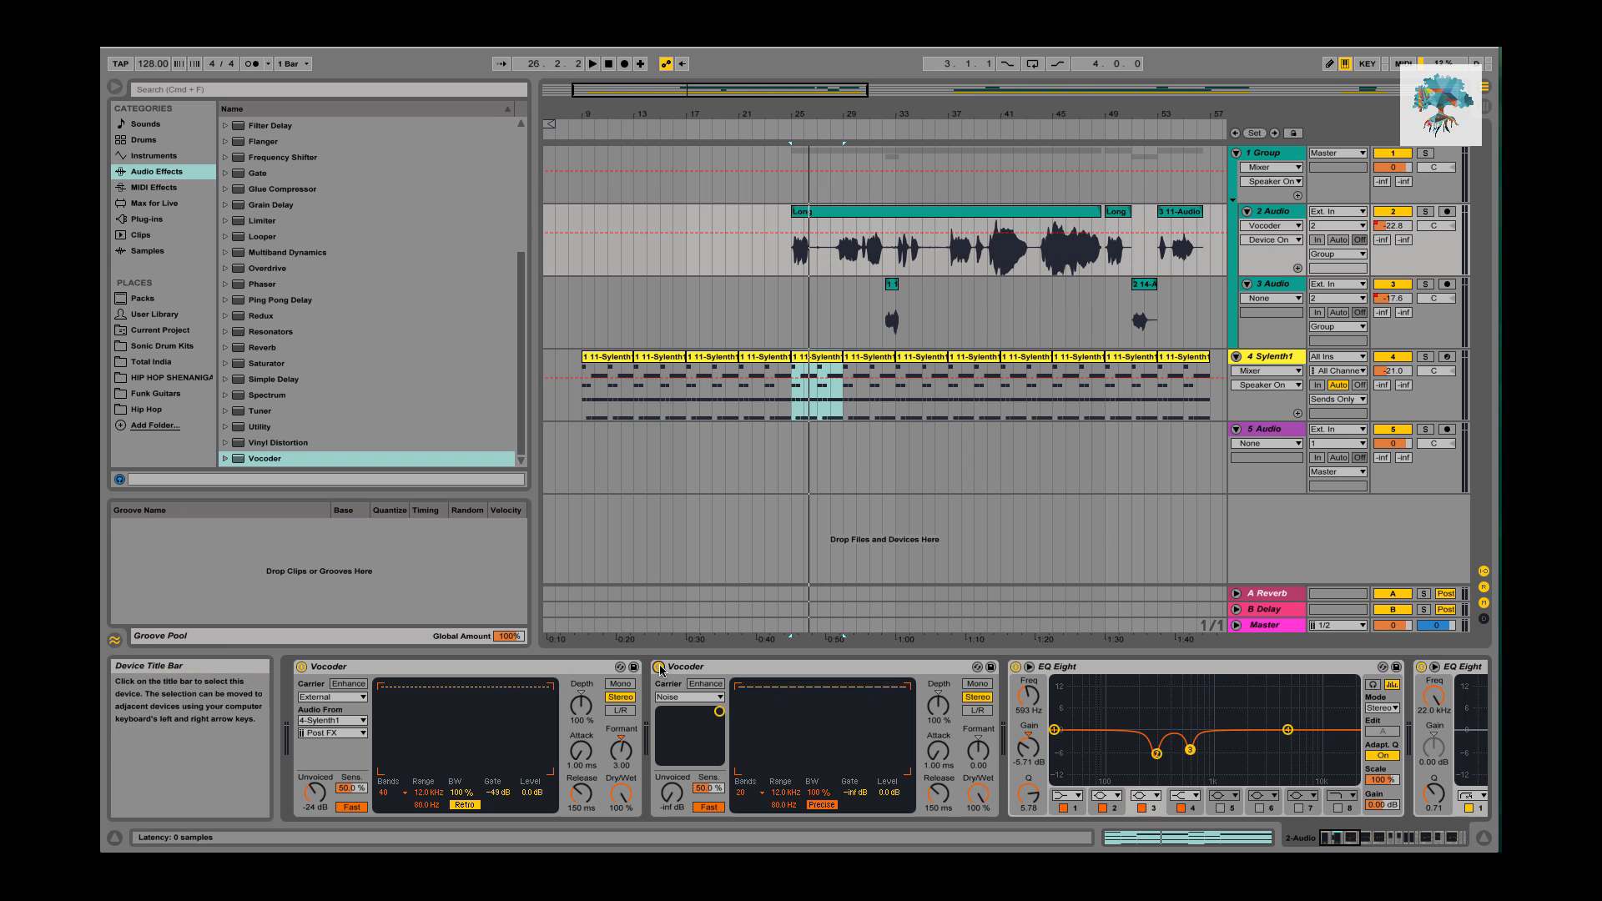
left_click(659, 667)
left_click(658, 668)
left_click(659, 667)
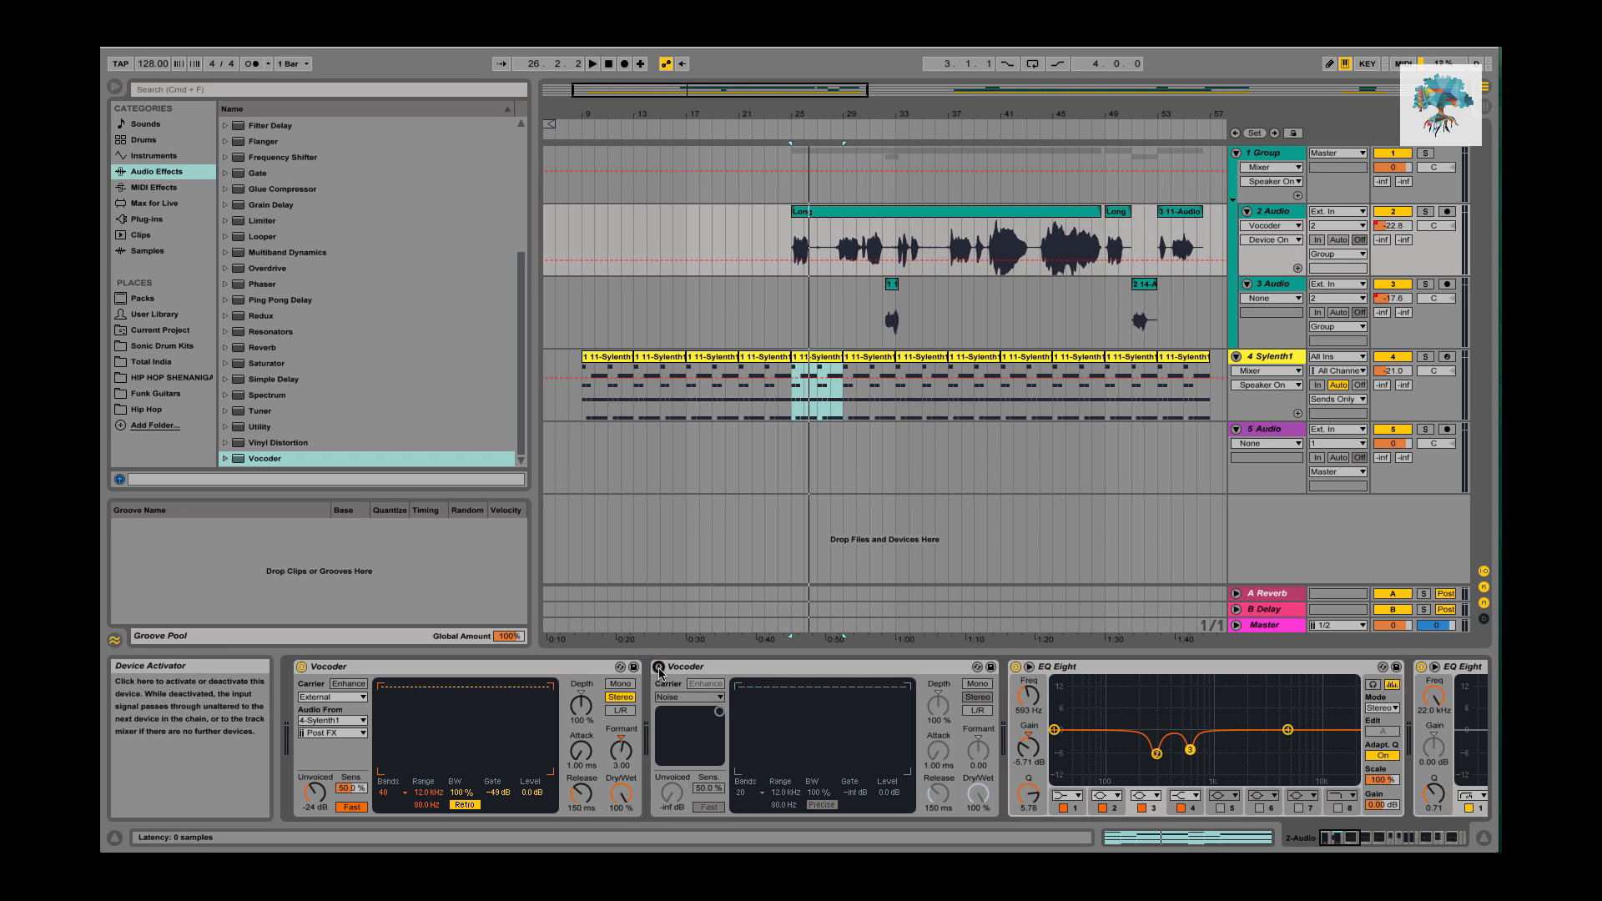
Compare the vocal from bar 25 with the first Vocoder's Formant reset to 0.00 and set back to 3.00.
left_click(622, 754)
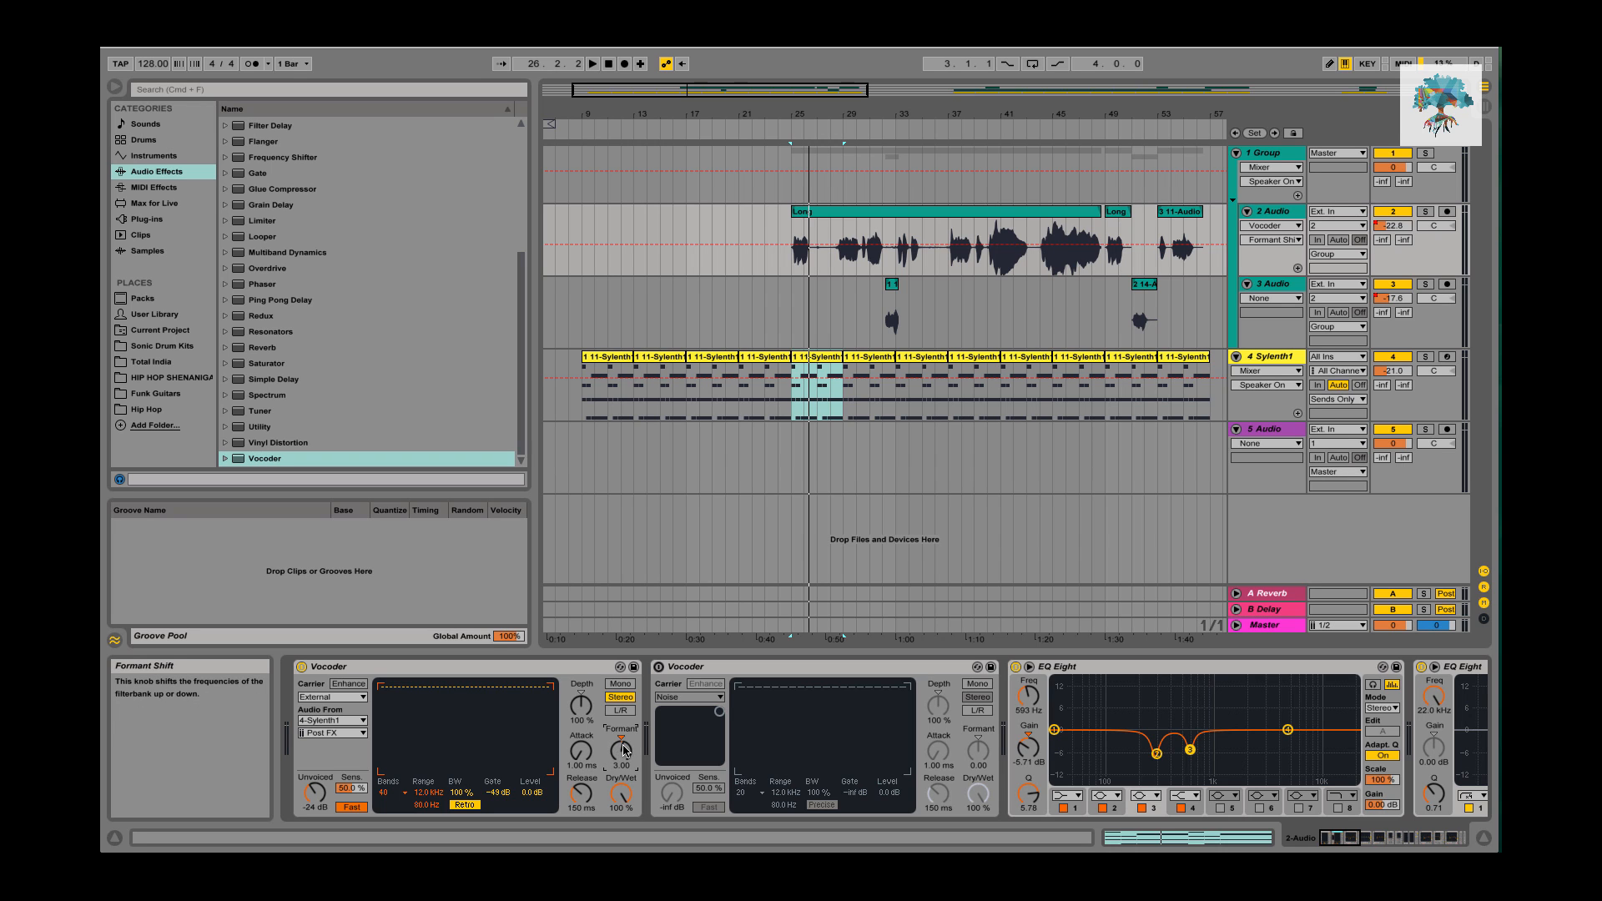
key("Delete")
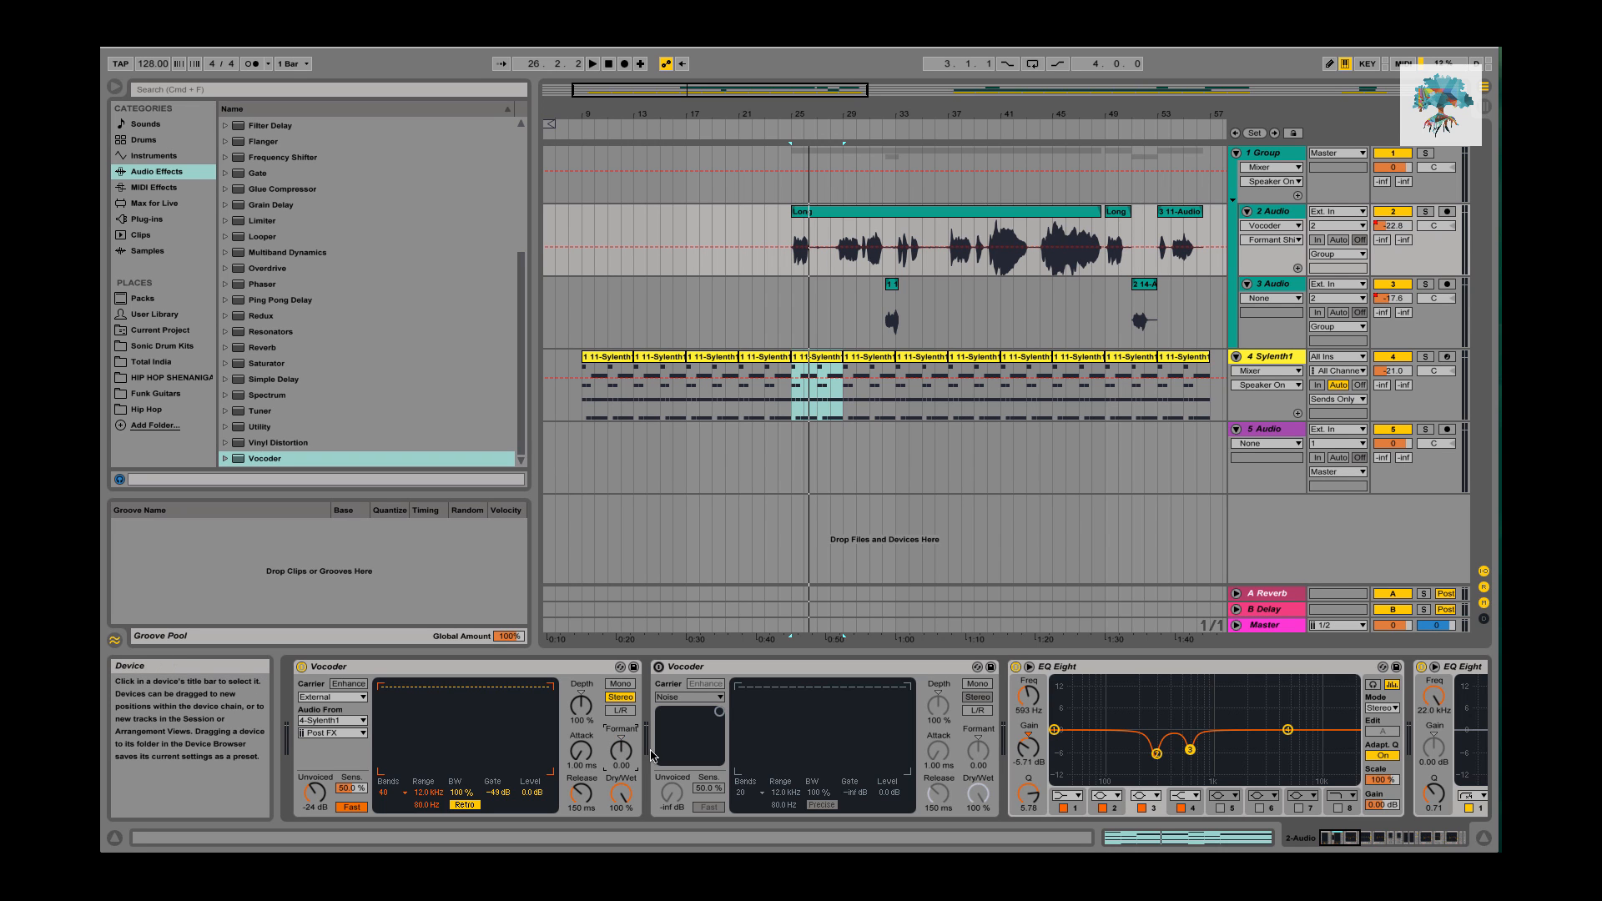
key("space")
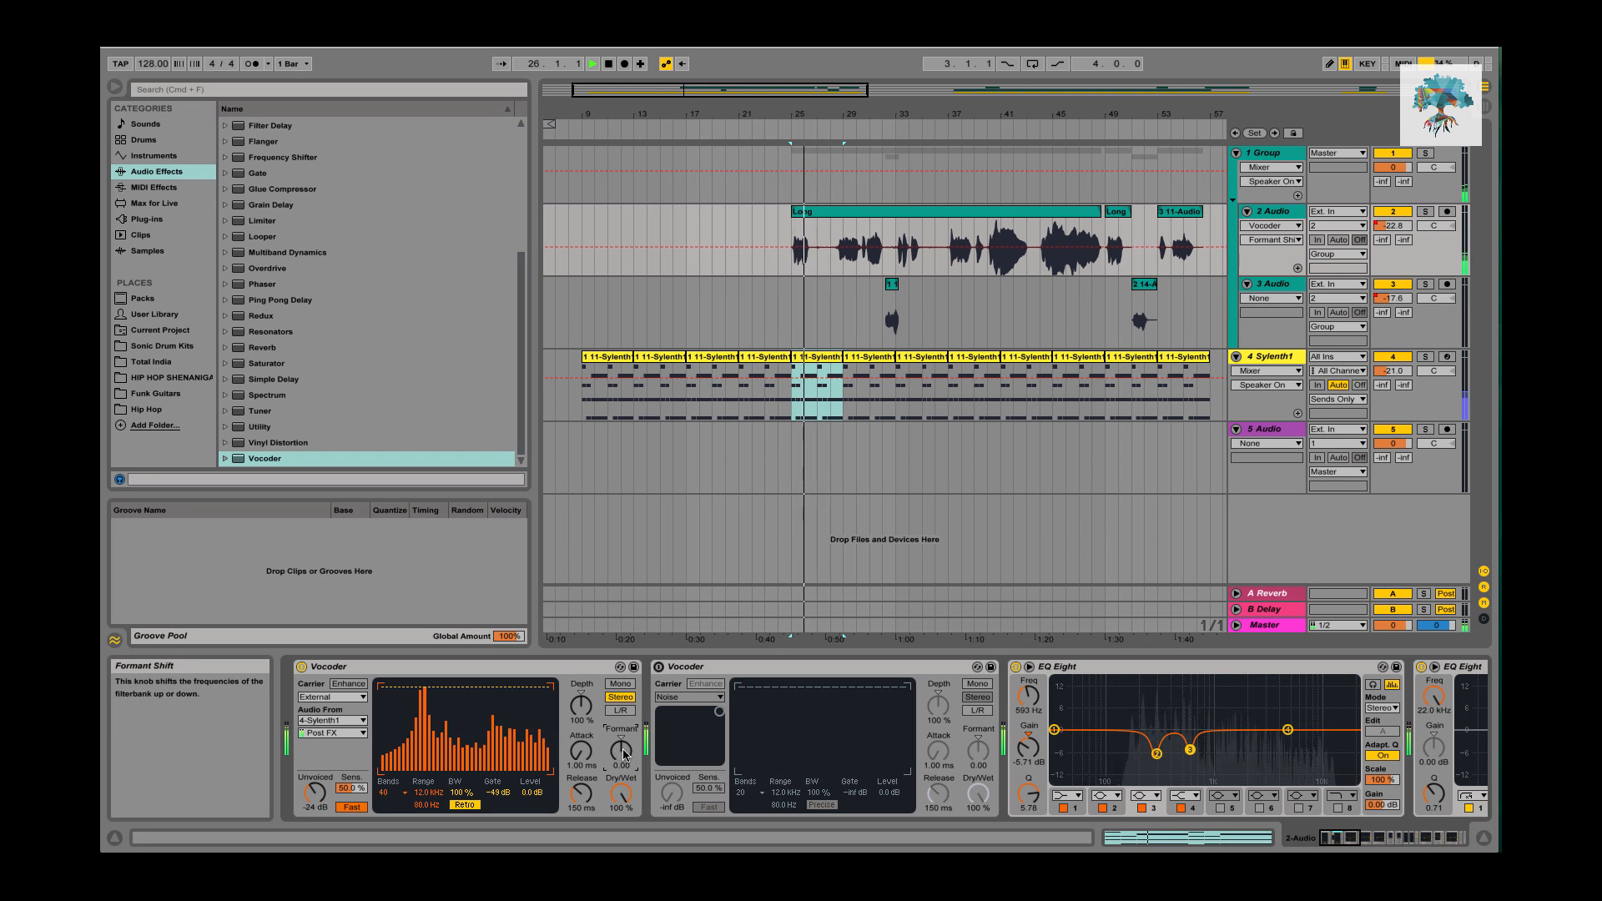
key("space")
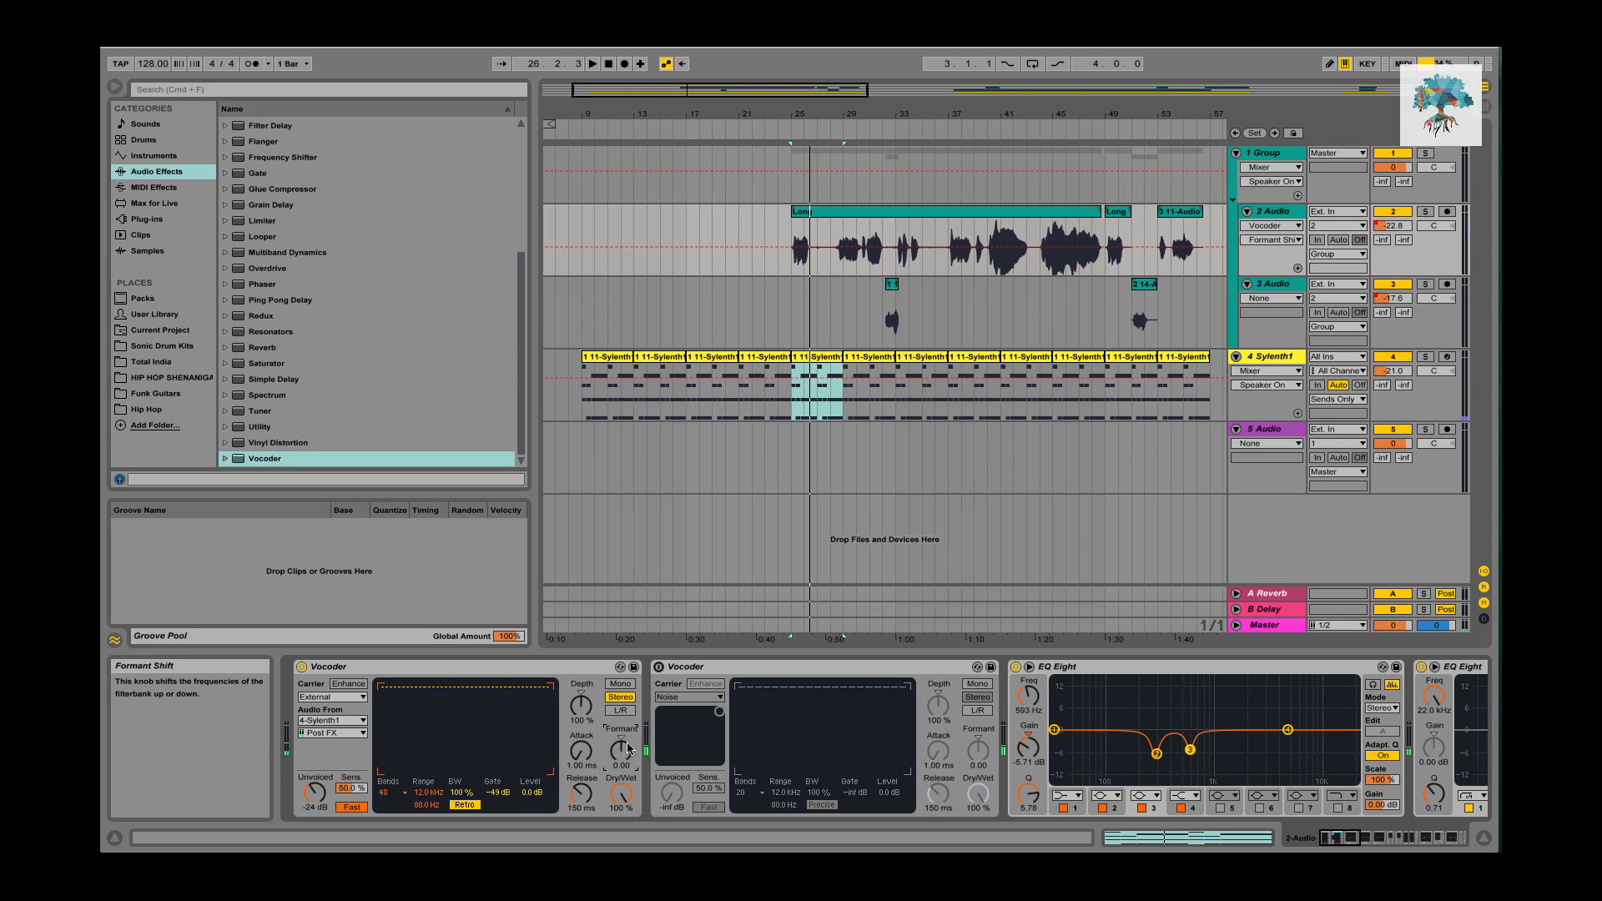
type("3")
key("Return")
key("space")
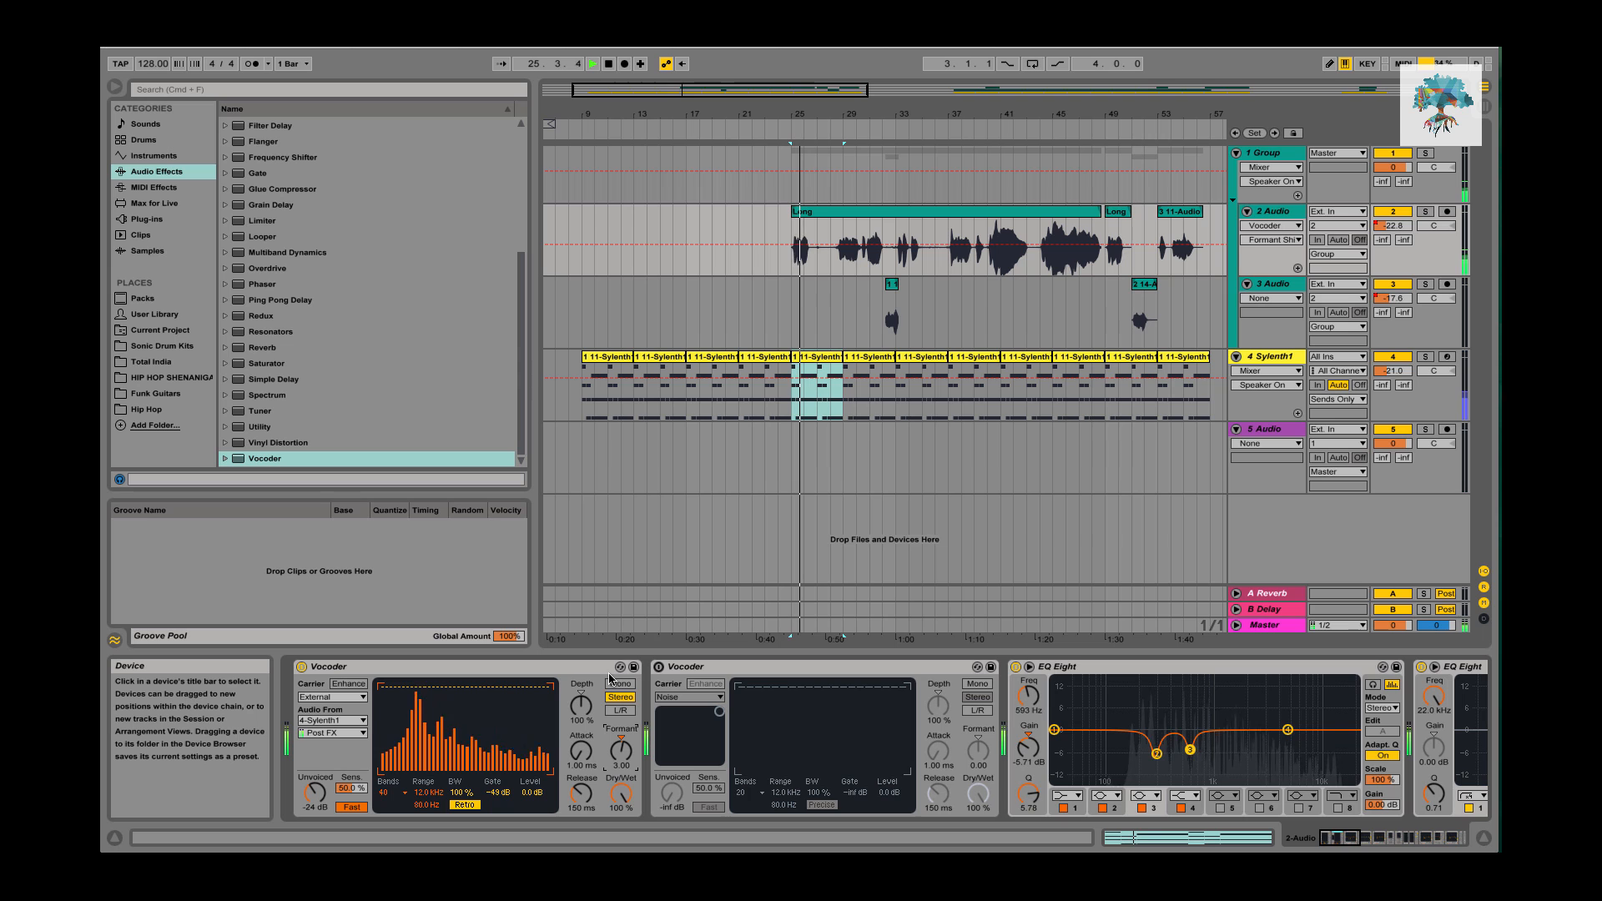
key("space")
Raise the first Vocoder's Formant far above 3.00 and play the vocal from bar 25.
left_click_drag(621, 751, 624, 747)
key("space")
key("space")
key("space")
key("space")
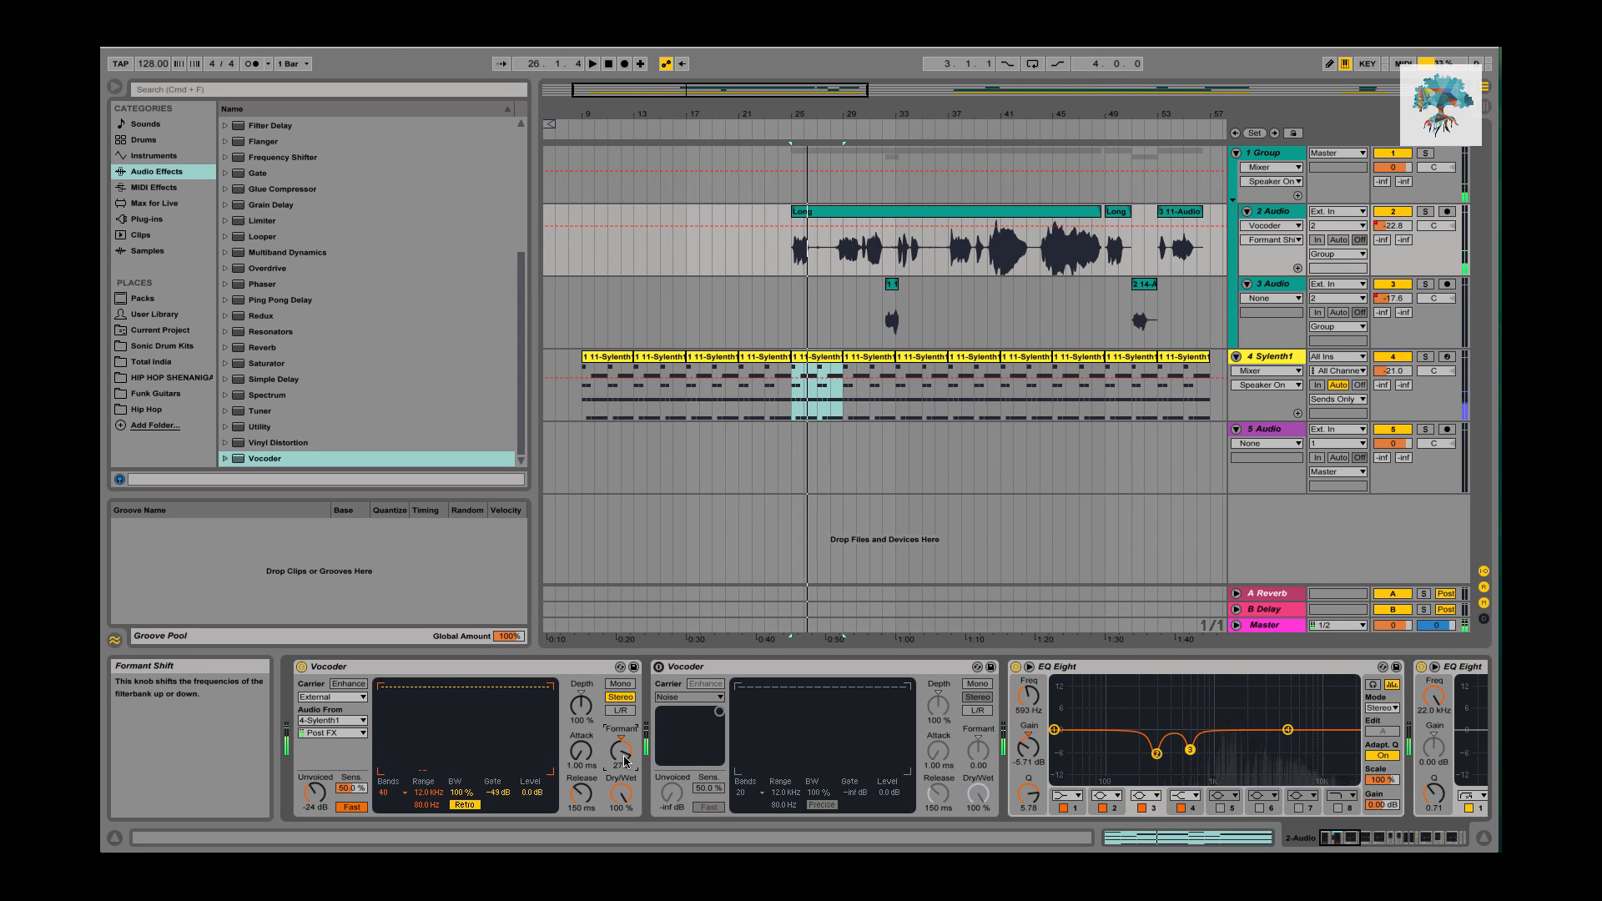
Set the first Vocoder's Formant to 3.00 and play the vocal from bar 25.
type("3")
key("Return")
key("space")
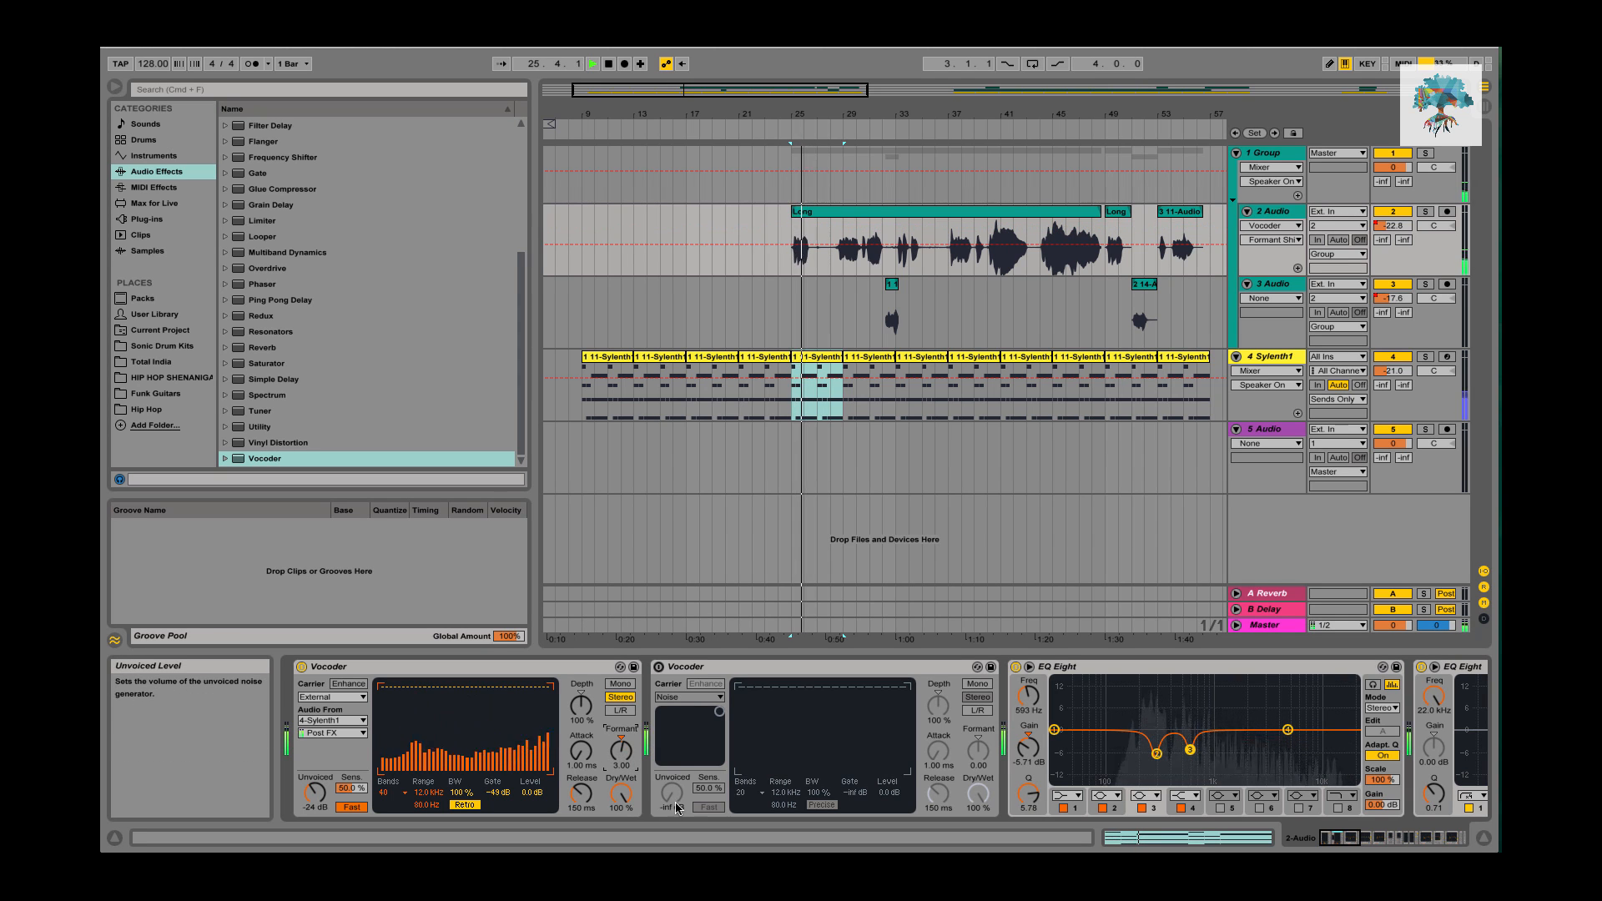
key("space")
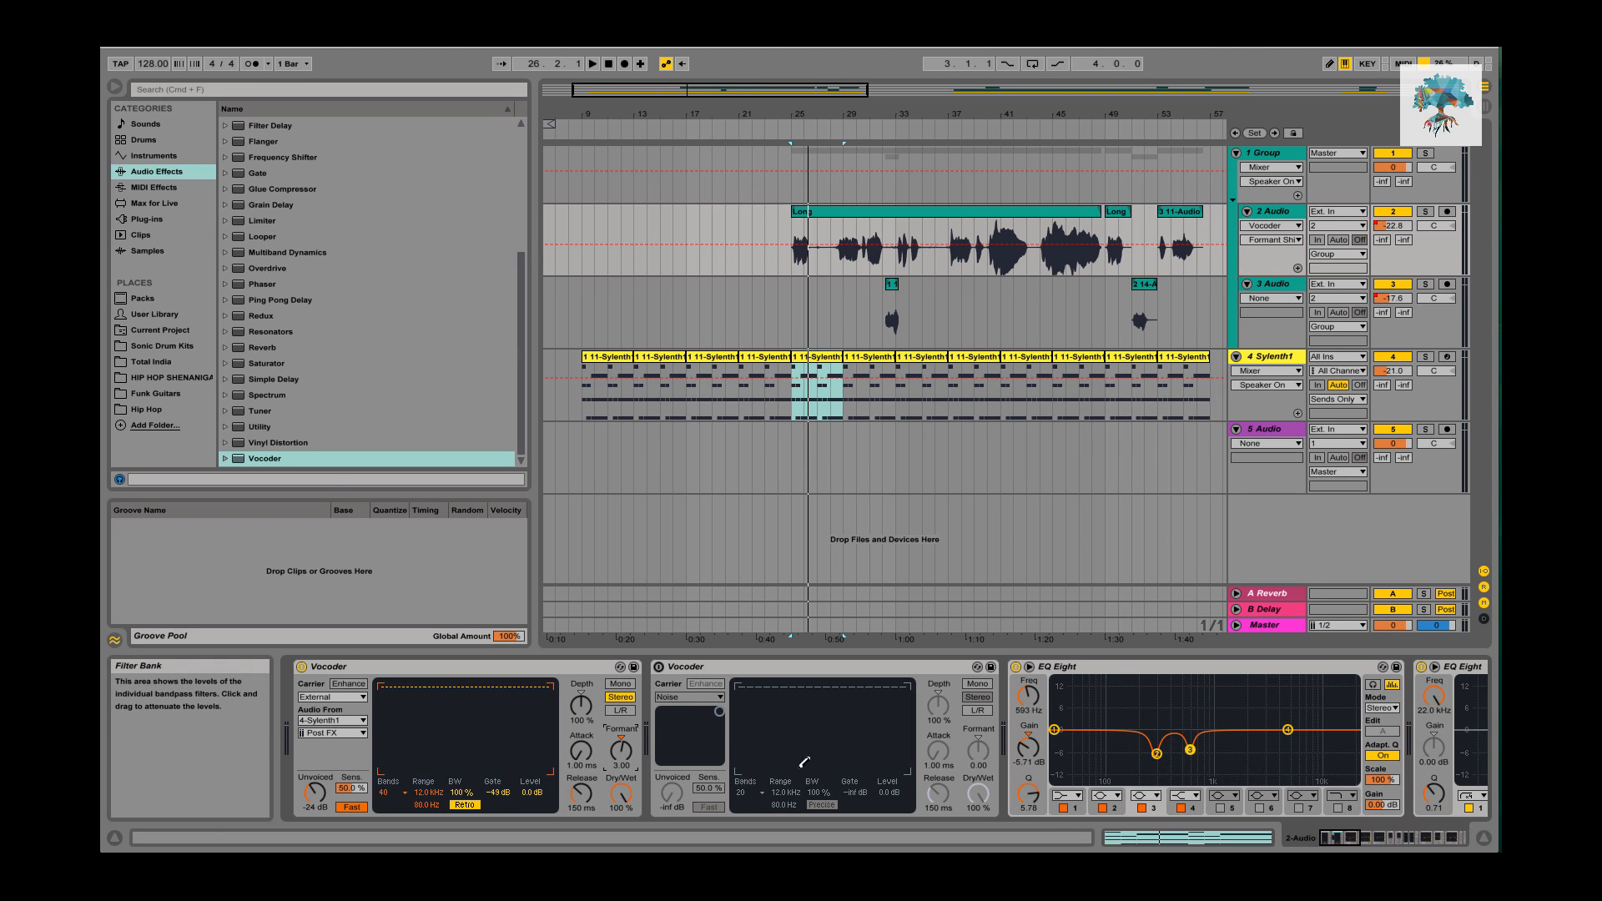
Activate the second Vocoder to check its default gate and output level, and deactivate it.
left_click(659, 667)
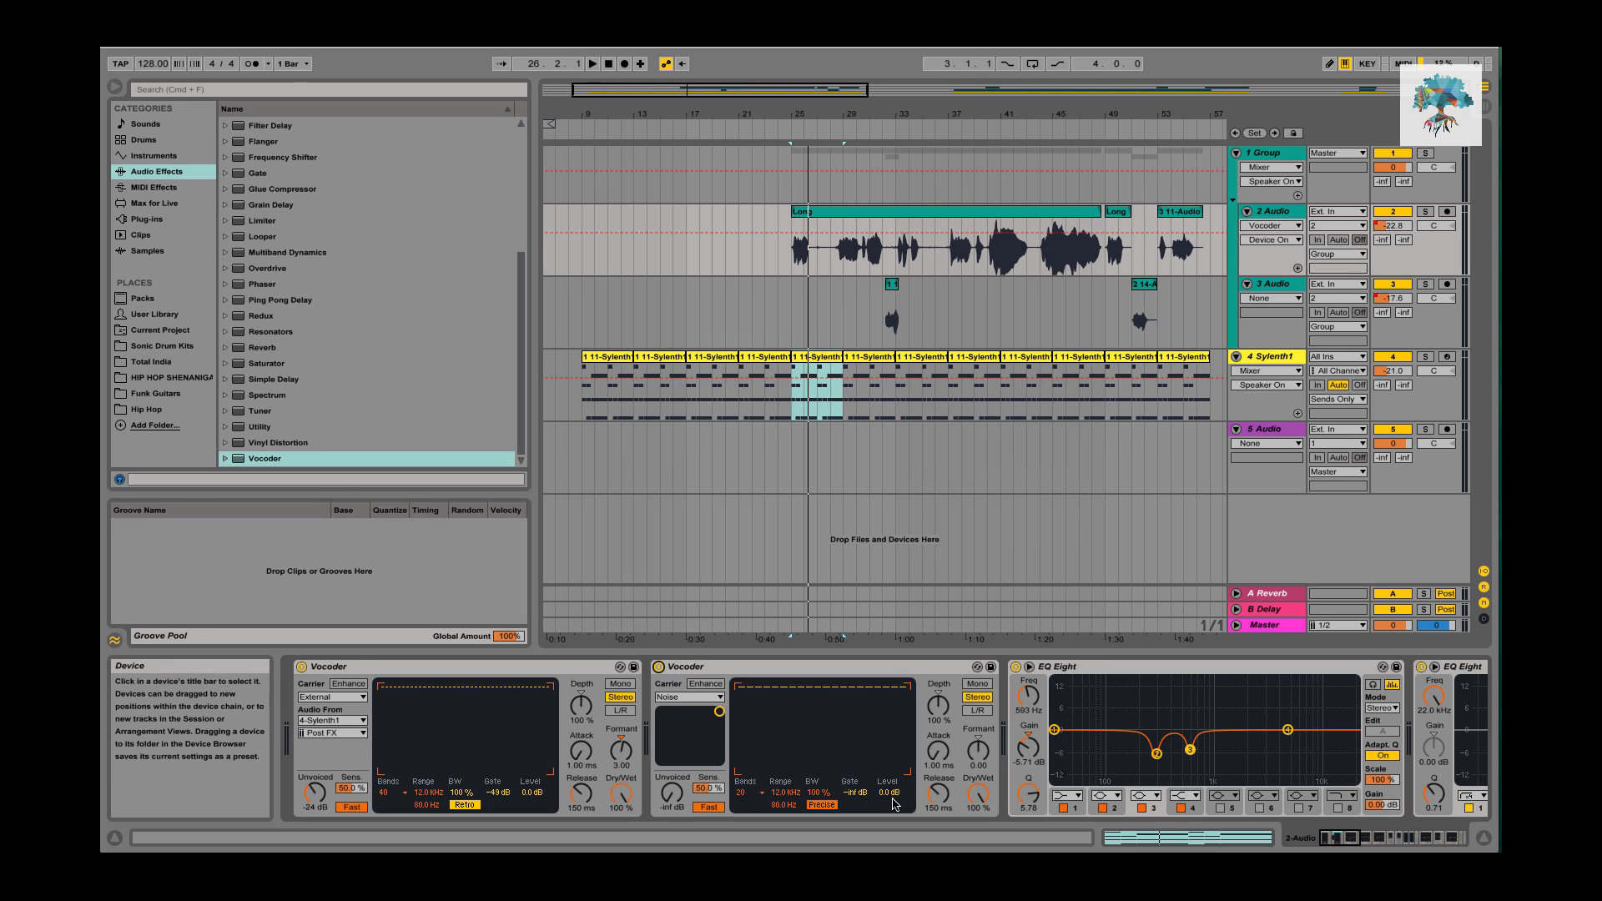
left_click(660, 668)
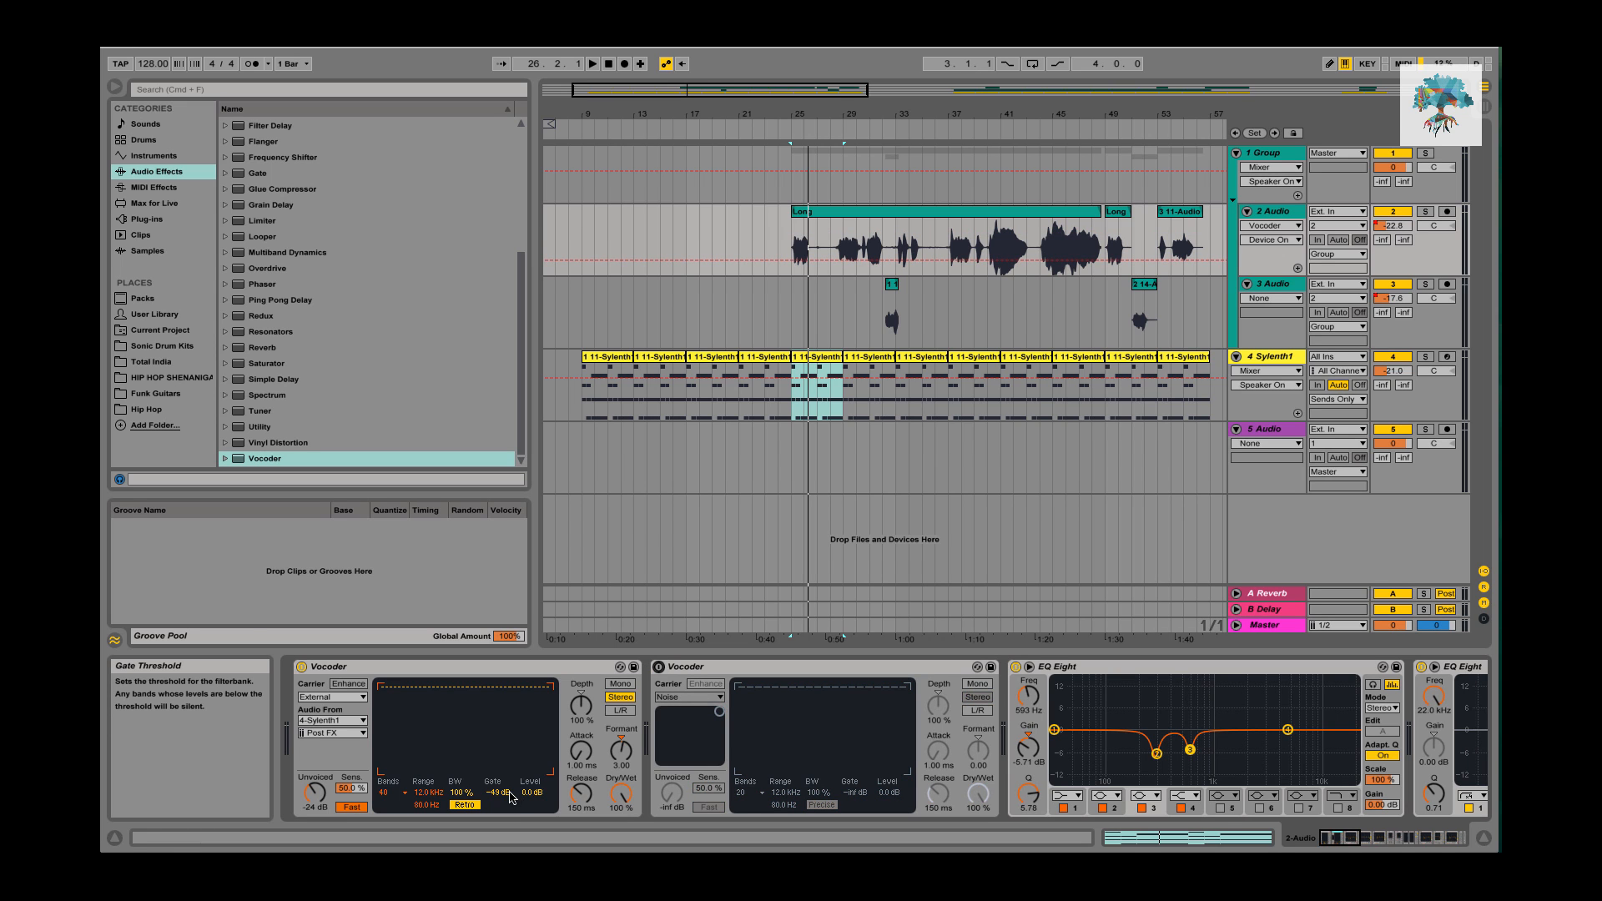
Play the vocal from bar 25 with the first Vocoder's Gate raised sharply and again after undoing that change.
key("space")
left_click_drag(509, 795, 509, 666)
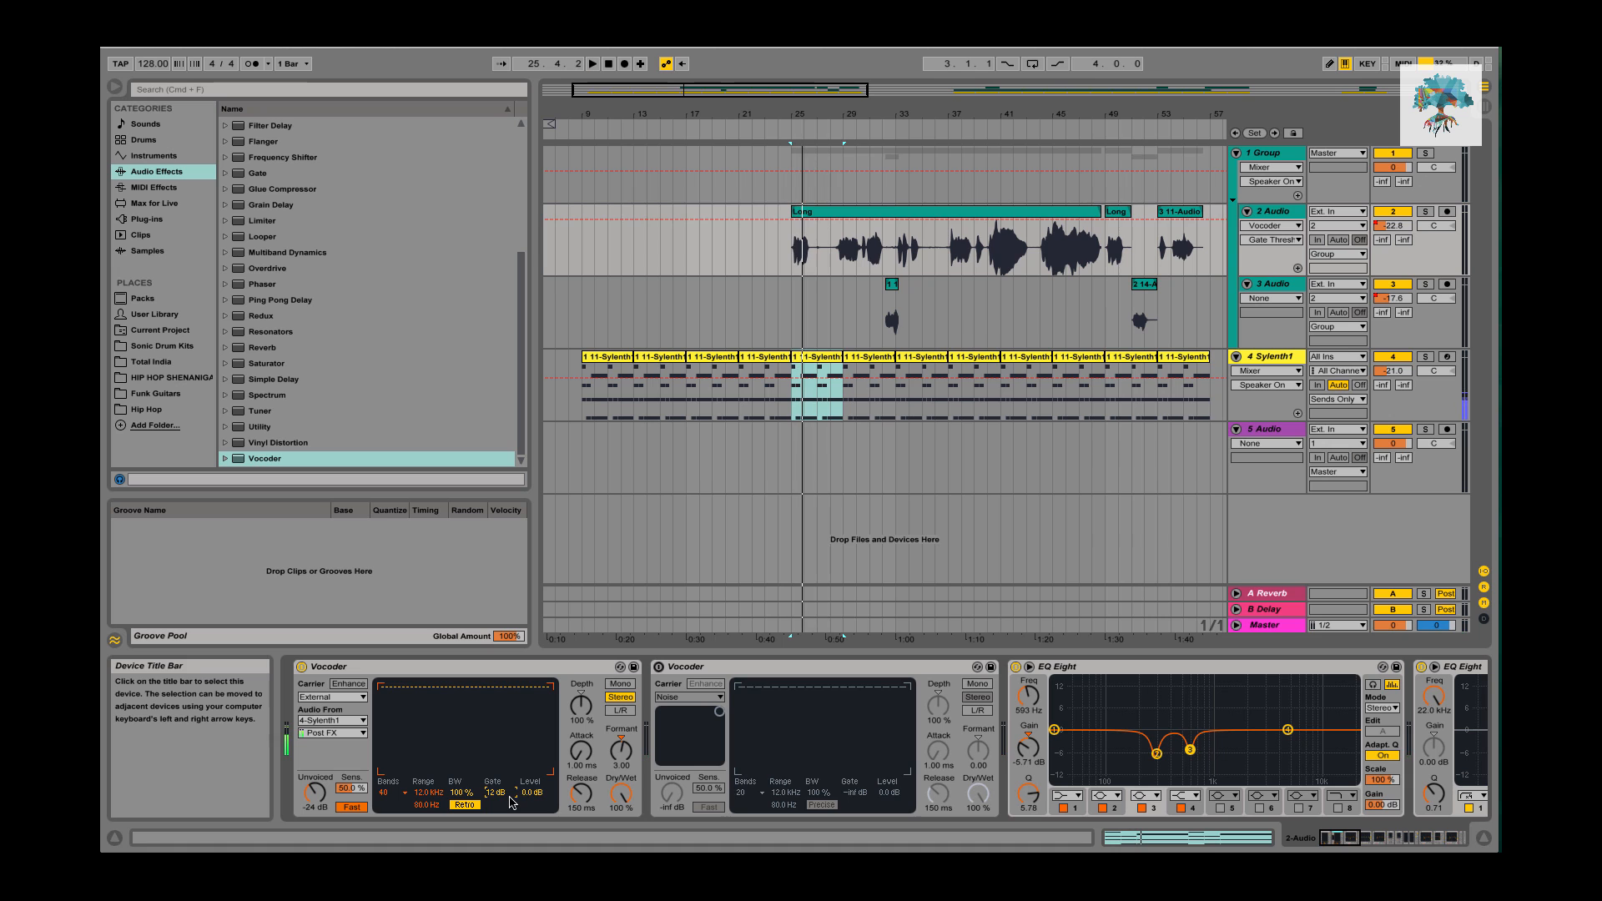
key("super+z")
key("space")
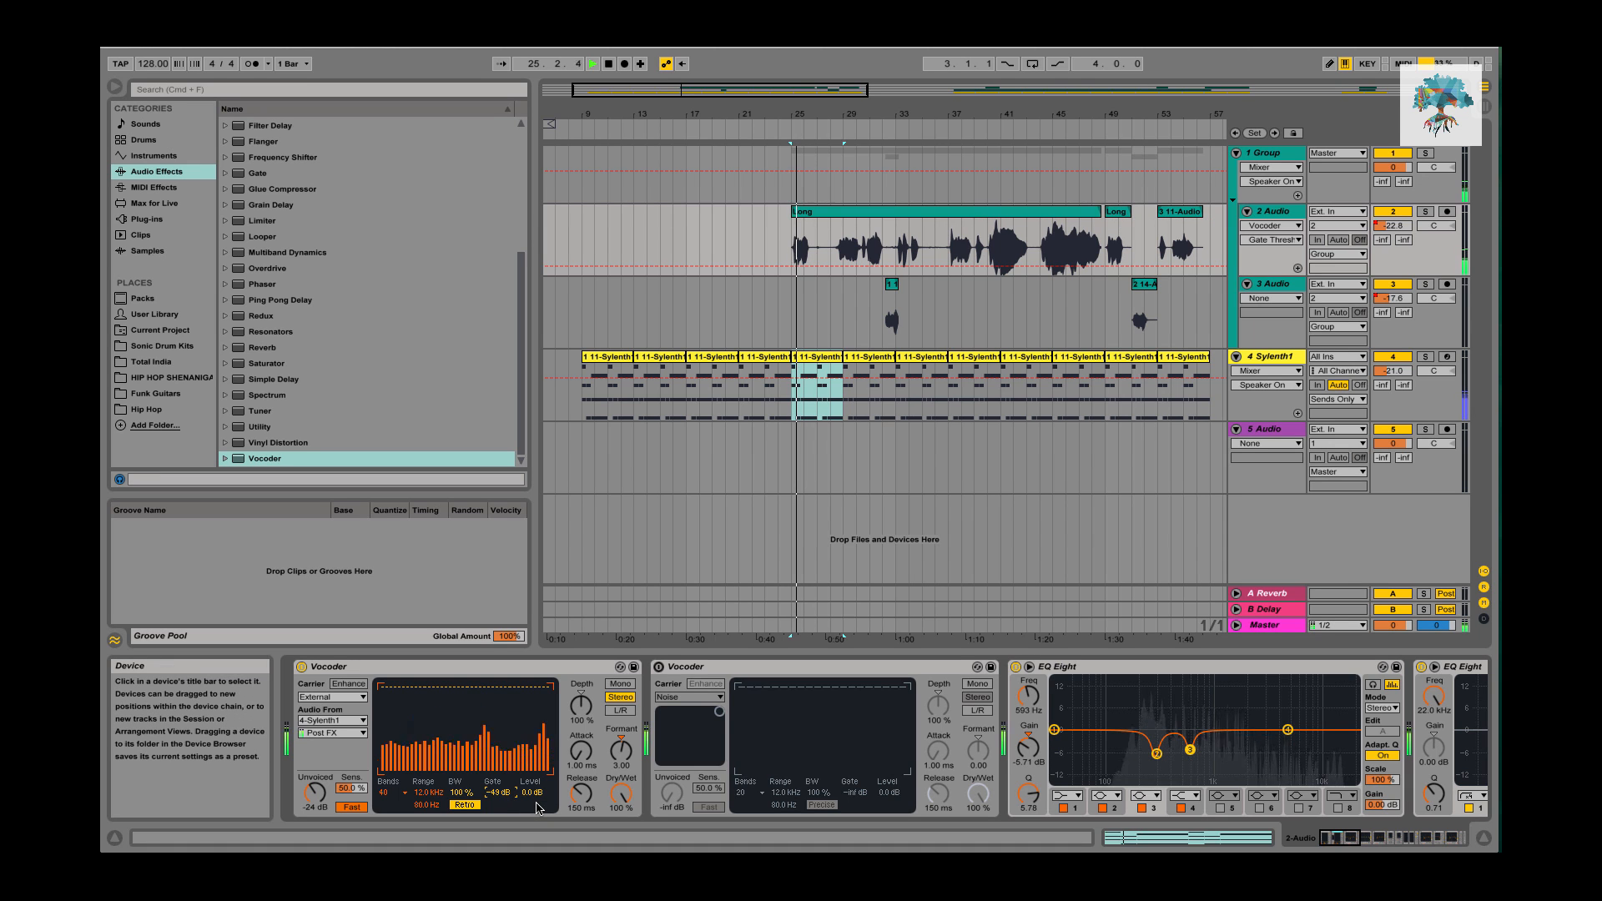
key("space")
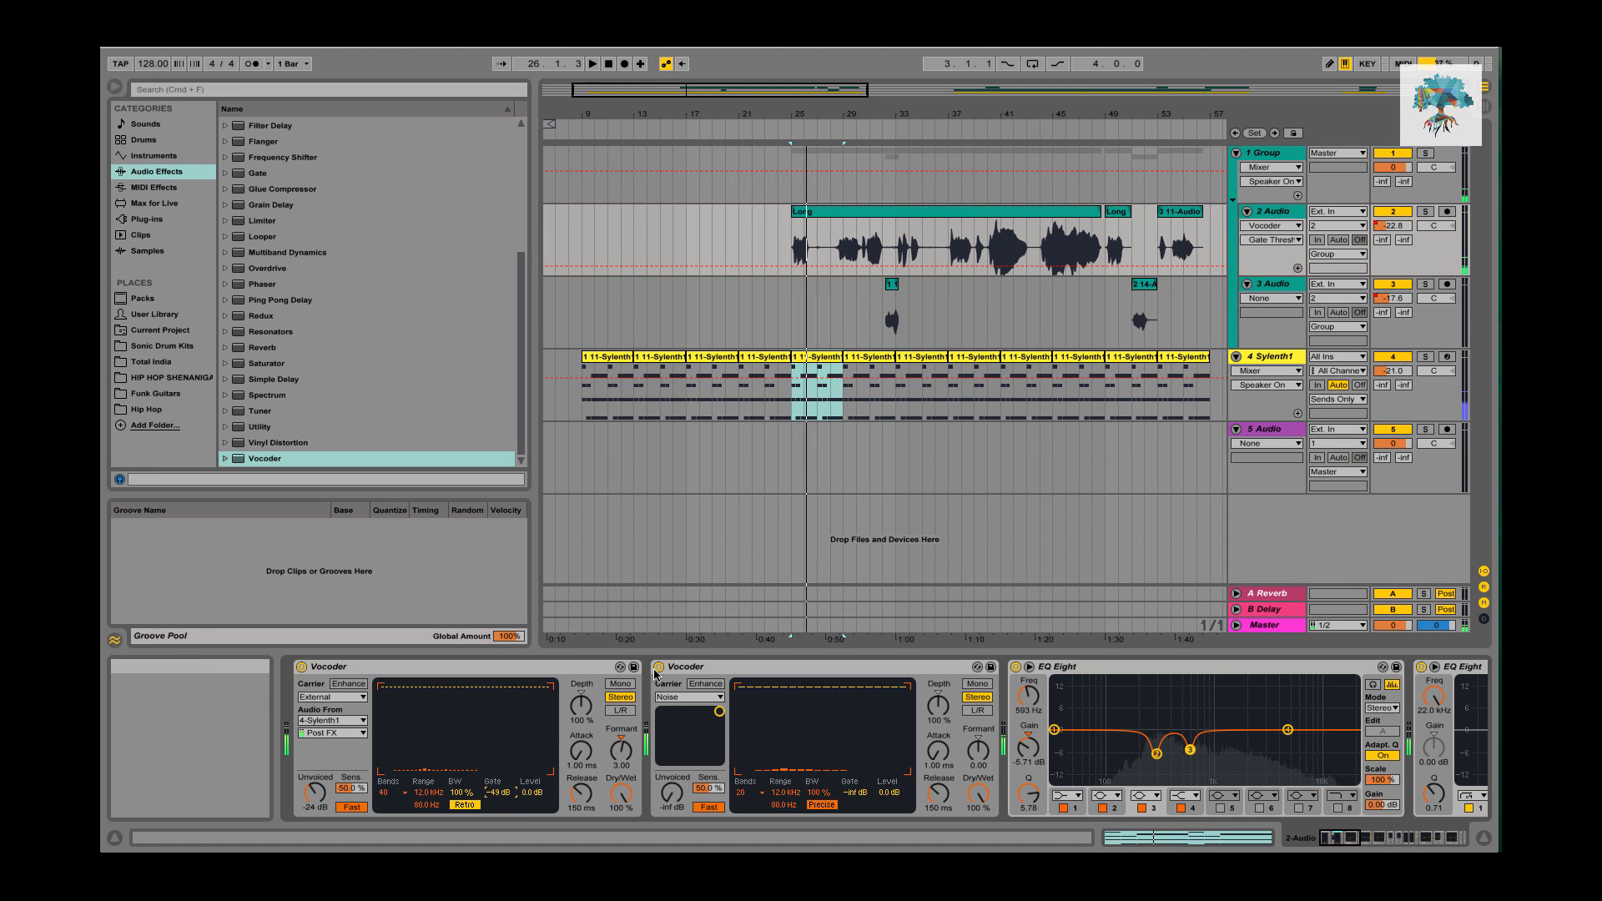
Deactivate the second Vocoder and compare the vocal with the first Vocoder's Gate lowered to -inf dB and with that change undone.
left_click(659, 667)
key("space")
key("space")
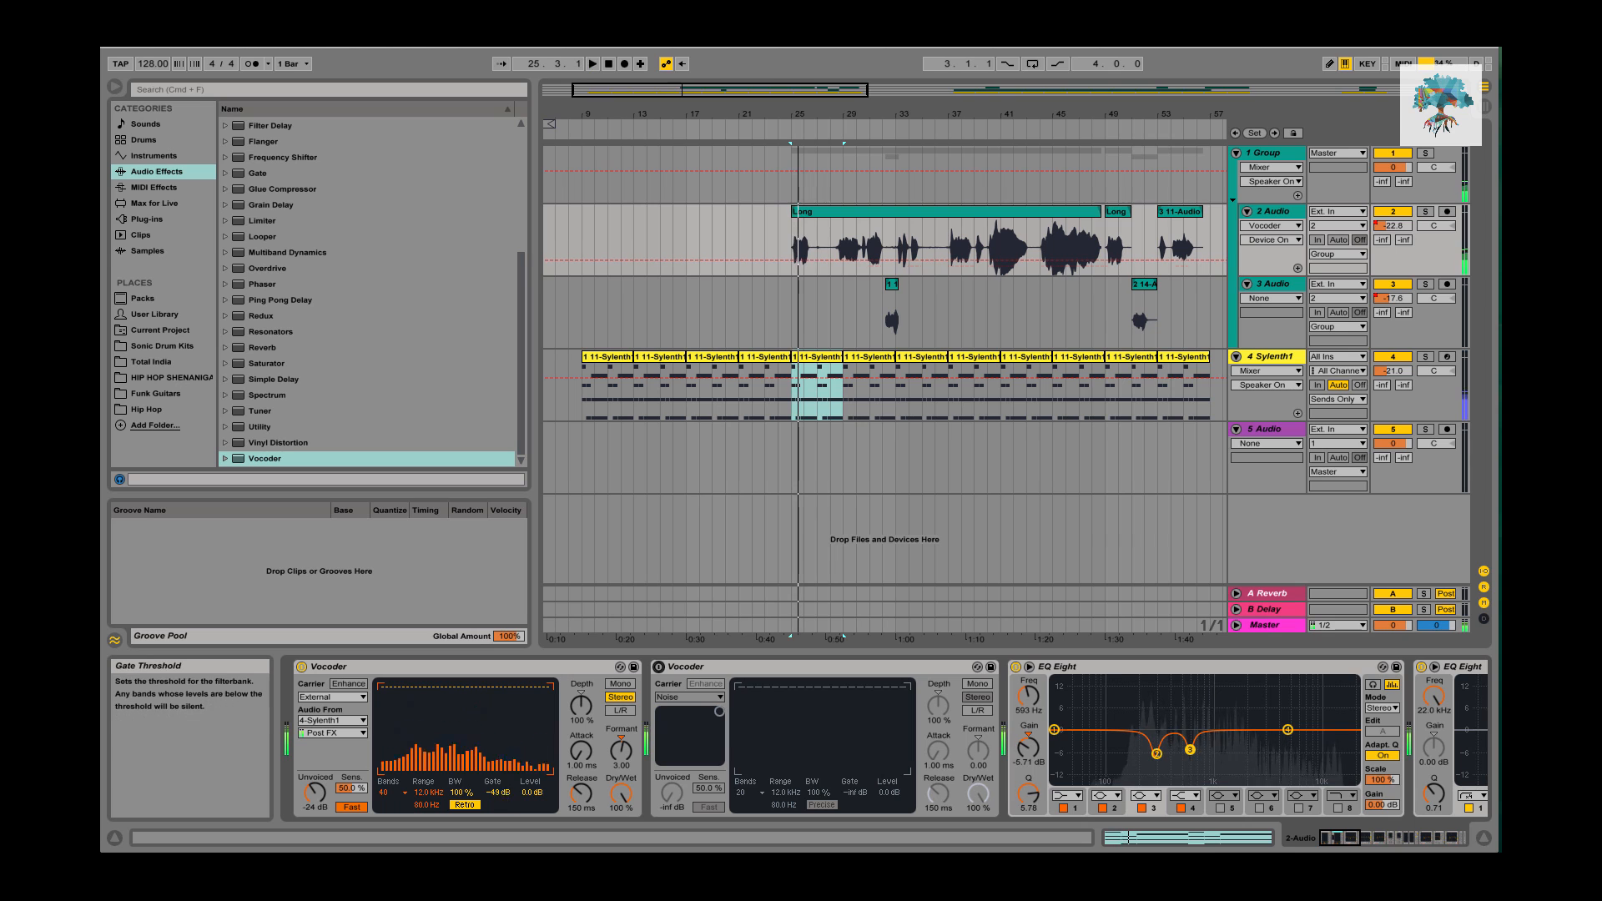
left_click_drag(506, 794, 506, 826)
key("space")
scroll(506, 794, "right", 1)
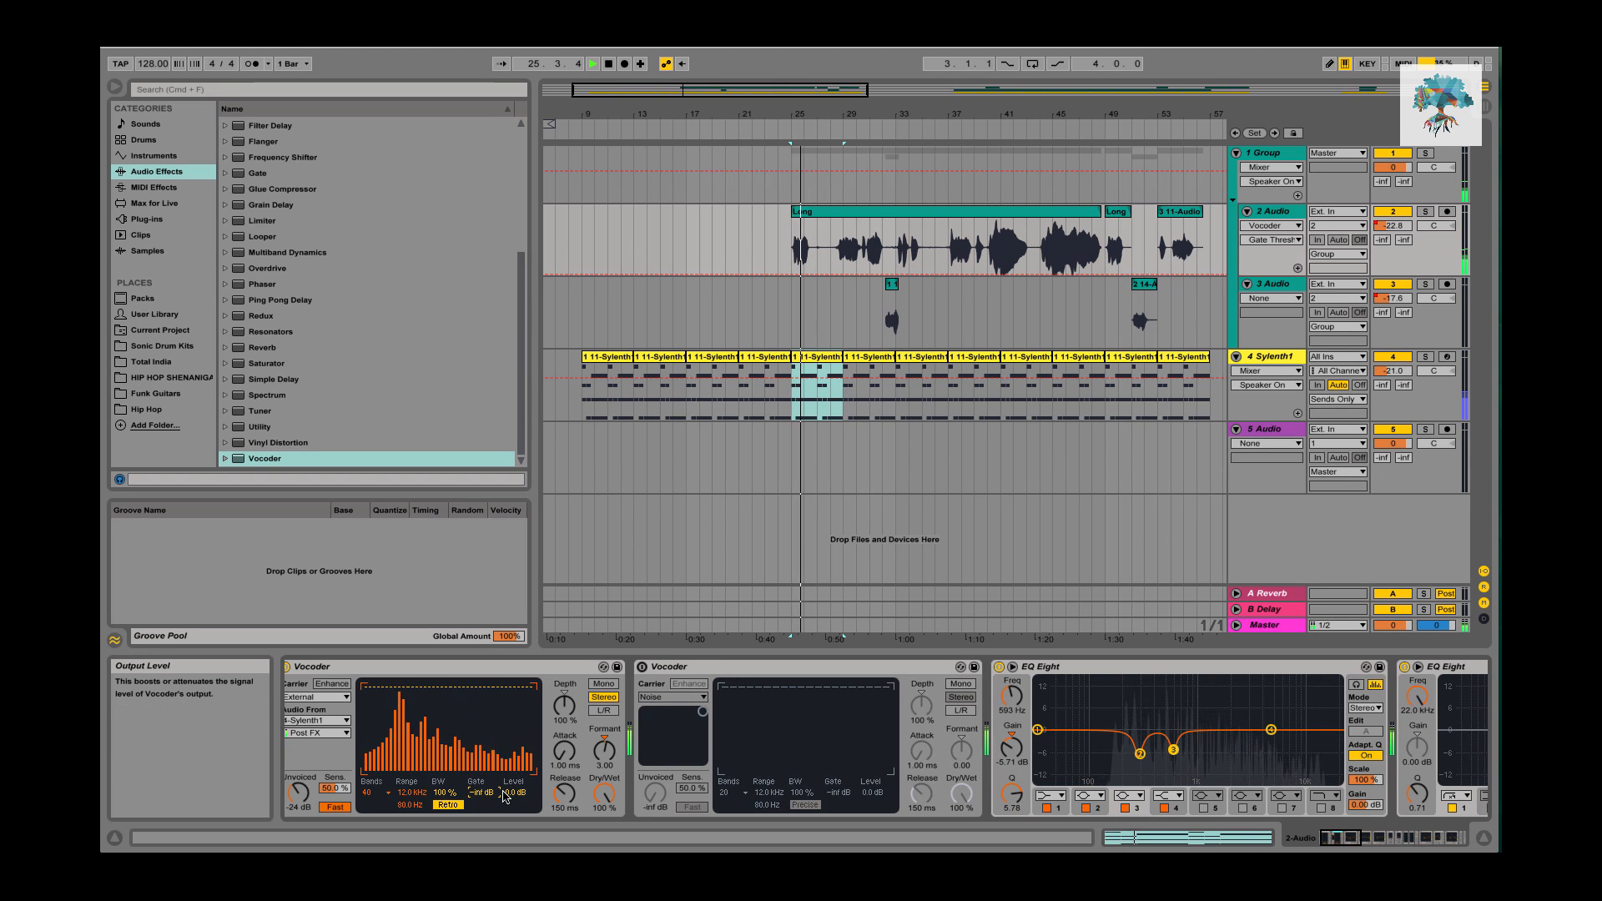
key("super+z")
key("space")
key("space")
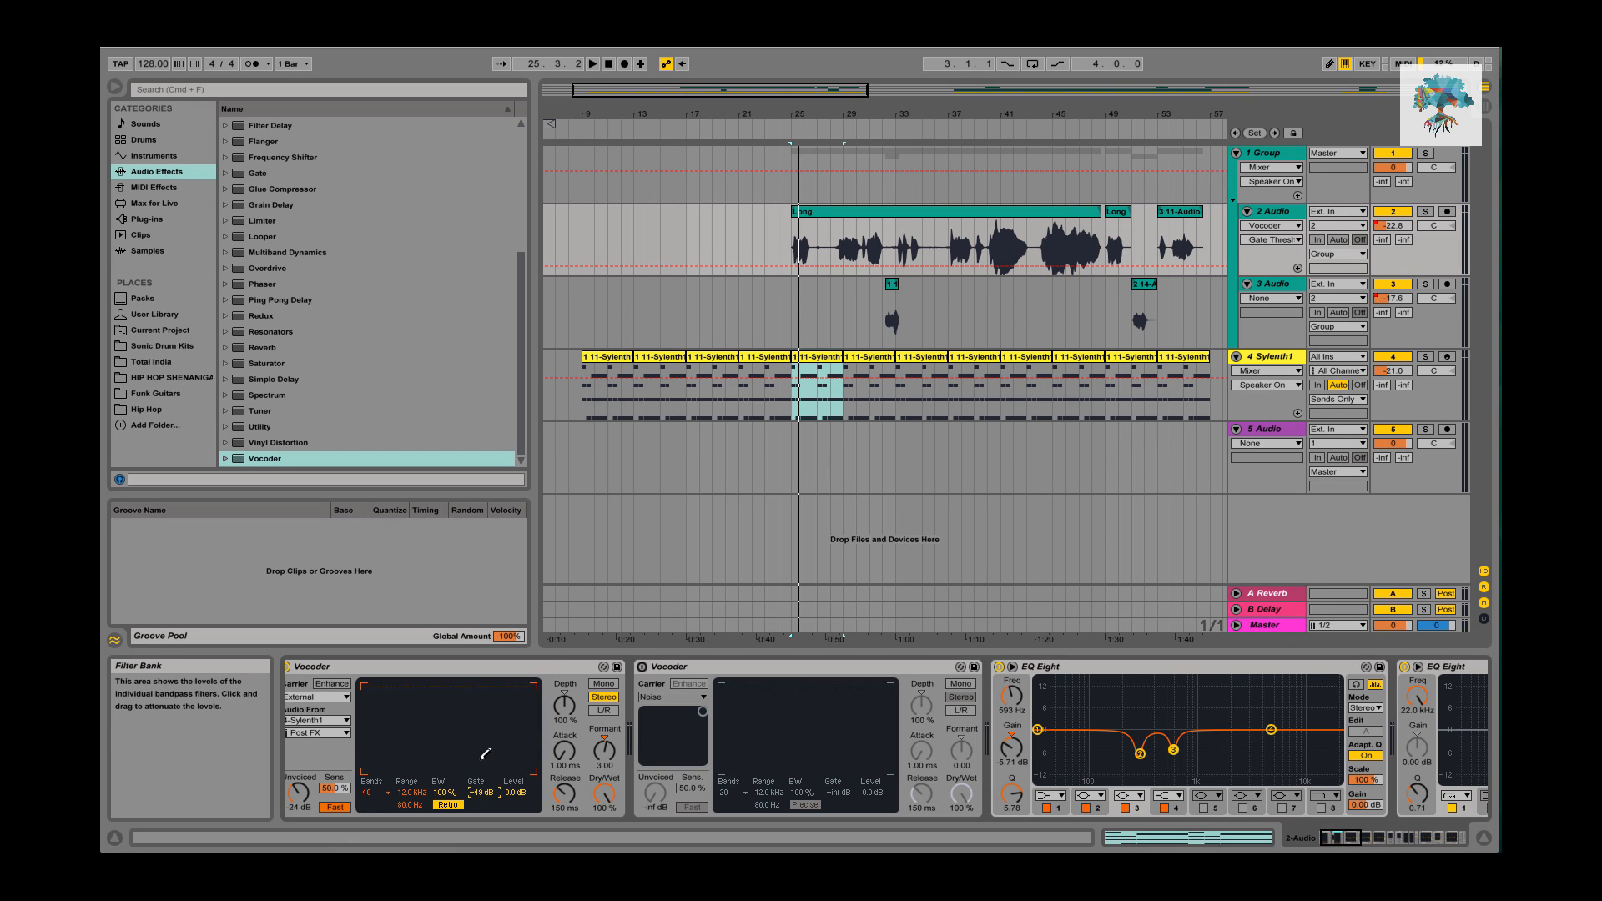
key("b")
scroll(489, 715, "left", 1)
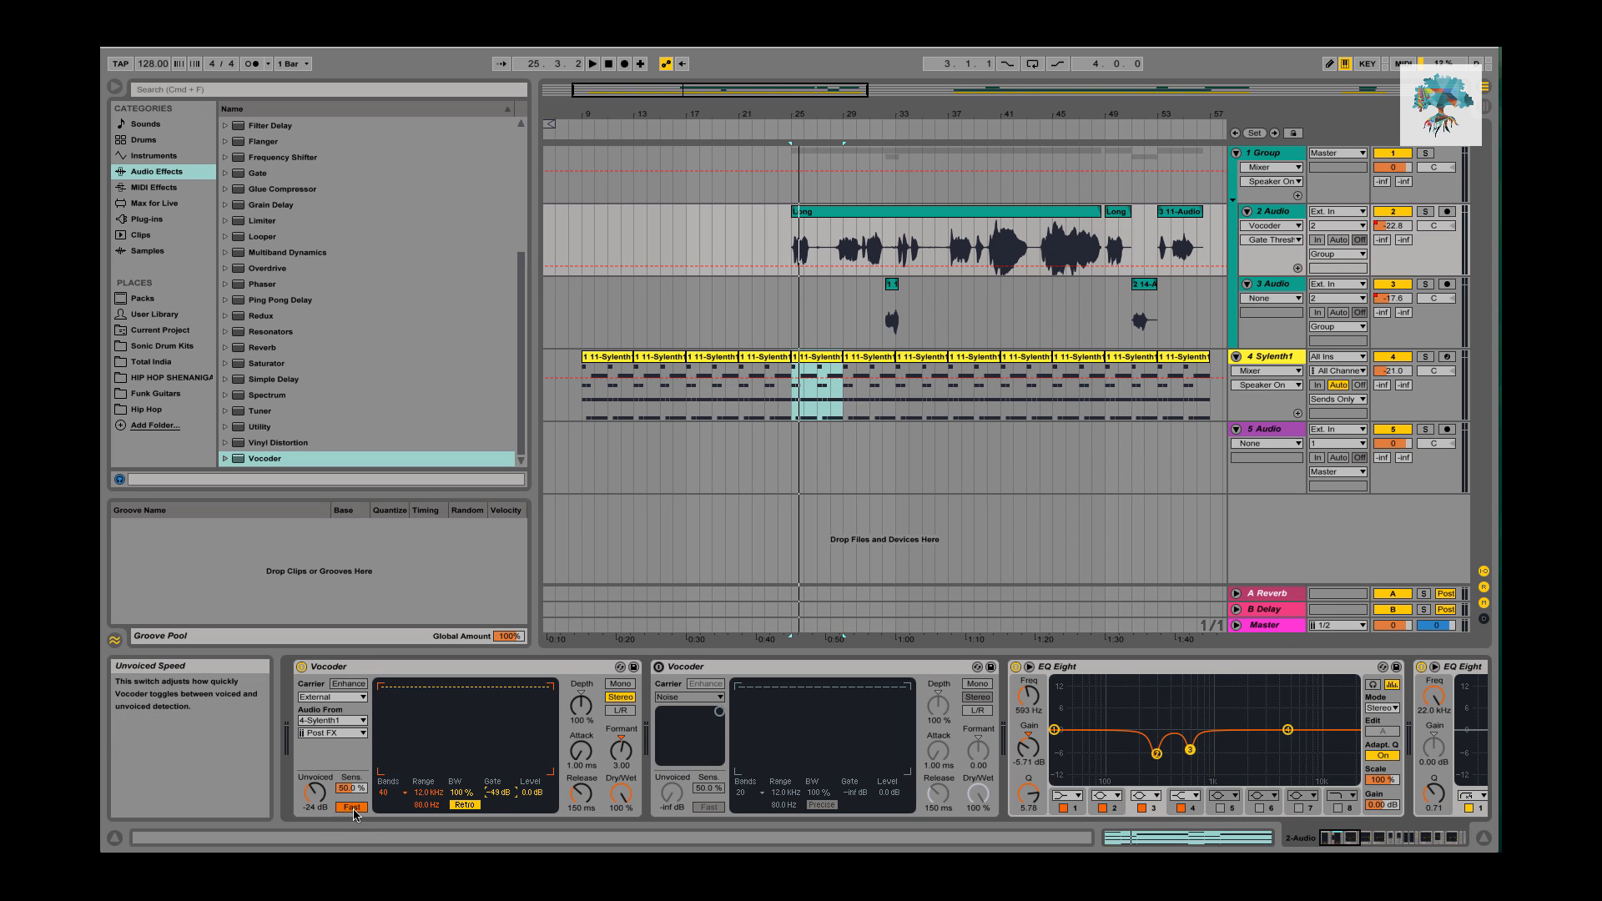
Delete the second Vocoder from the vocal track's device chain.
scroll(626, 743, "right", 12)
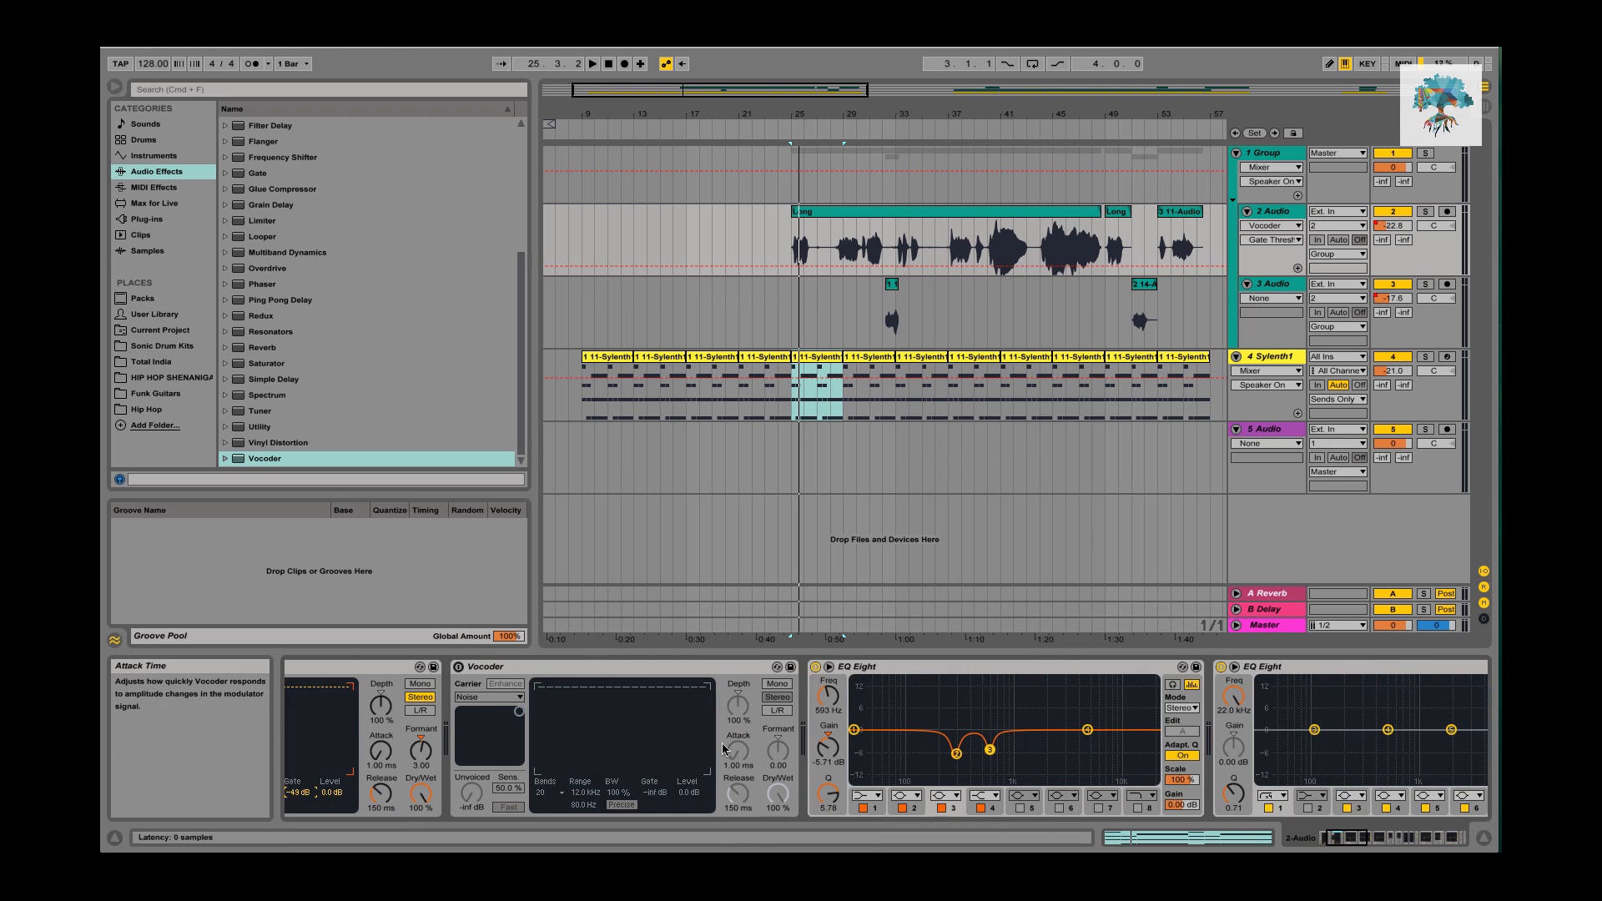
left_click(496, 666)
key("Delete")
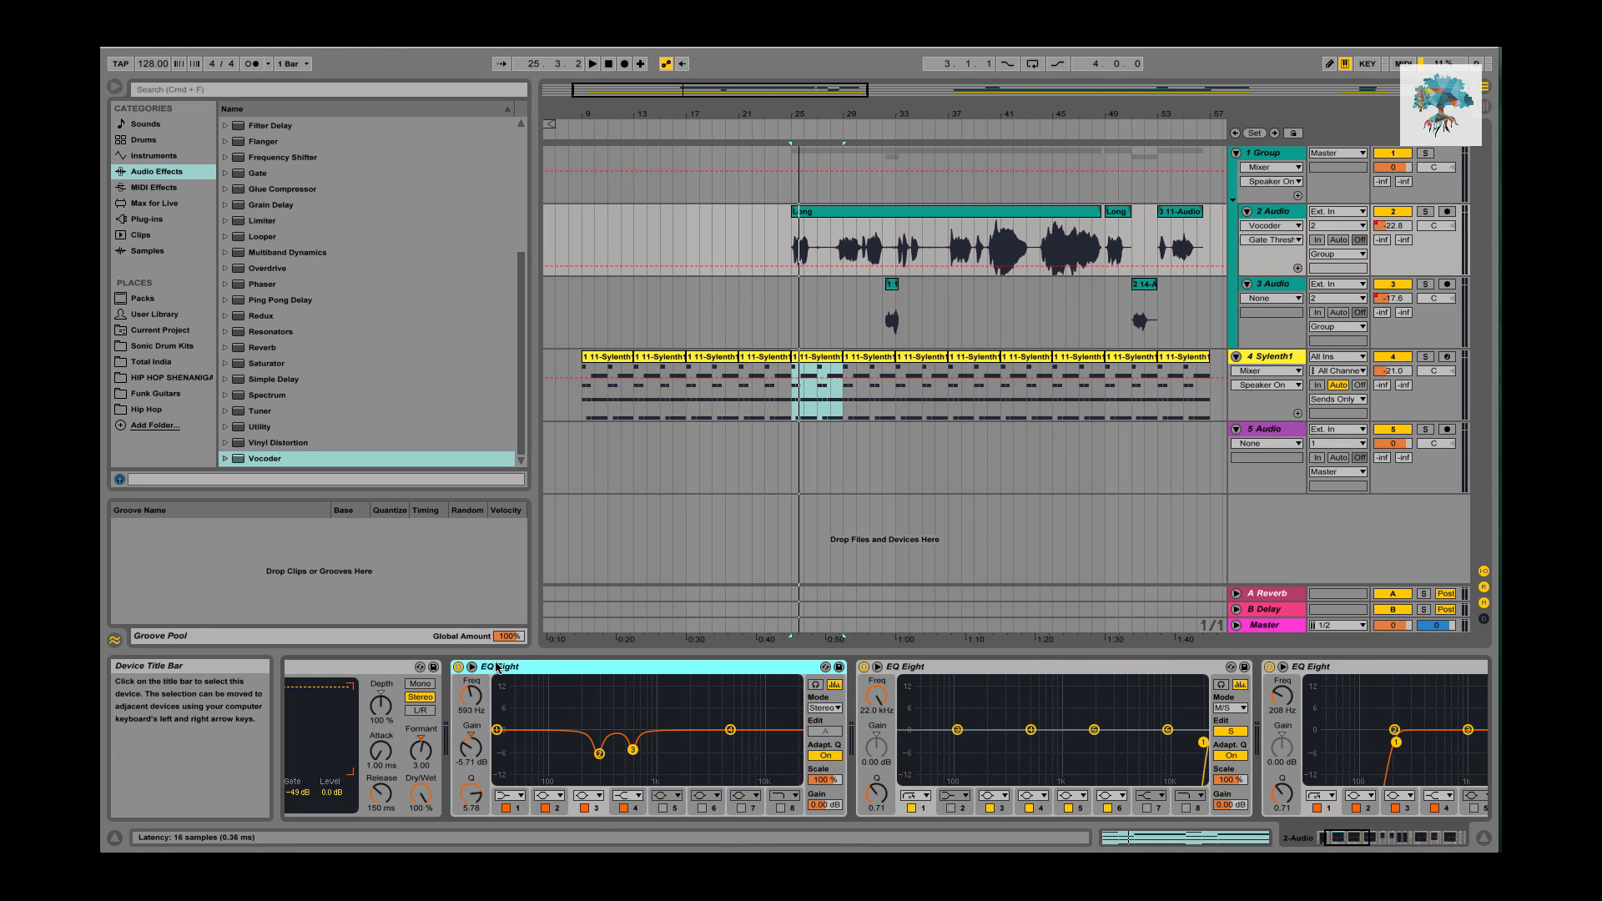
scroll(628, 697, "left", 7)
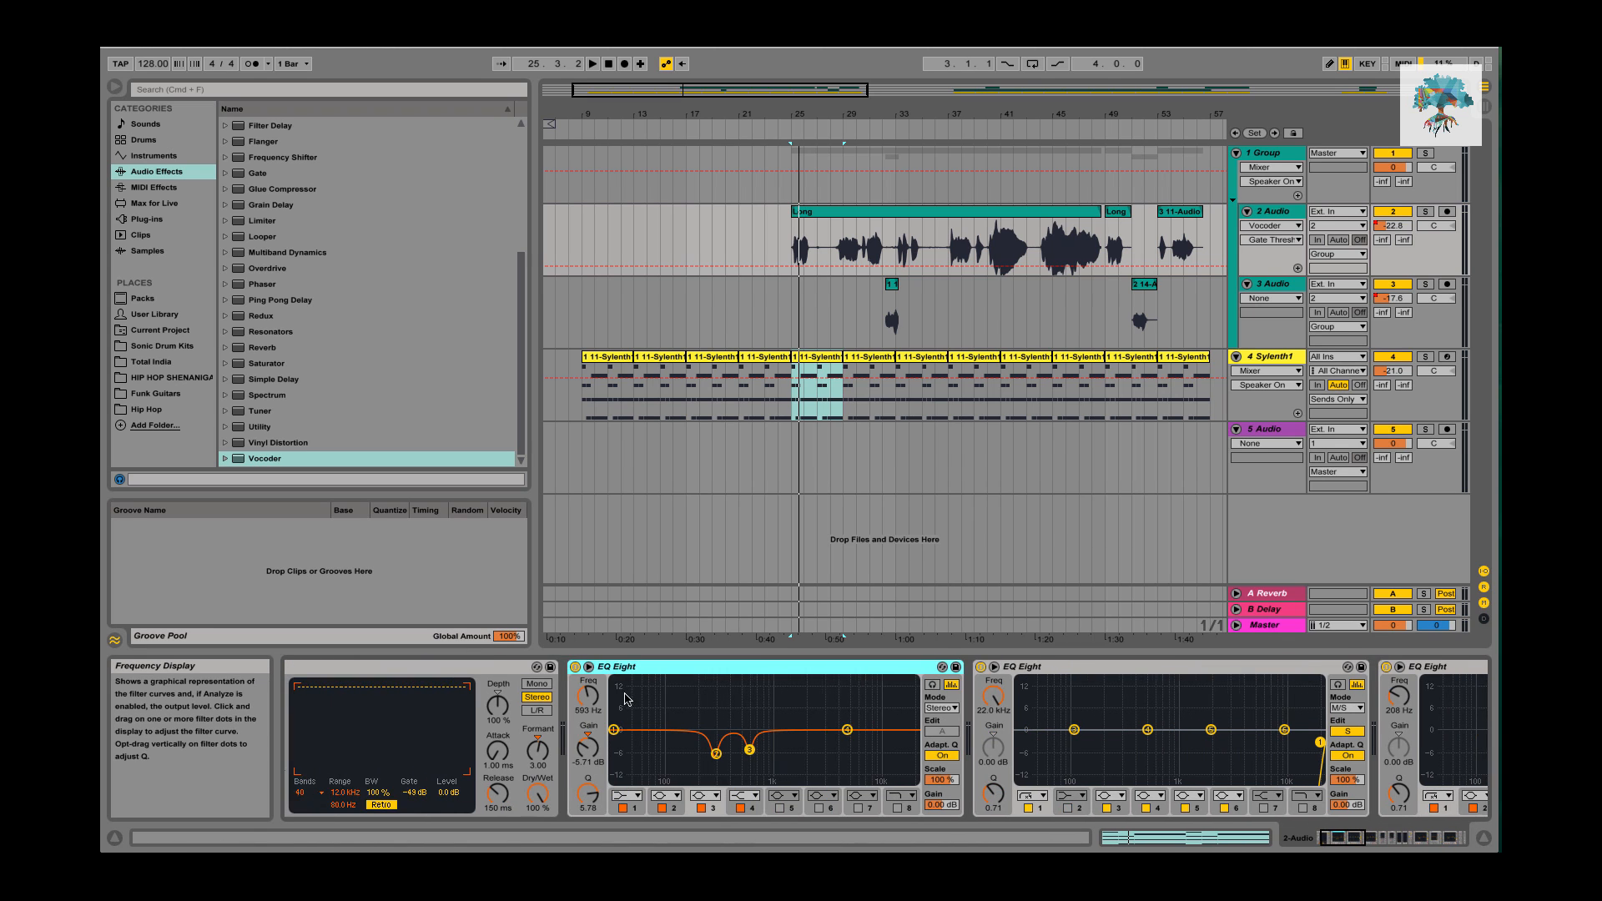
Compare the vocal with the first EQ Eight after the Vocoder bypassed and reactivated.
scroll(628, 699, "right", 10)
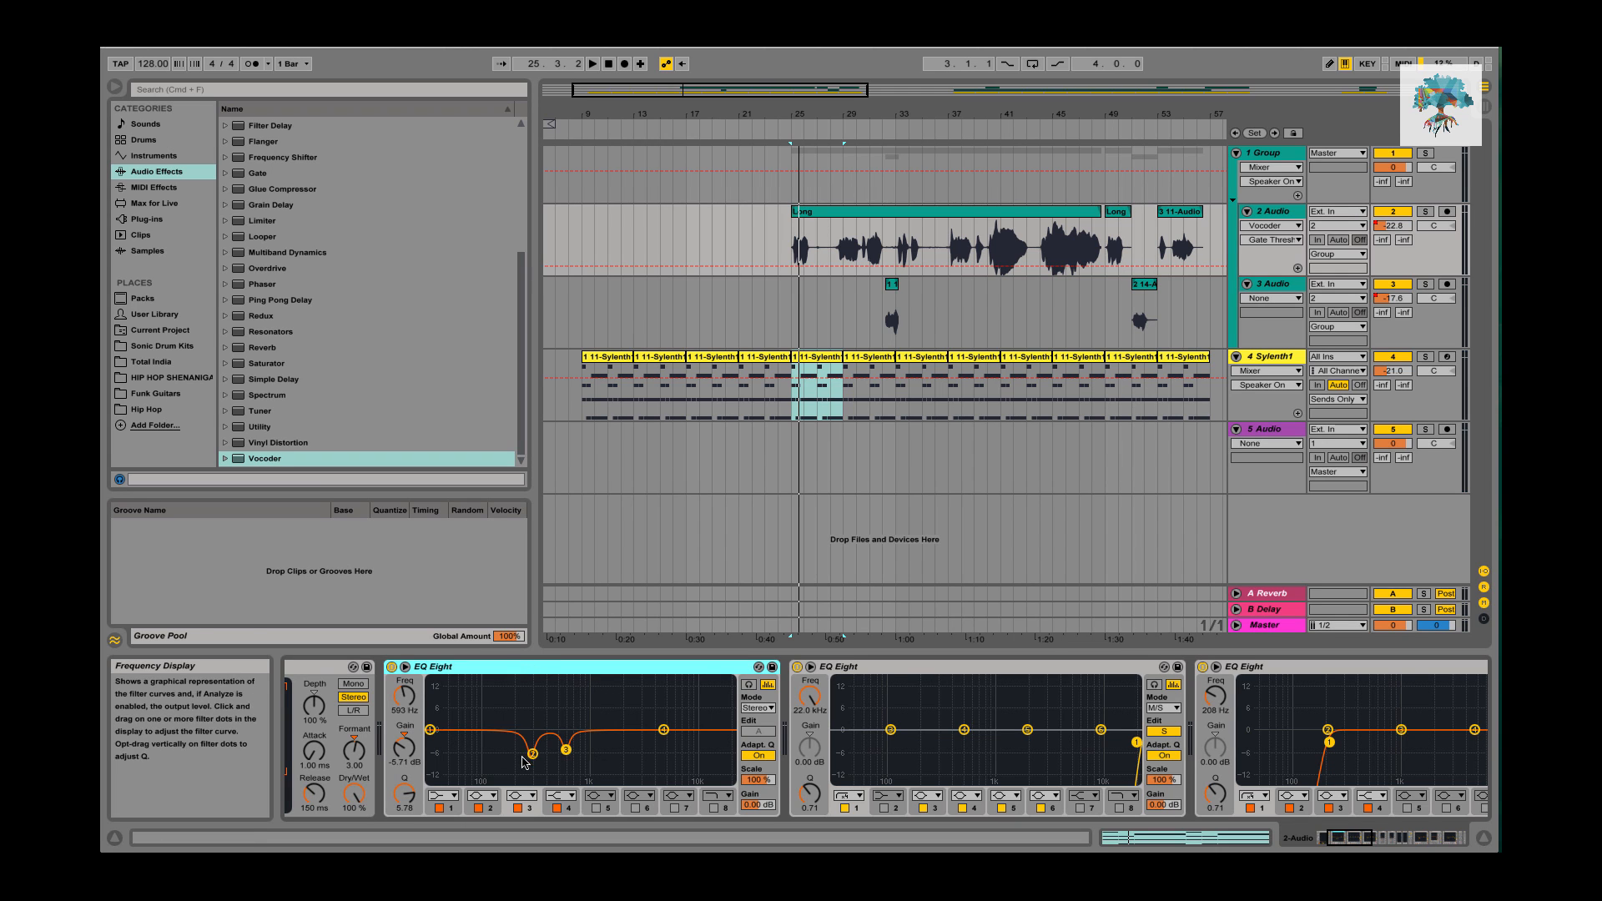
key("space")
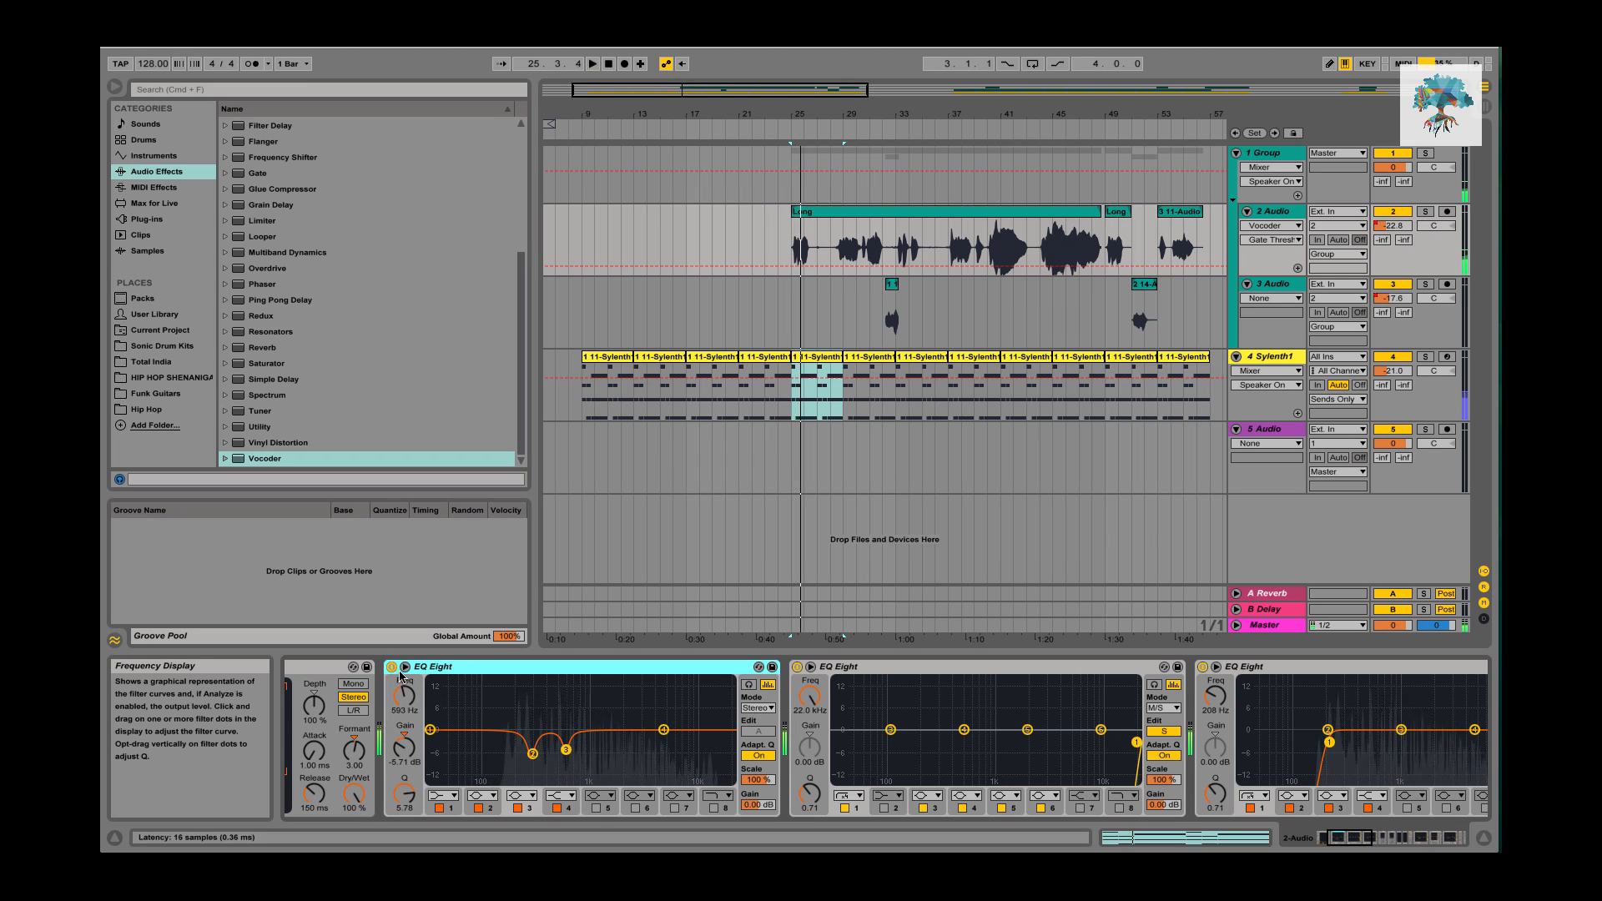
left_click(391, 667)
key("space")
key("space")
scroll(390, 670, "left", 1)
key("space")
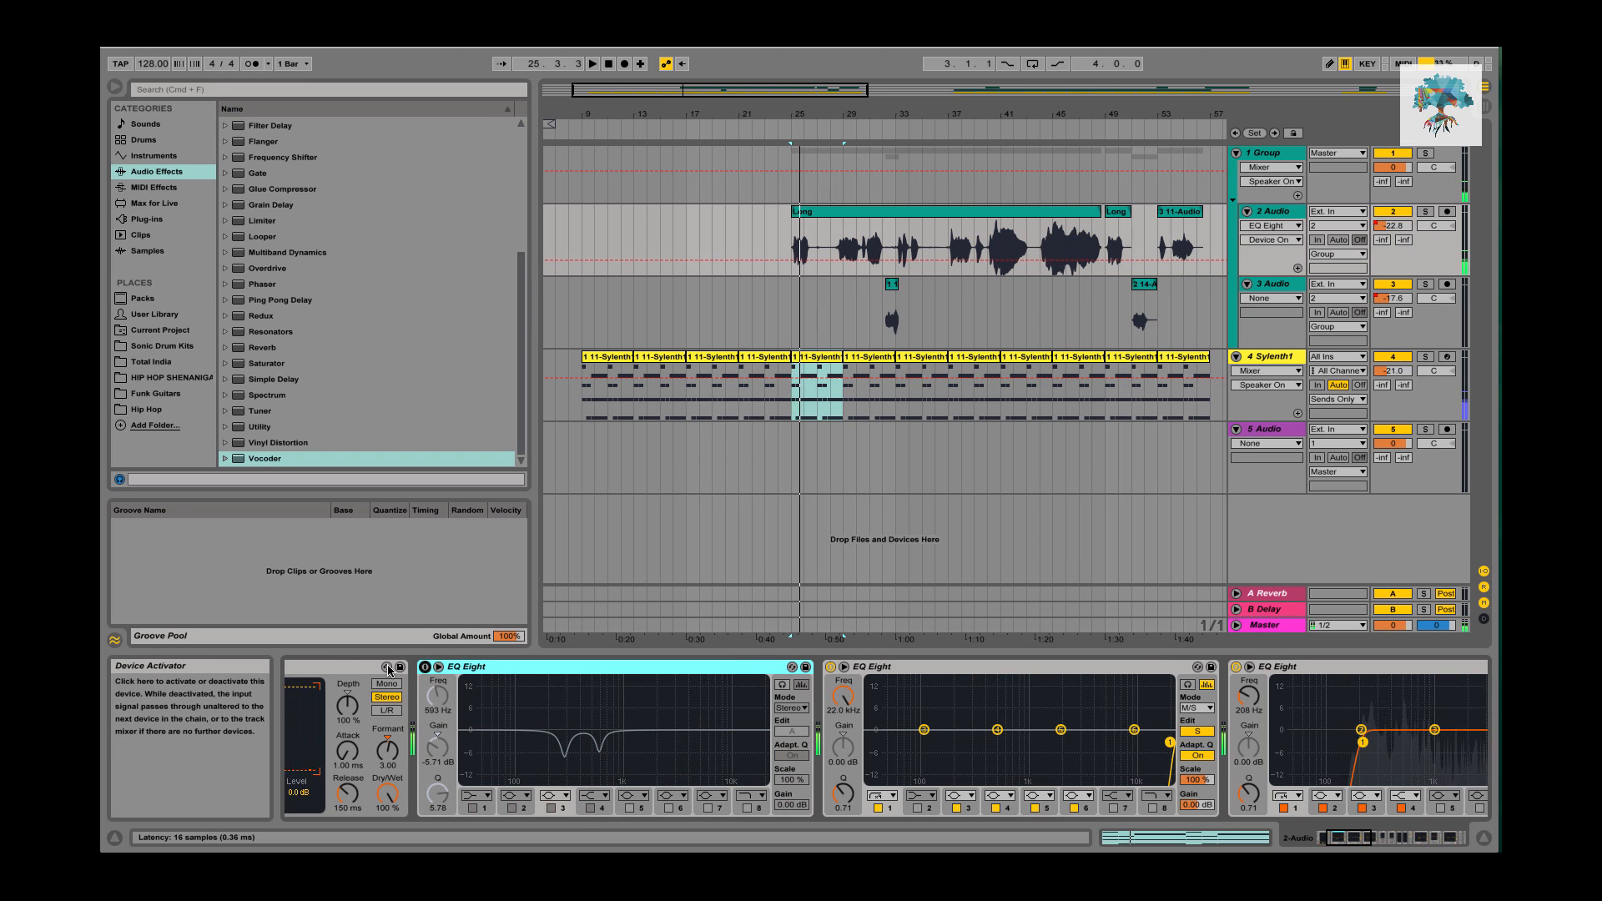
left_click(424, 667)
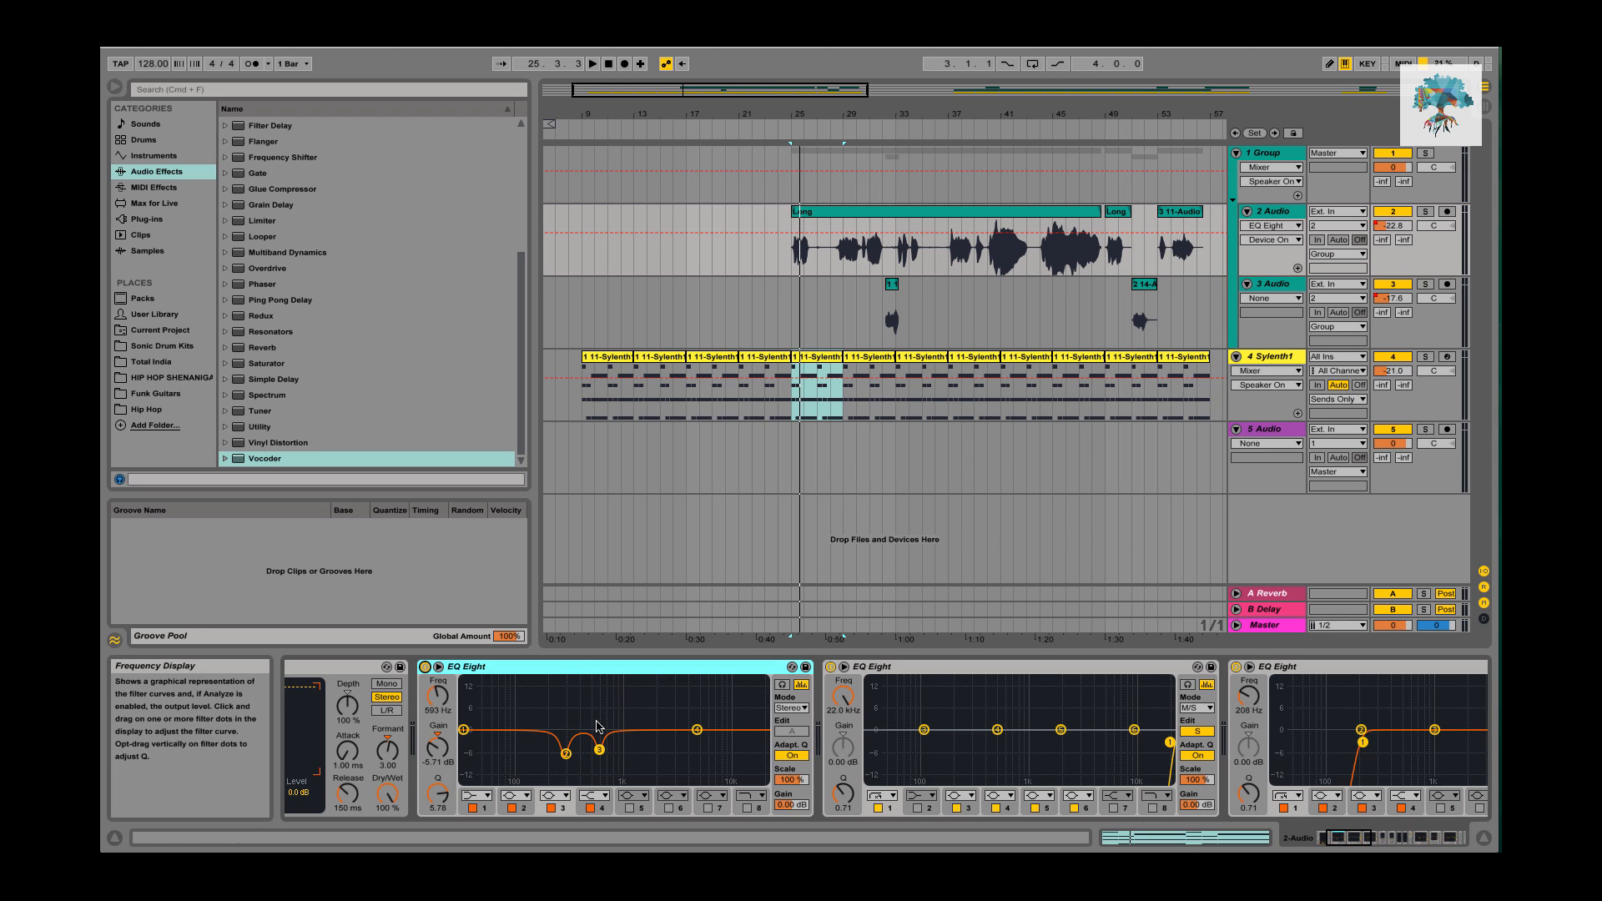
Compare the vocal with the second EQ Eight's side low-cut frequency at 30.0 Hz and back at 22.0 kHz.
scroll(838, 726, "right", 5)
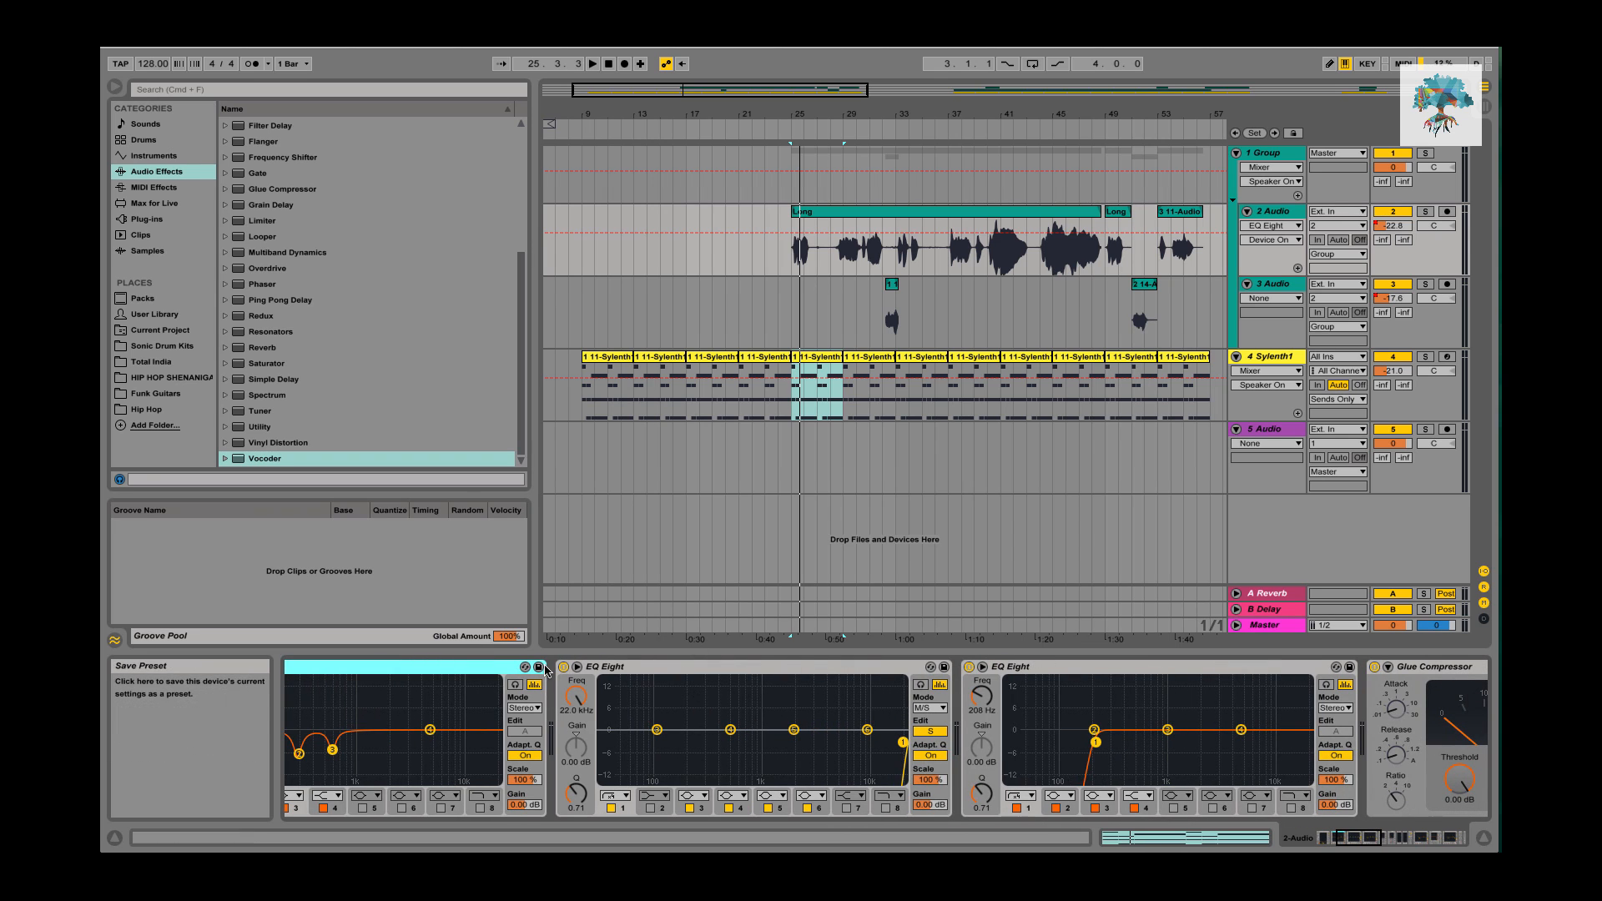
key("space")
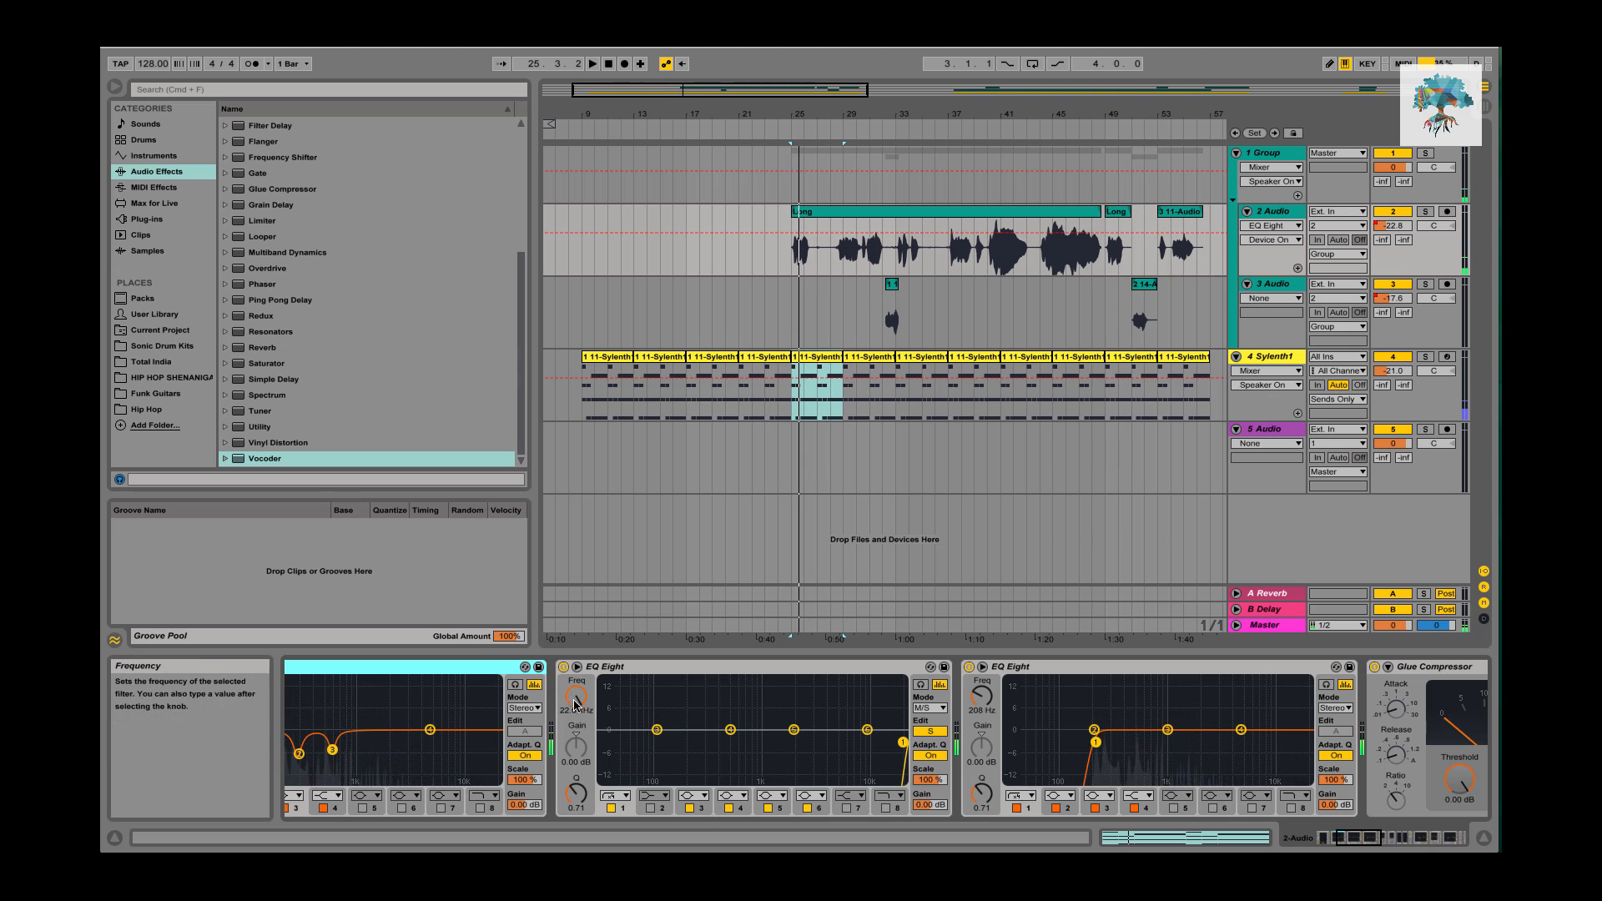
left_click(924, 728)
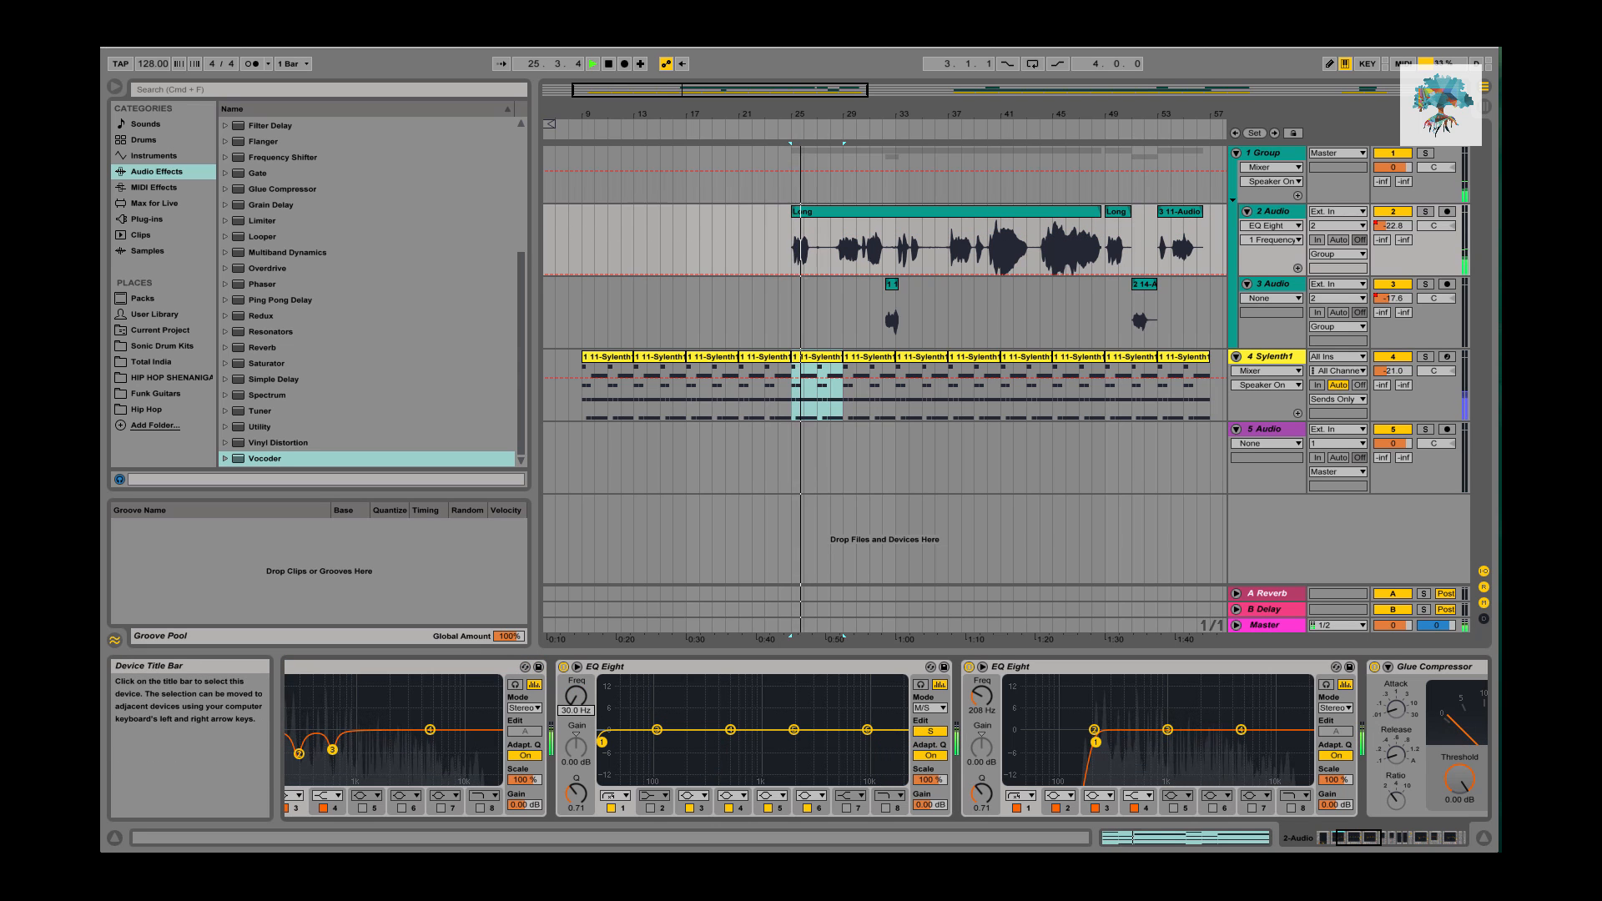
key("space")
left_click_drag(602, 741, 903, 742)
Switch the second EQ Eight's editing between mid and side to compare the two curves, ending on side.
left_click(933, 731)
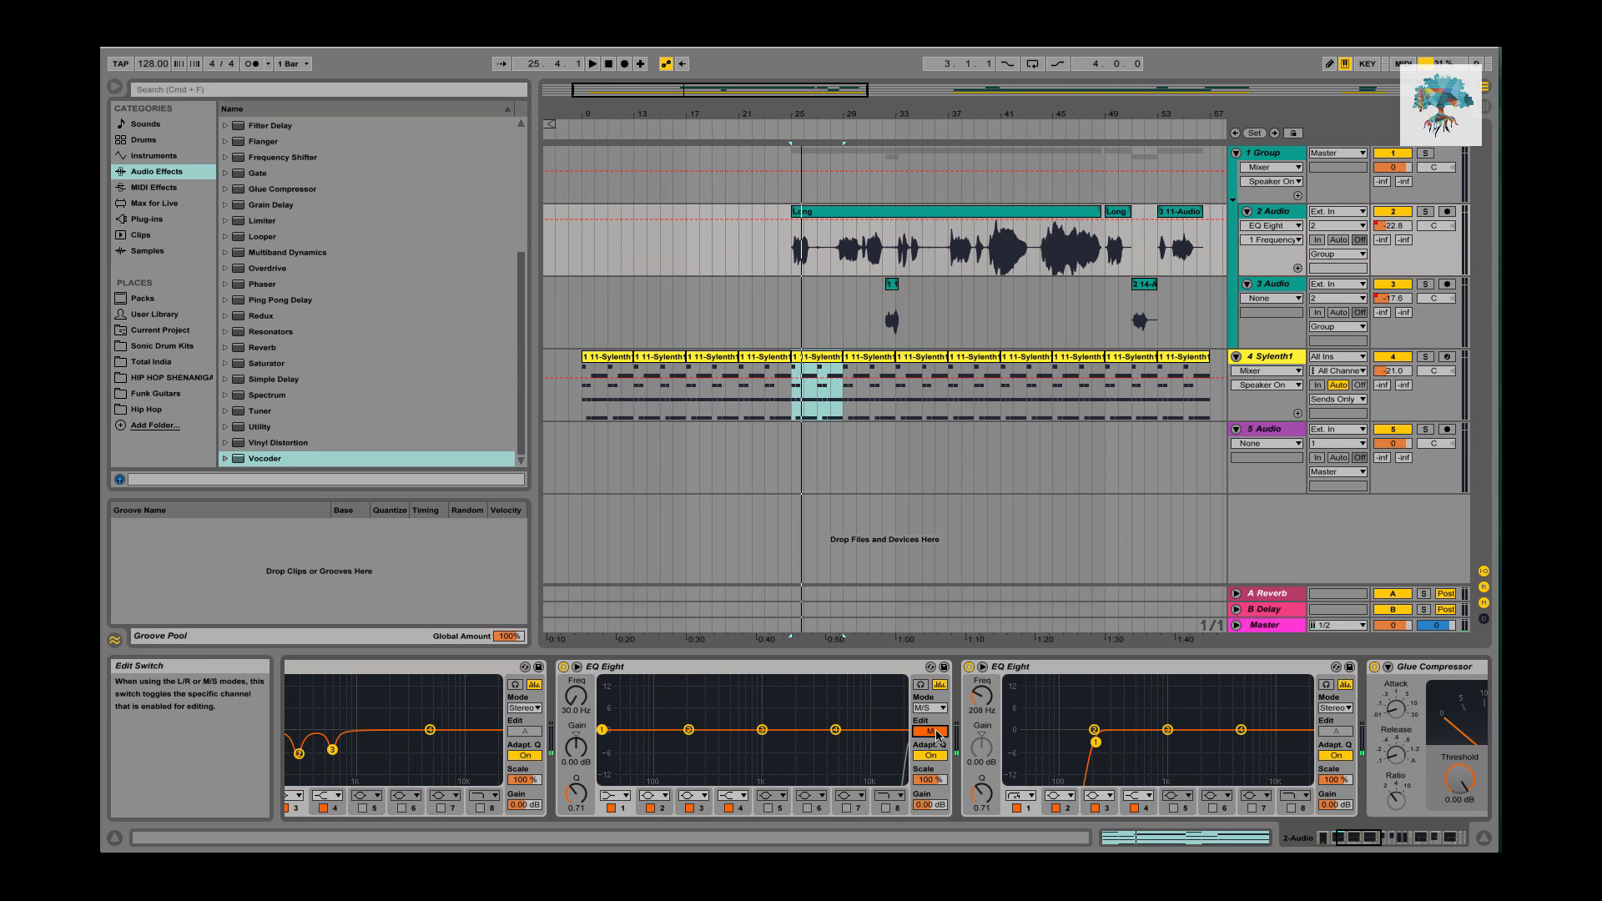
left_click(932, 732)
left_click(933, 731)
left_click(933, 732)
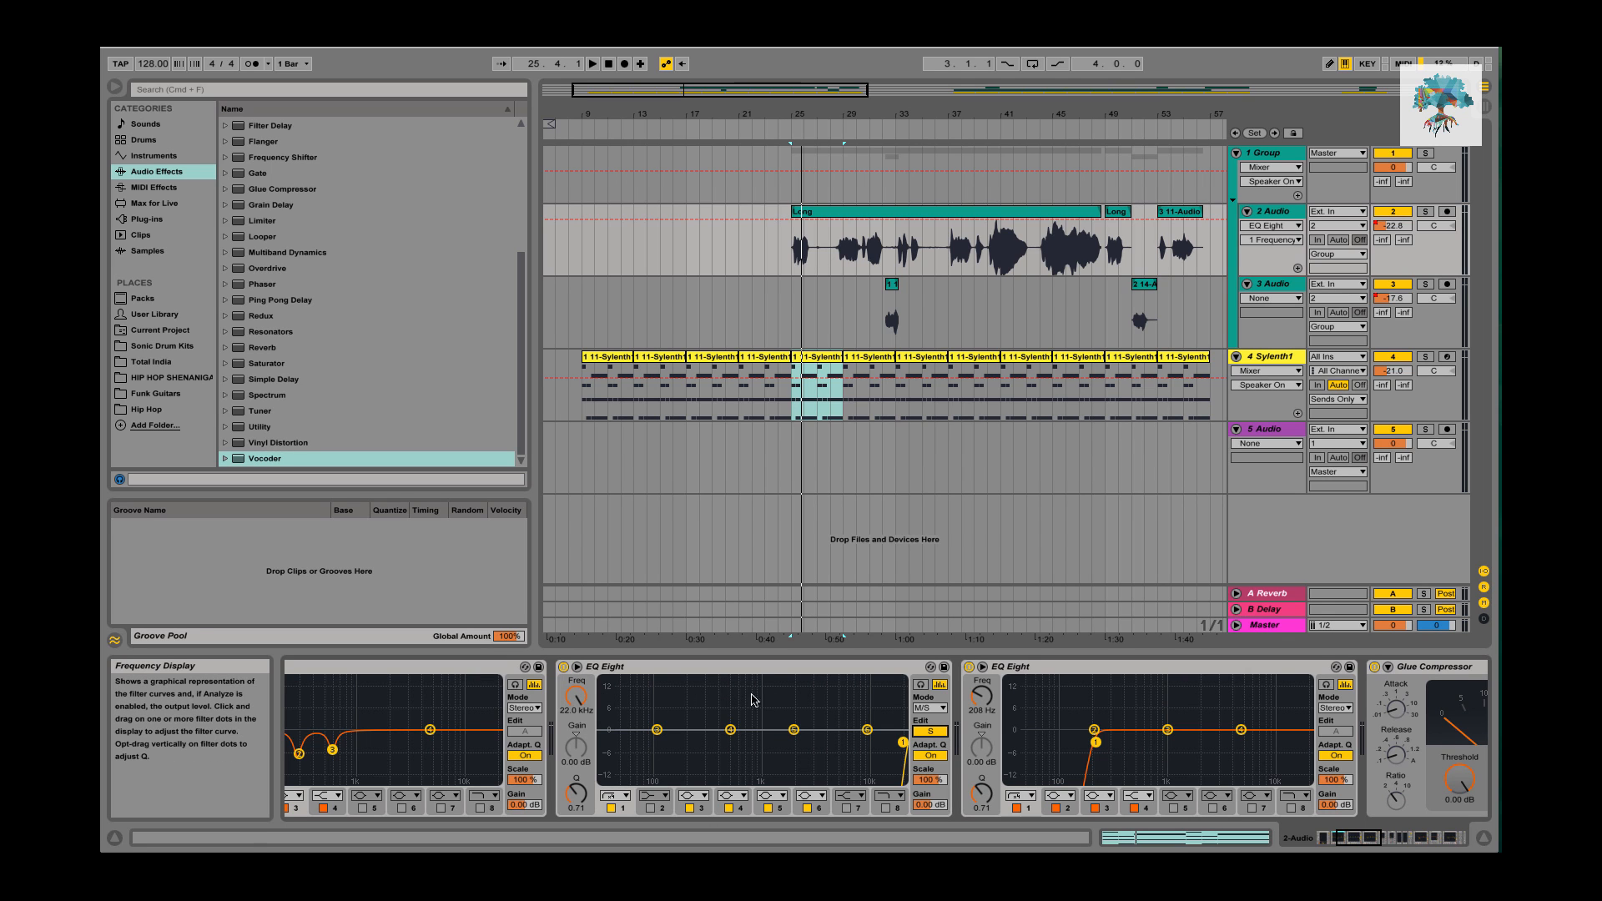
left_click(699, 670)
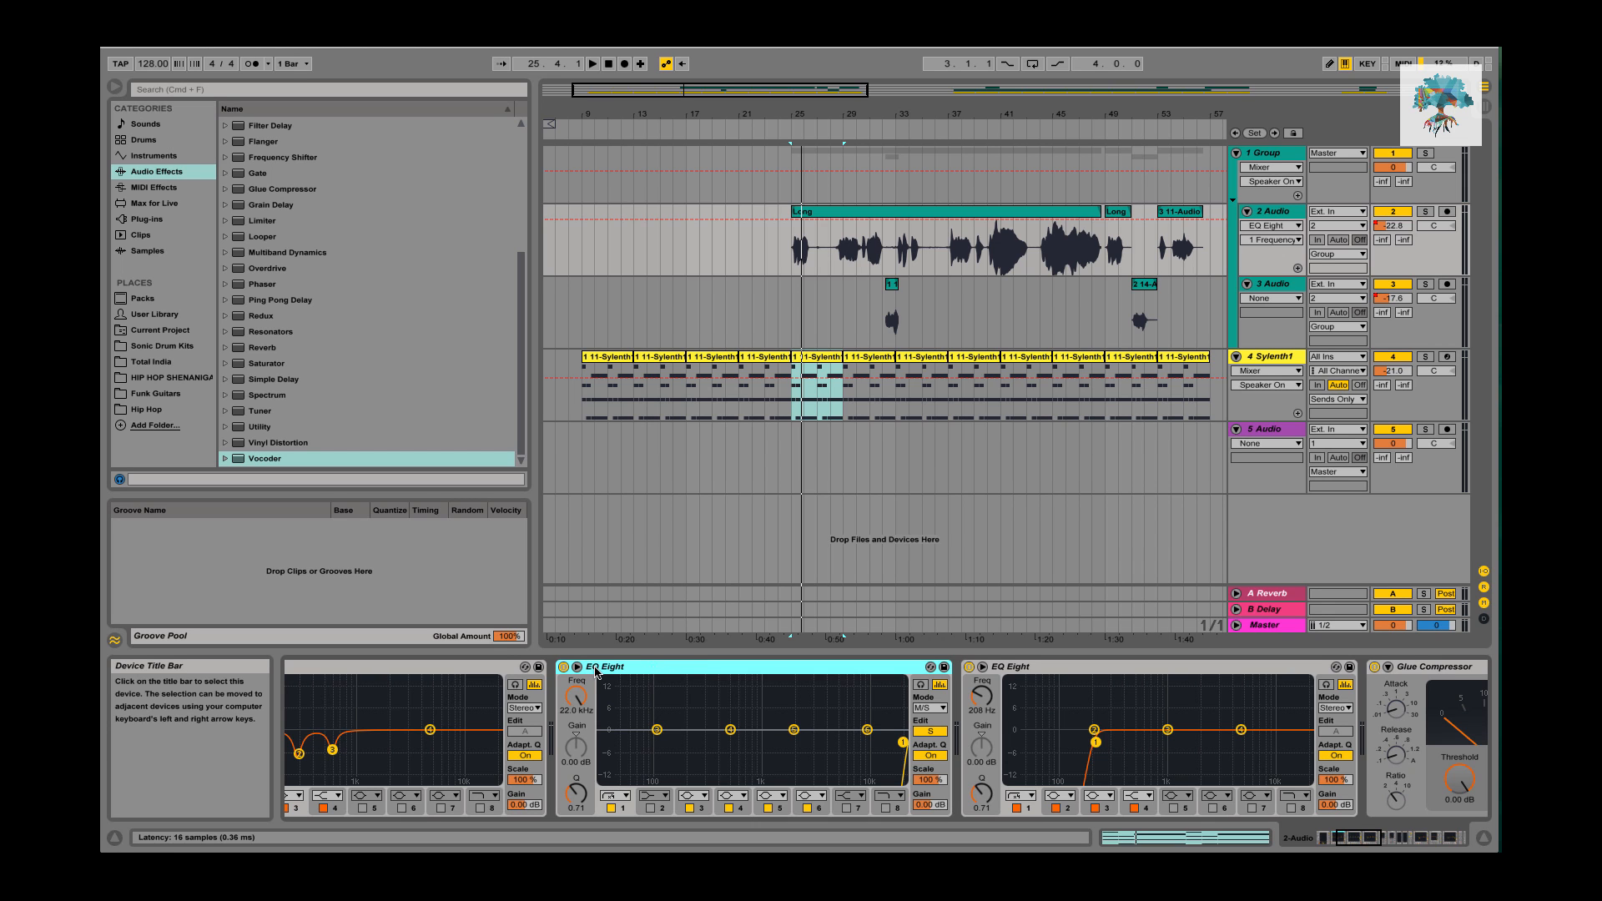
Examine the two Glue Compressors while playing the vocal from bar 25.
scroll(833, 719, "right", 7)
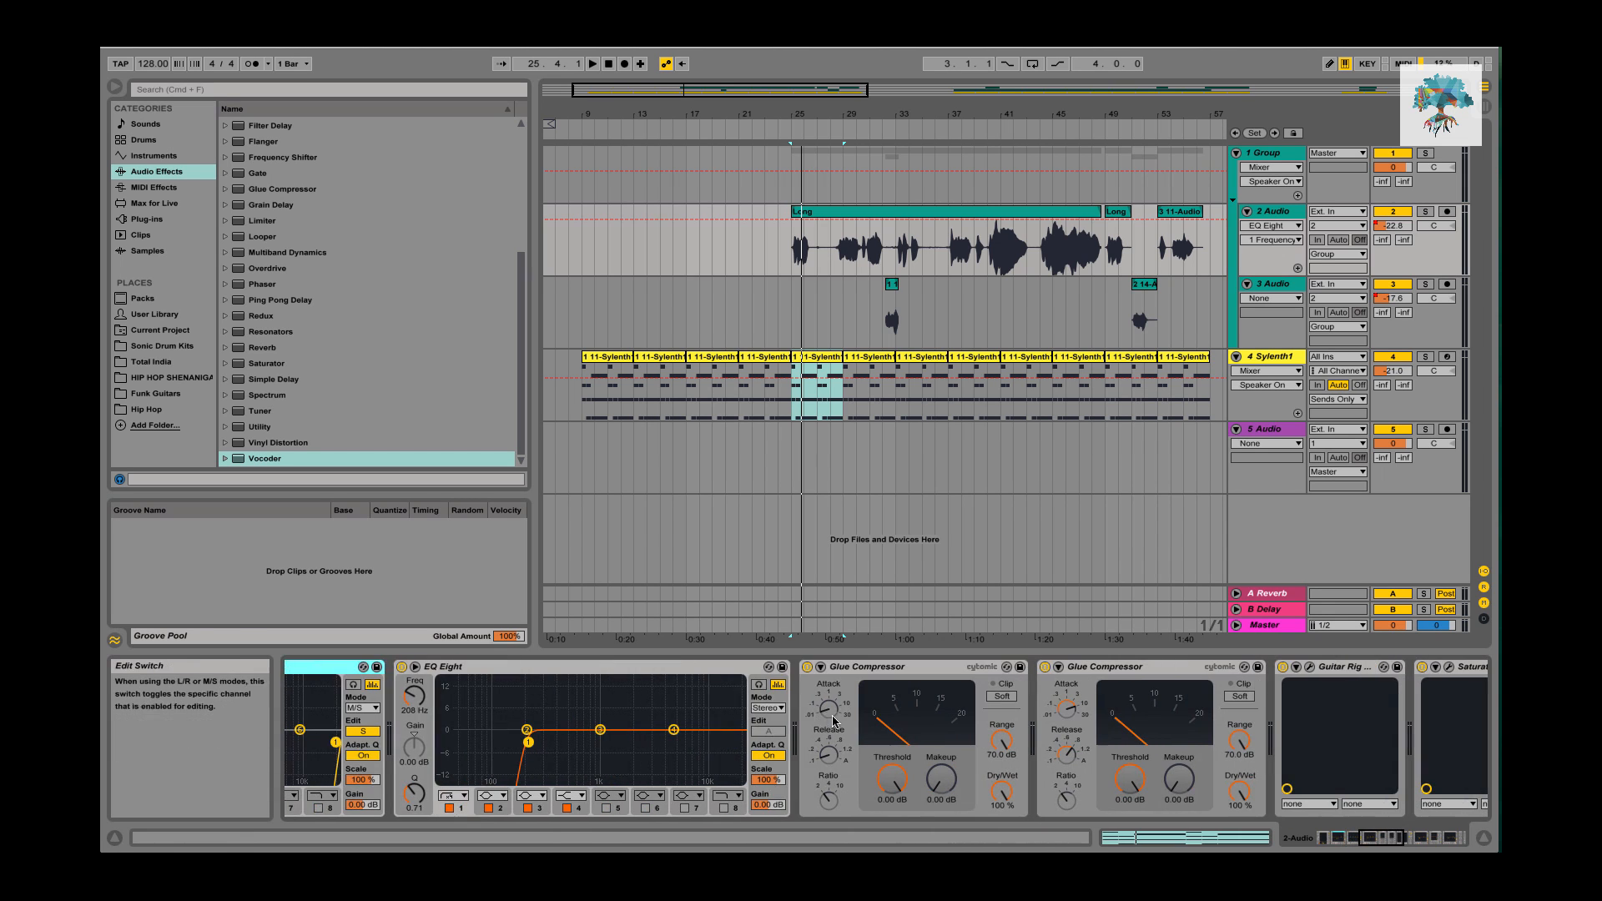
left_click(907, 668)
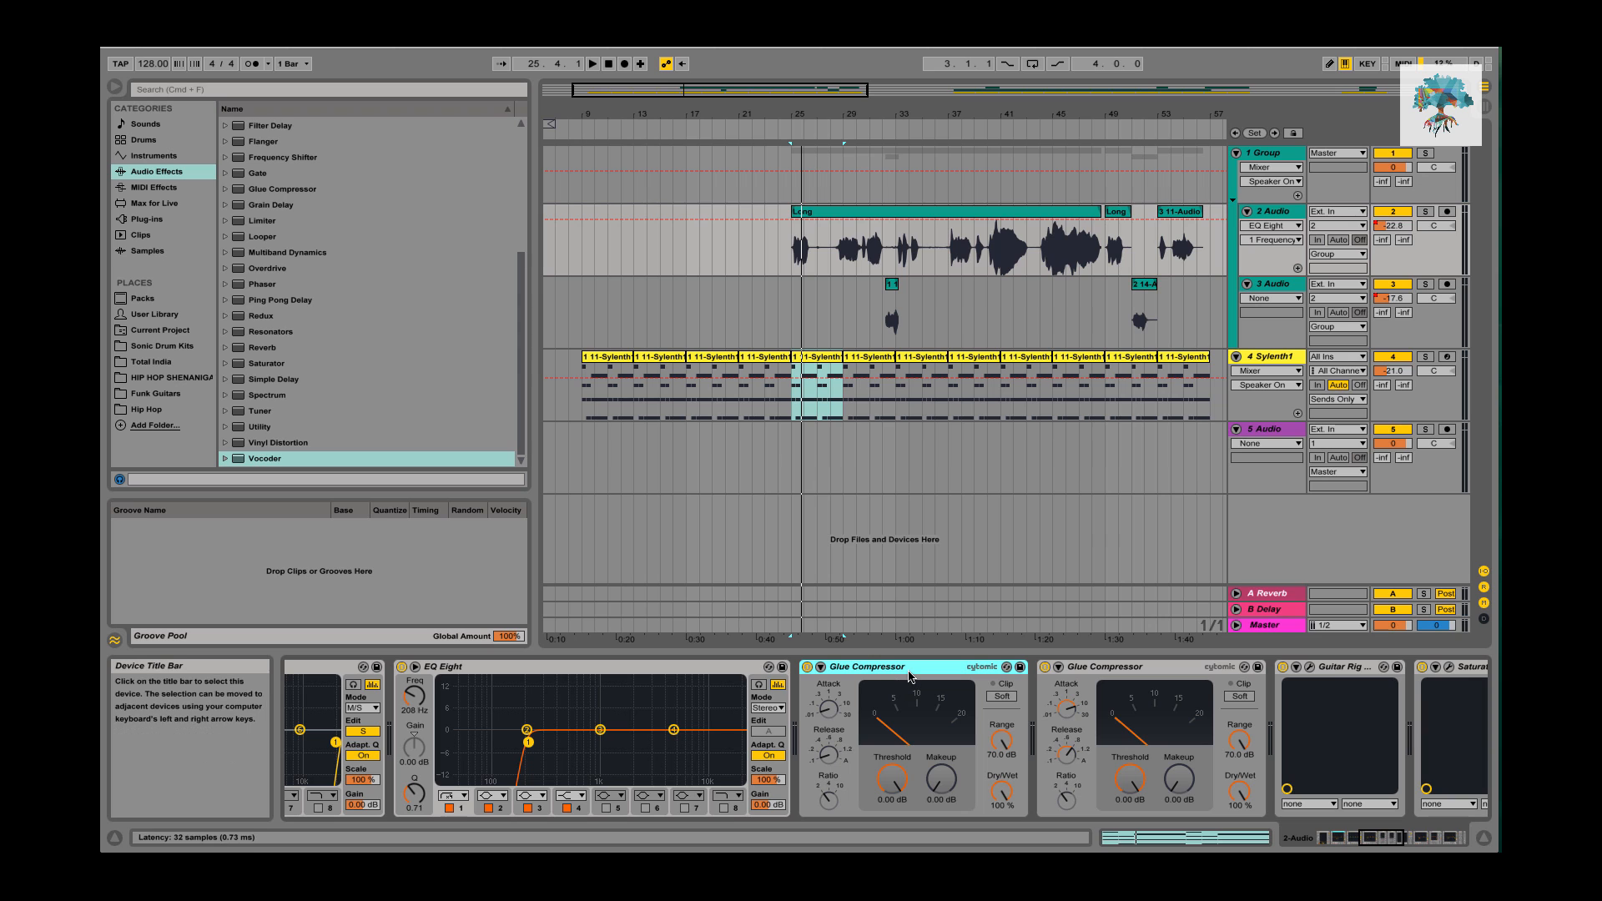
key("space")
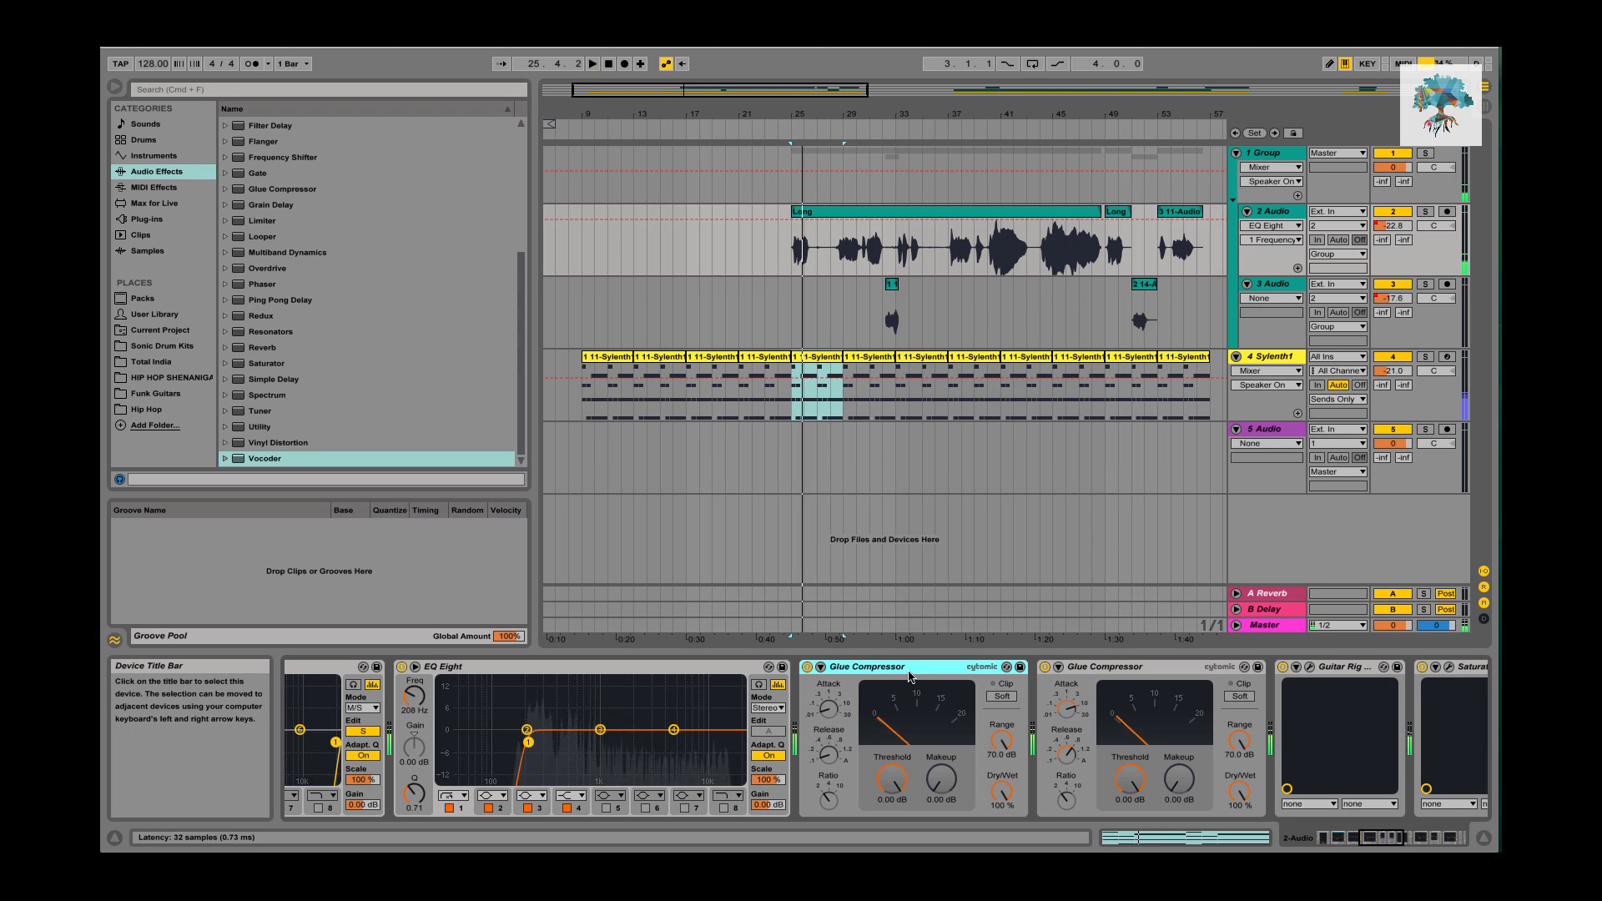
left_click(1095, 667)
left_click(940, 667)
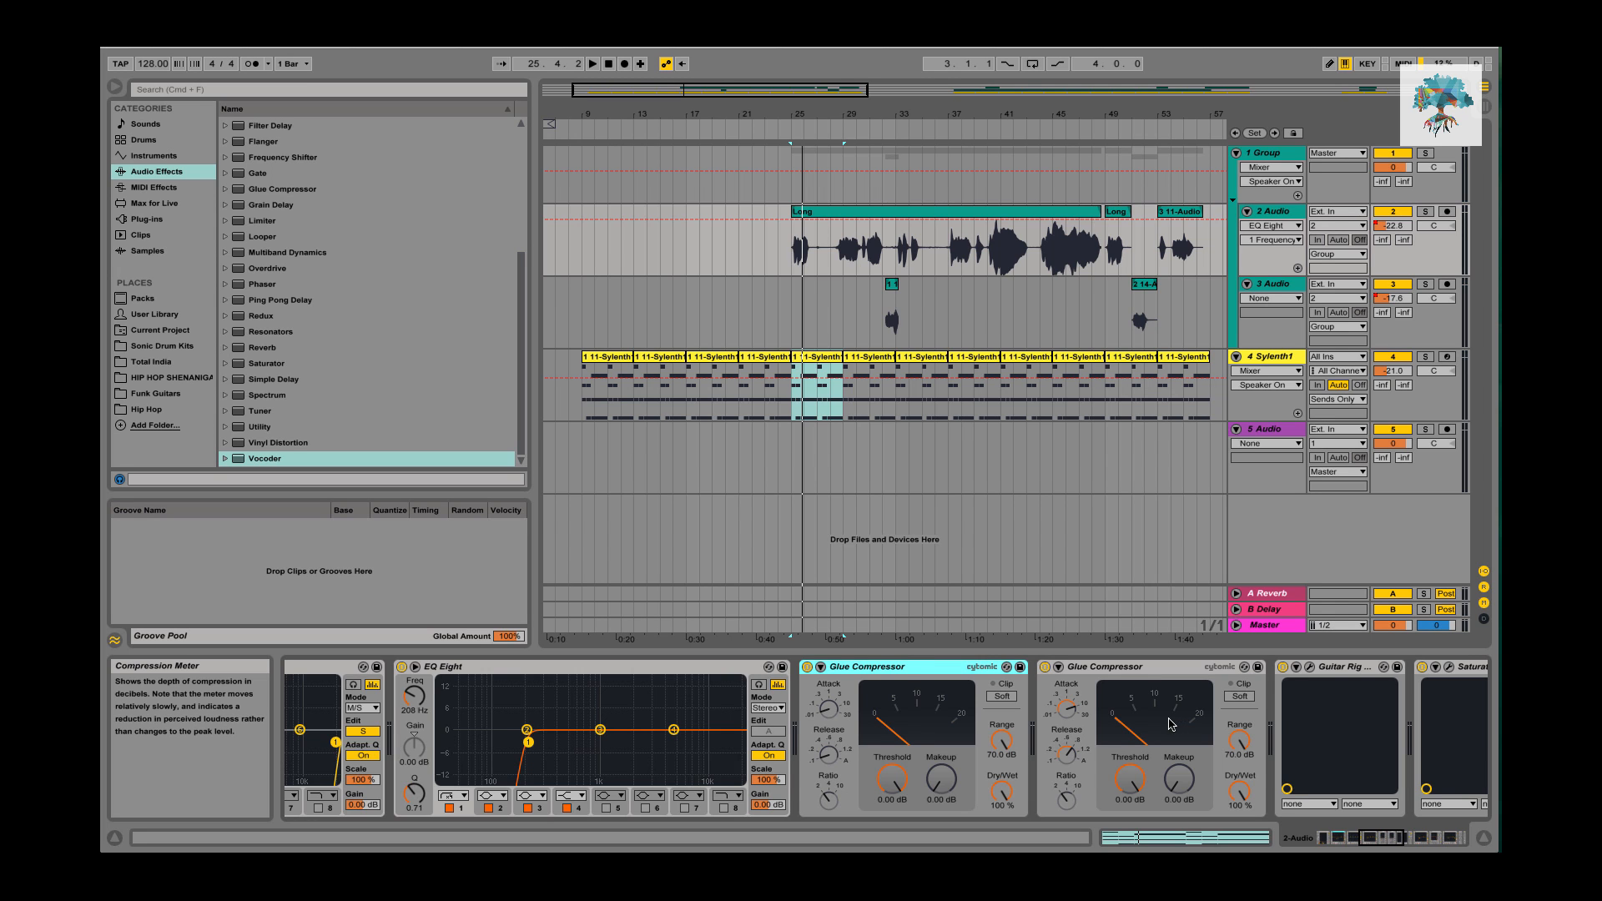
scroll(1171, 724, "right", 5)
left_click(853, 699)
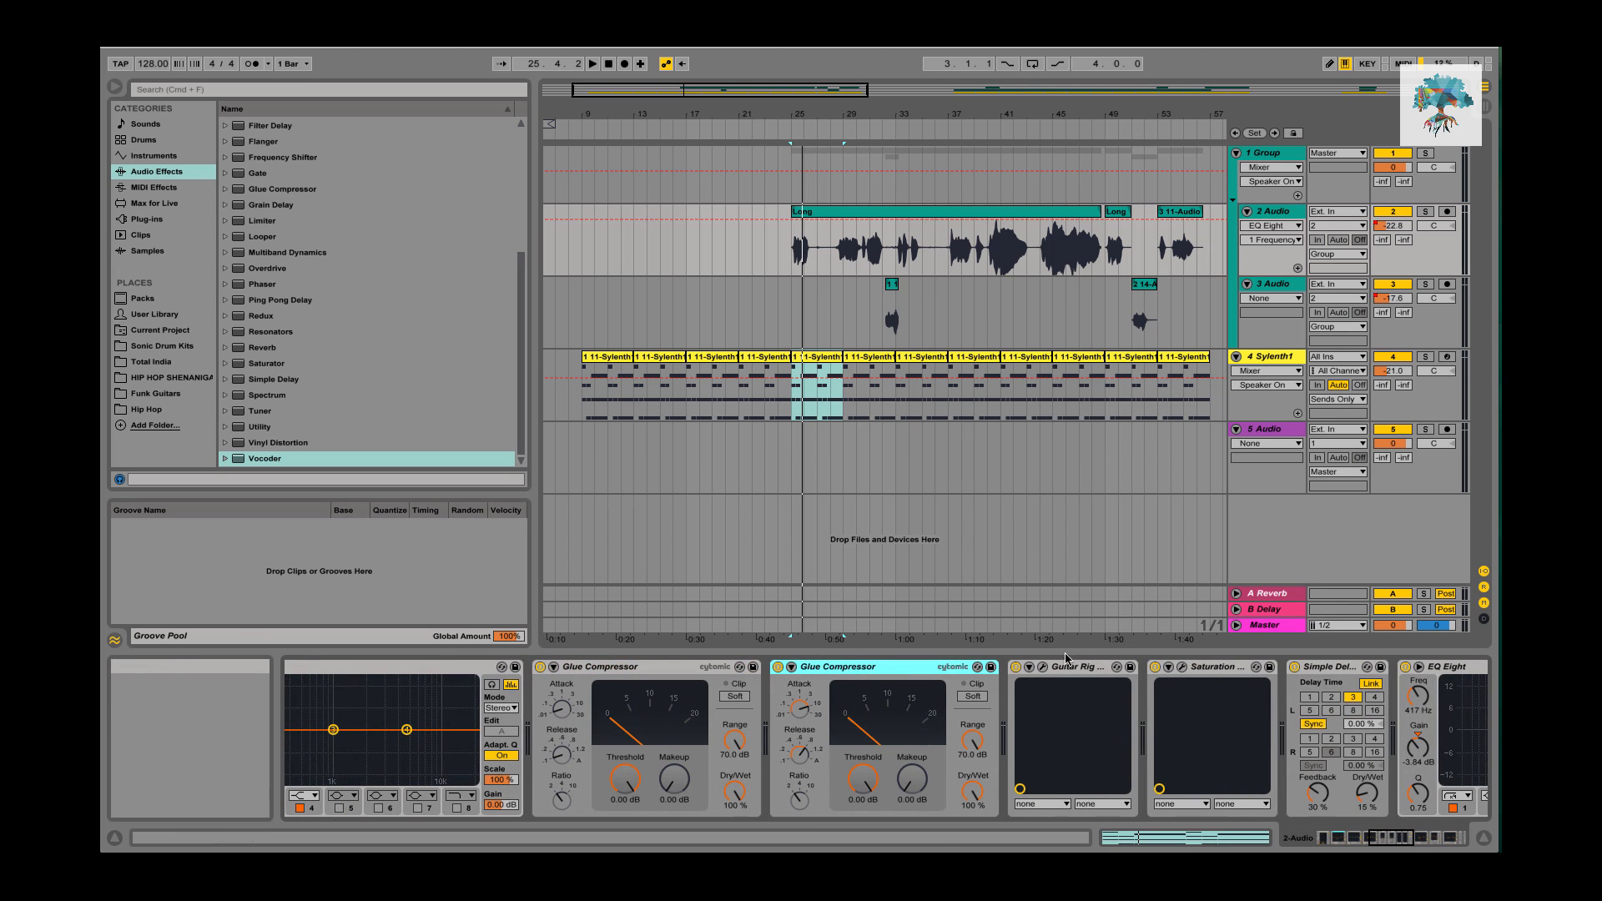
Deactivate Guitar Rig, the Saturation plug-in and the Simple Delay that follow the Glue Compressors.
left_click(1014, 666)
left_click(1155, 667)
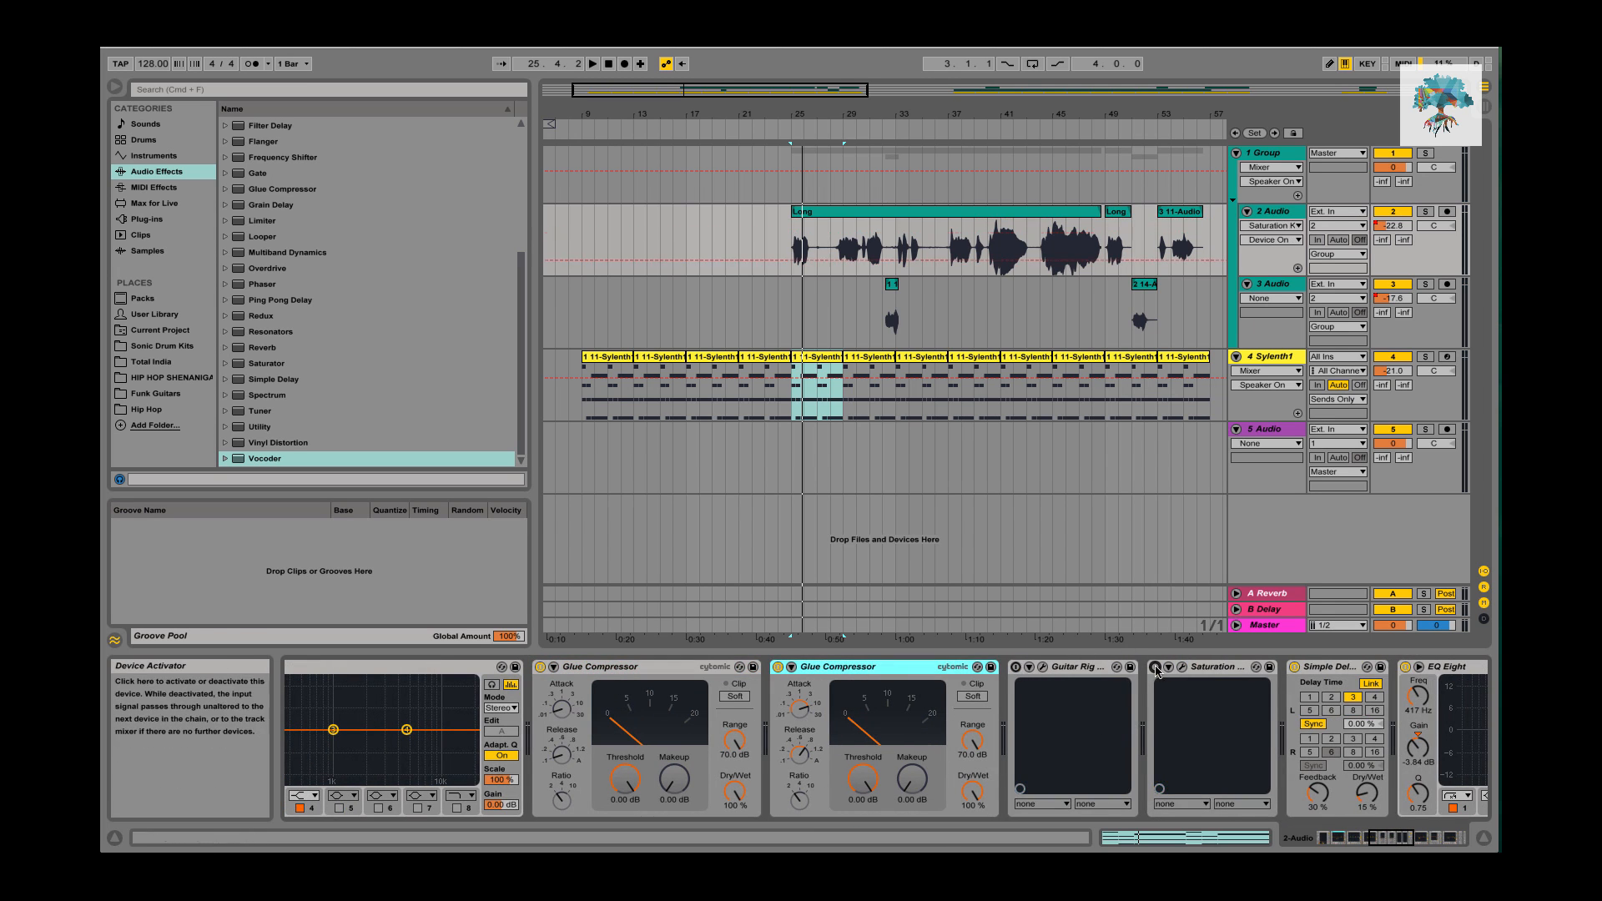
scroll(1016, 676, "right", 5)
left_click(1011, 668)
scroll(1016, 676, "right", 8)
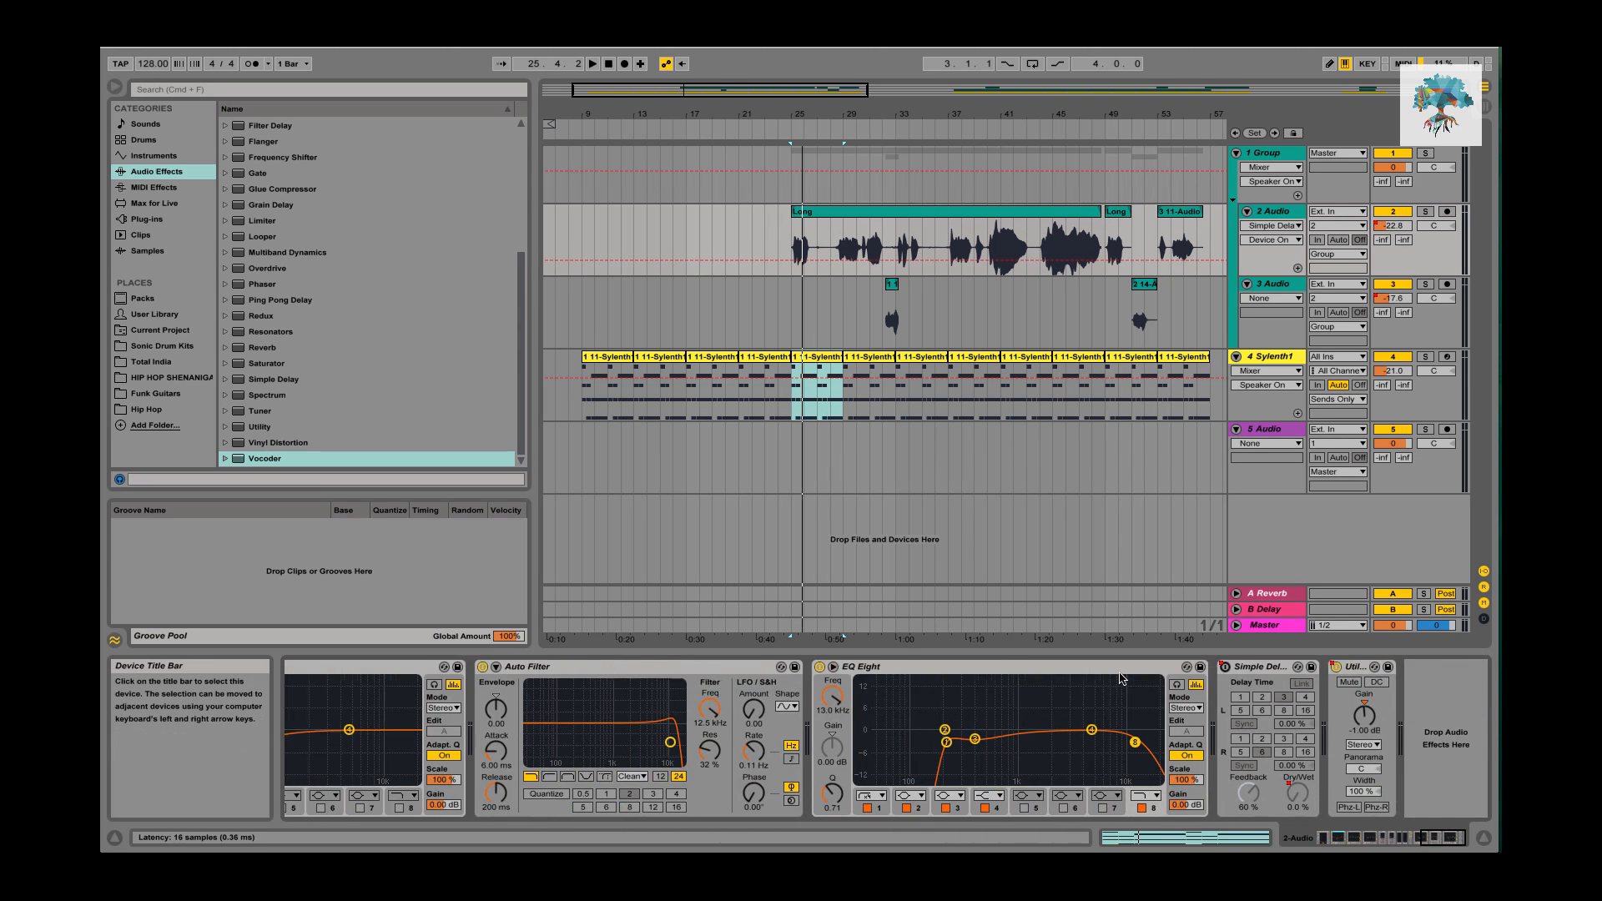
Play the vocal from bar 25 with Guitar Rig, Saturation and Simple Delay bypassed, and reactivate Guitar Rig for comparison.
scroll(1118, 683, "left", 8)
left_click(697, 667)
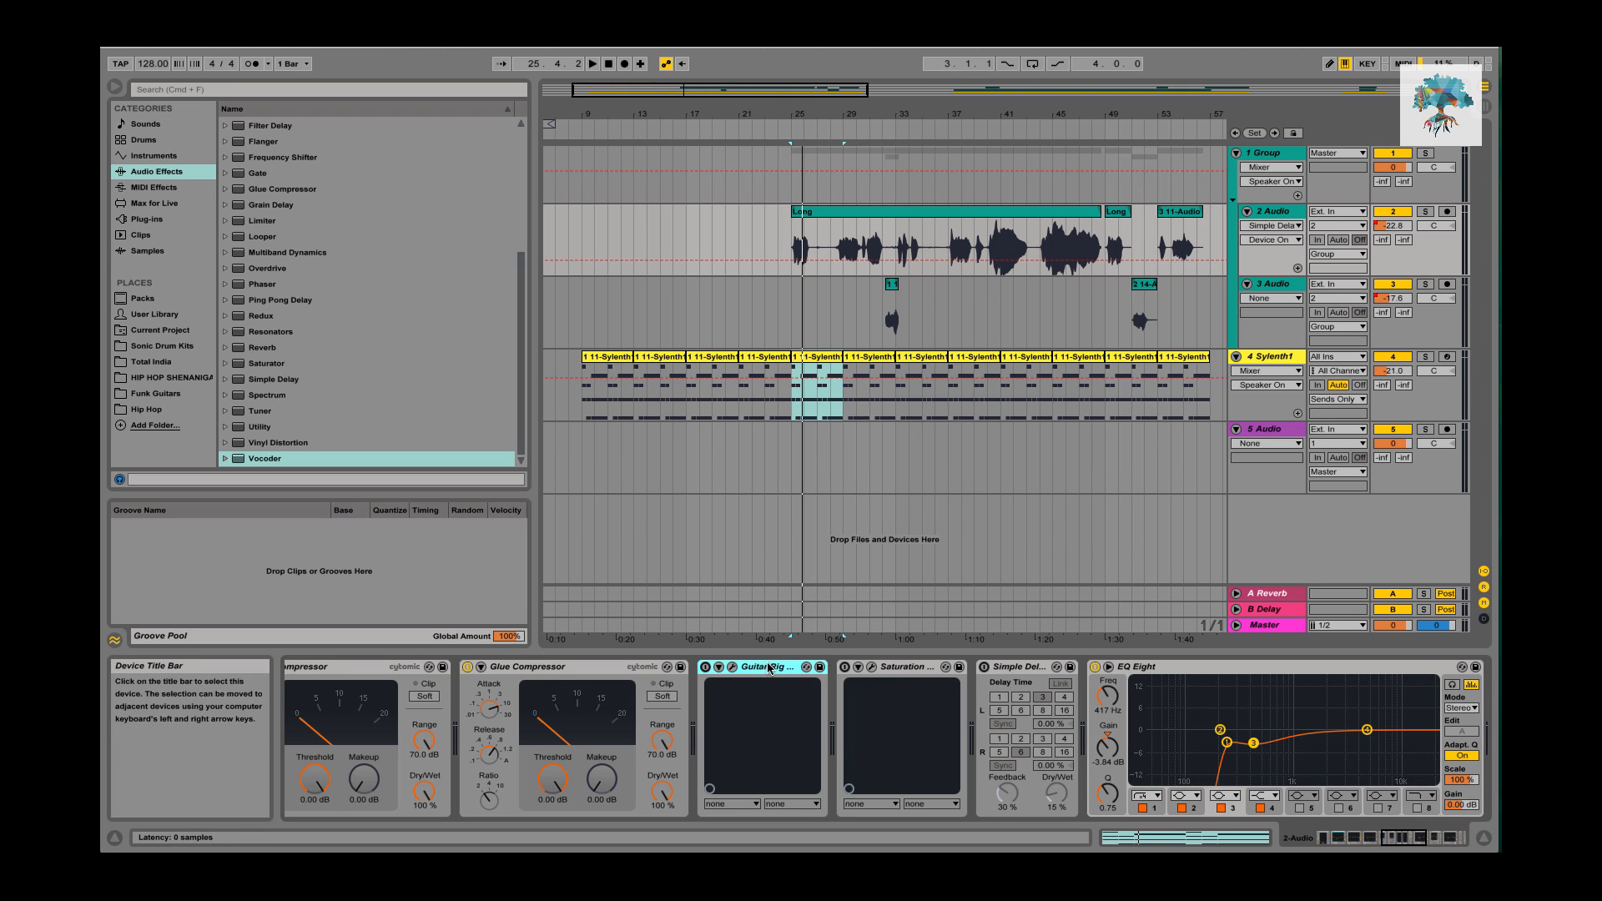
left_click(895, 668)
left_click(1035, 669)
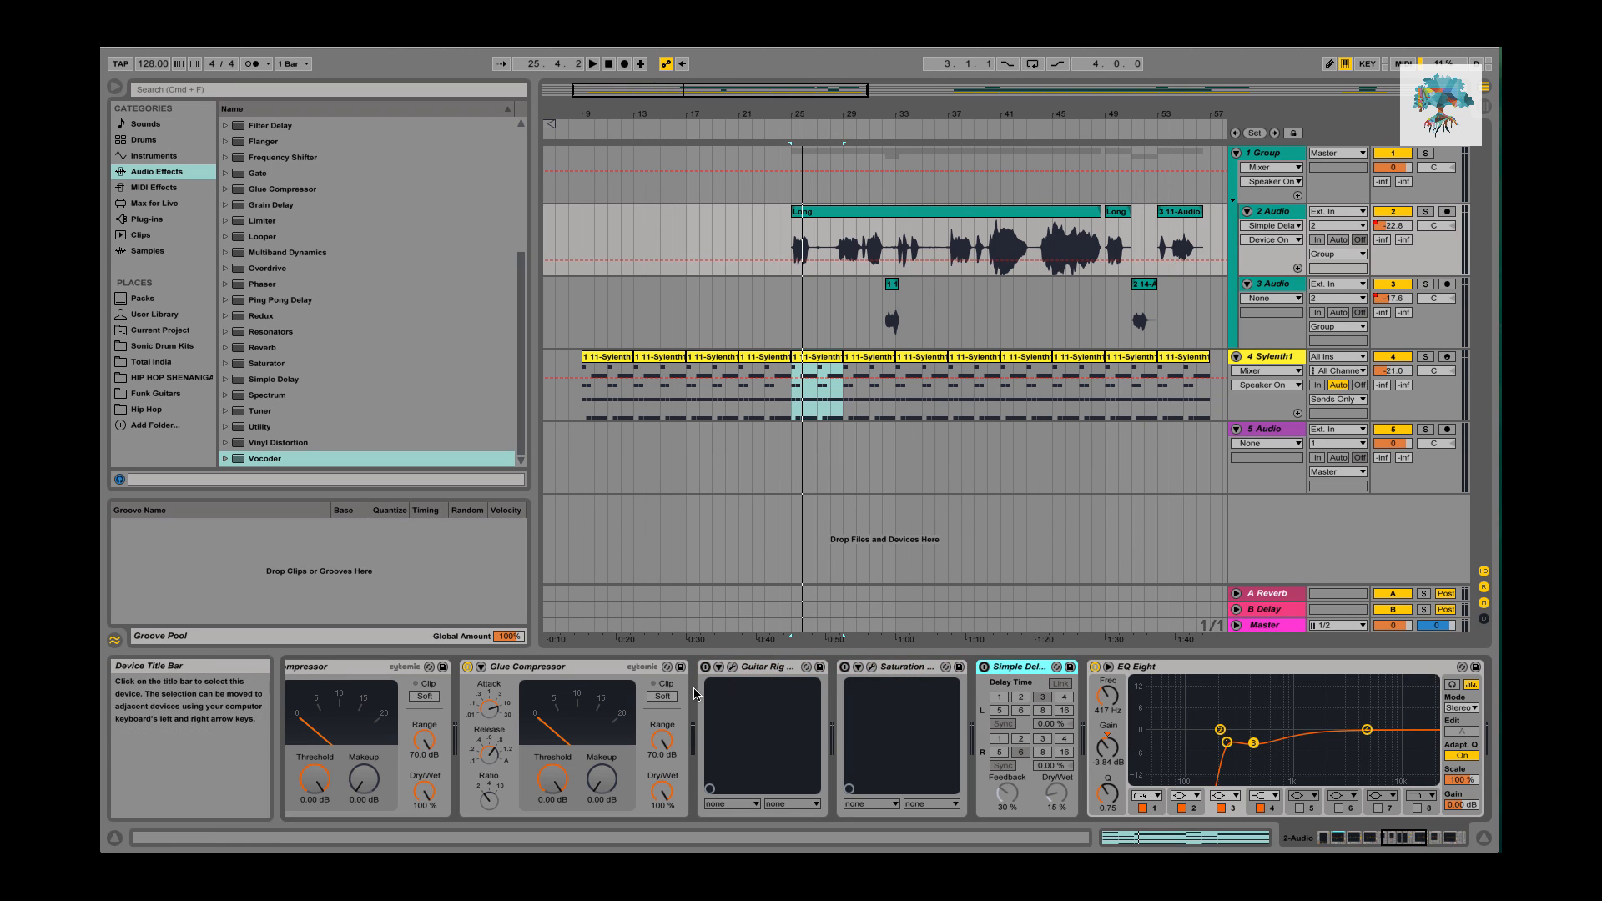
key("space")
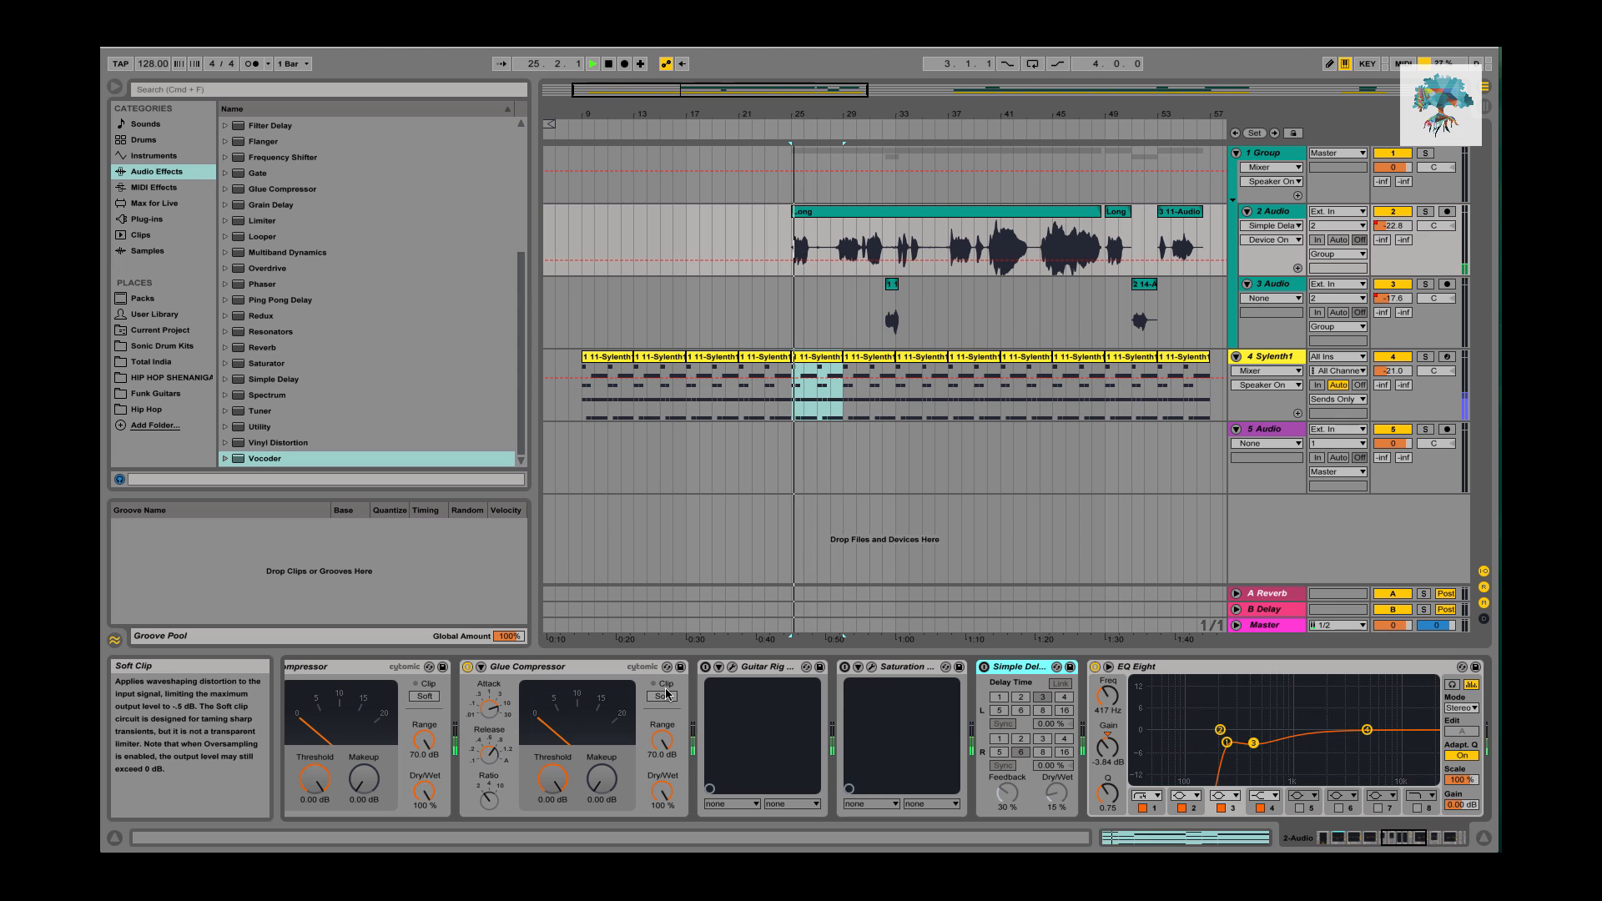
left_click(705, 667)
key("space")
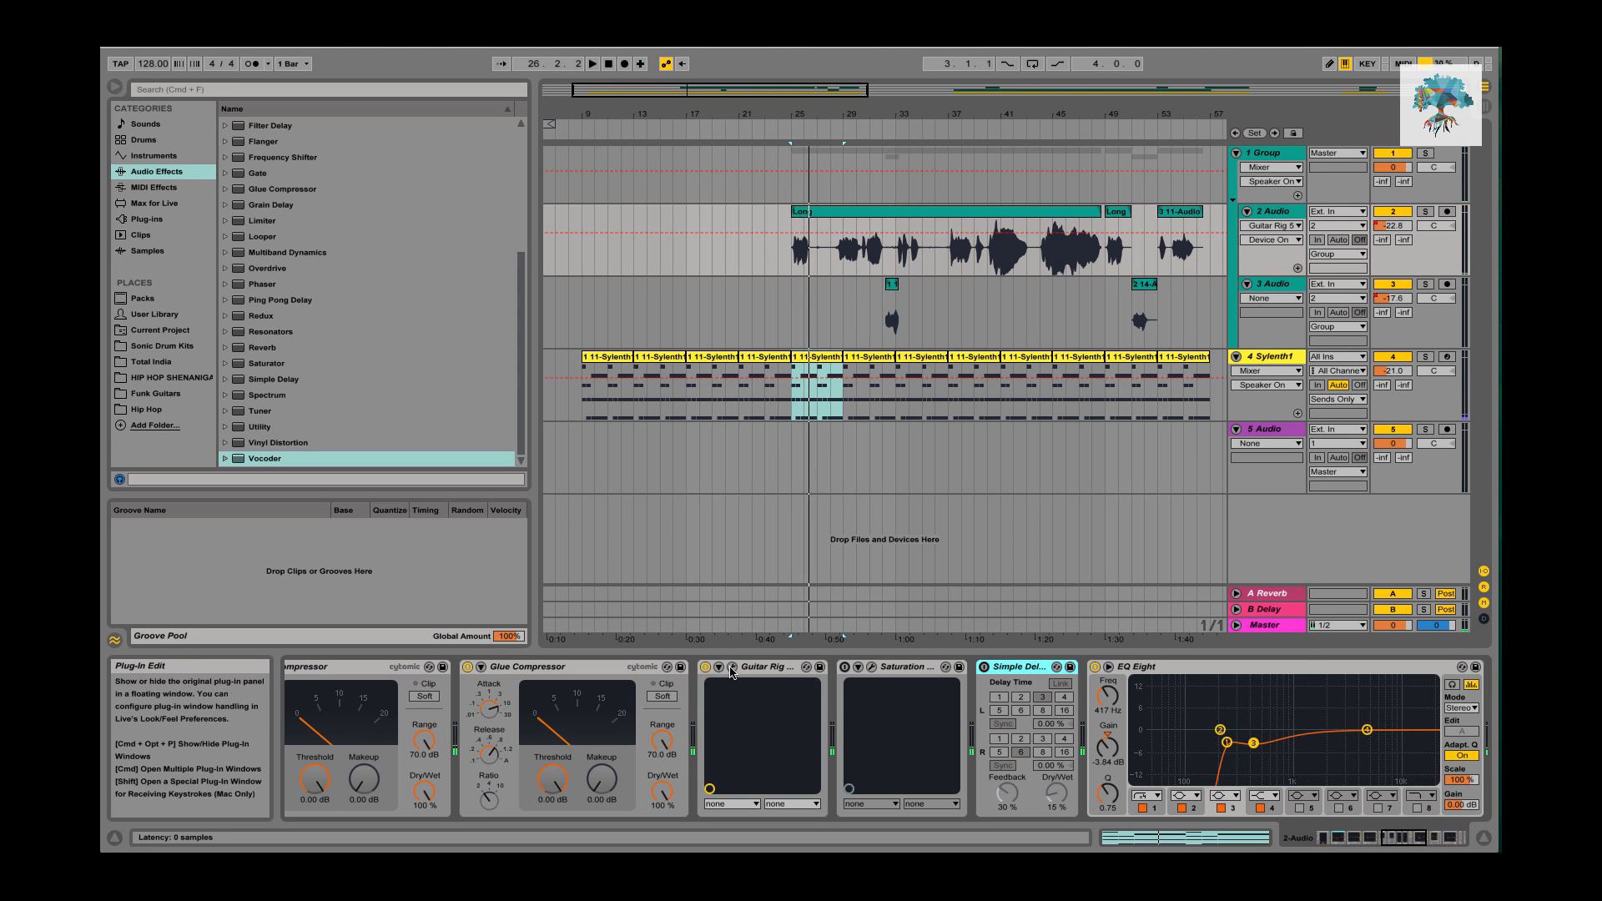
Open Guitar Rig's plug-in window and enable its right input channel alongside the left one.
left_click(732, 669)
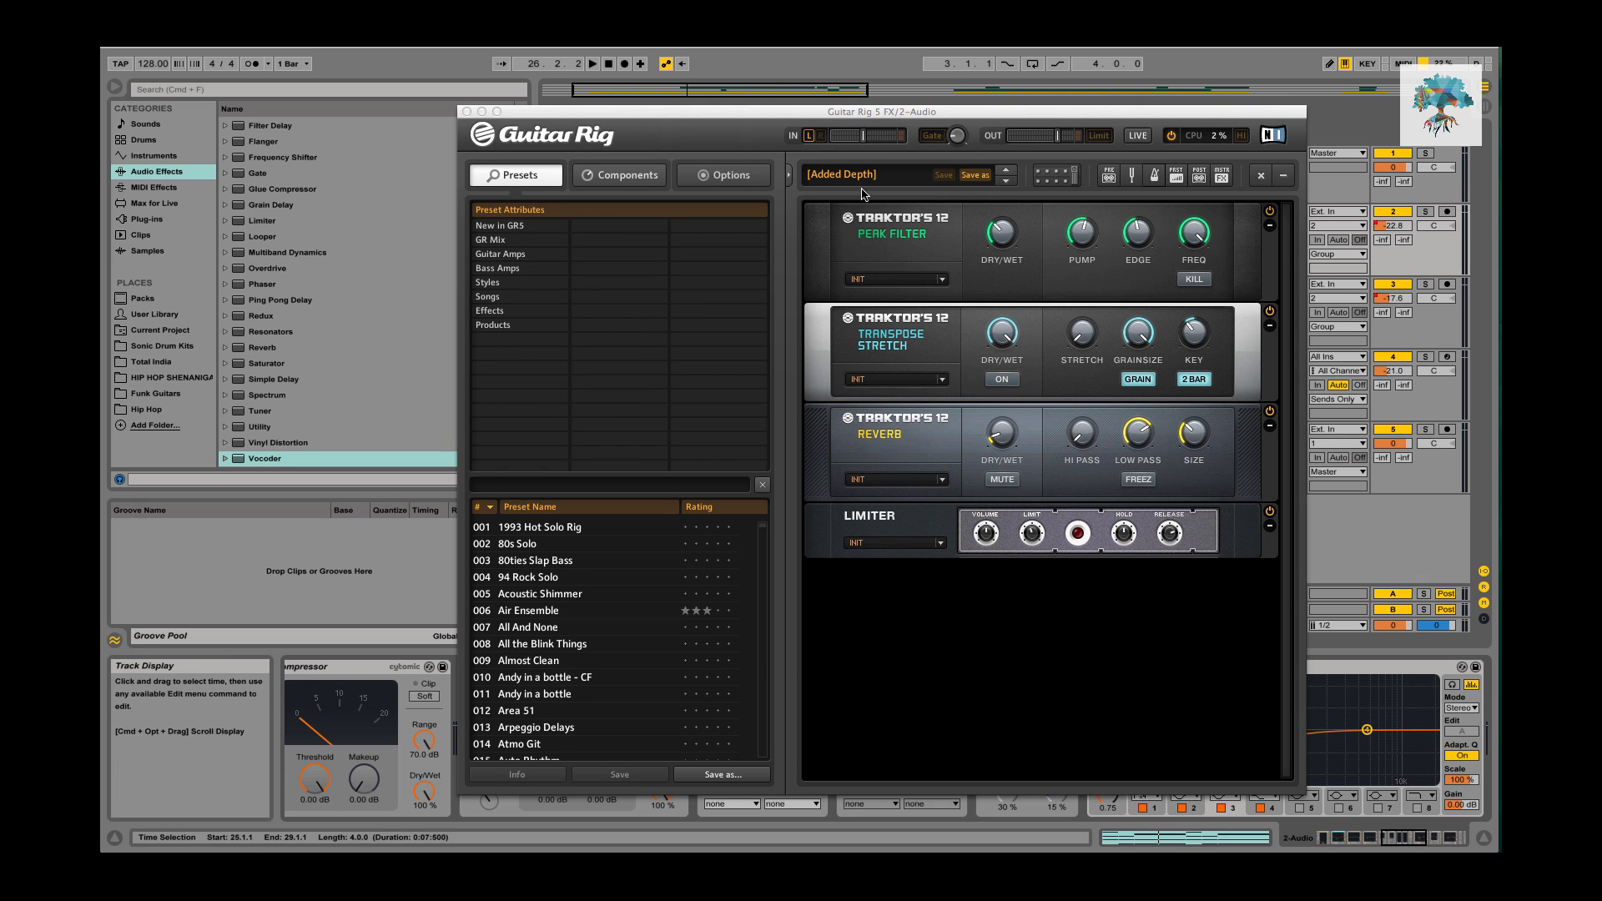
left_click(467, 111)
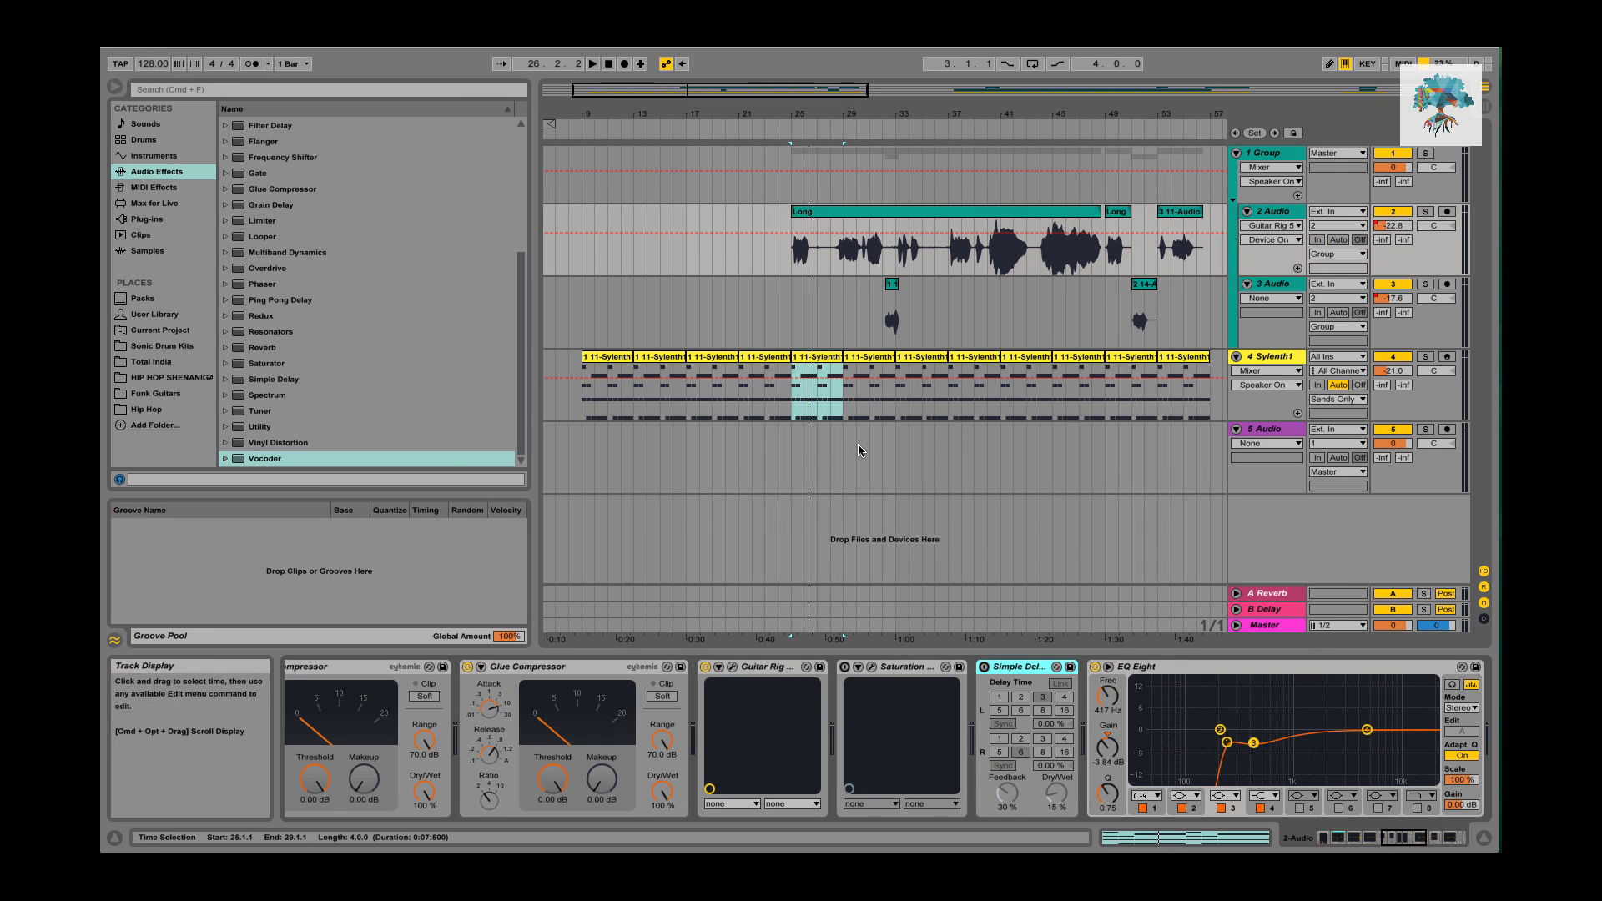
left_click(734, 668)
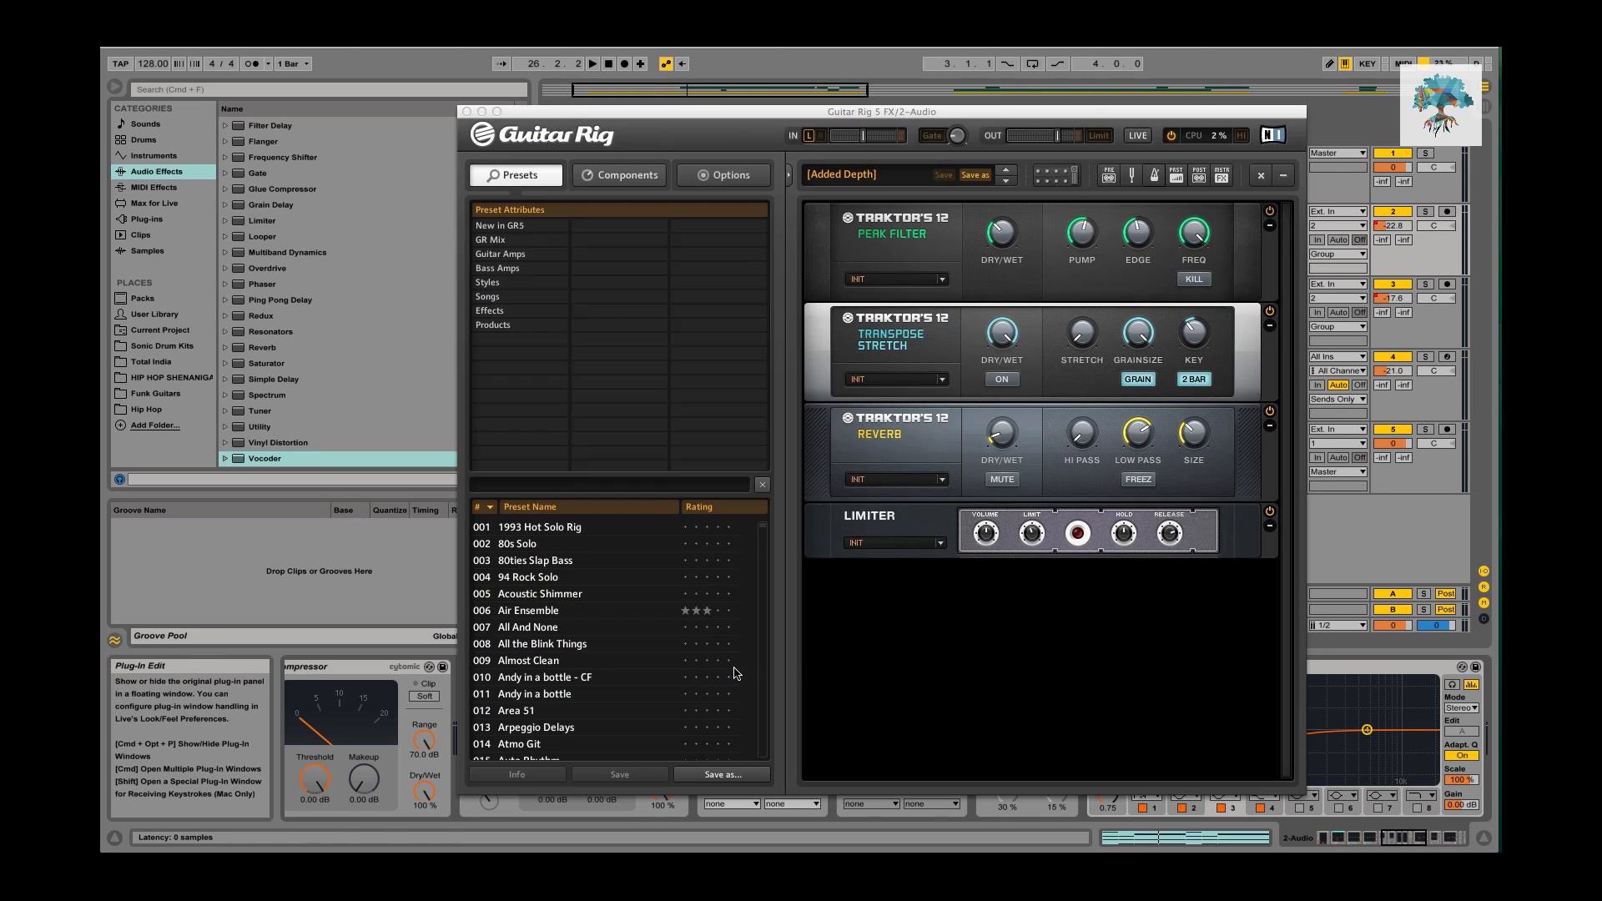
left_click(821, 137)
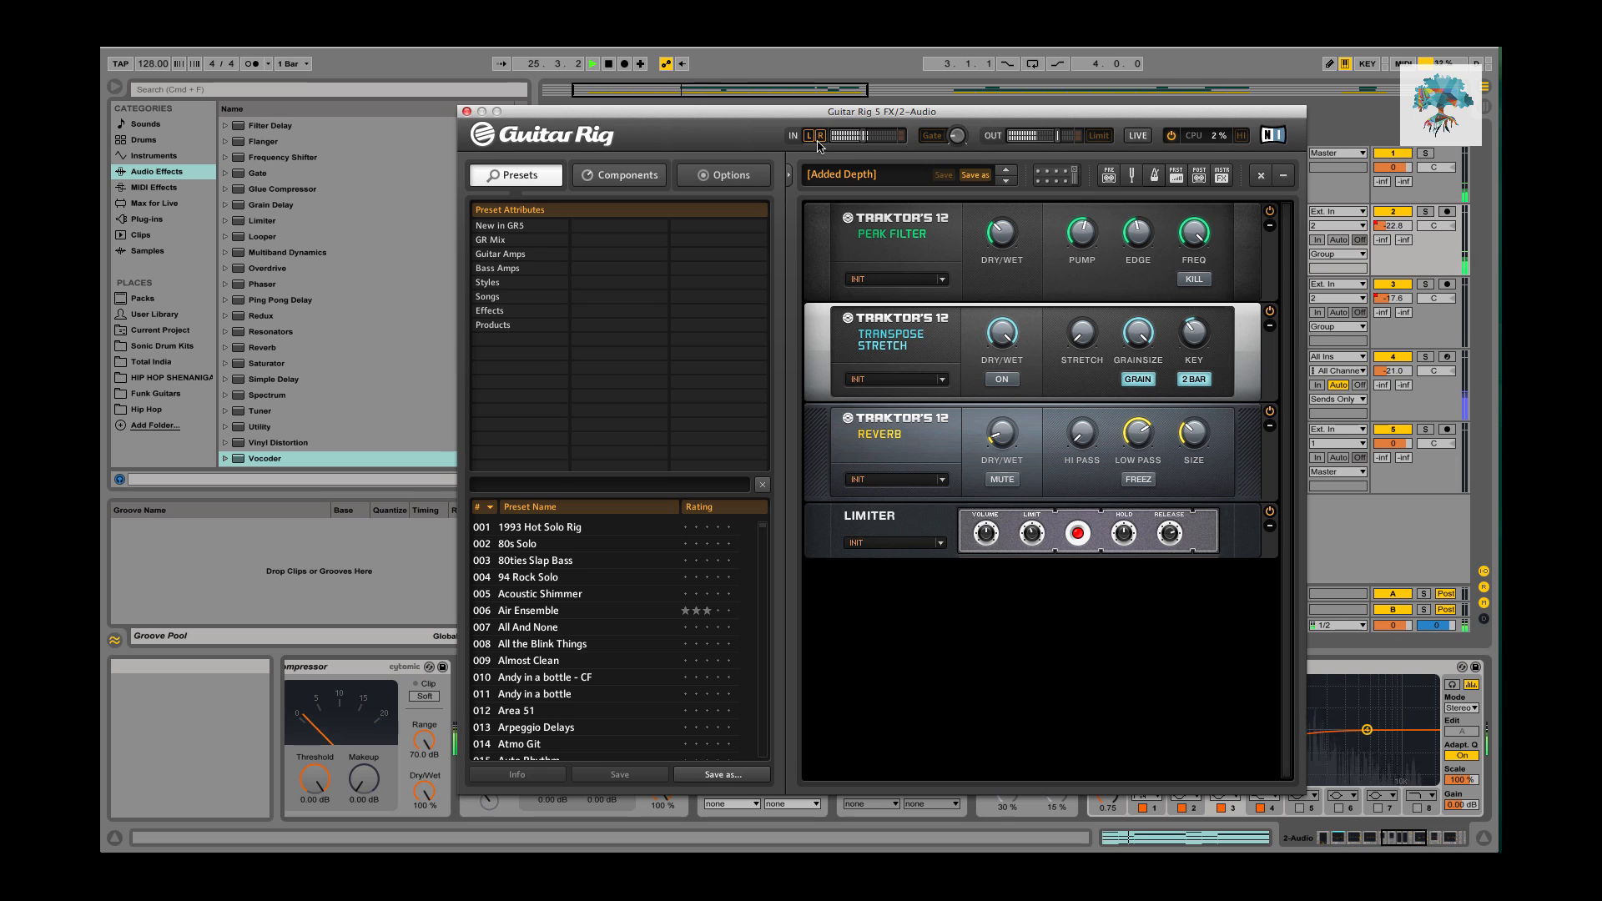
Compare the vocal from bar 25 with Guitar Rig's right input channel disabled and re-enabled, and close the plug-in window.
key("space")
left_click(822, 139)
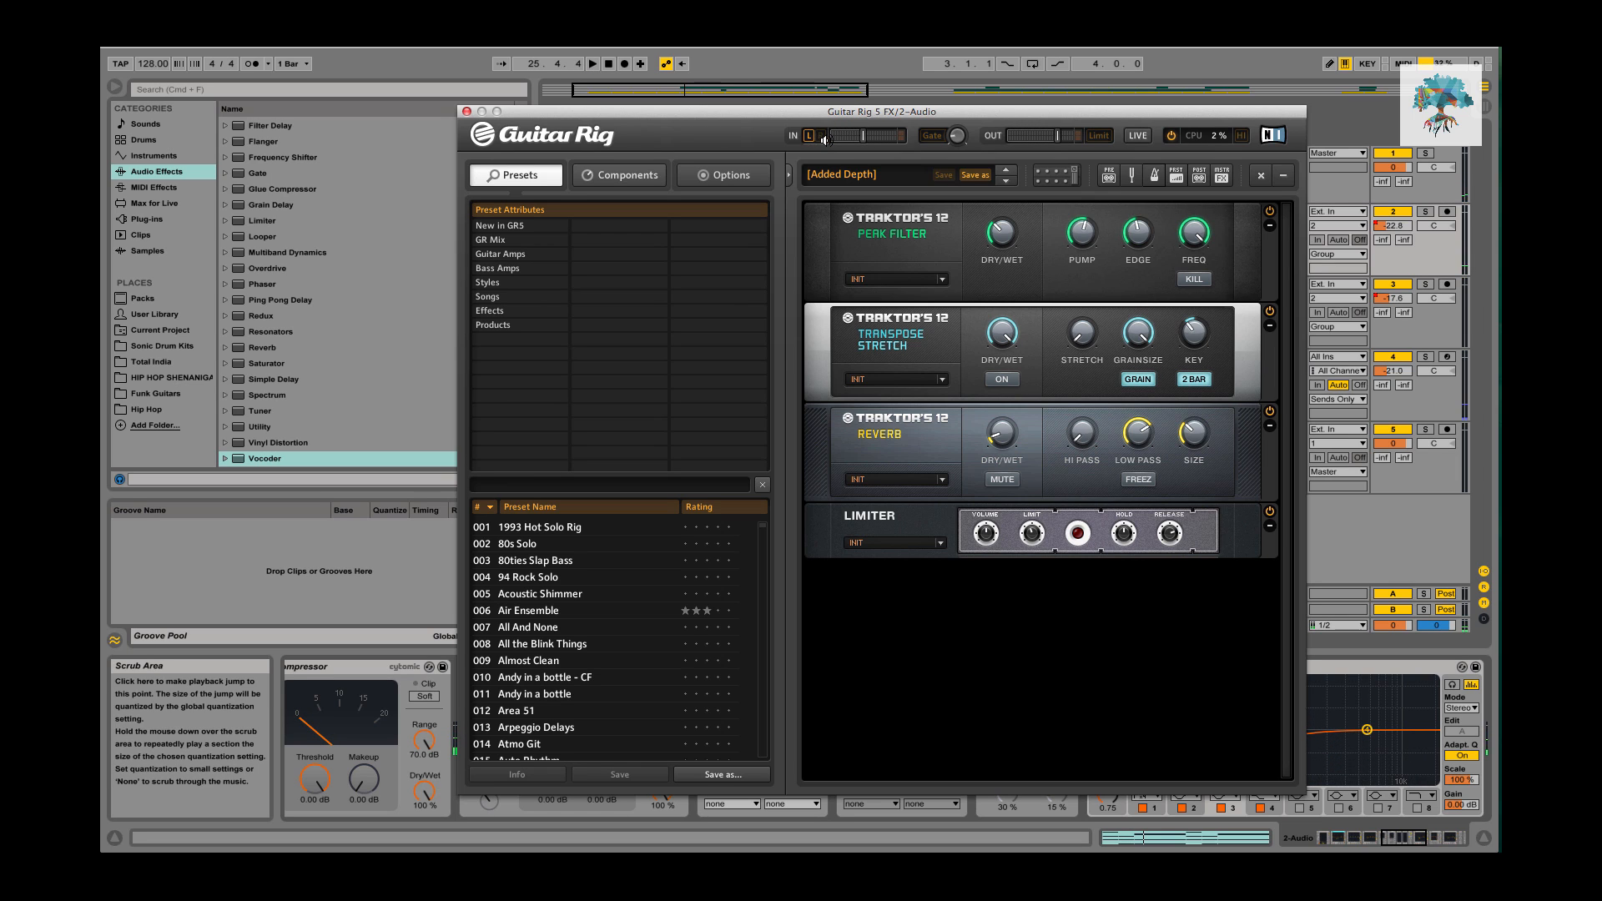
key("space")
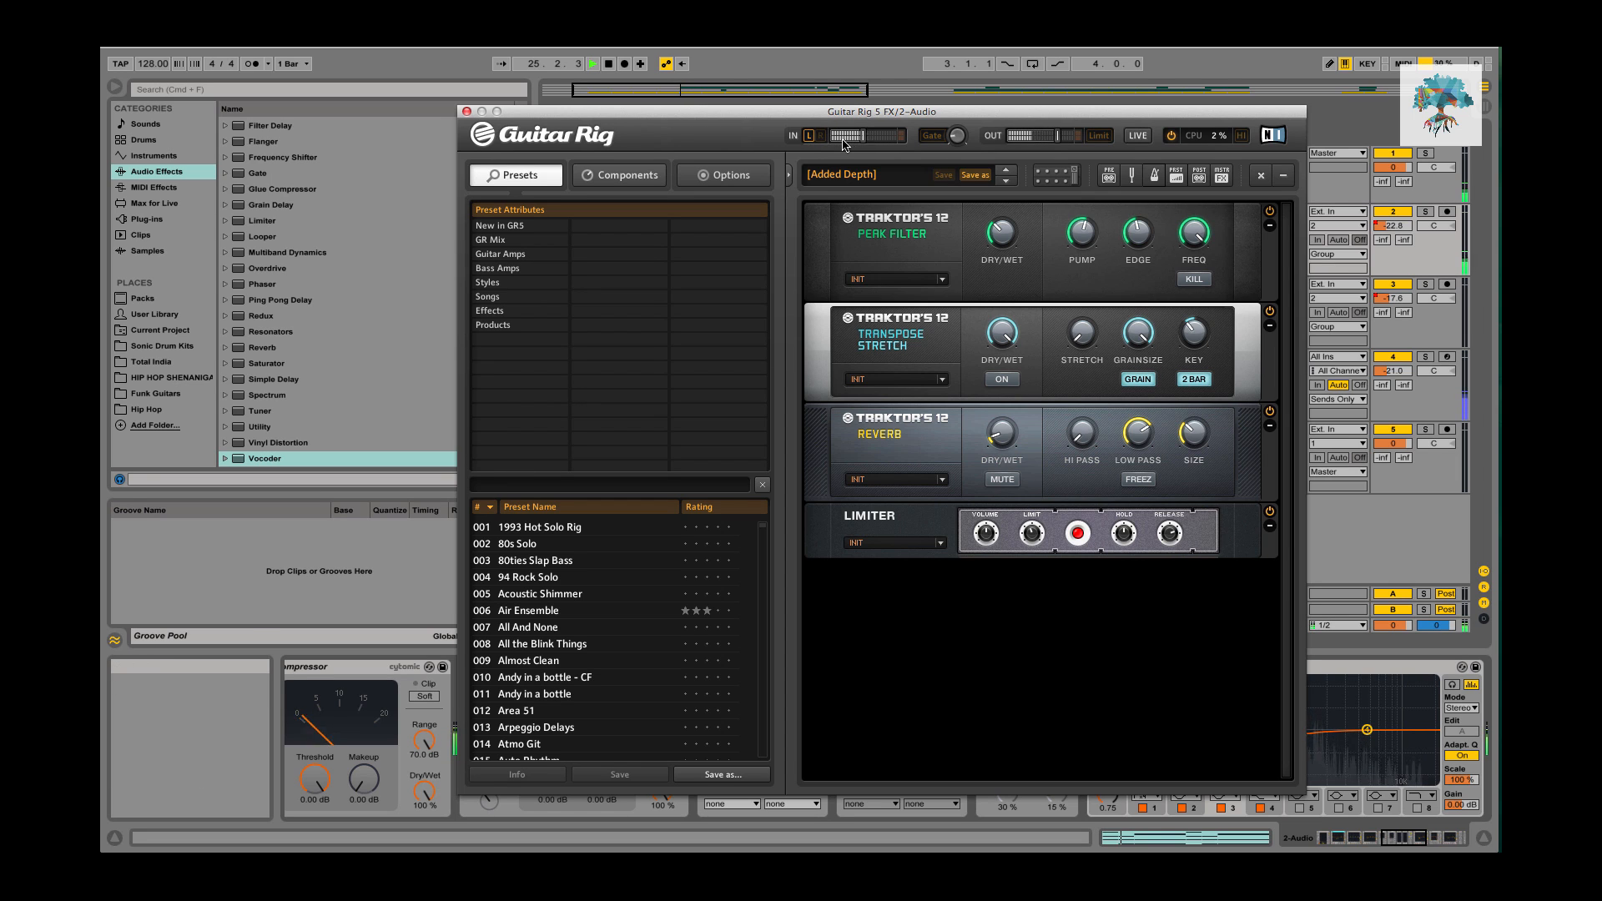
key("space")
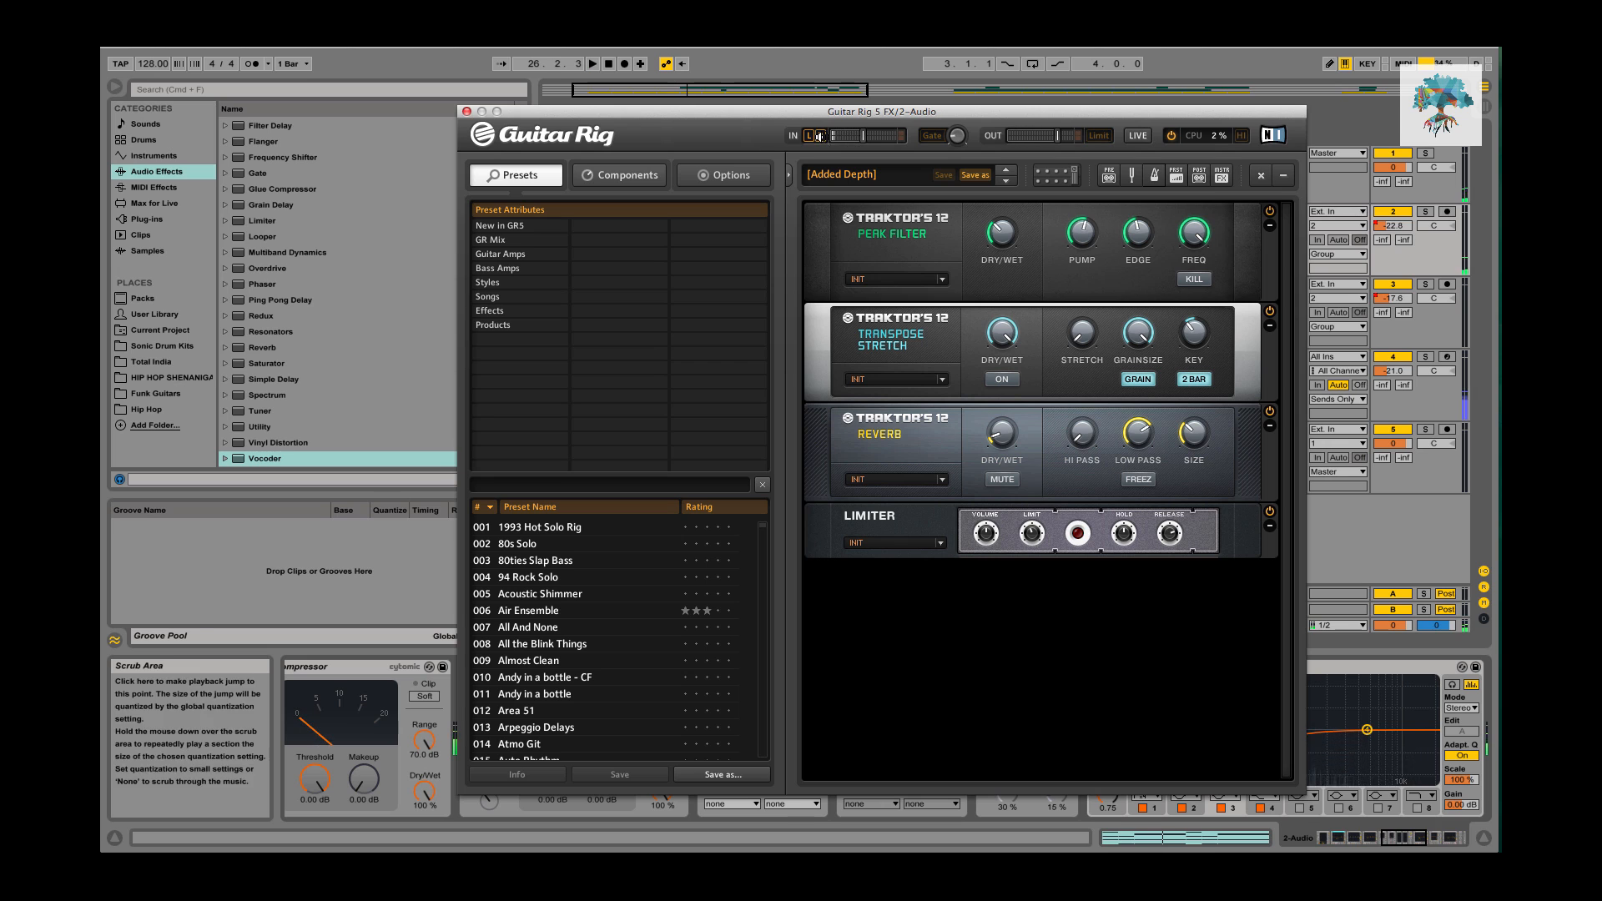
left_click(821, 138)
key("space")
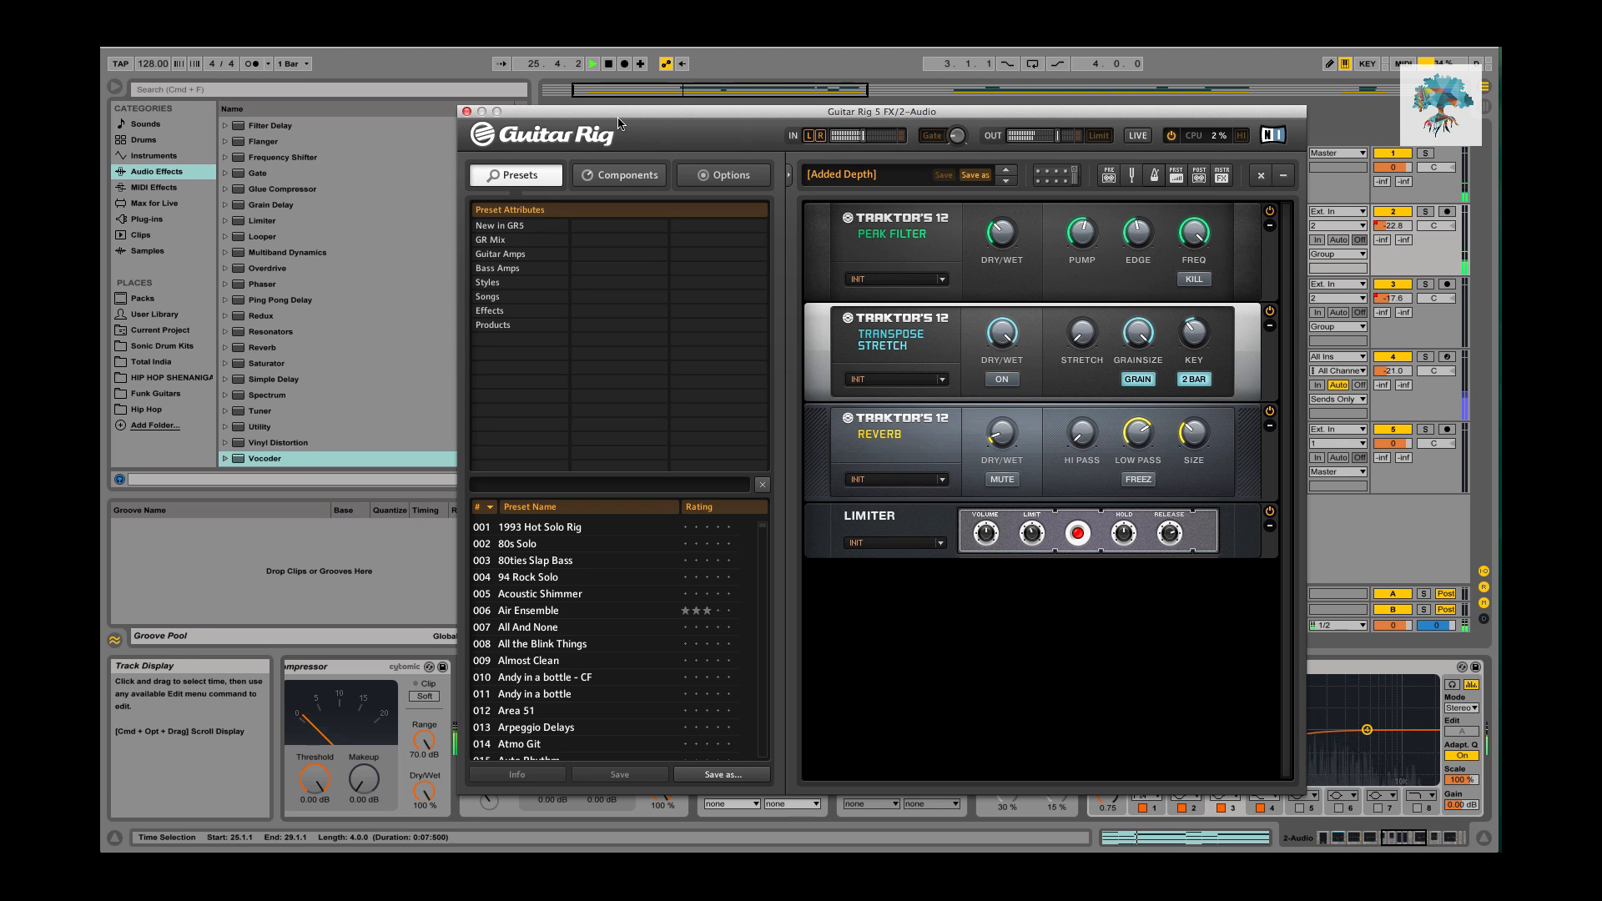
key("space")
left_click(467, 111)
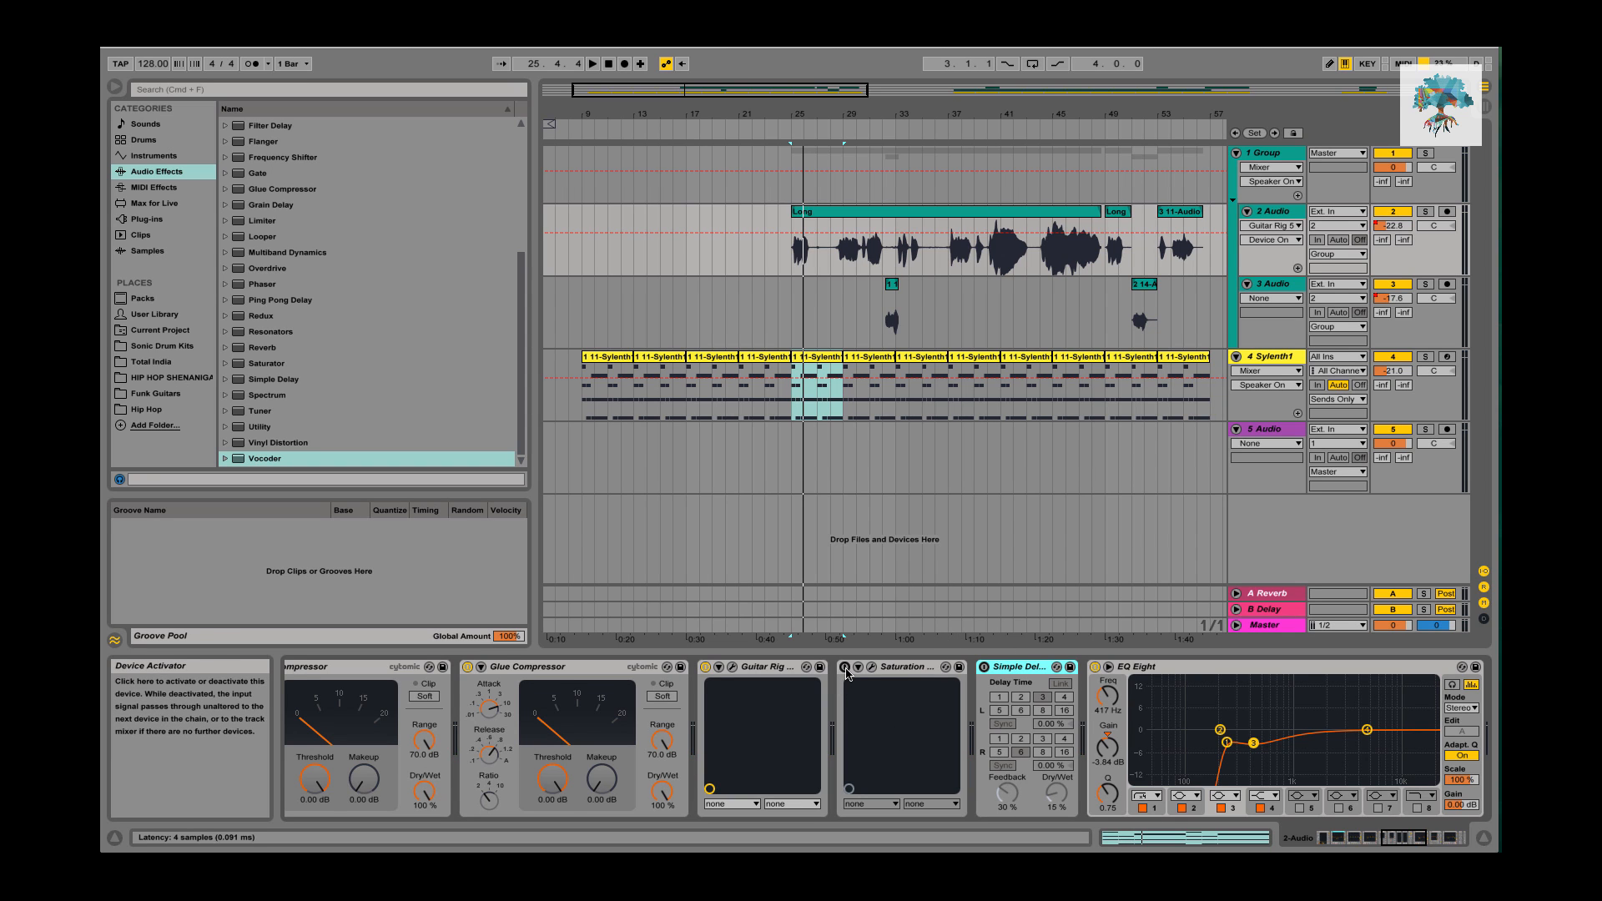
Play the vocal from bar 25 with Guitar Rig active and bypassed, leaving Guitar Rig switched on.
key("space")
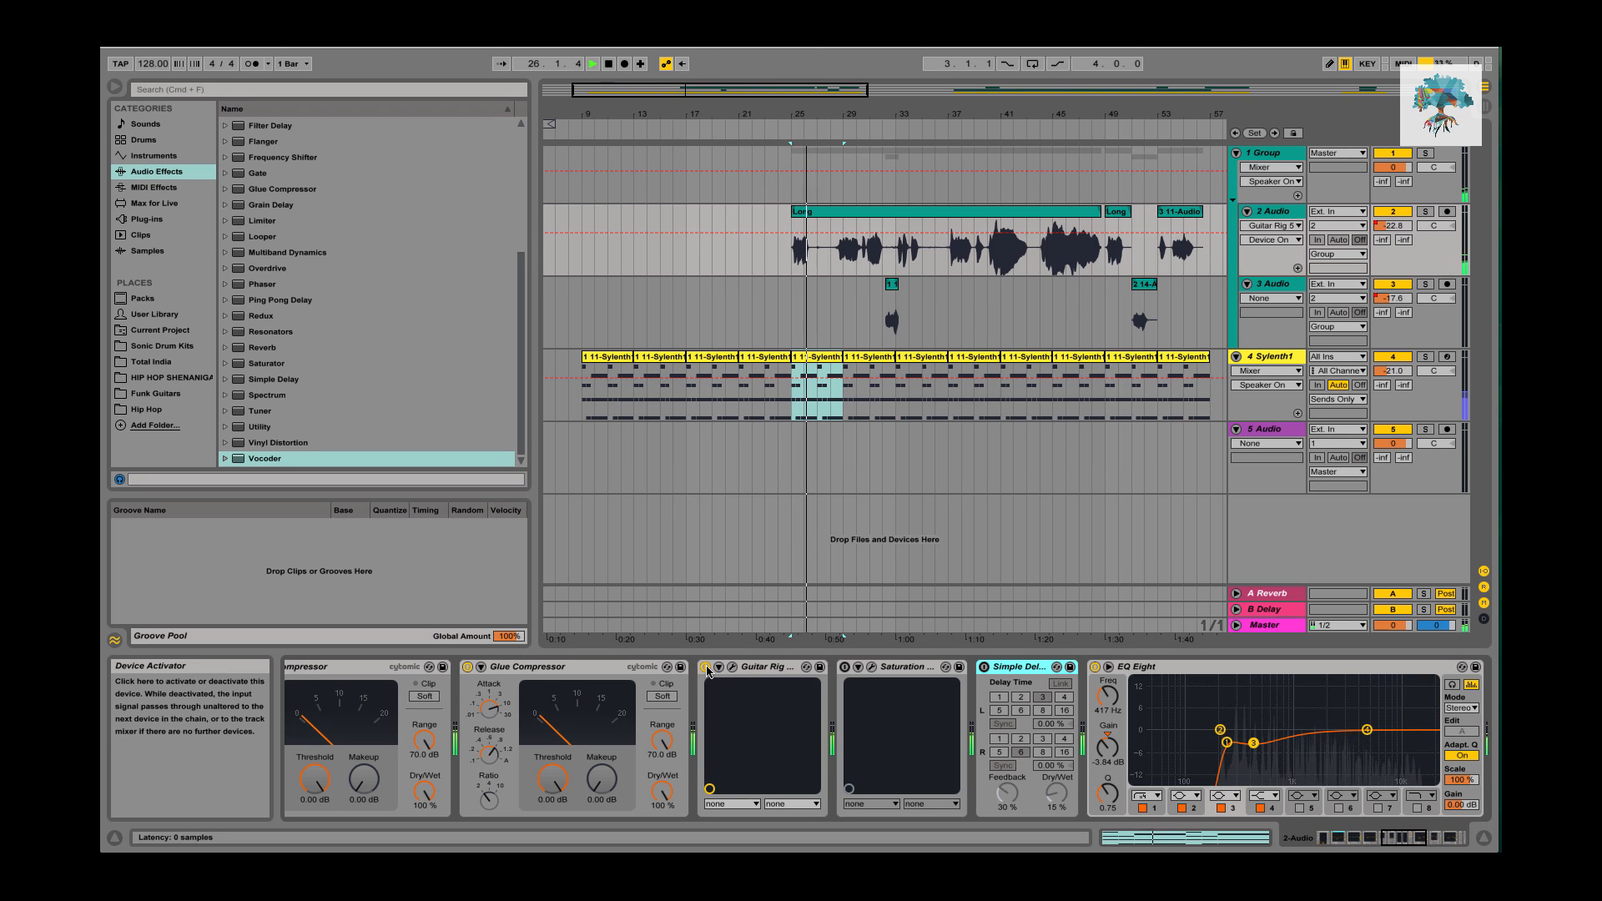
key("space")
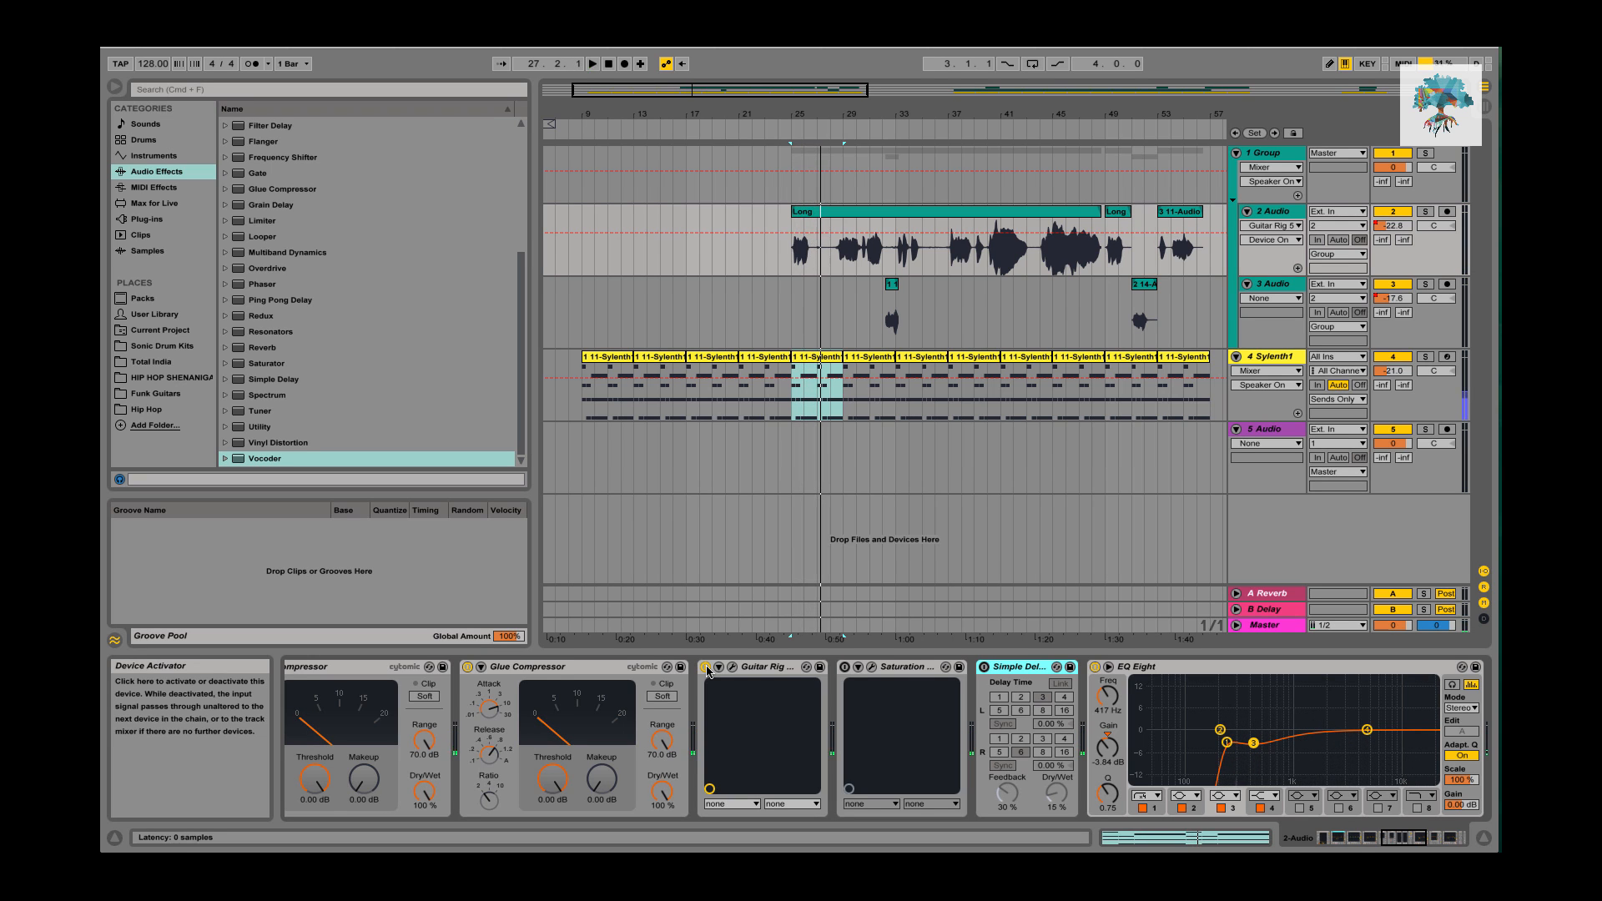
left_click(707, 668)
key("space")
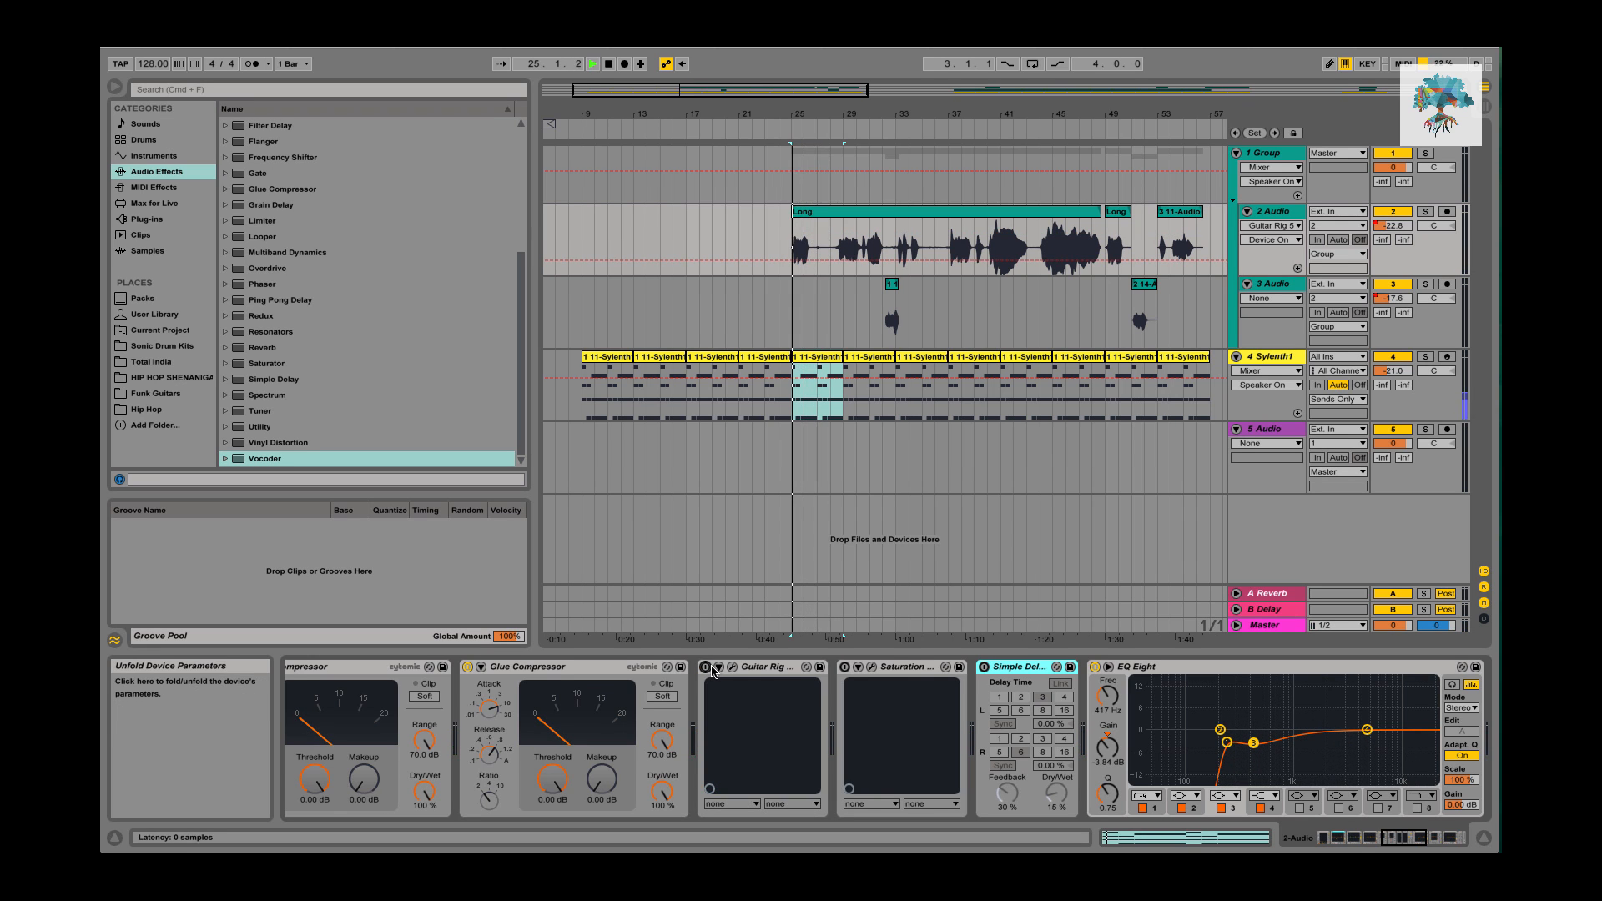
left_click(712, 672)
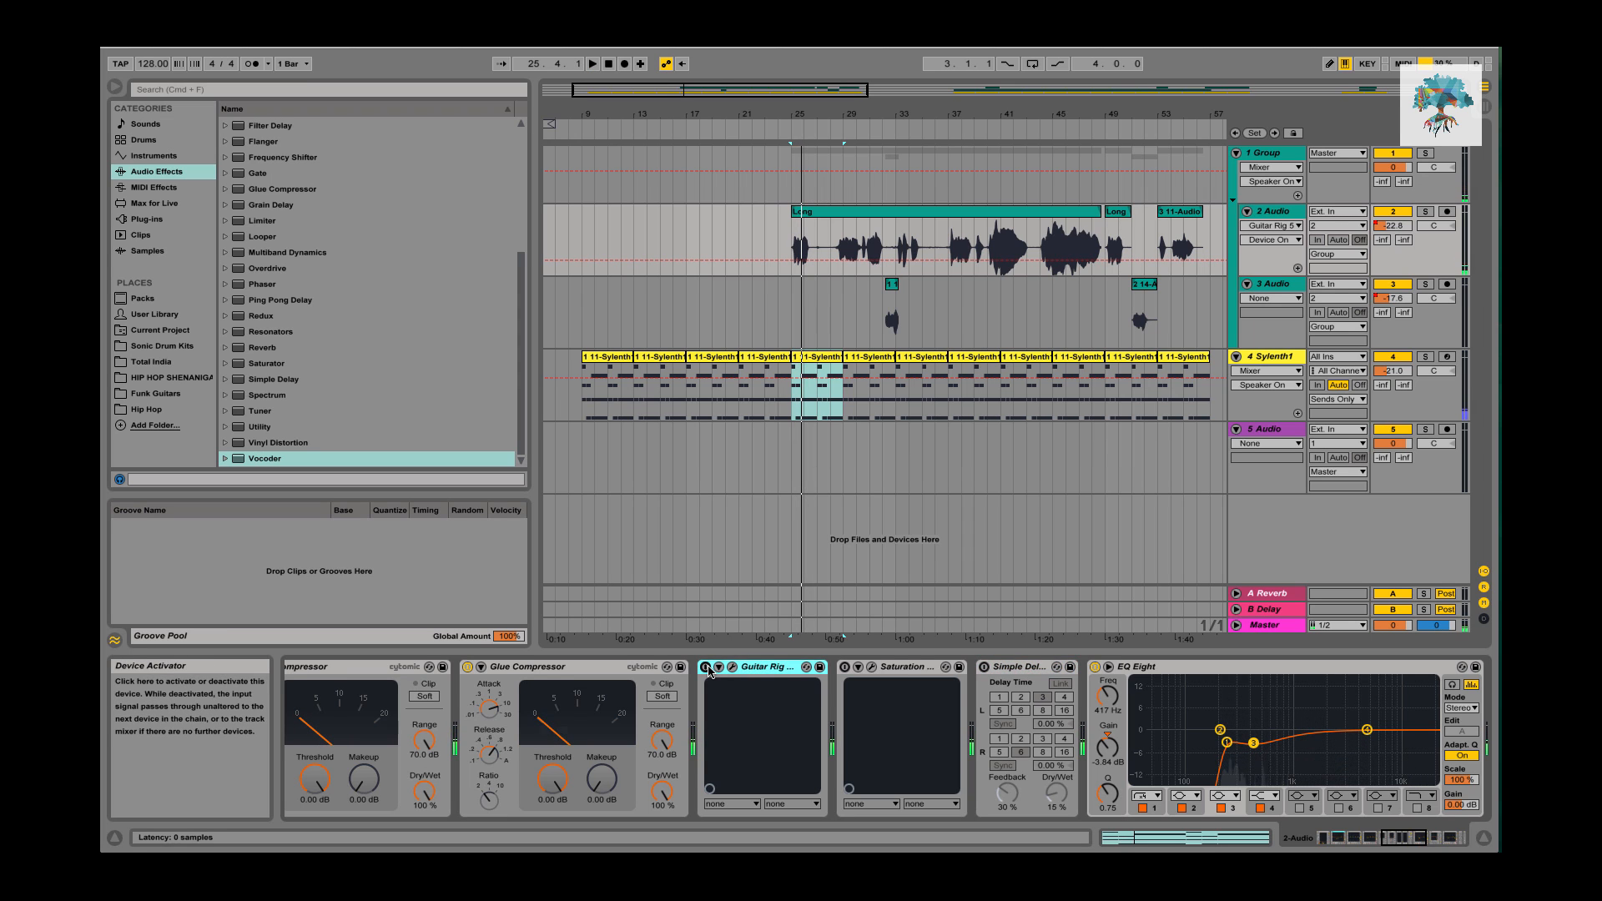
key("space")
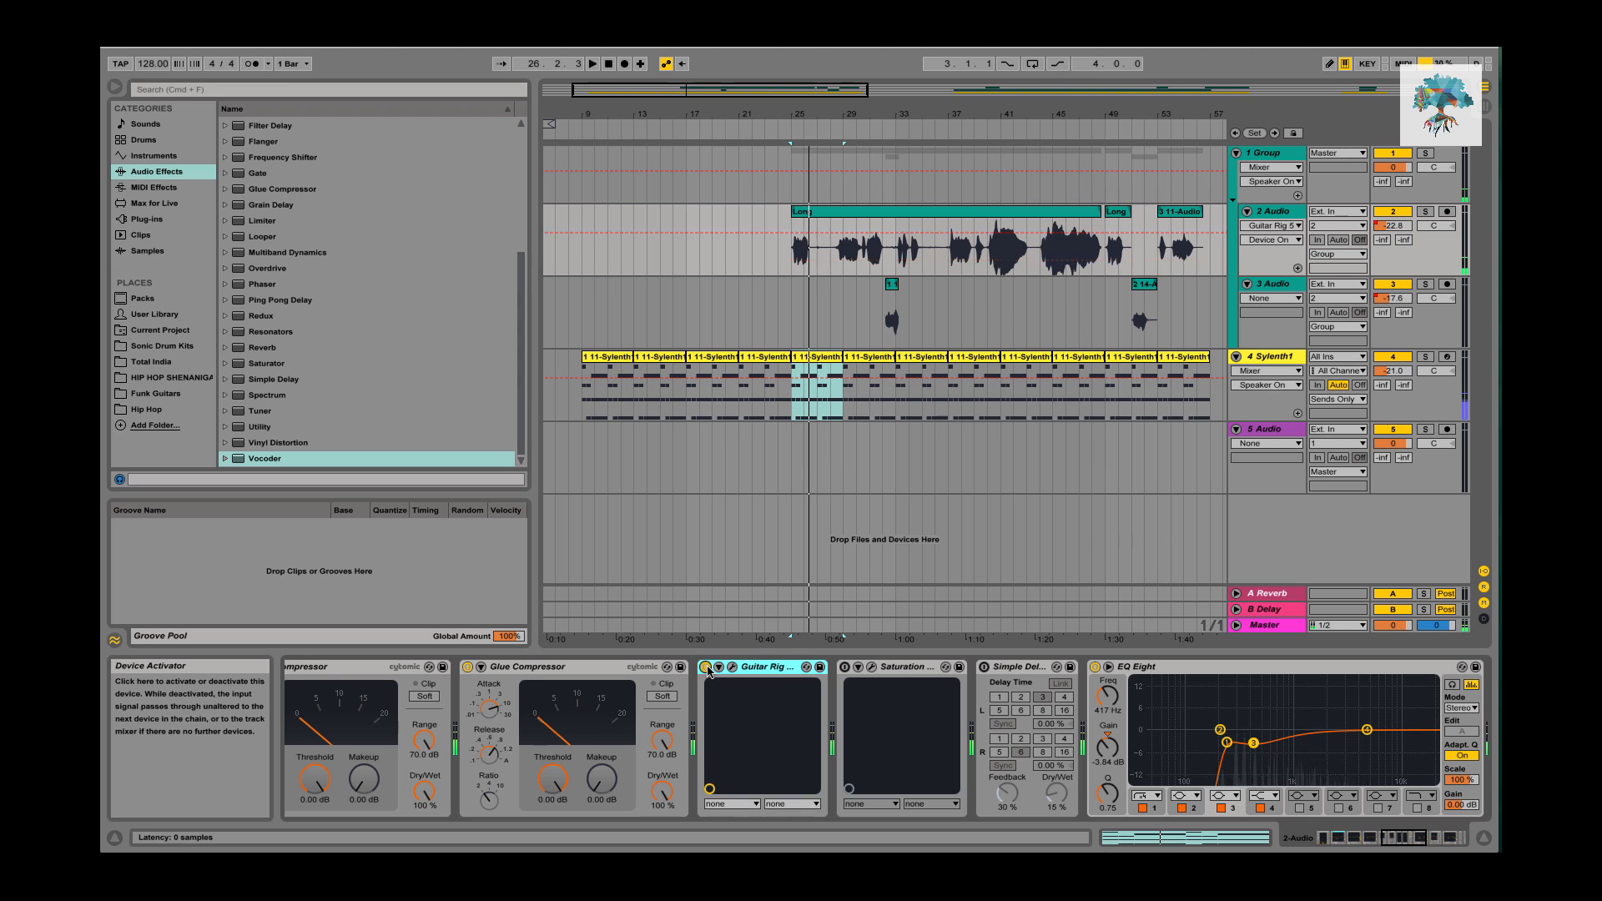
left_click(706, 668)
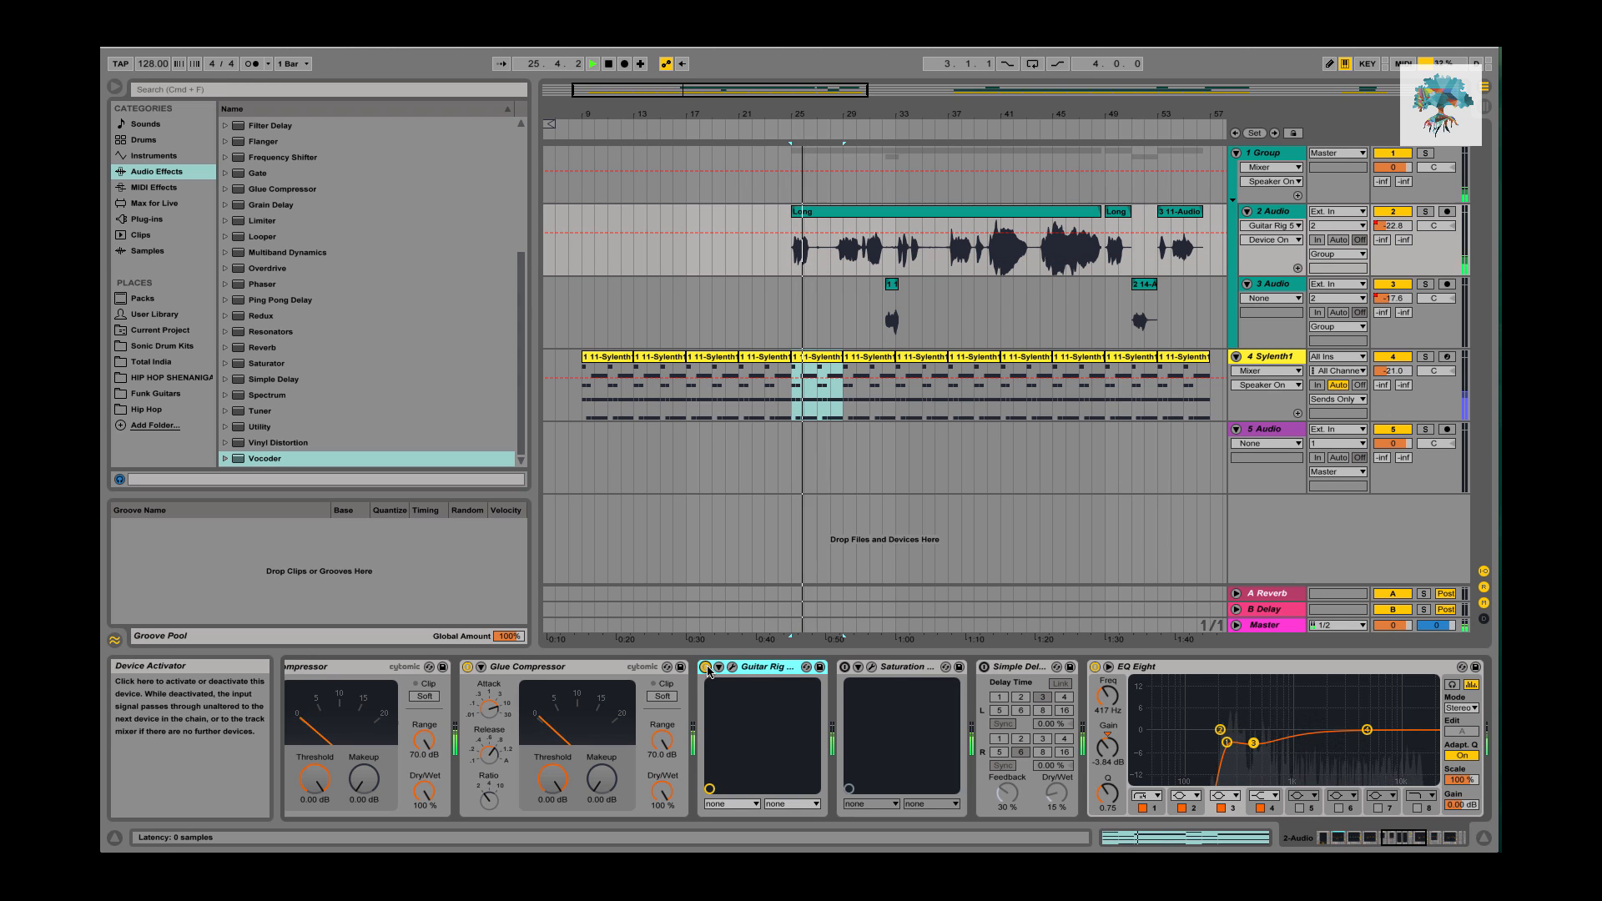
key("space")
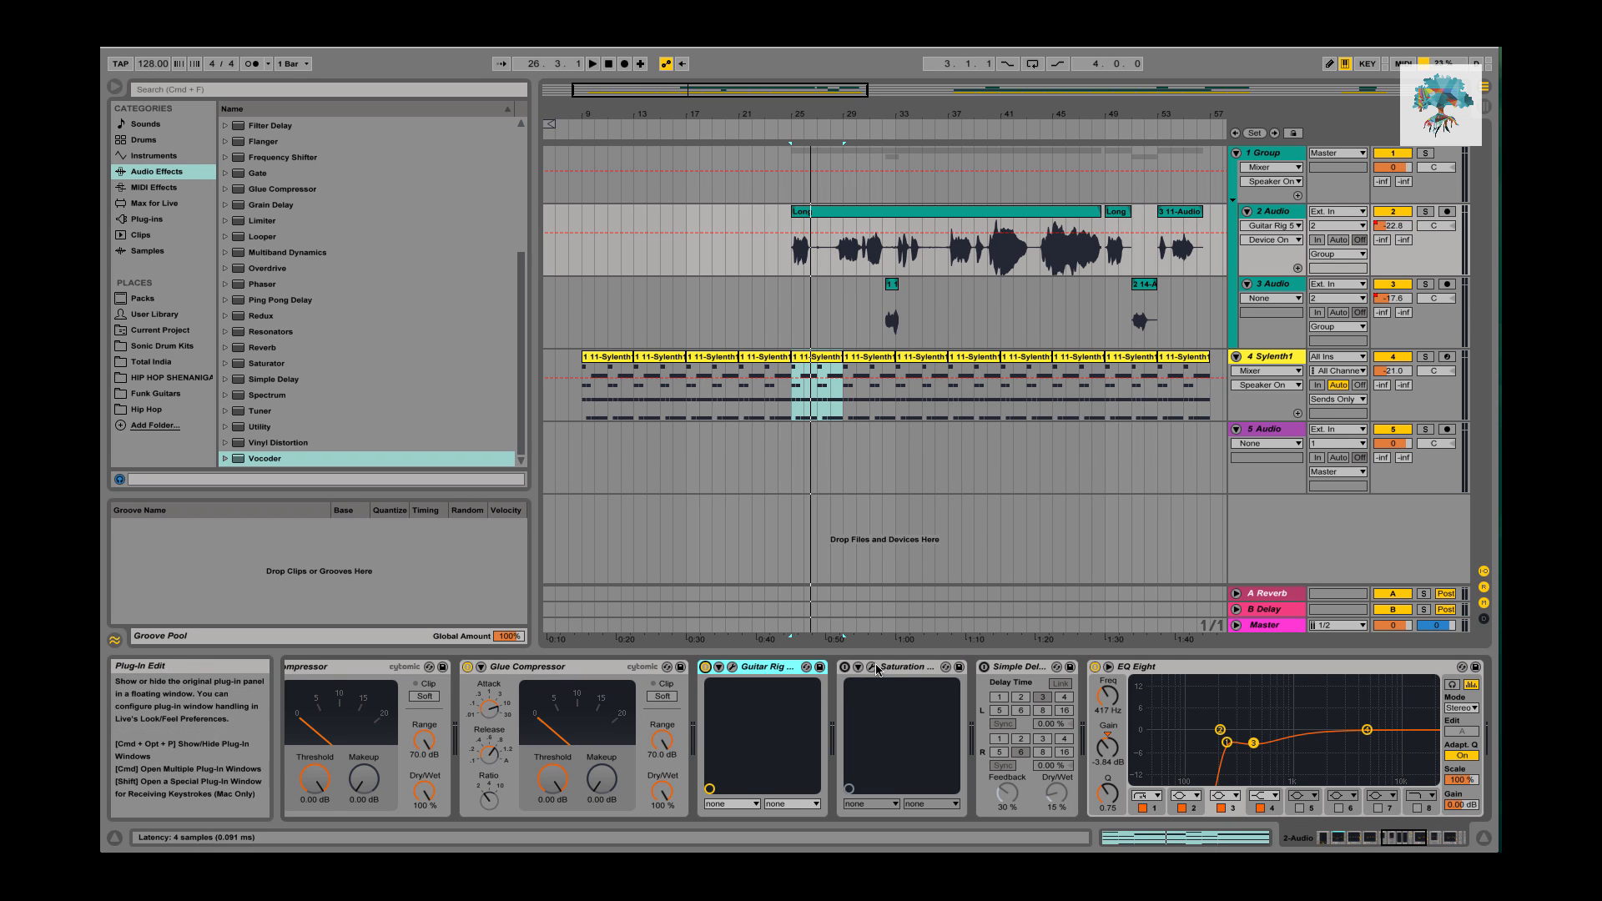
Open the Saturation Knob plug-in window and expand the Audio Units plug-in list in the browser.
left_click(870, 672)
left_click(870, 670)
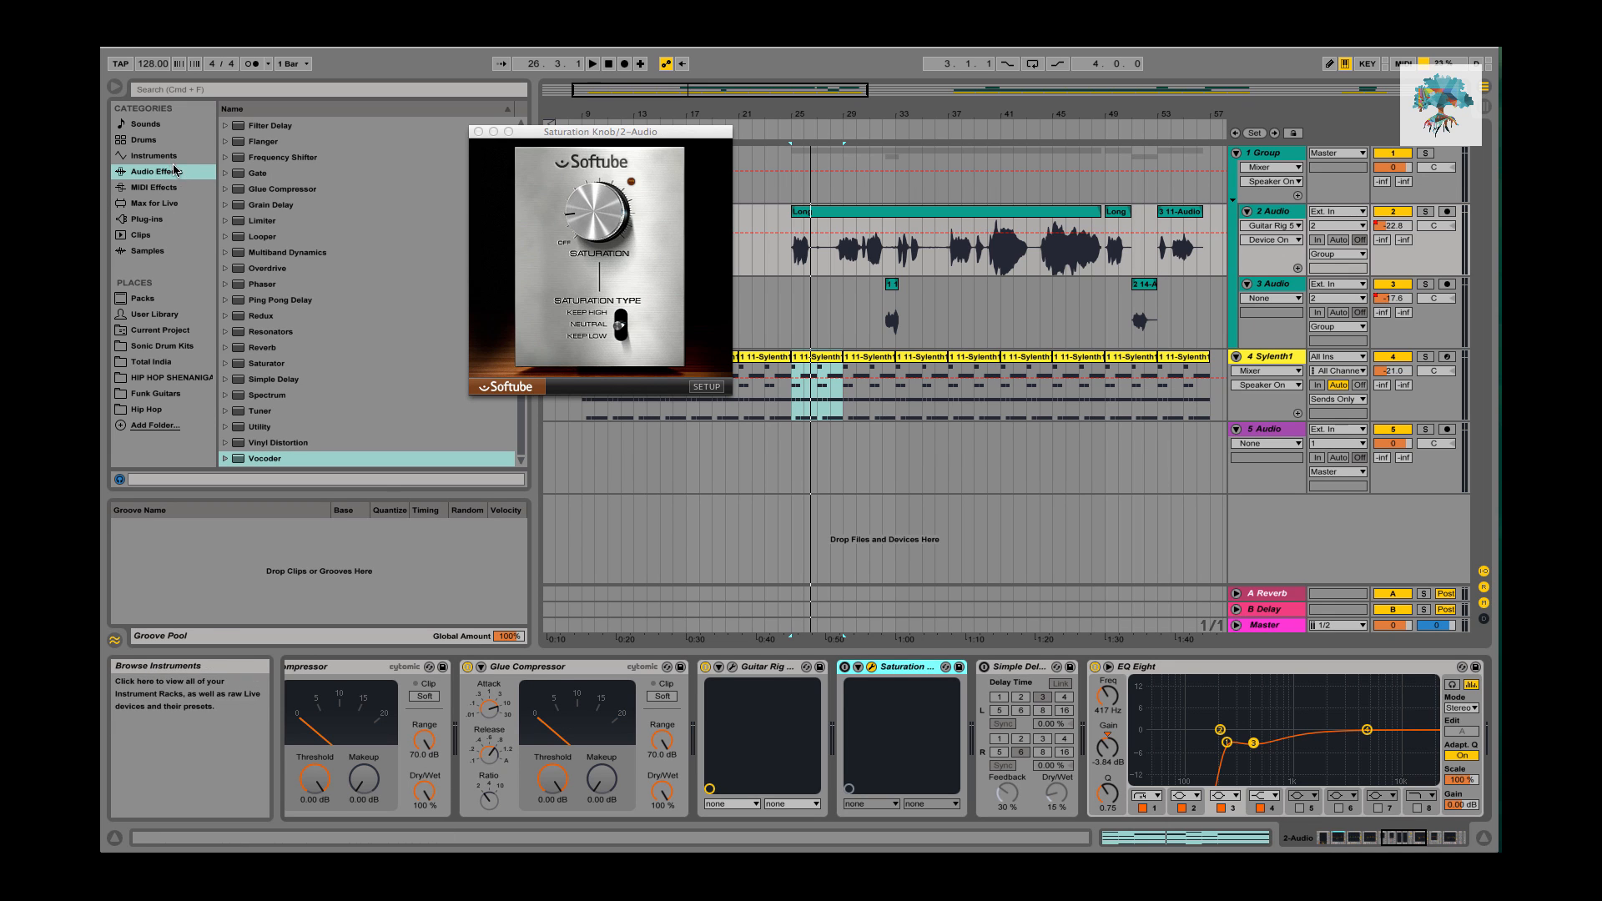
left_click(147, 218)
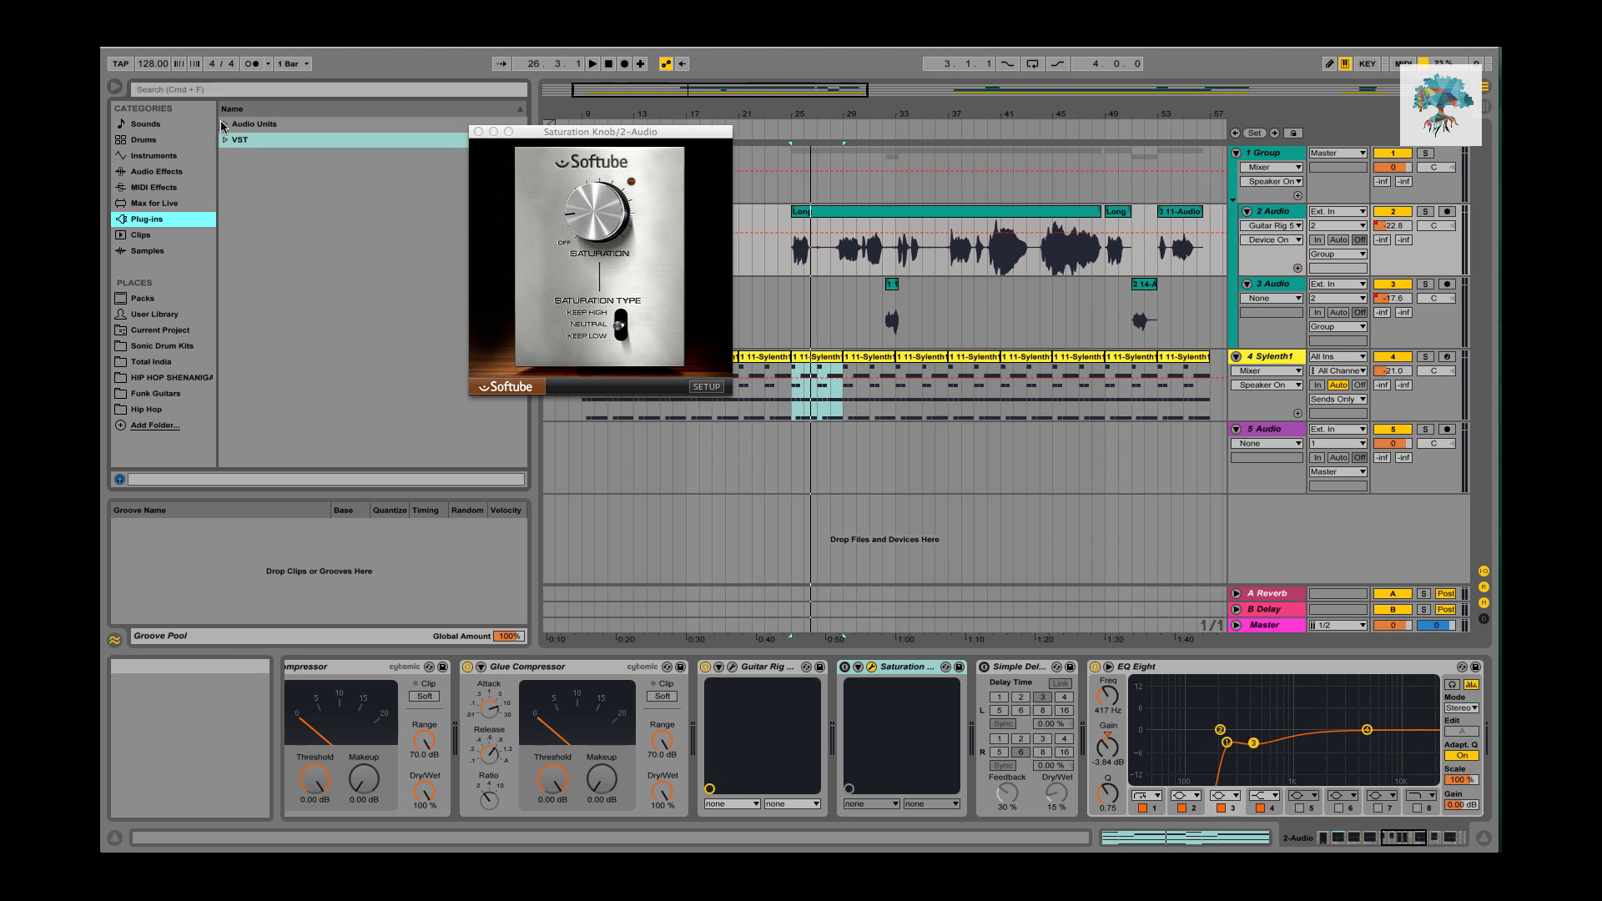
left_click(251, 125)
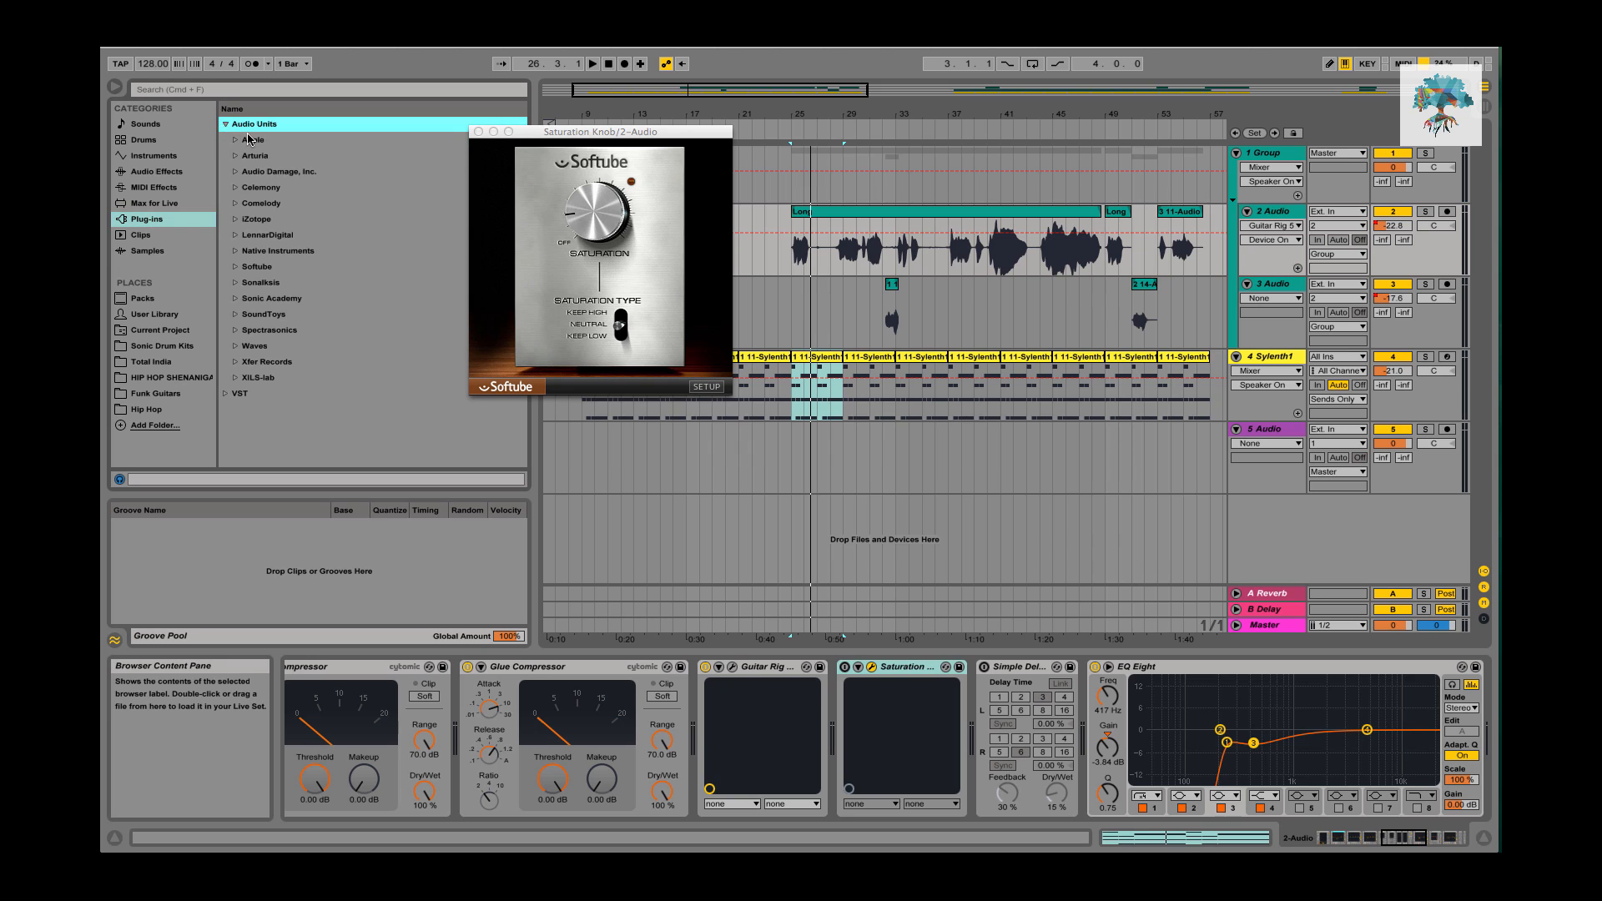
Load the Amp preset Bass Roundup.adv at the end of the 2 Audio device chain and delete it again.
left_click(156, 171)
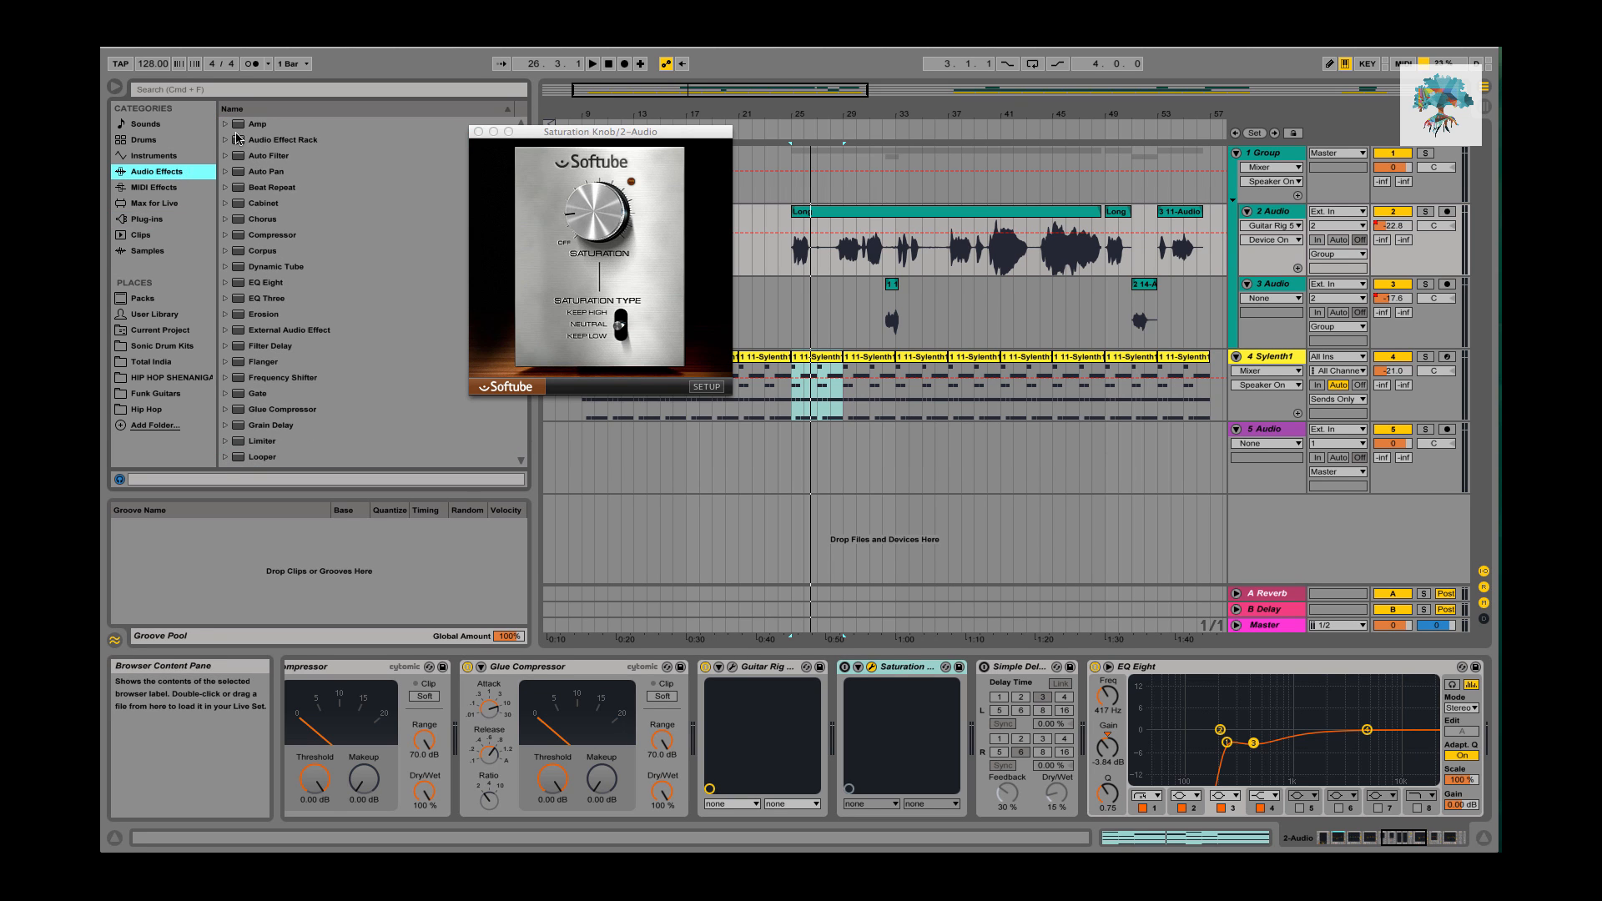
left_click(225, 125)
left_click(279, 142)
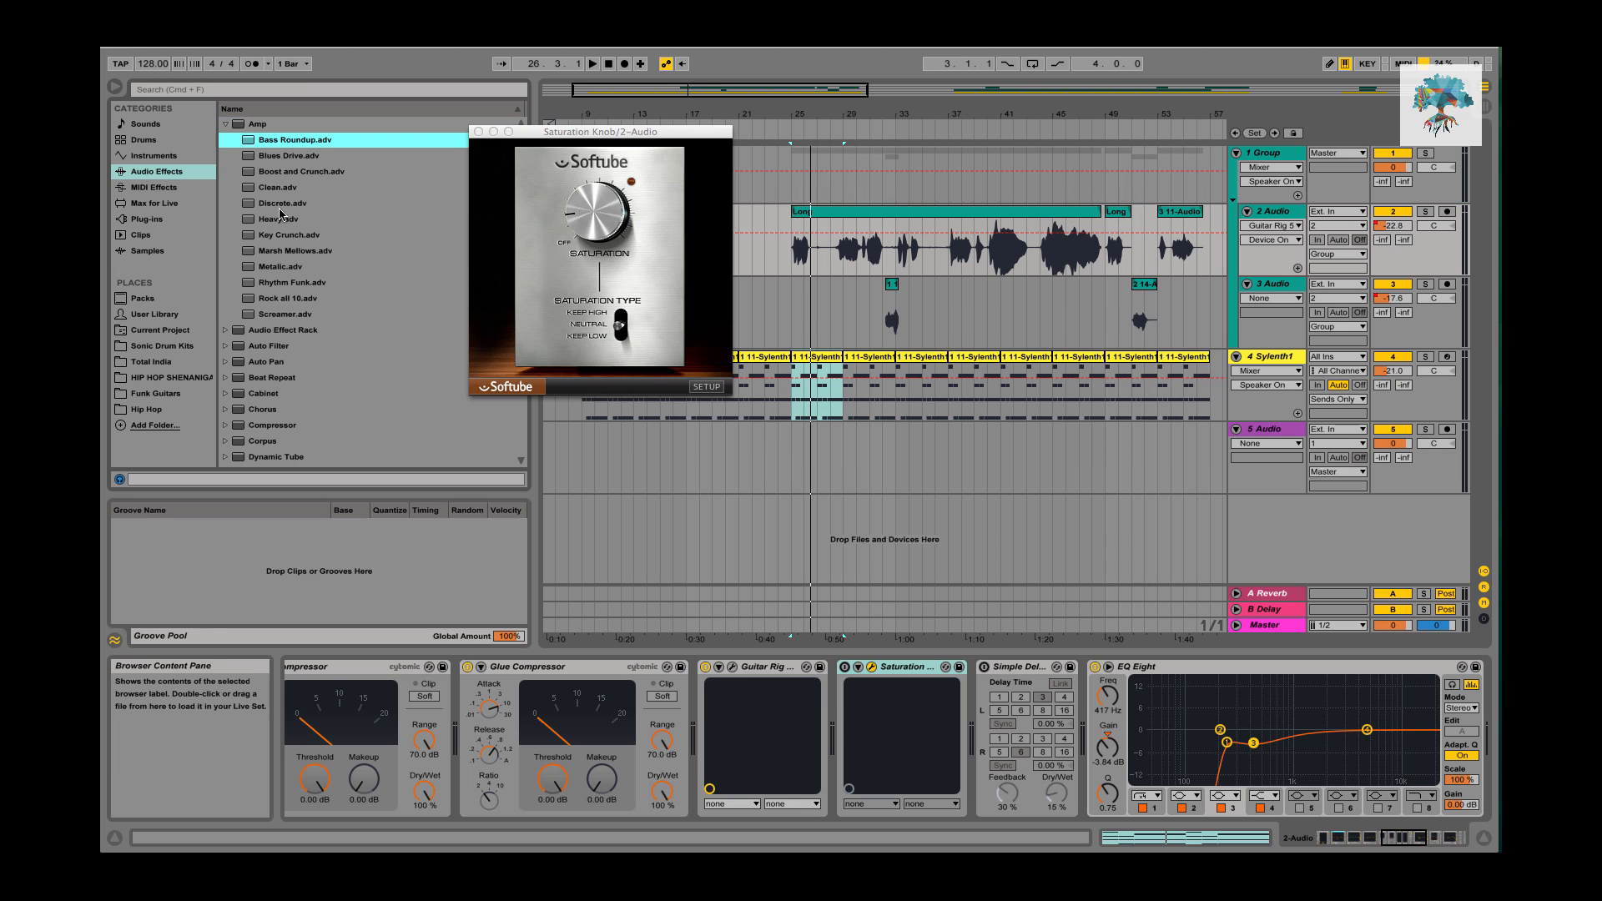
double_click(290, 142)
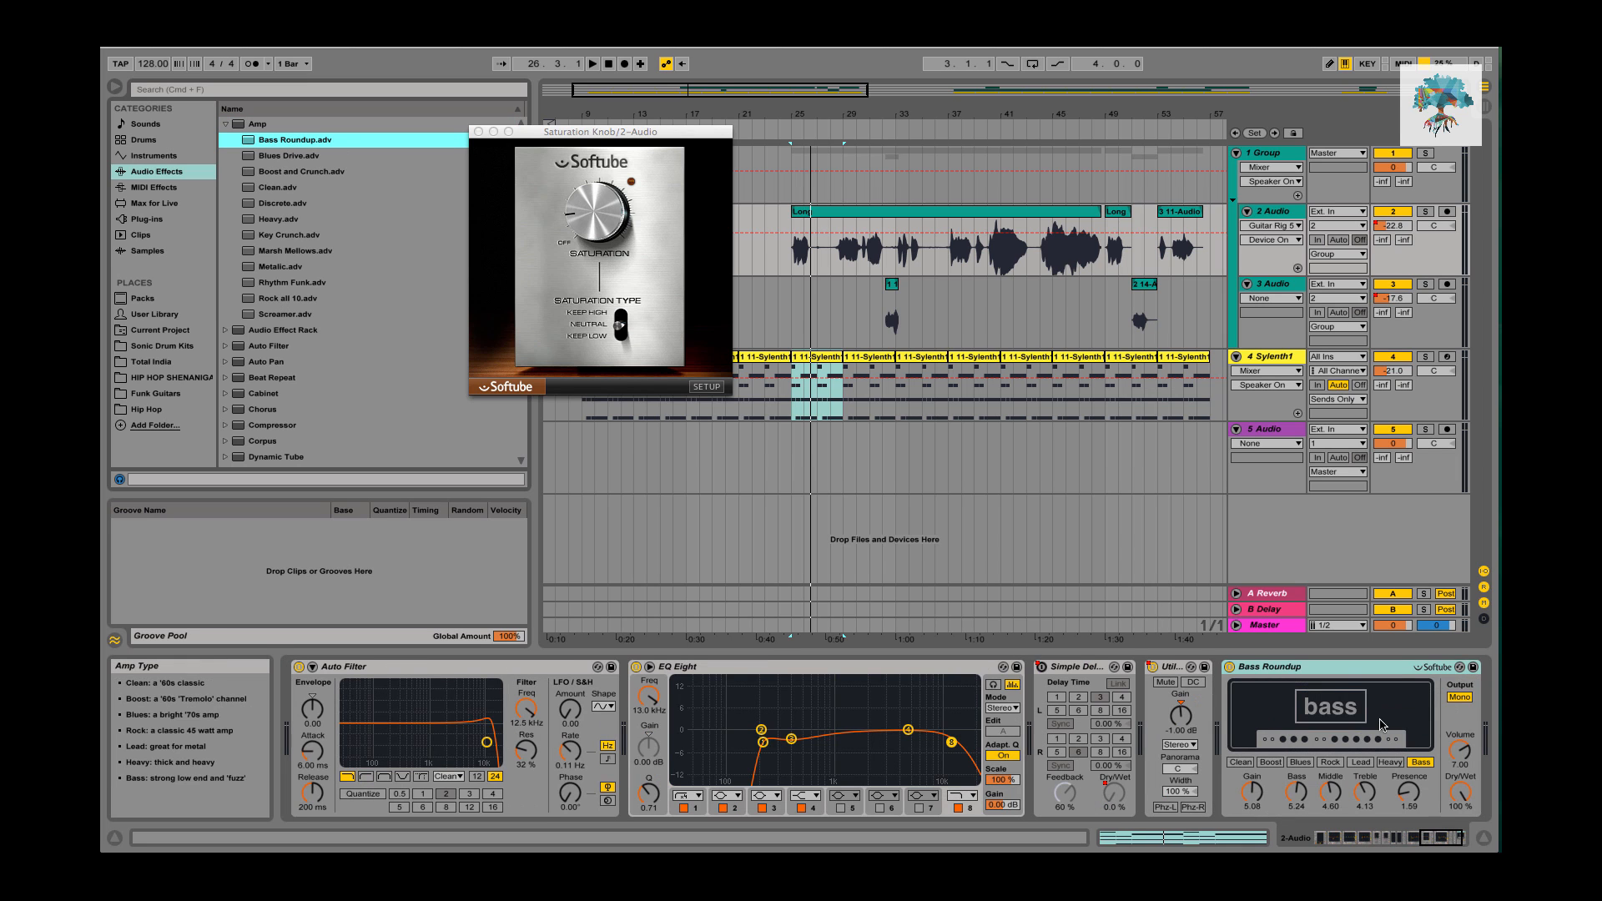
left_click(1357, 668)
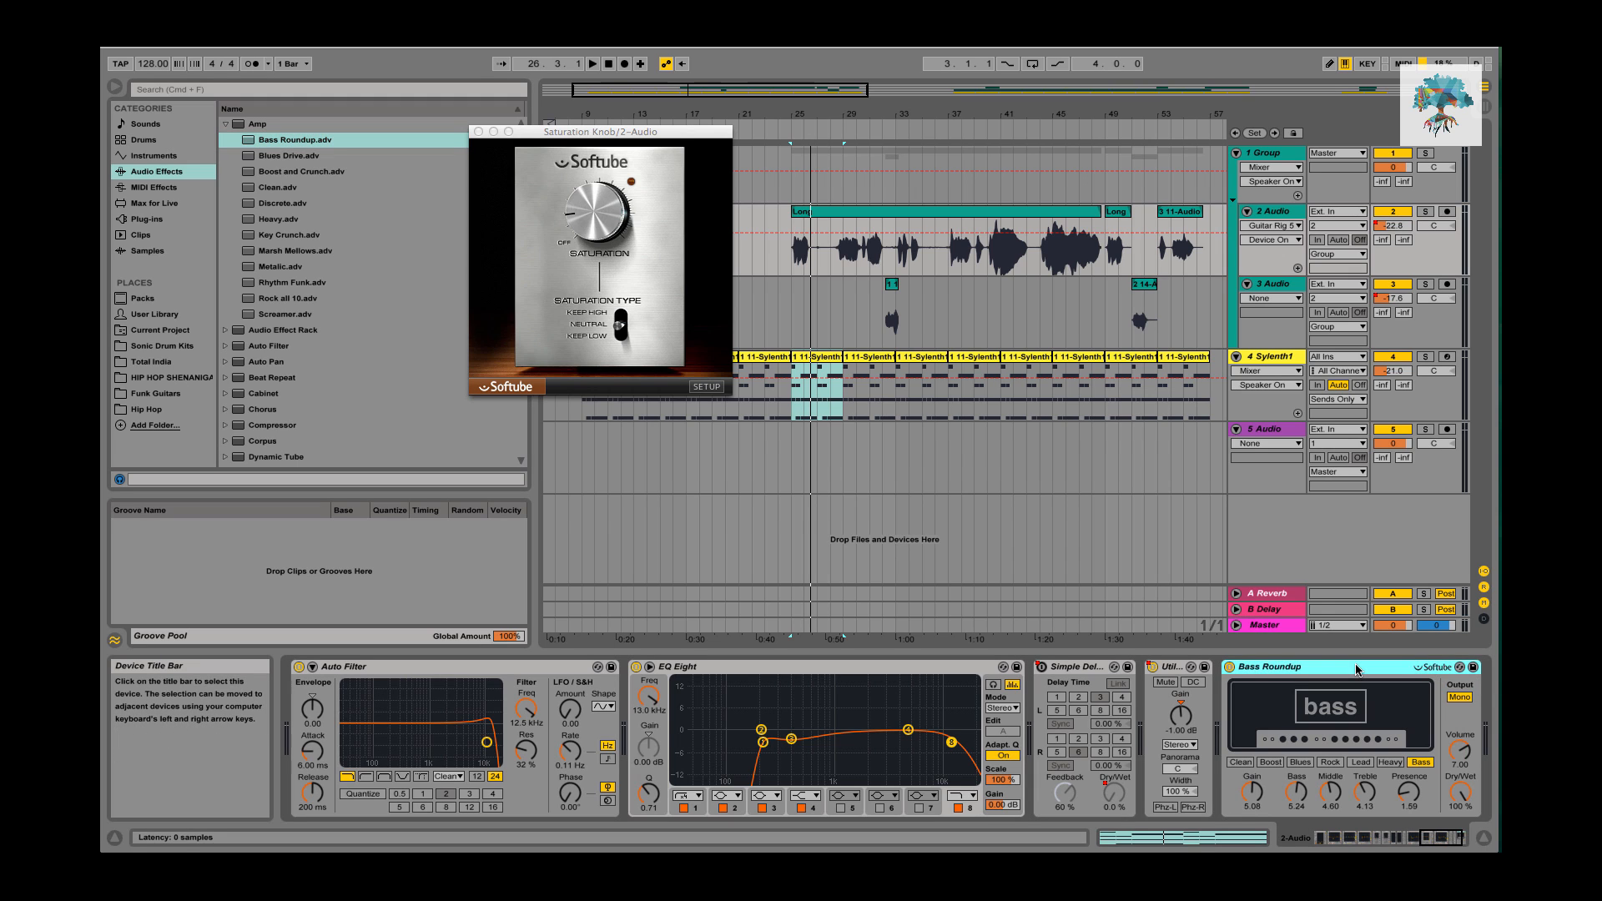
key("Delete")
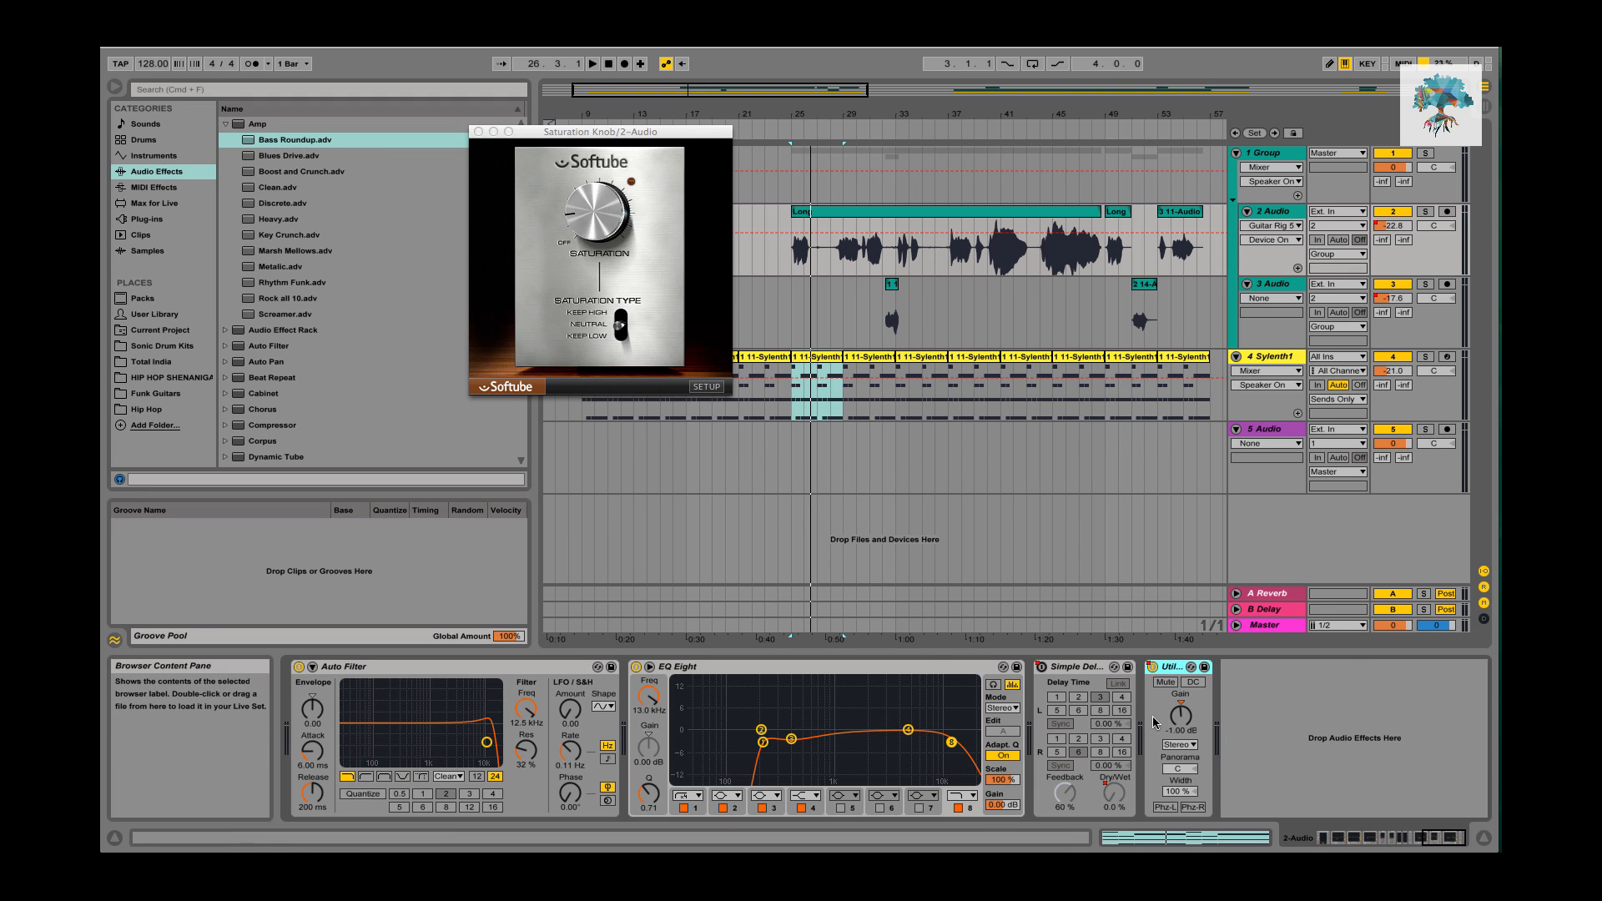
Reactivate the Saturation plug-in and the Simple Delay after Guitar Rig, and play the vocal from bar 25.
scroll(729, 691, "left", 10)
scroll(730, 691, "left", 3)
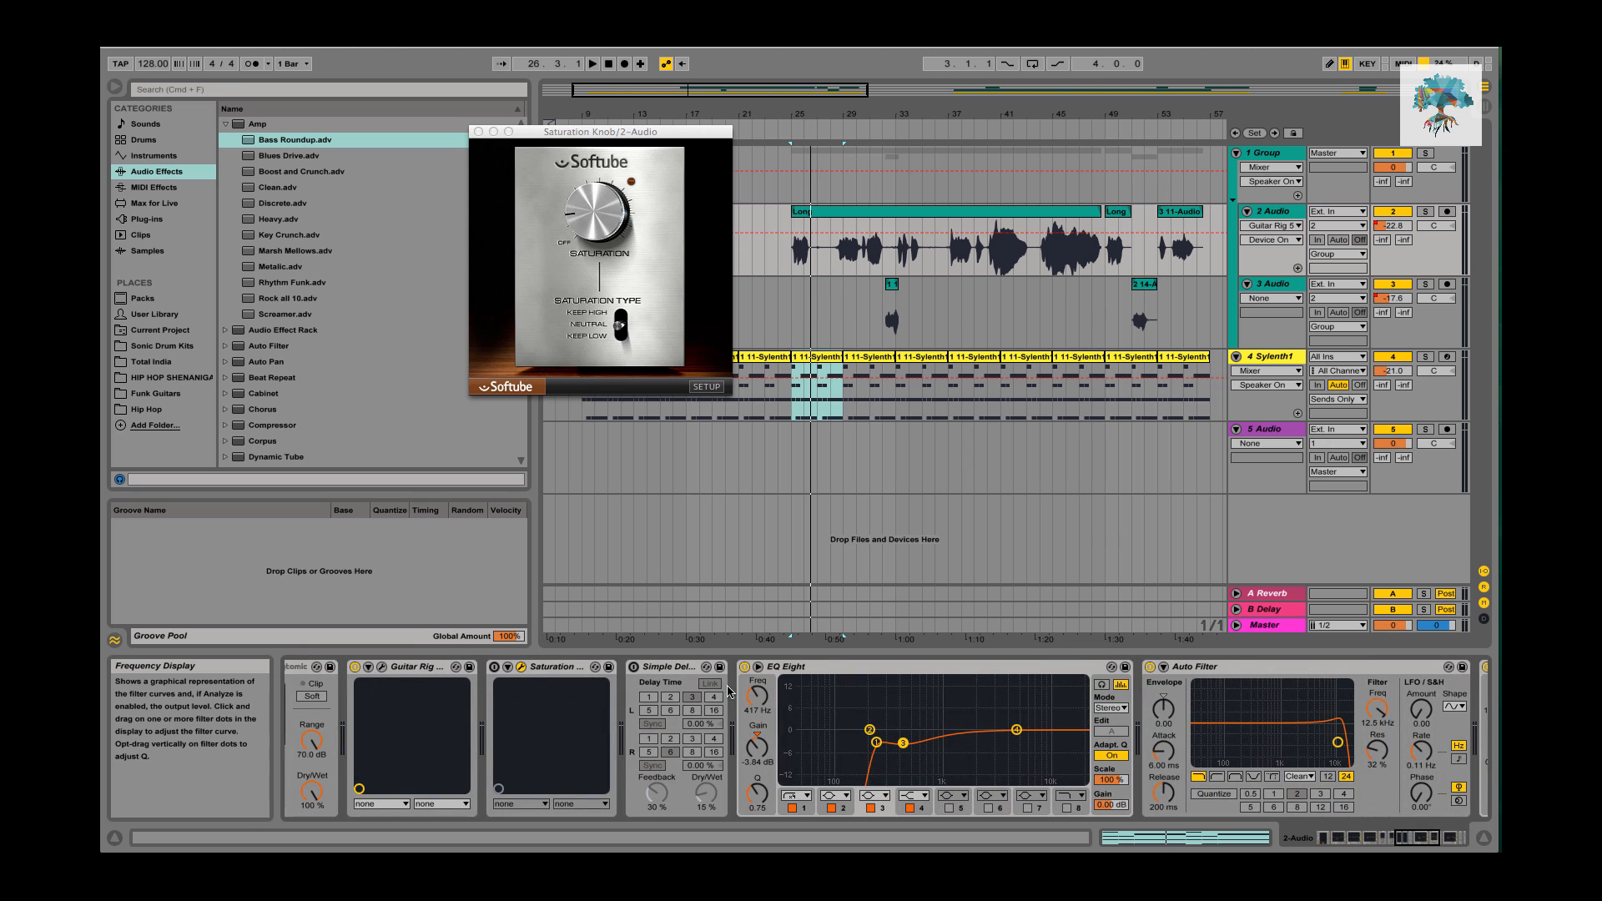
left_click(493, 668)
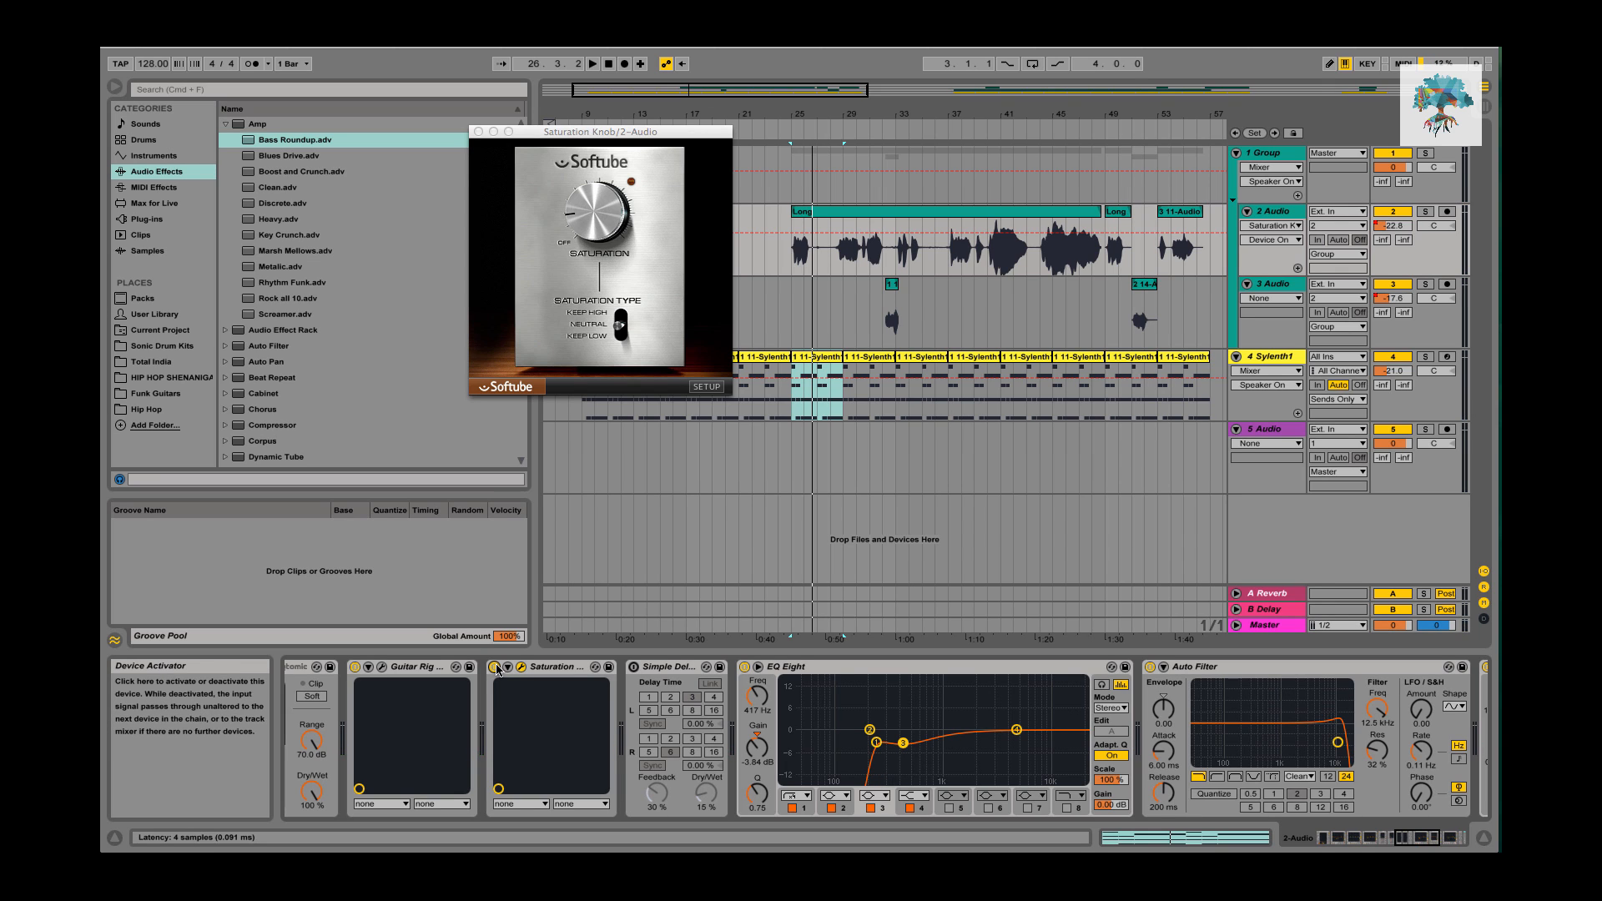
left_click(634, 667)
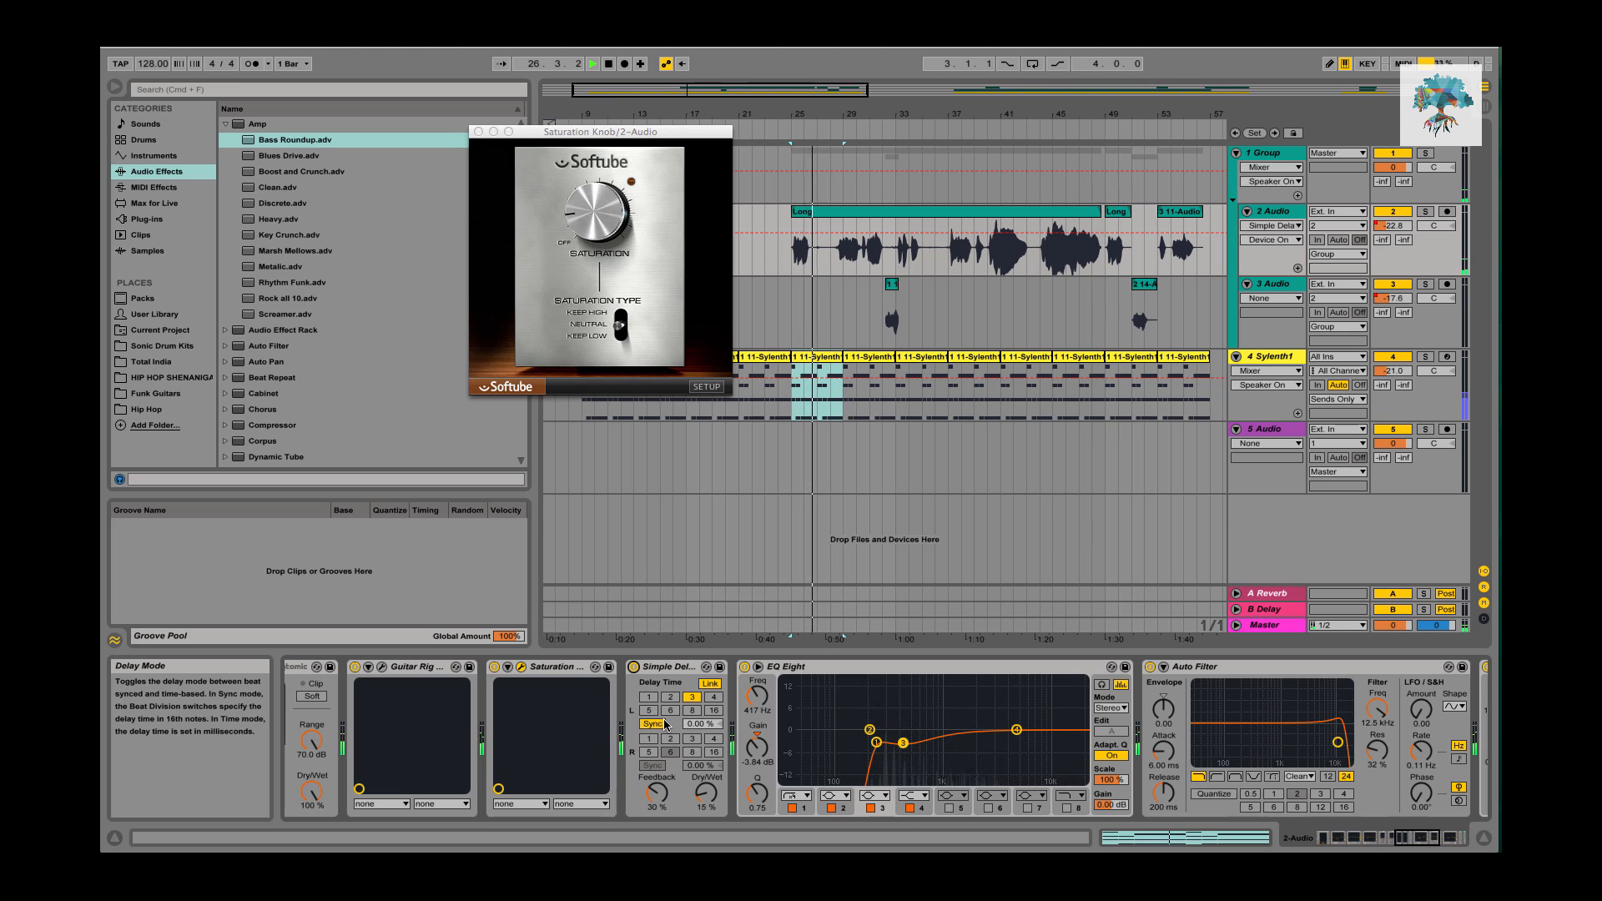
key("space")
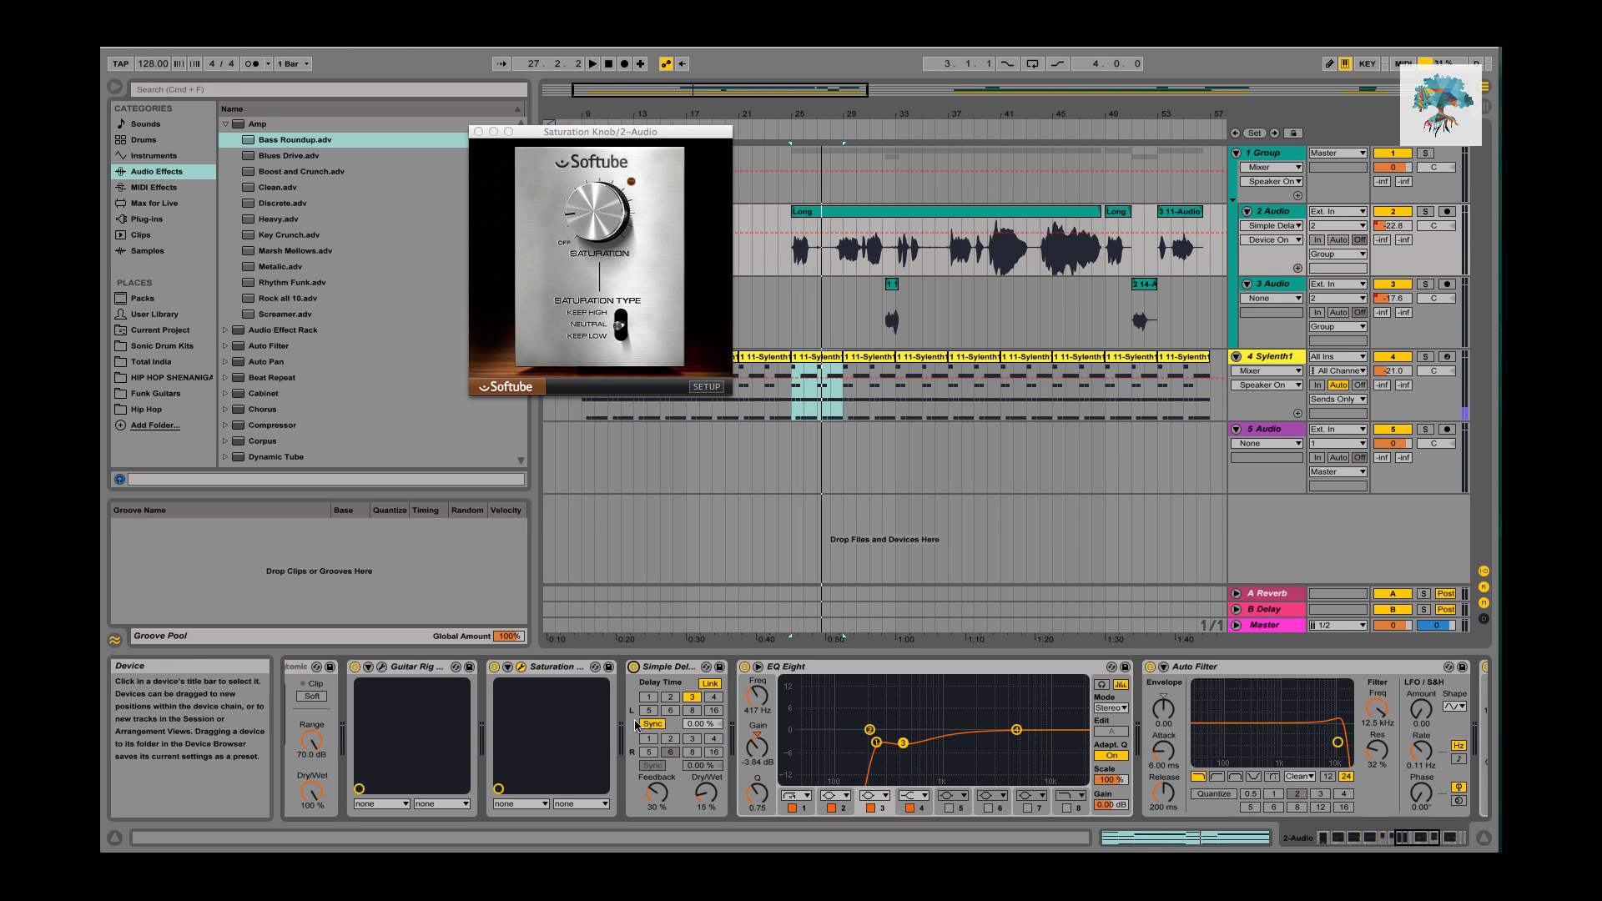
Examine the EQ Eight and the Auto Filter that follow the Simple Delay on the 2 Audio track.
left_click(760, 664)
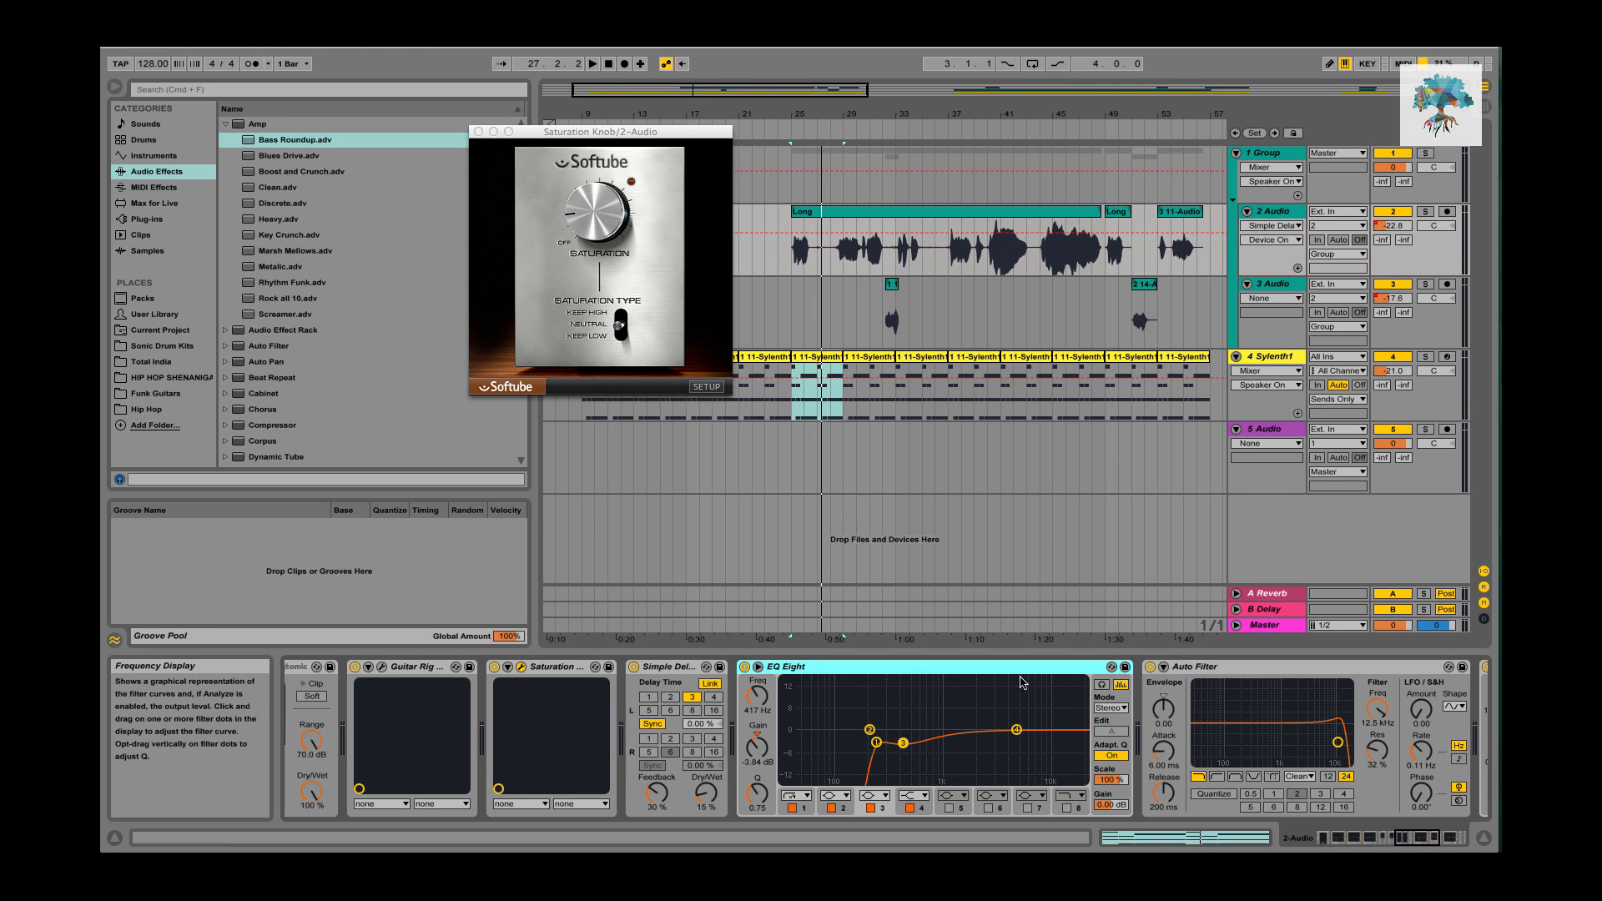
scroll(852, 671, "down", 3)
scroll(853, 671, "down", 5)
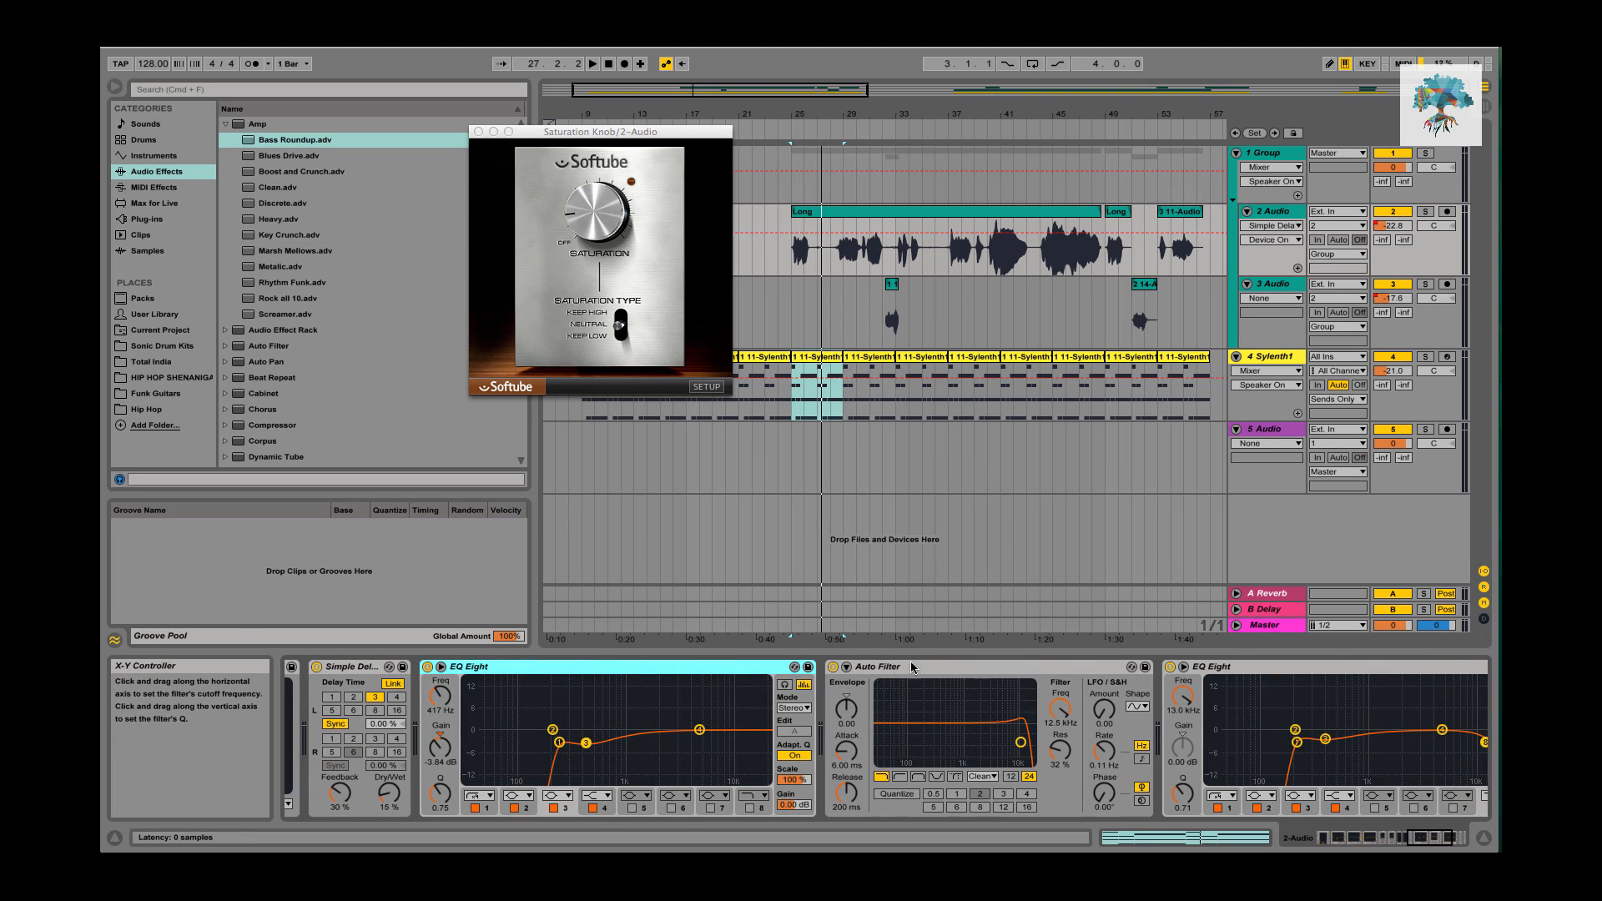
left_click(982, 699)
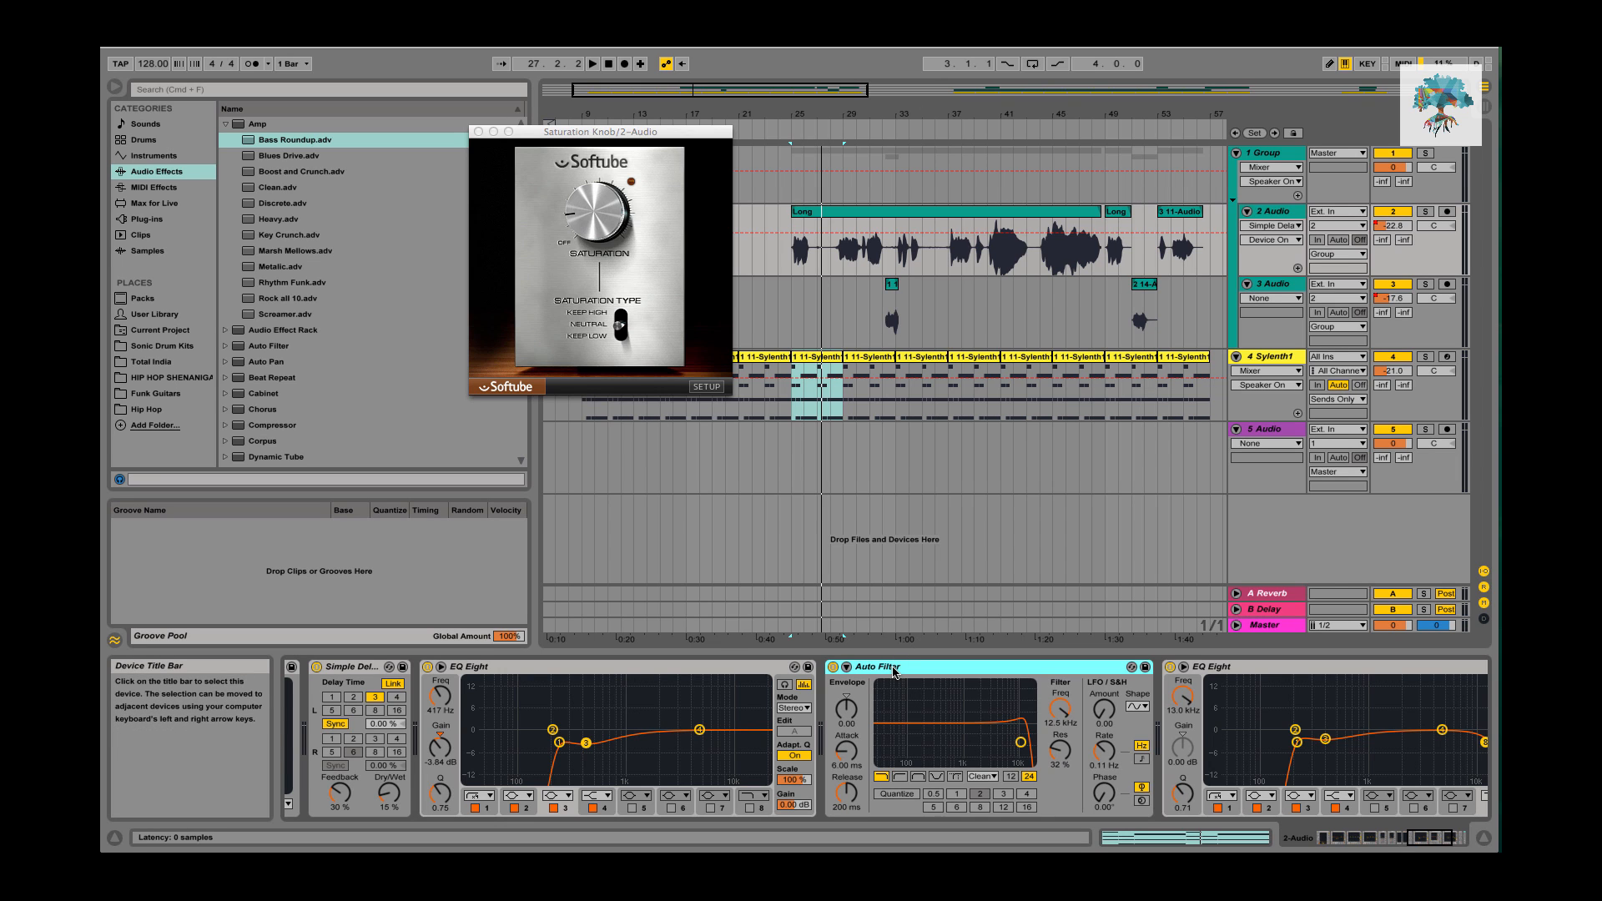
Try the OSR circuit type in the Auto Filter and set it back to Clean.
left_click(983, 777)
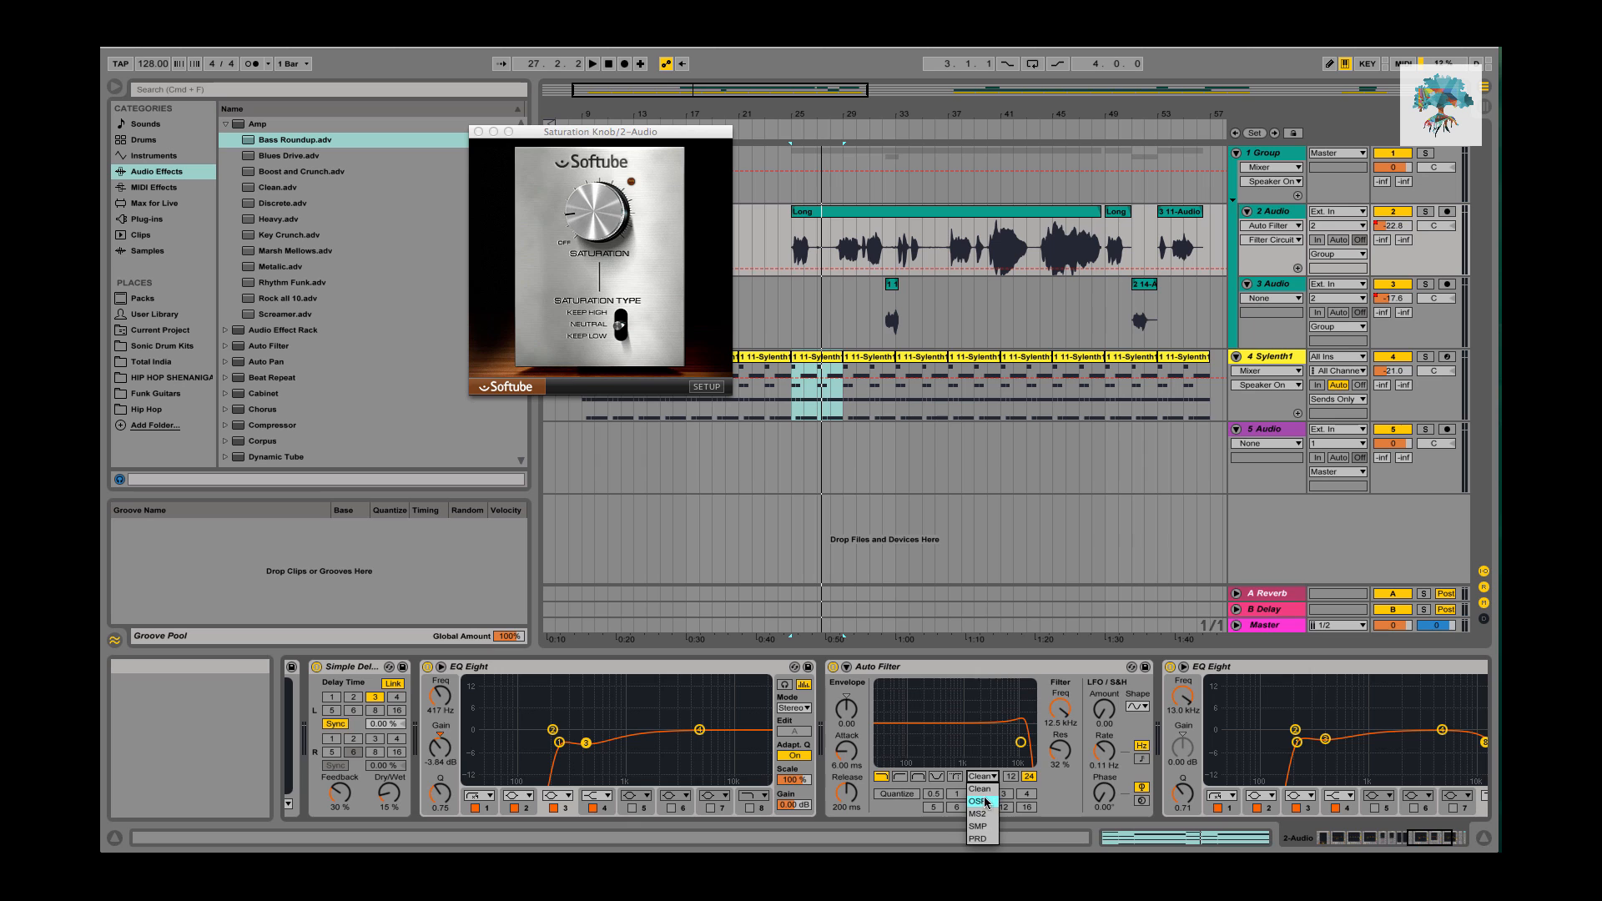
left_click(990, 803)
left_click(983, 777)
left_click(987, 791)
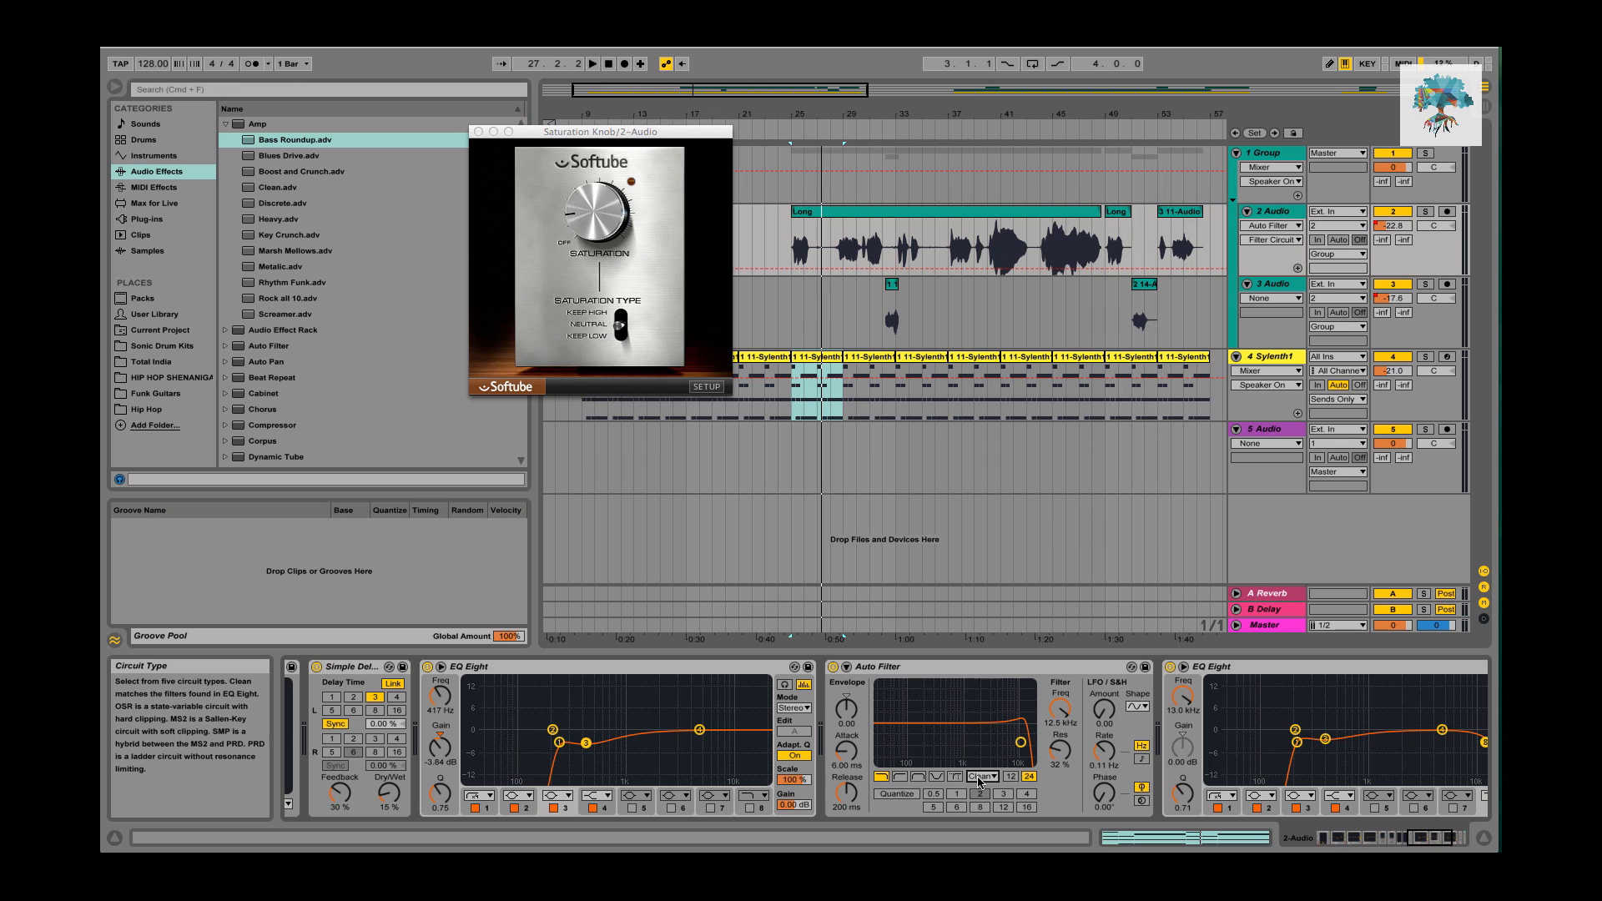
Examine the Auto Filter, second EQ Eight, second Simple Delay and Utility ending the chain, and close the Saturation Knob window.
scroll(981, 780, "right", 5)
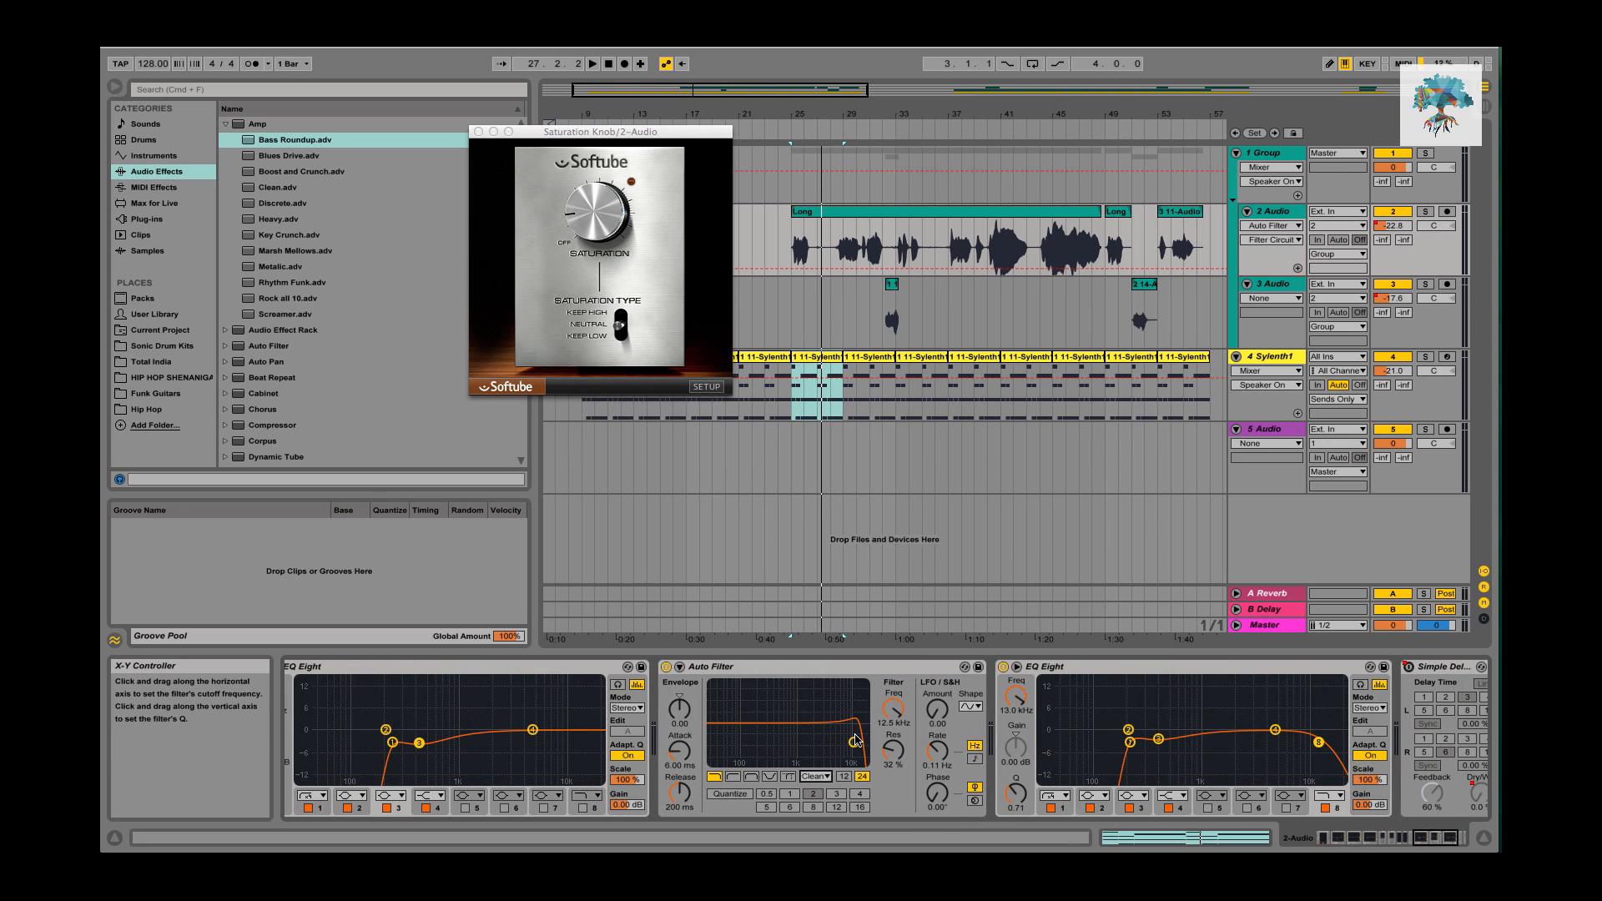
left_click(803, 670)
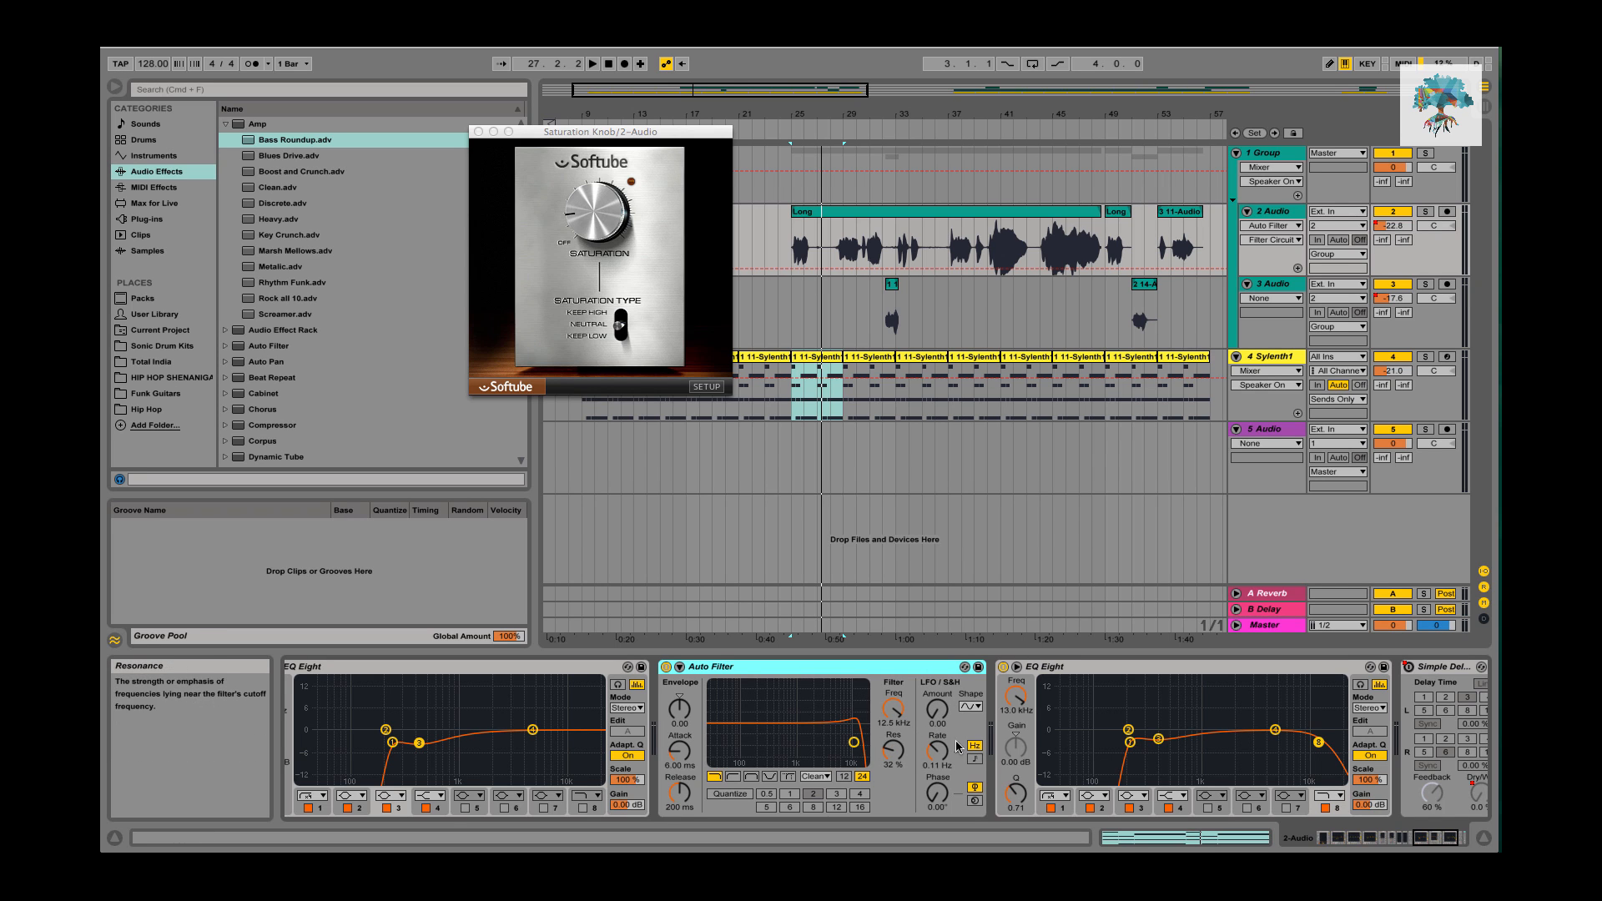
scroll(958, 746, "right", 3)
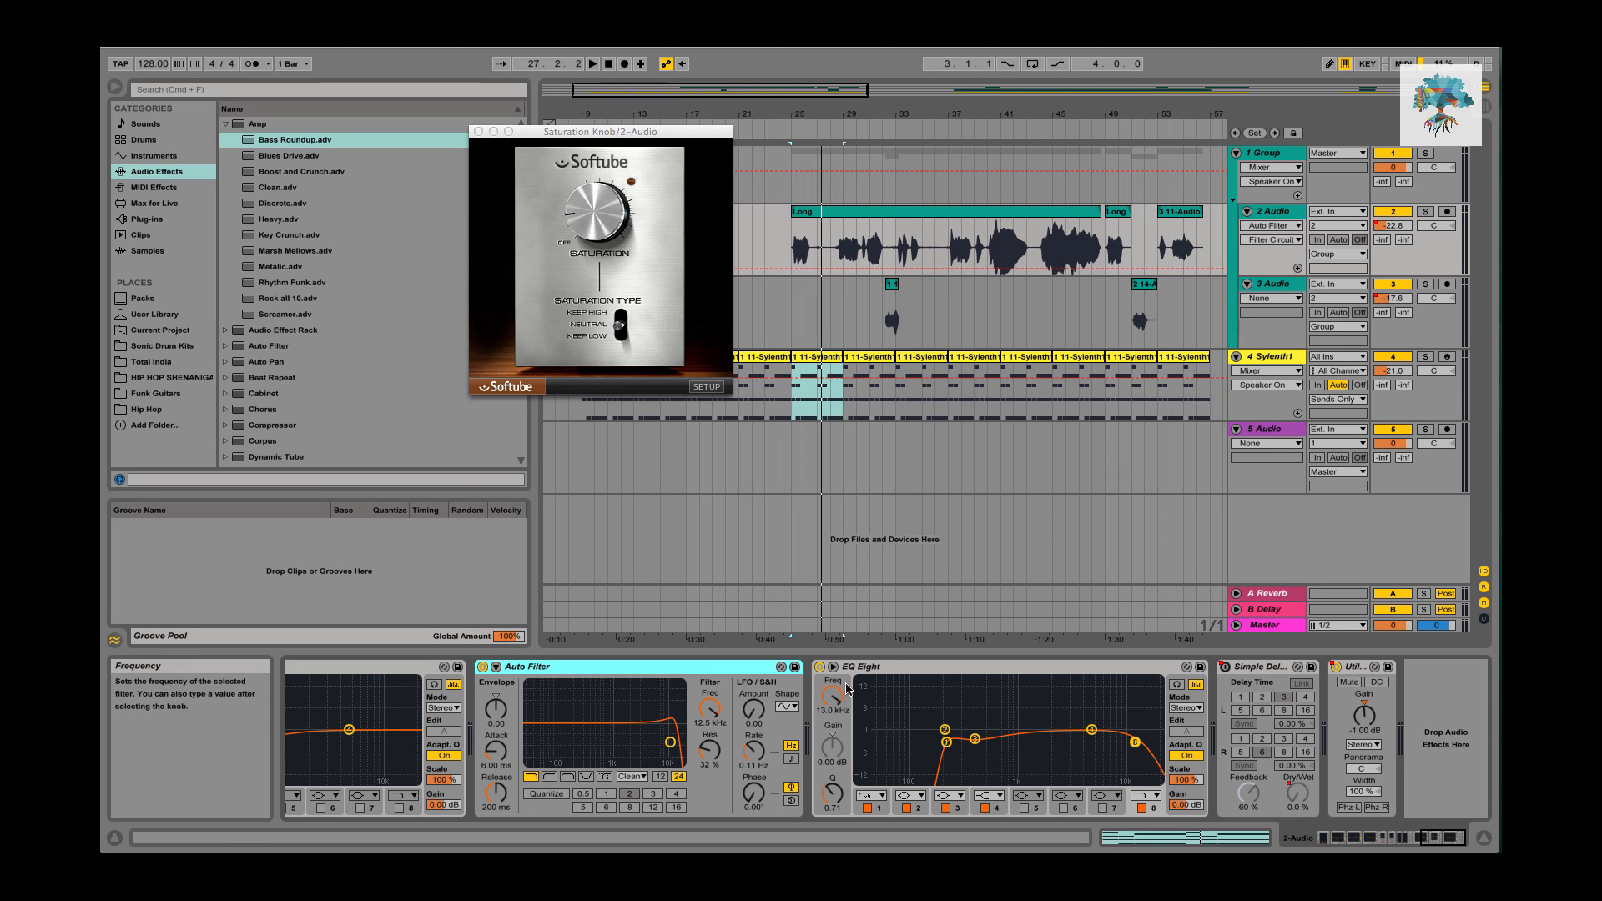
left_click(890, 667)
left_click(1268, 671)
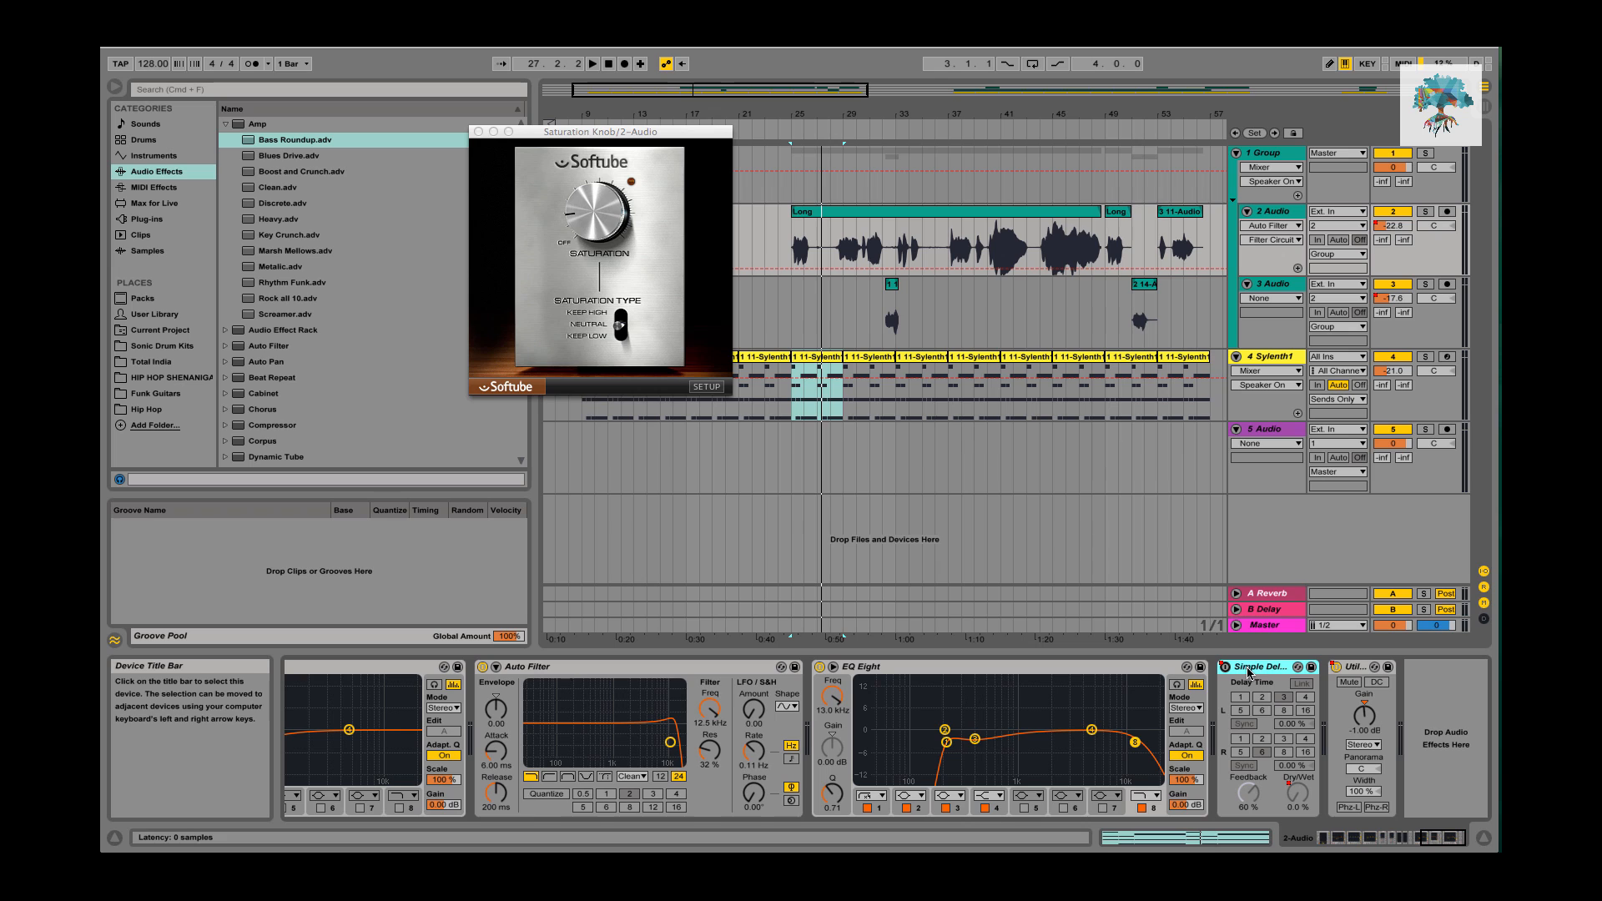
left_click(1356, 667)
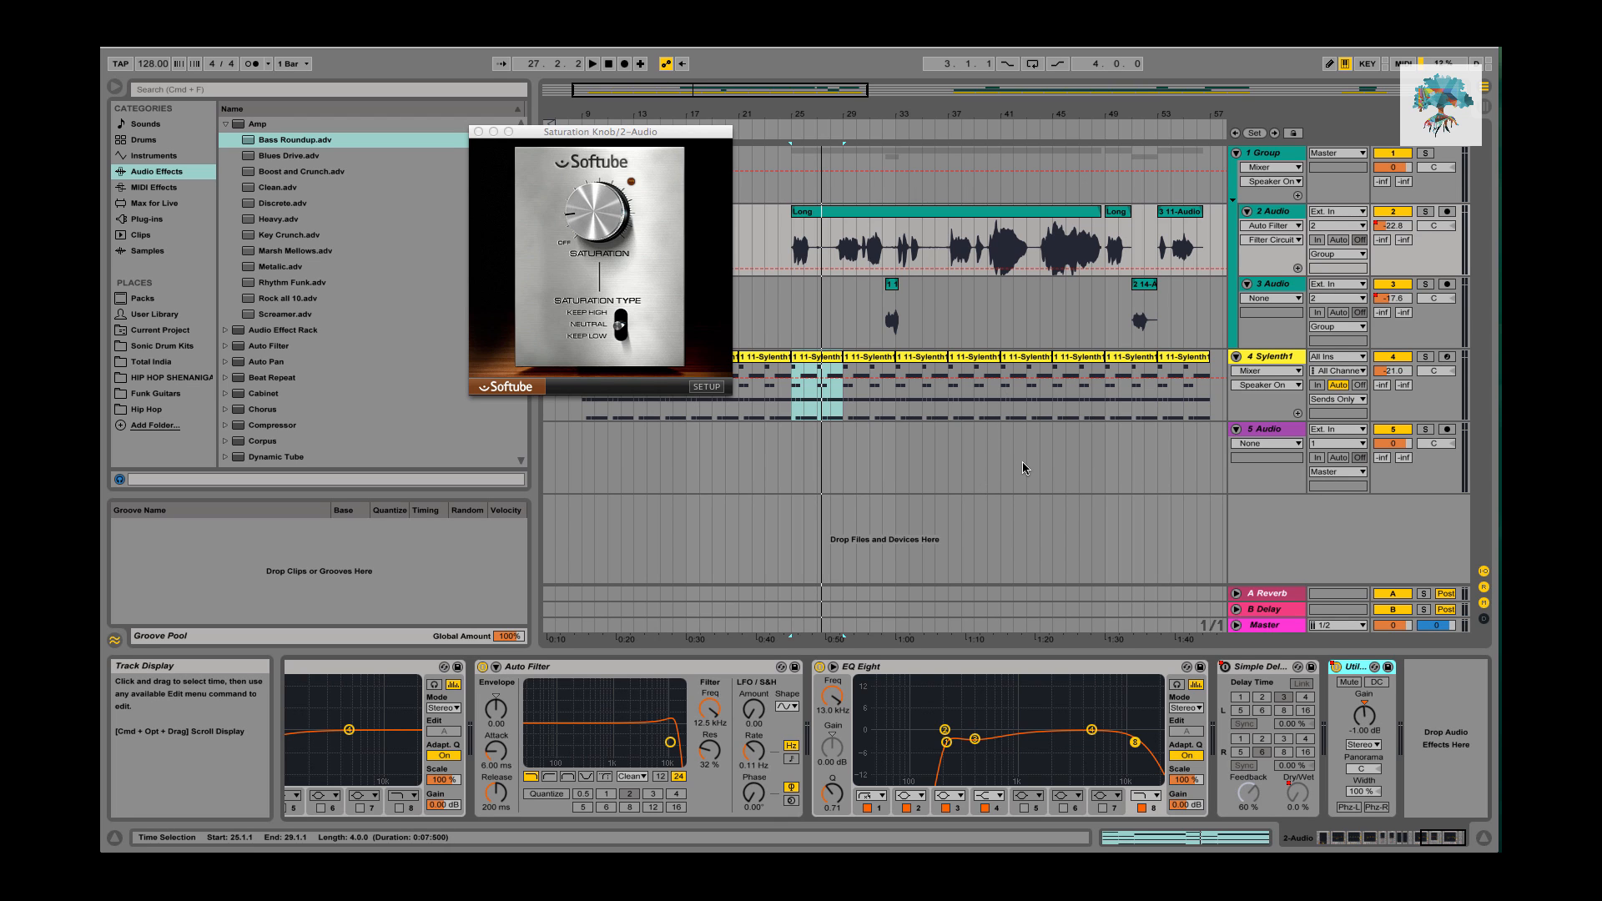
left_click(478, 133)
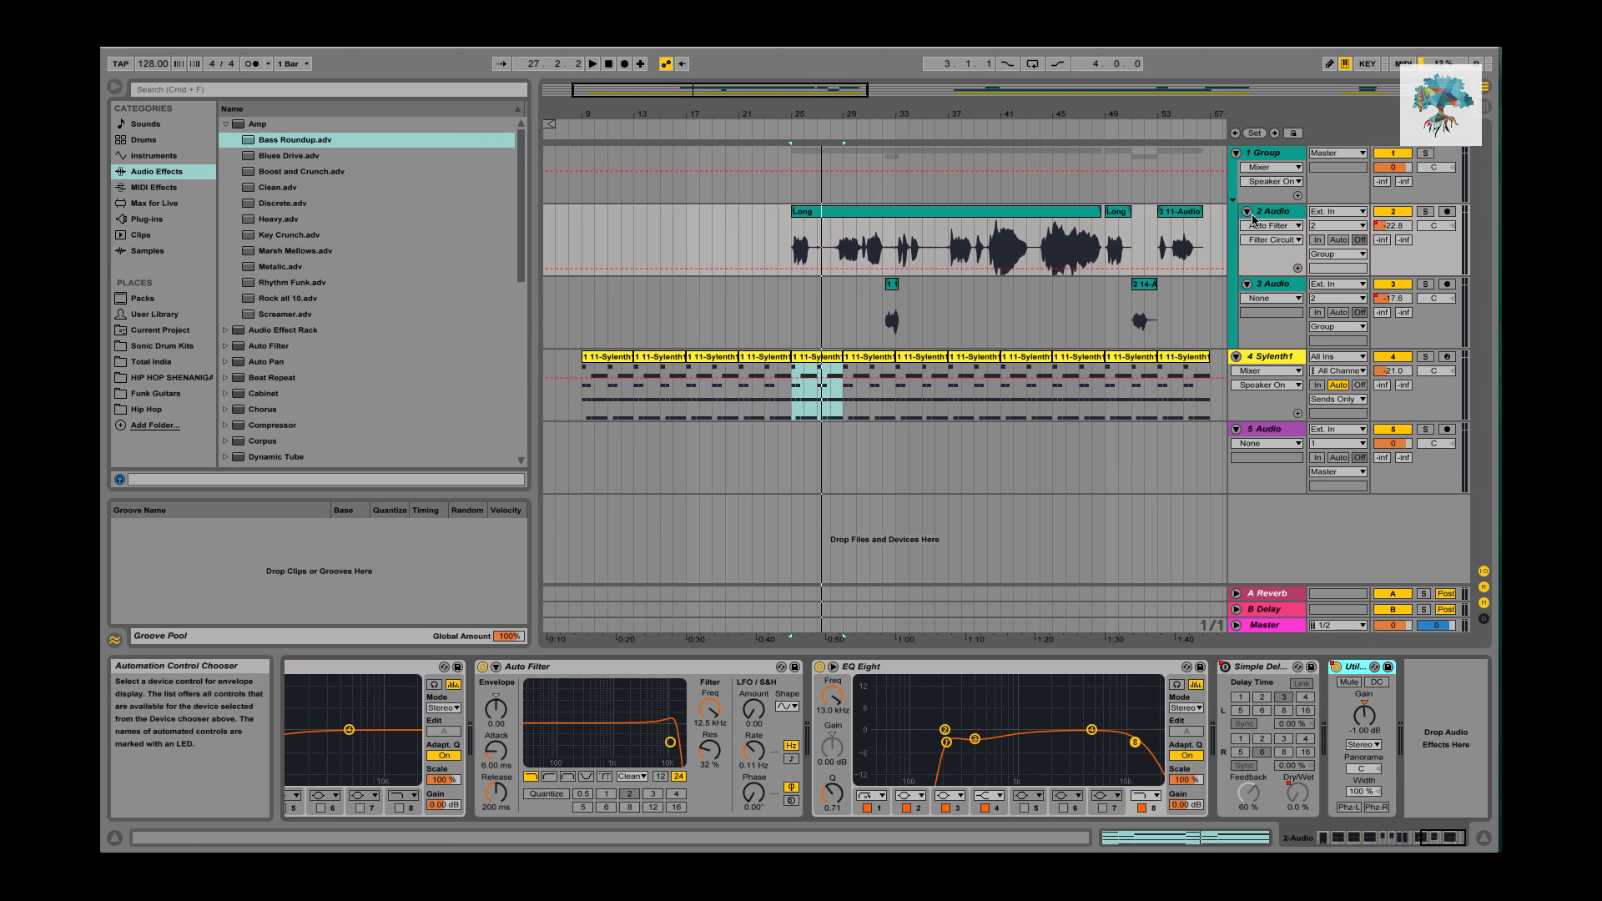
Play the arrangement from about bar 31 through the first 3 Audio clip and examine the Formant setting of that track's Vocoder.
left_click(1280, 156)
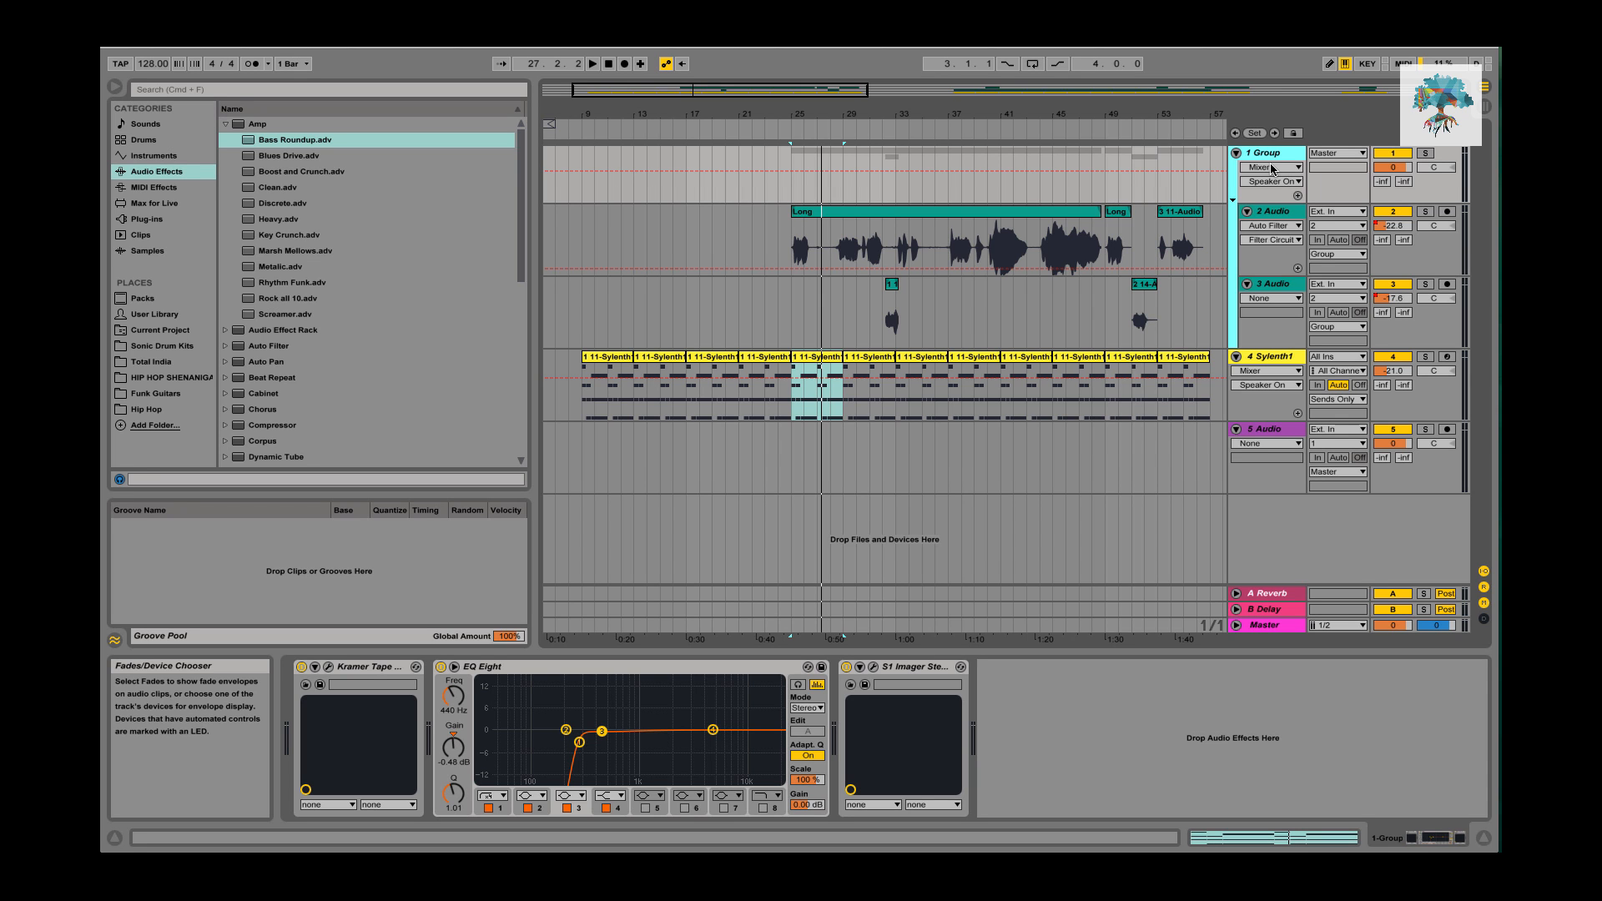
left_click(1277, 285)
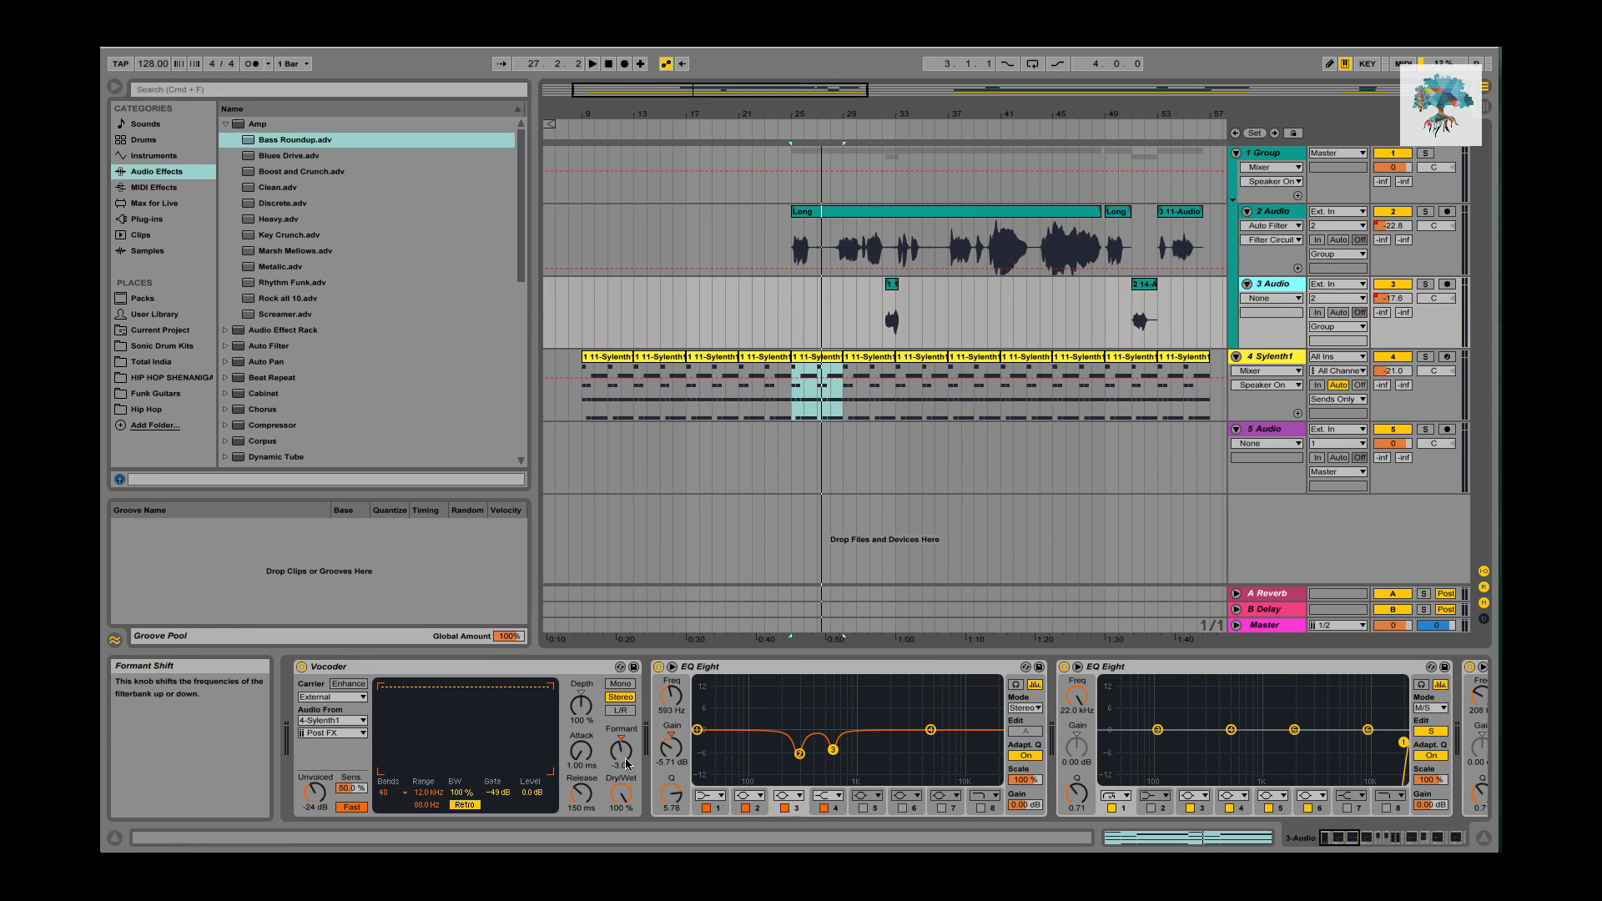
left_click(861, 389)
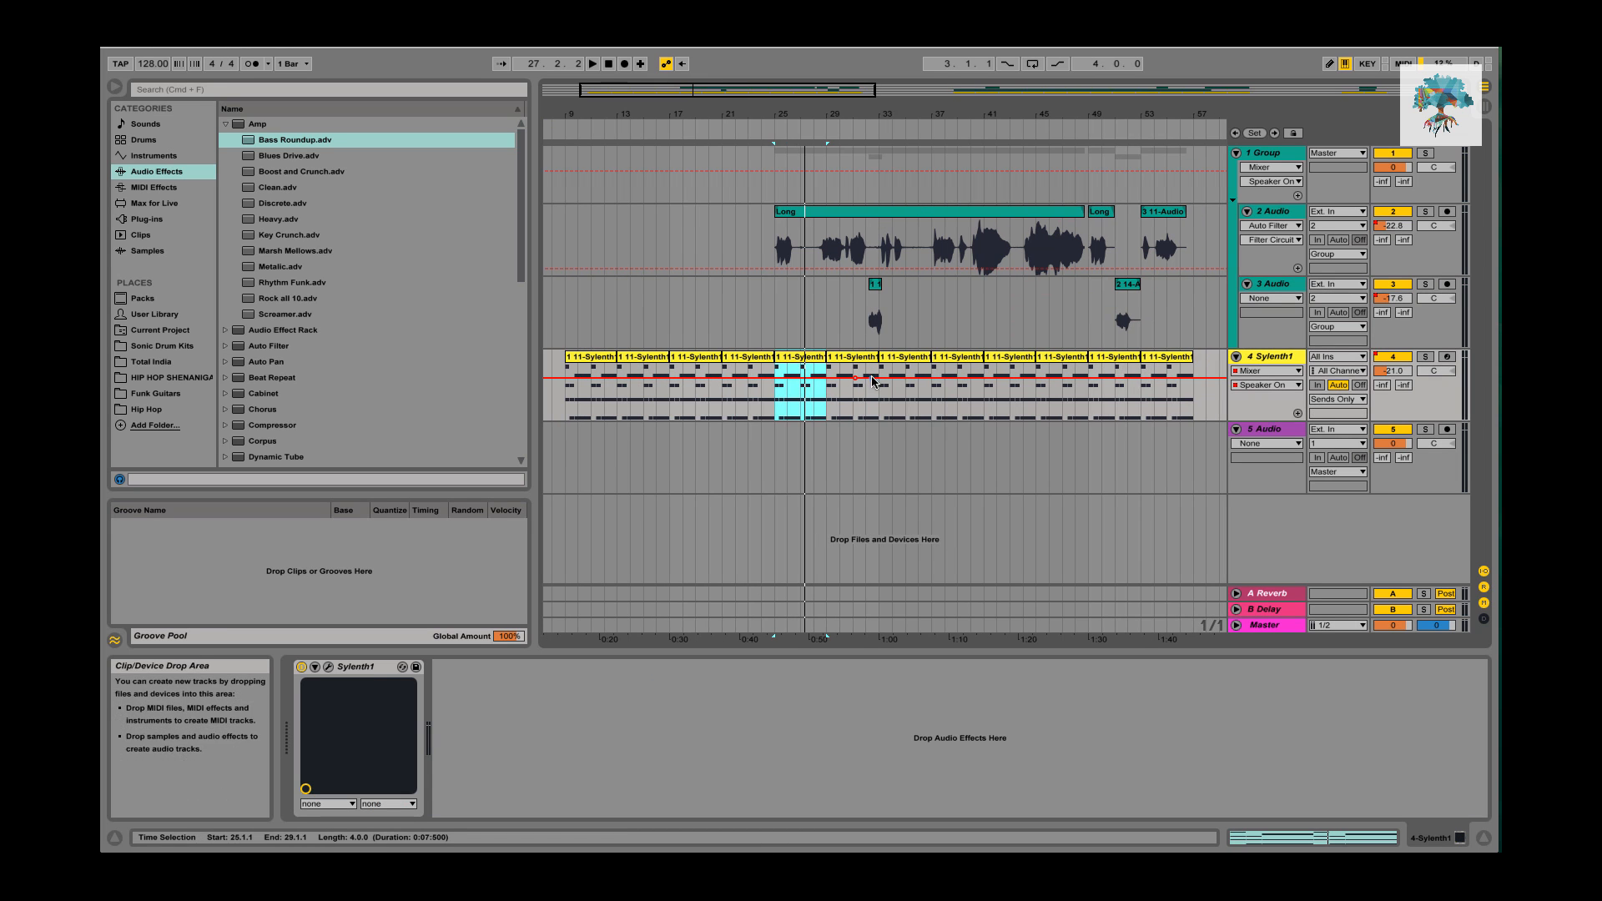
scroll(862, 389, "right", 1)
left_click(861, 384)
key("space")
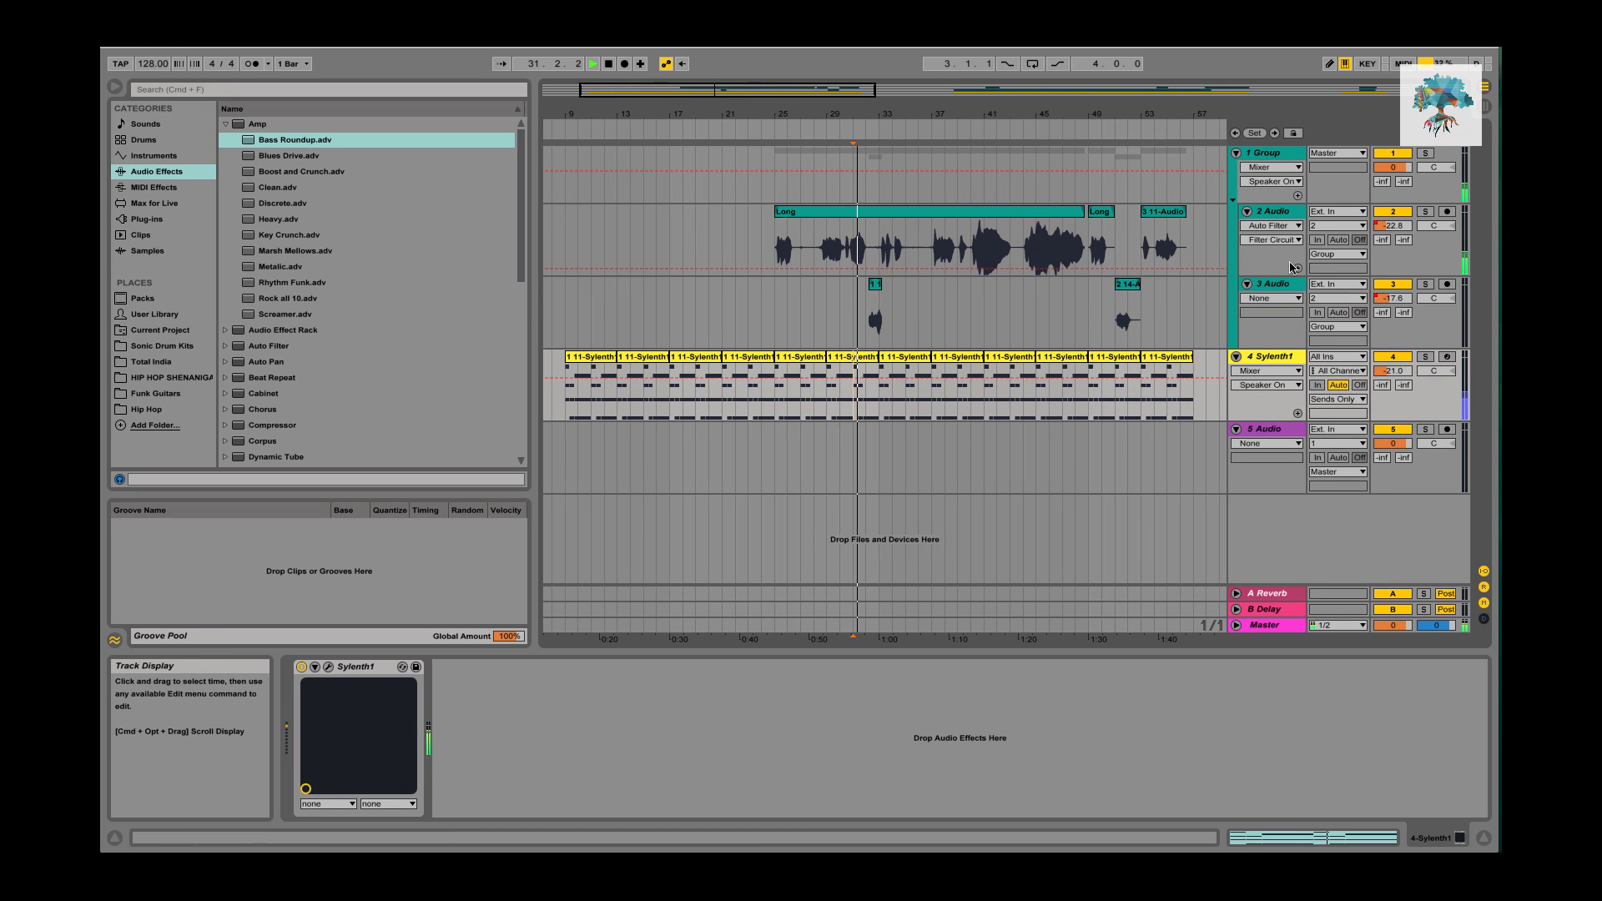
left_click(1273, 285)
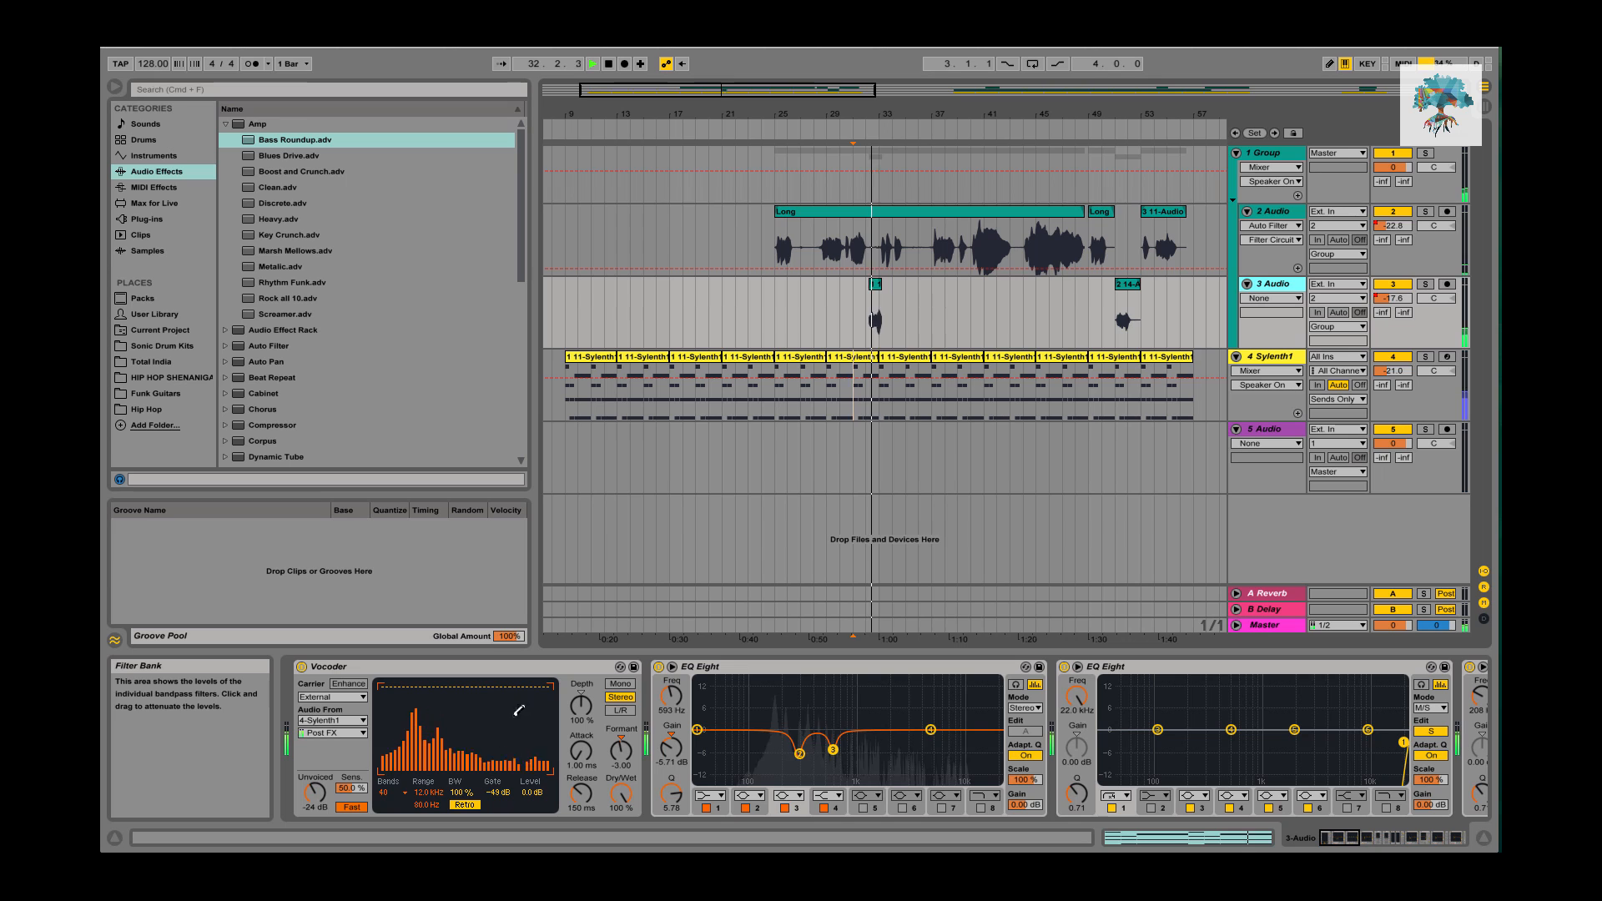
key("space")
left_click(626, 756)
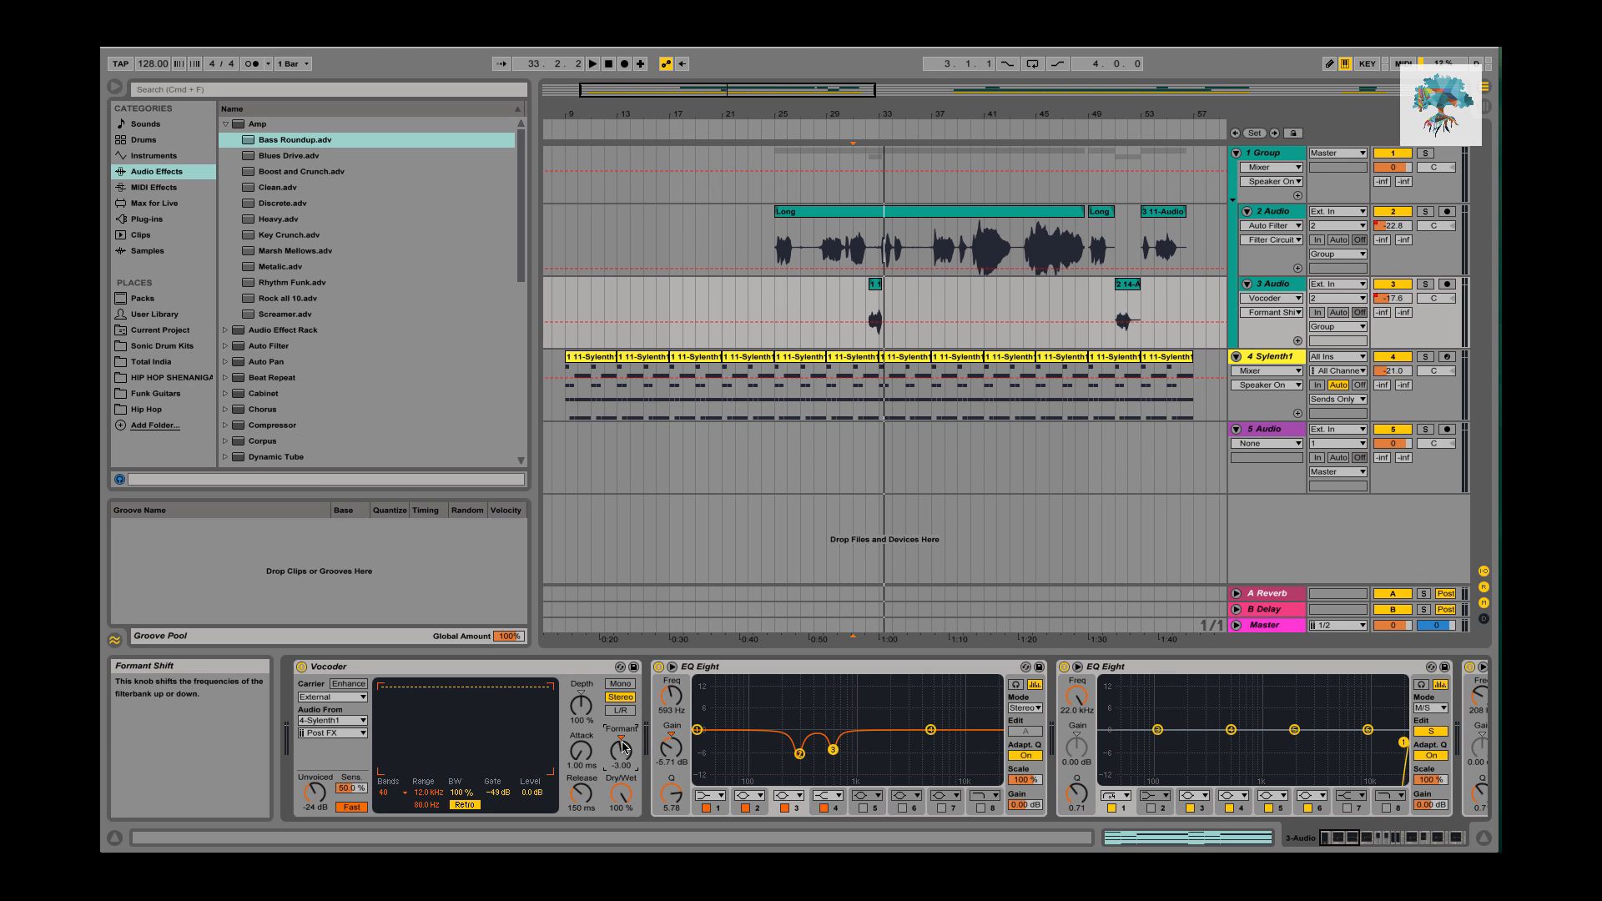
View the MIDI notes of the Sylenth1 clip at bar 25 and examine the Formant setting of the 2 Audio track's Vocoder.
left_click(803, 360)
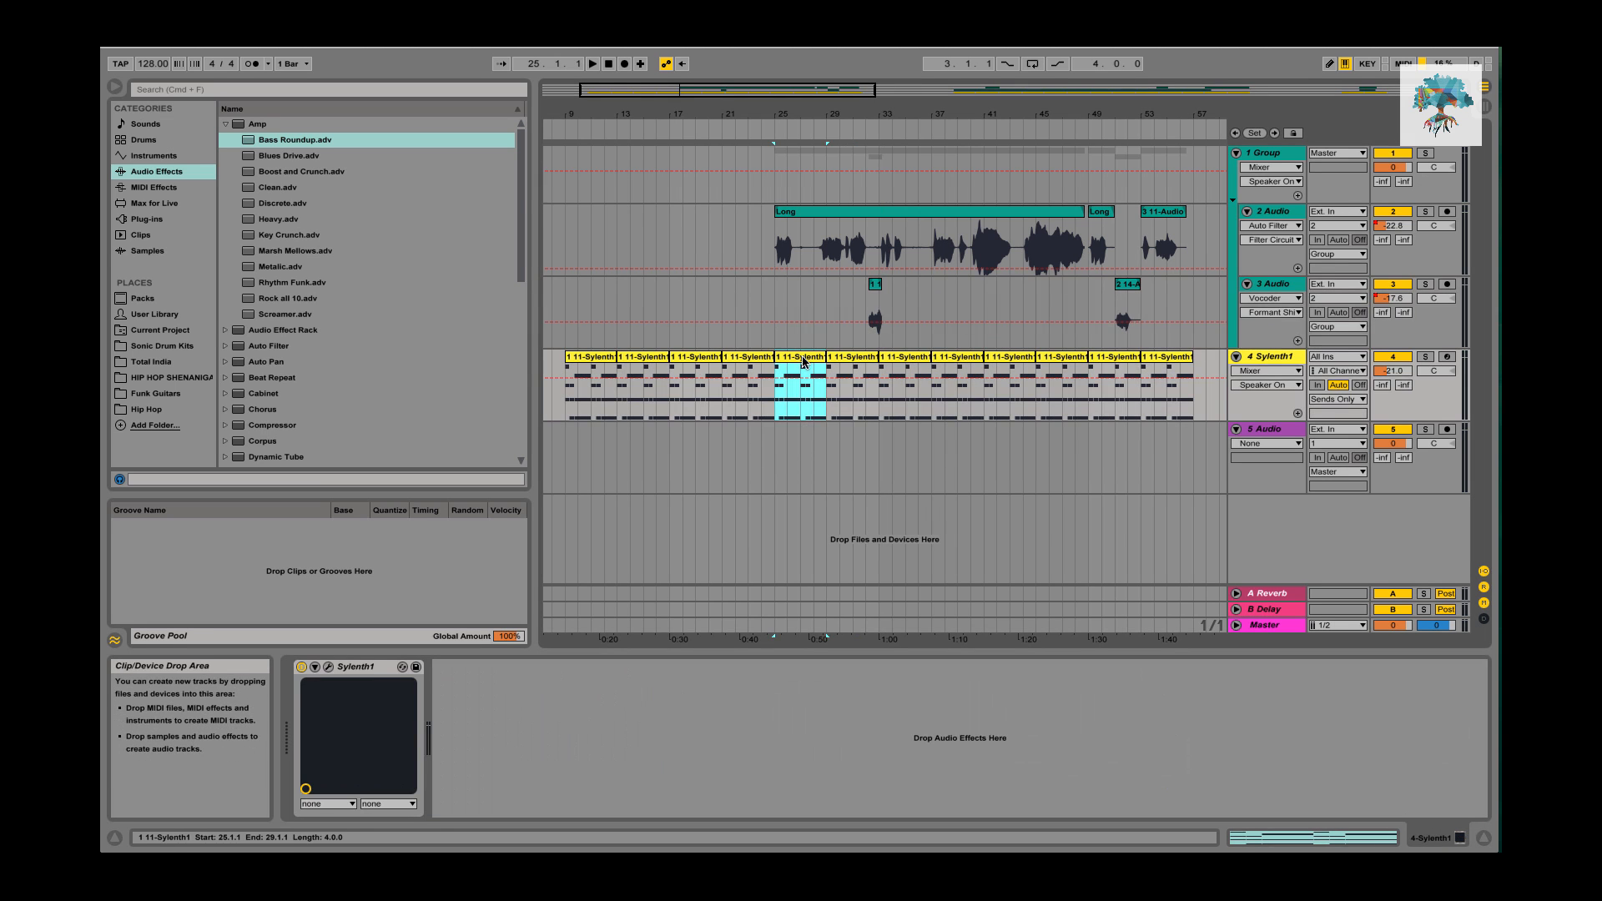
double_click(802, 360)
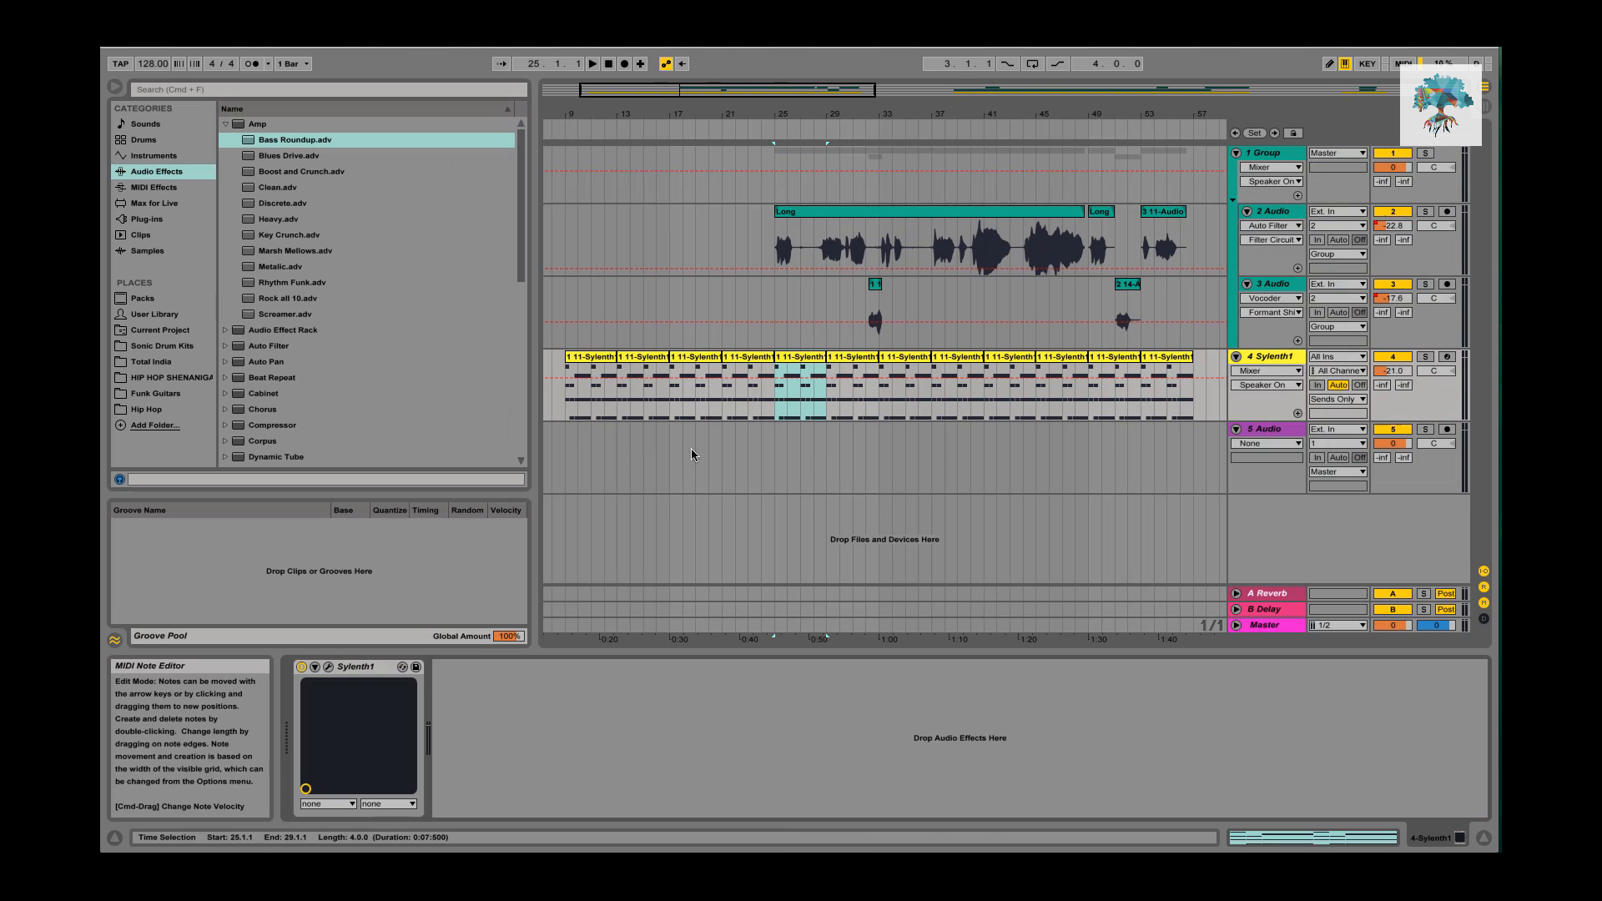
left_click(1273, 211)
scroll(793, 726, "left", 10)
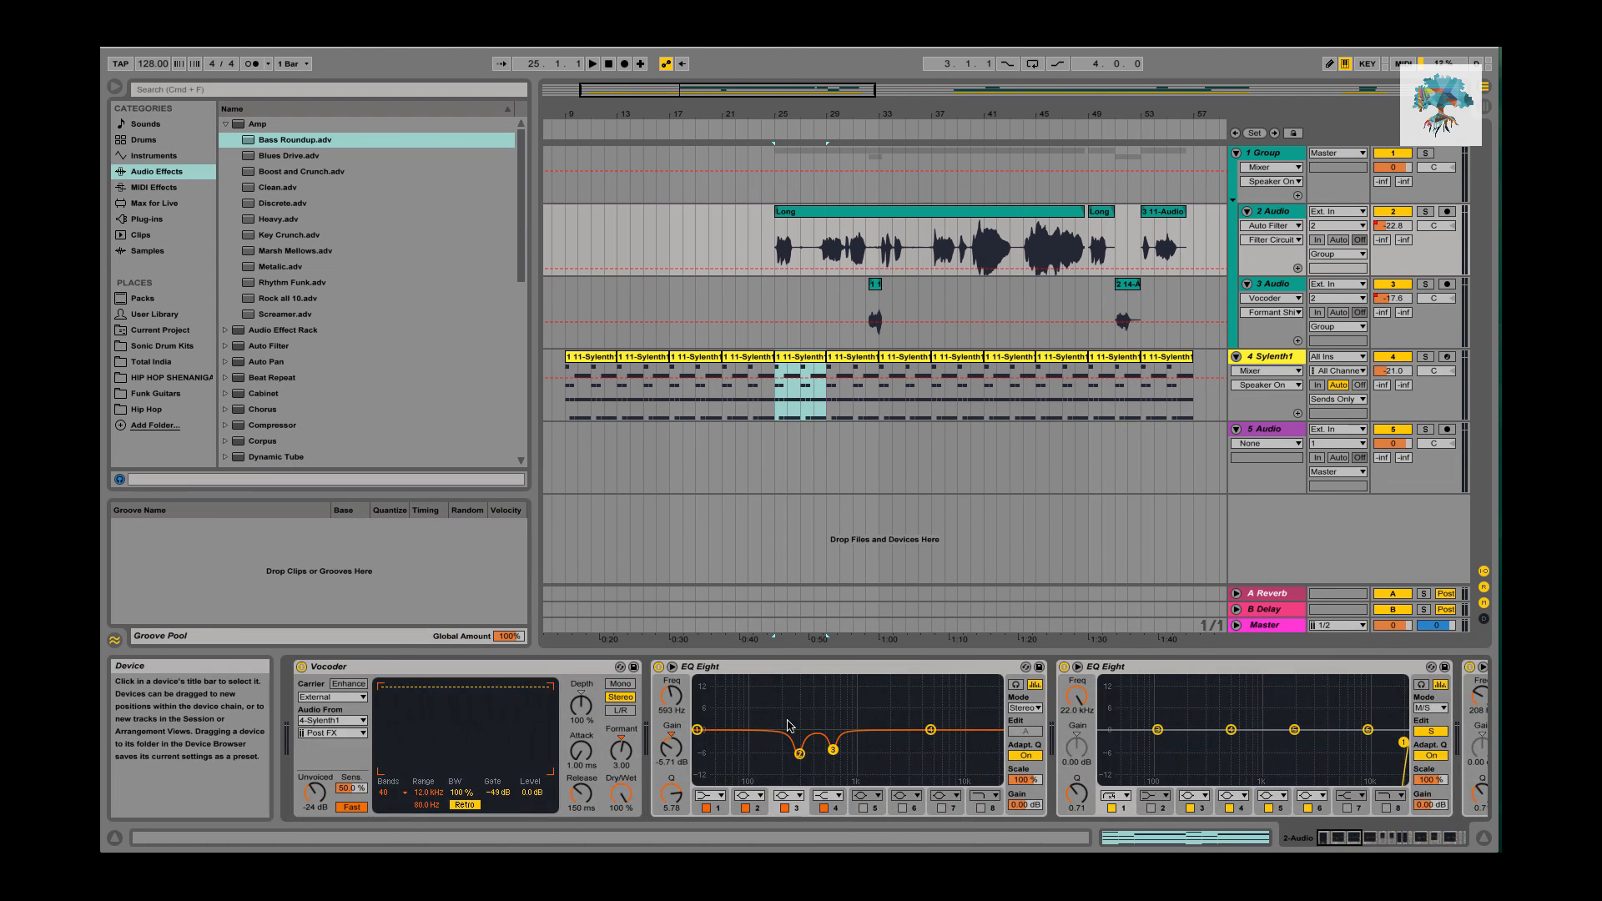
scroll(793, 726, "right", 20)
scroll(788, 724, "left", 20)
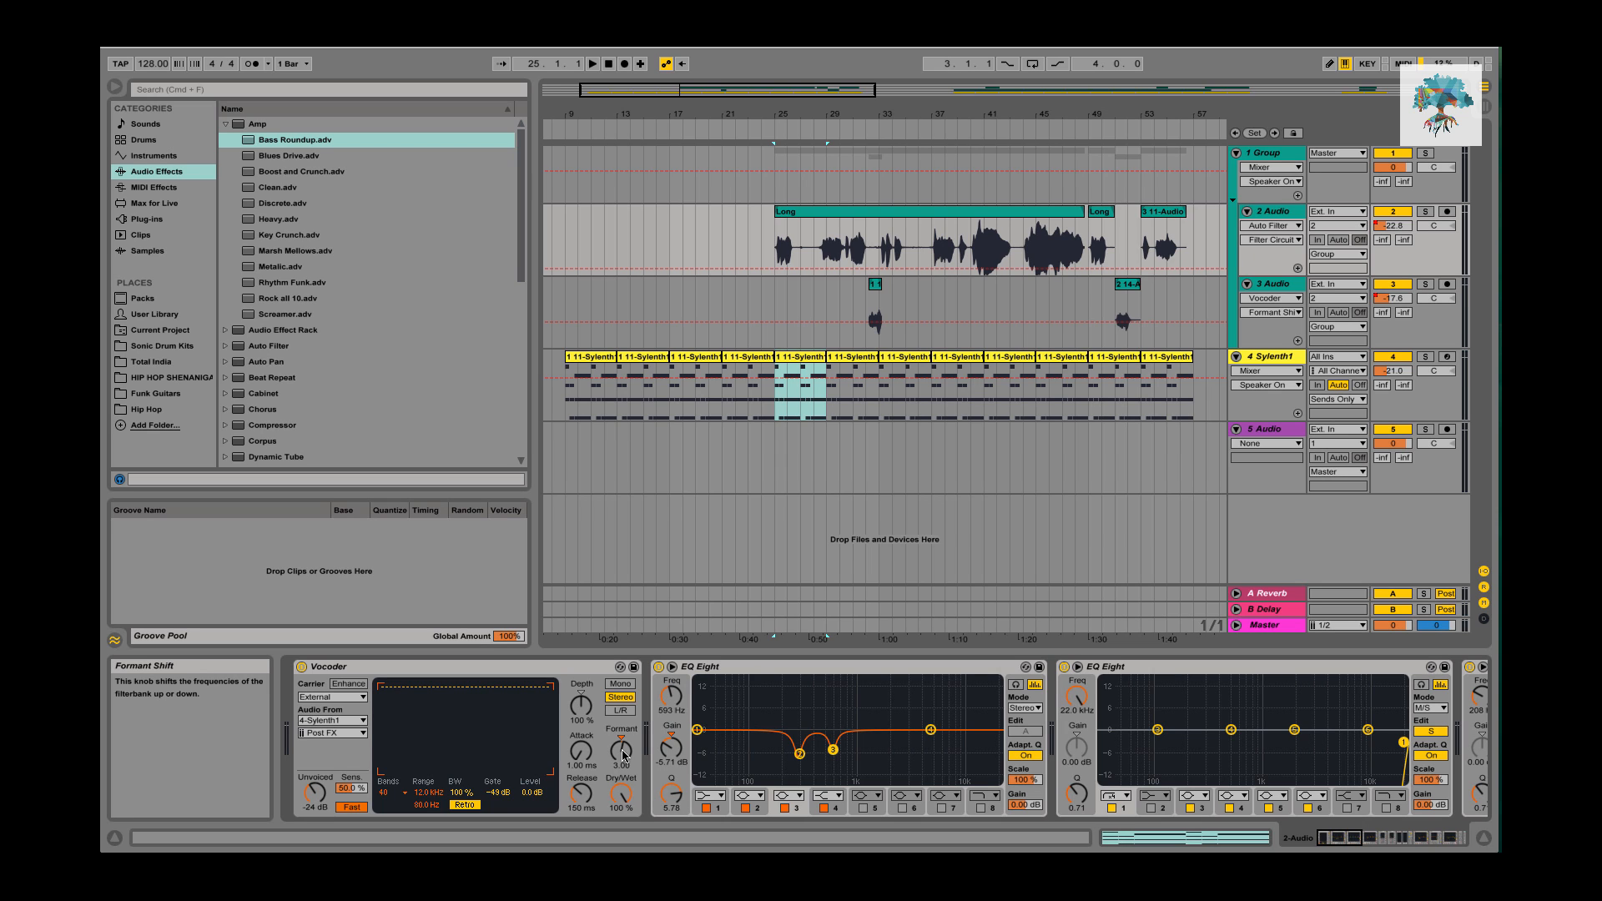
left_click(622, 751)
Examine the 2 Audio track's device chain from the Vocoder through the EQs and Auto Filter to the final Utility.
scroll(629, 754, "right", 3)
scroll(629, 754, "left", 3)
scroll(628, 749, "right", 3)
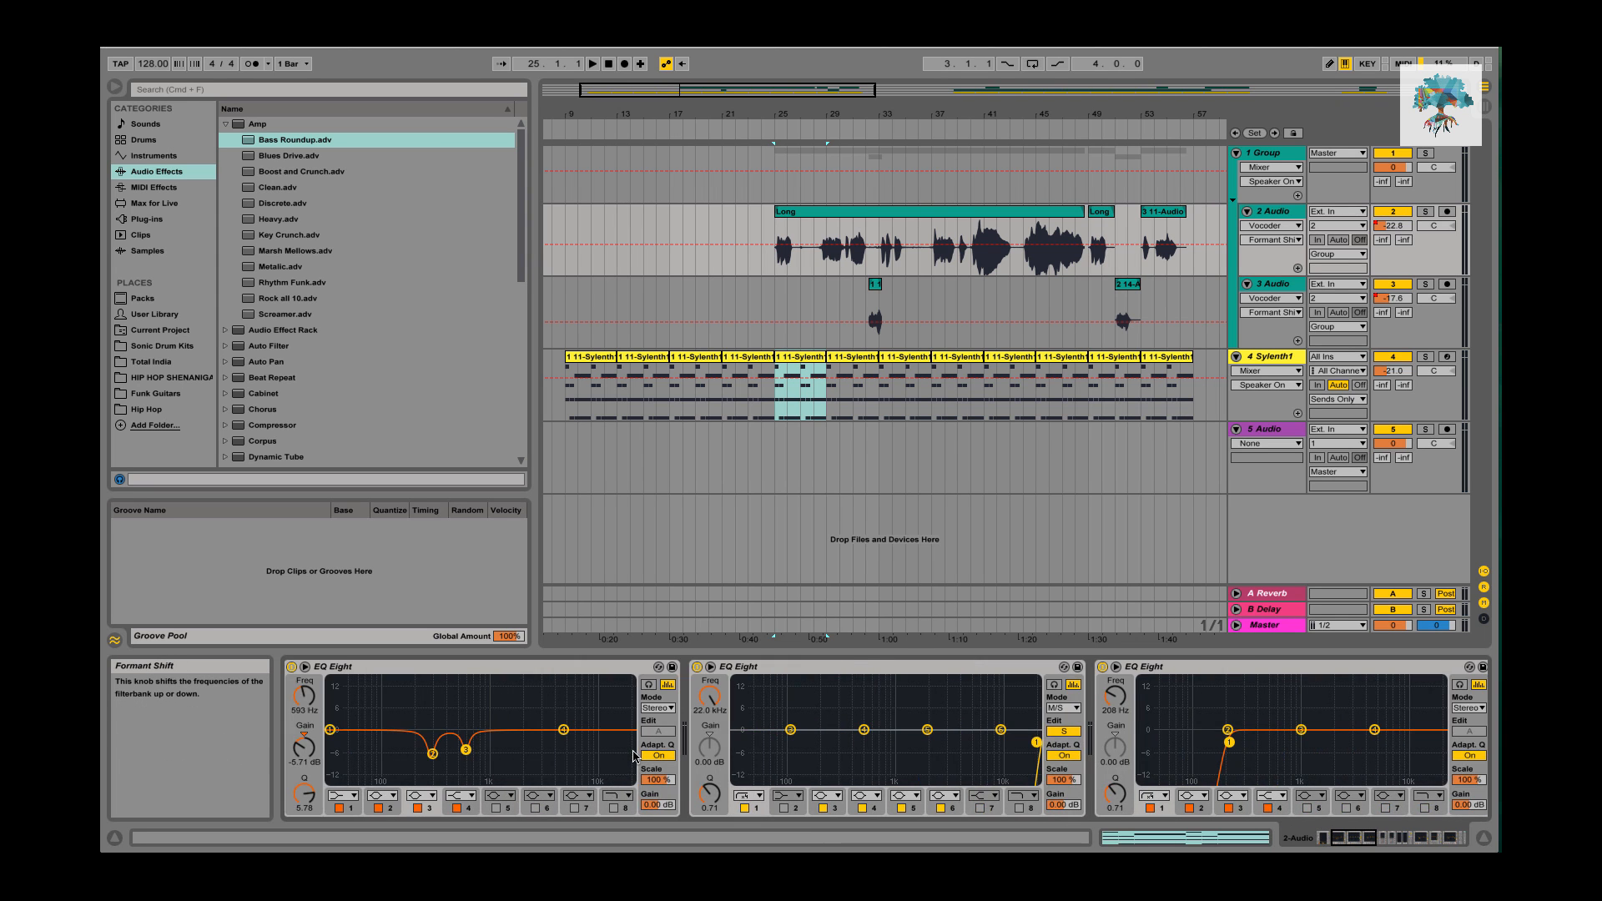
scroll(628, 755, "right", 5)
scroll(628, 755, "right", 8)
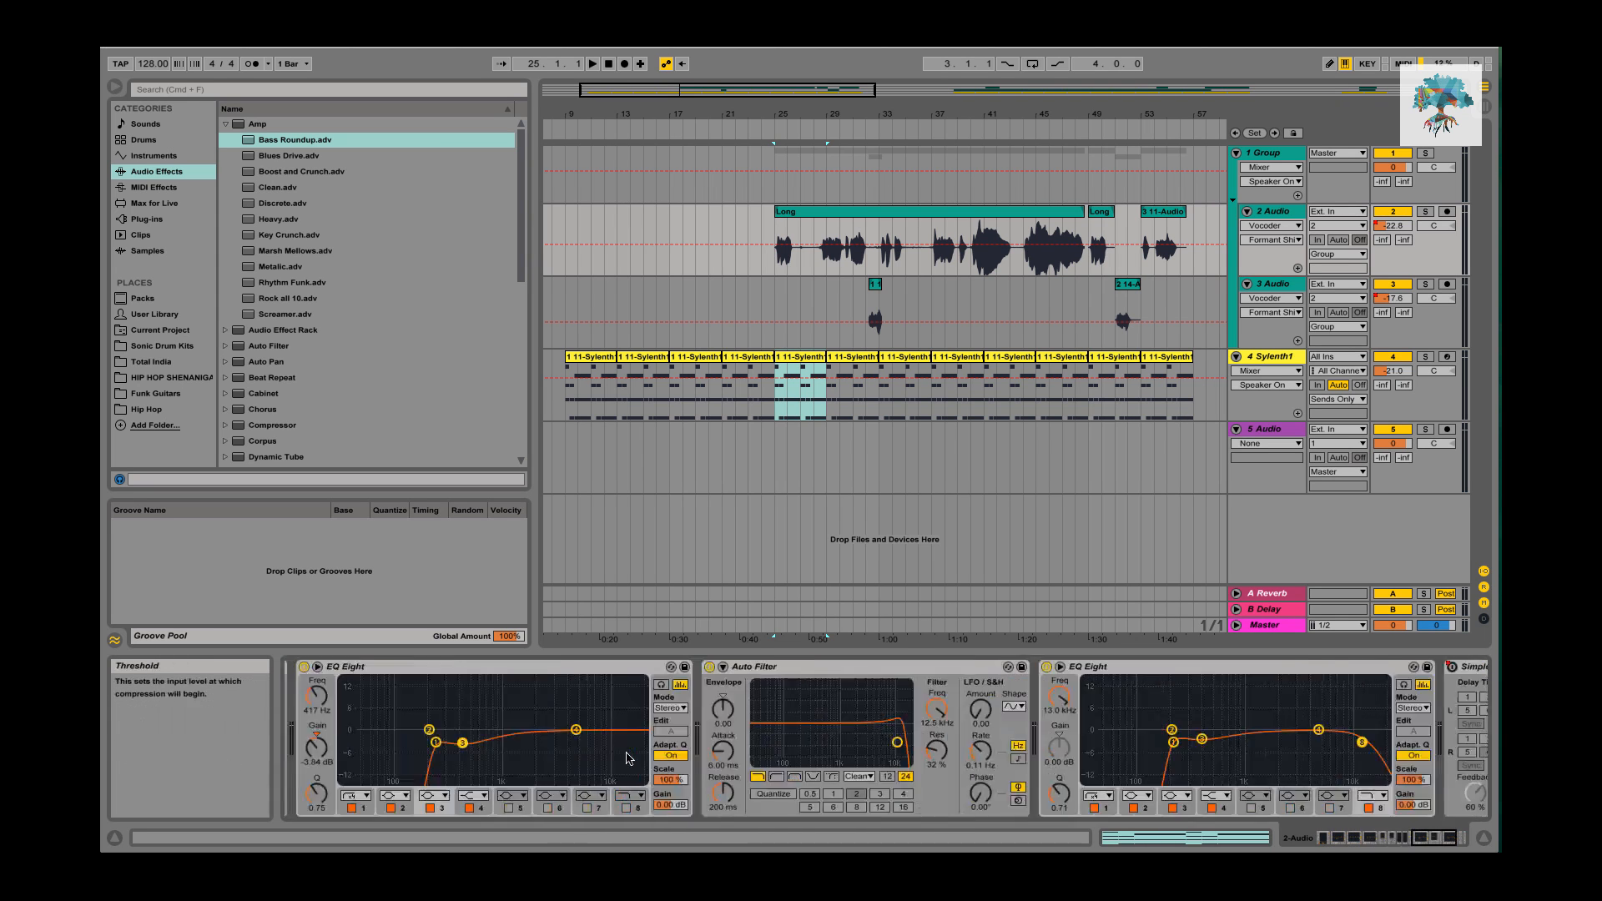
scroll(729, 394, "right", 3)
scroll(729, 394, "left", 4)
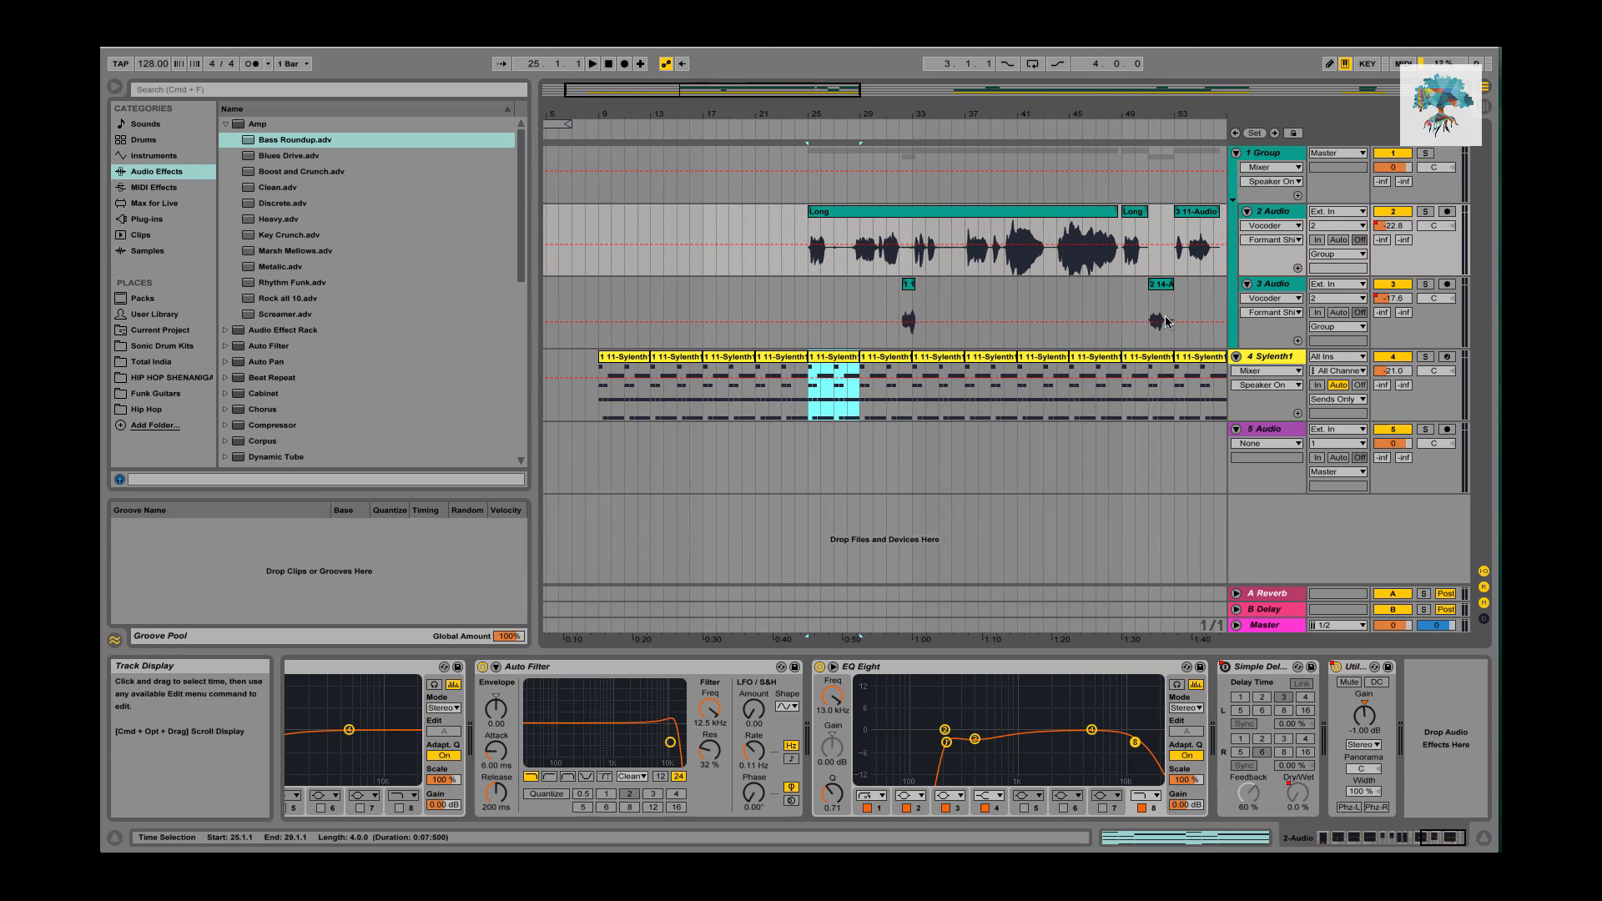
Select the 3 Audio clip at bar 32 and examine its track's Vocoder, EQ Eight and Glue Compressor chain.
left_click(914, 299)
left_click(914, 299)
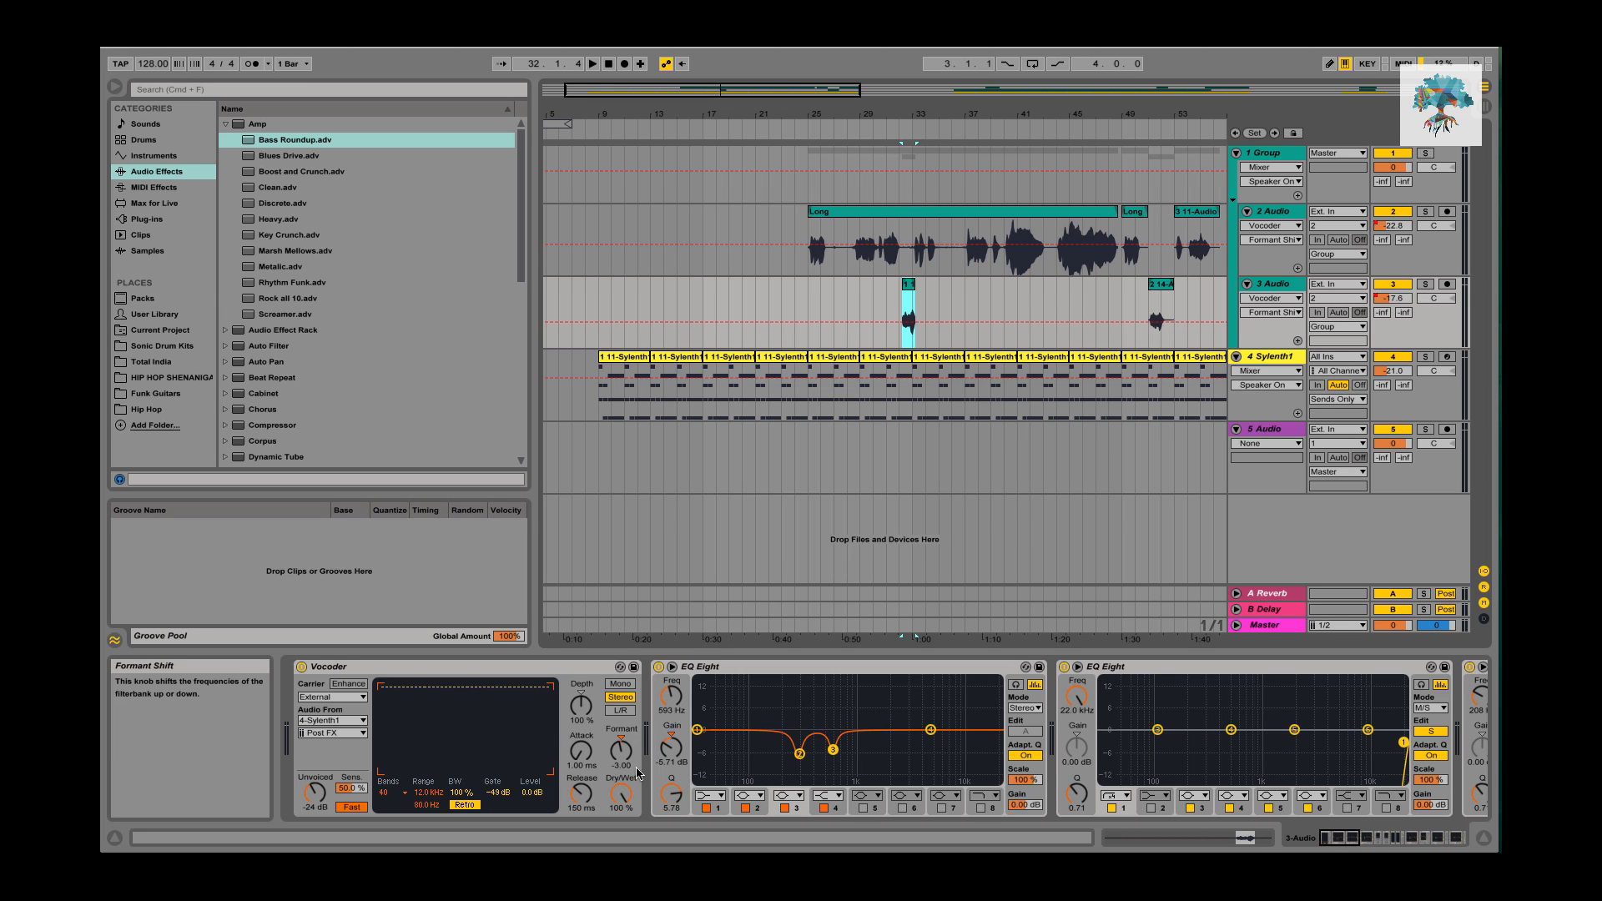
scroll(638, 771, "right", 12)
scroll(1001, 576, "right", 1)
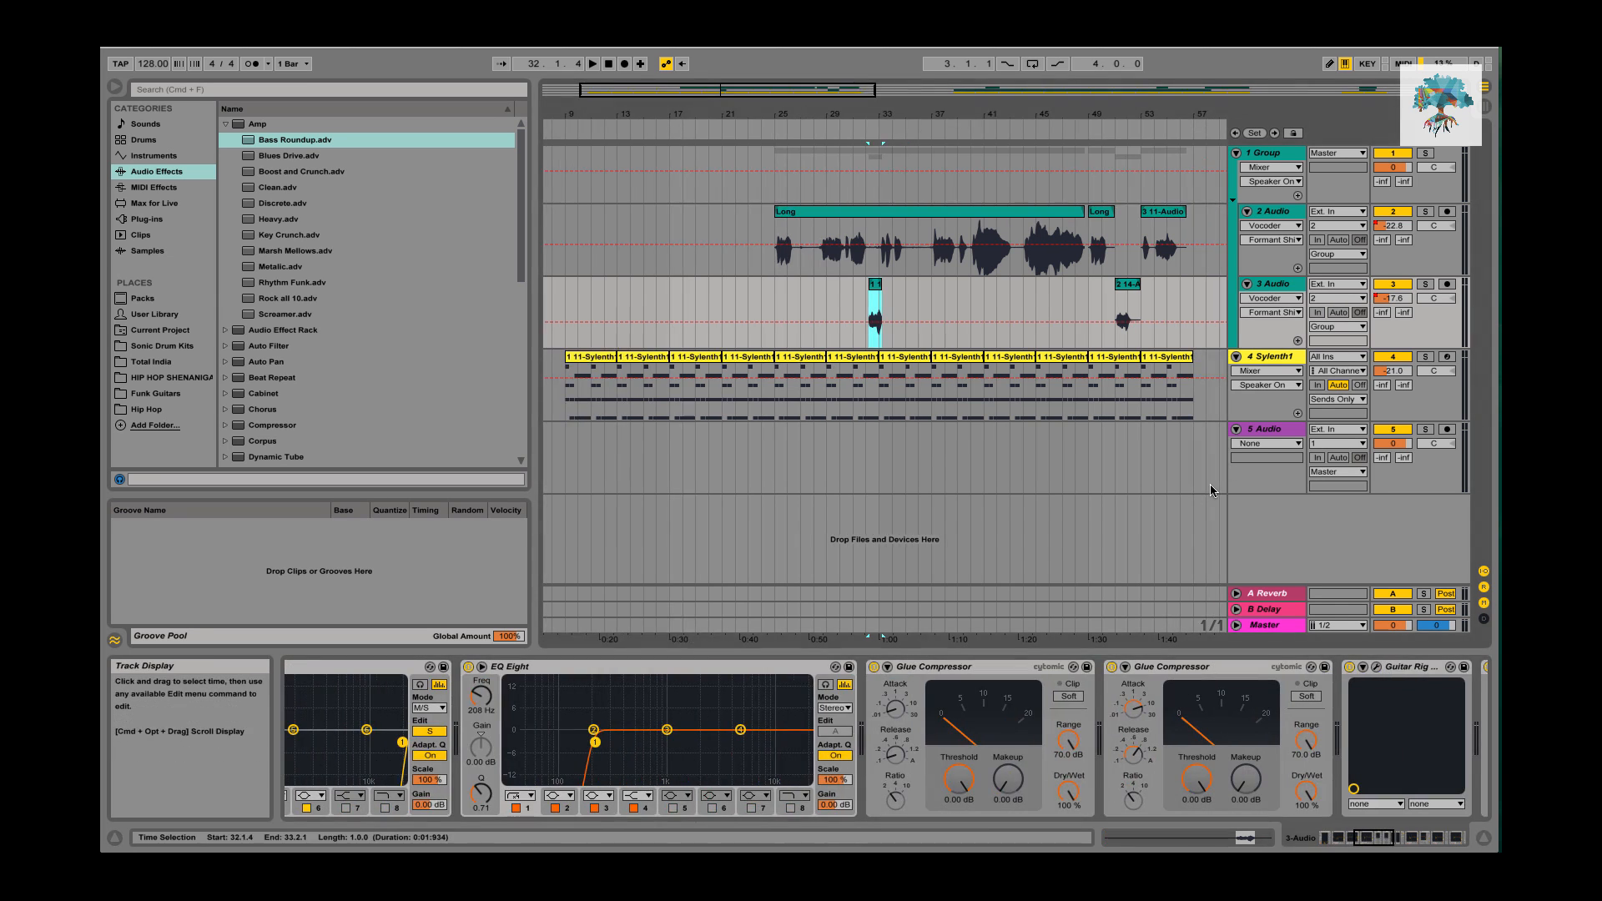
Examine the effects on the 1 Group track, opening and closing the S1 Imager Stereo window.
left_click(1279, 154)
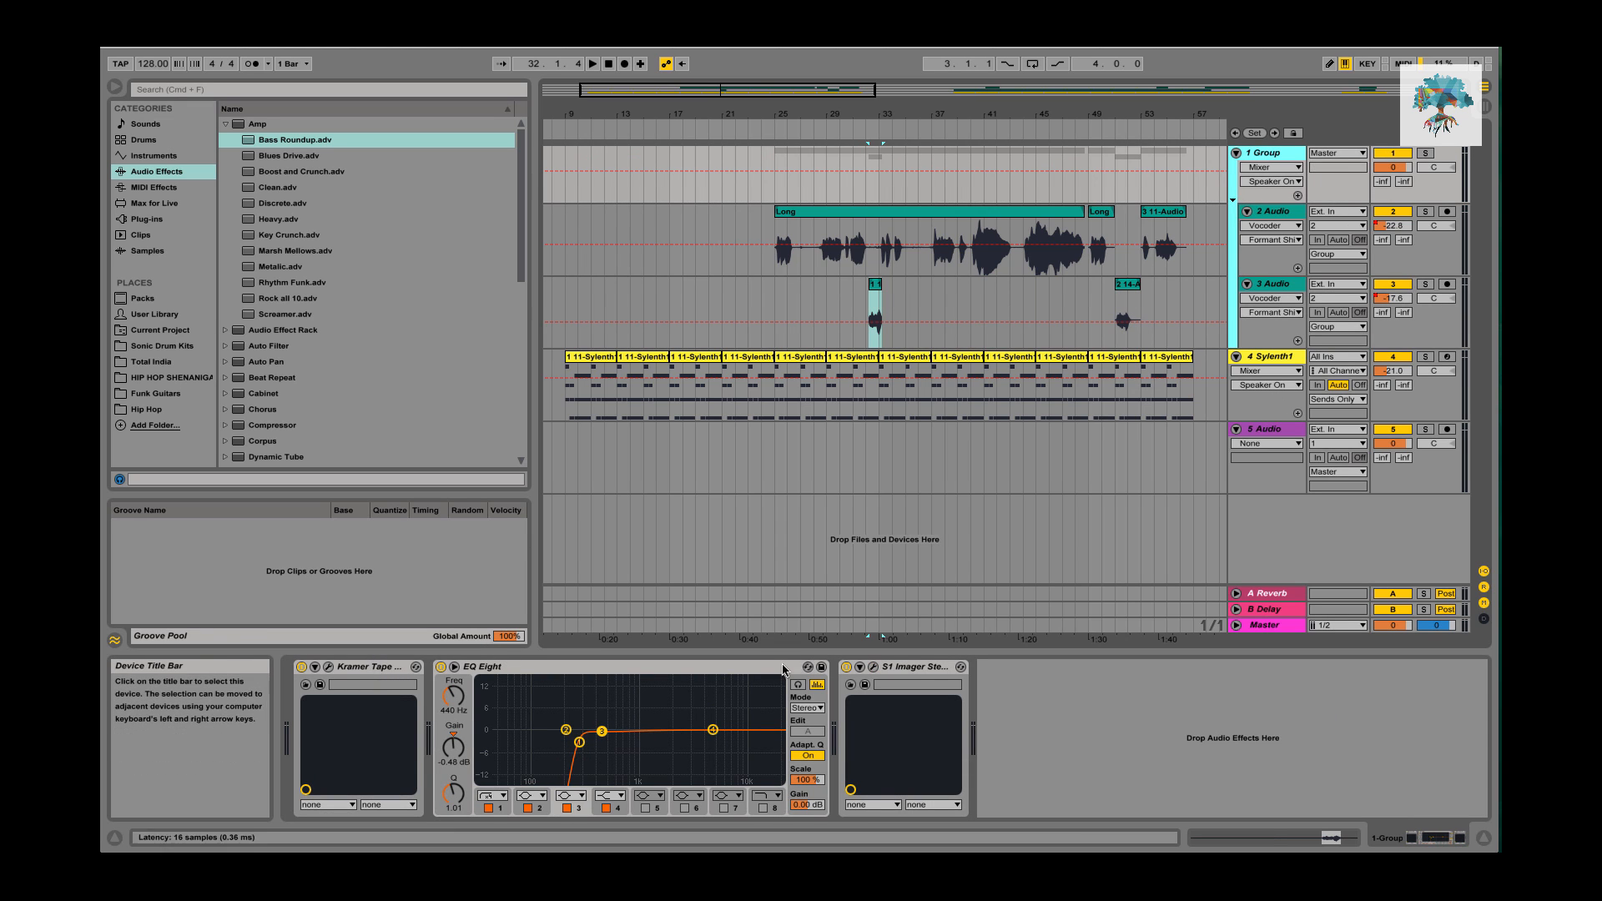
left_click(873, 667)
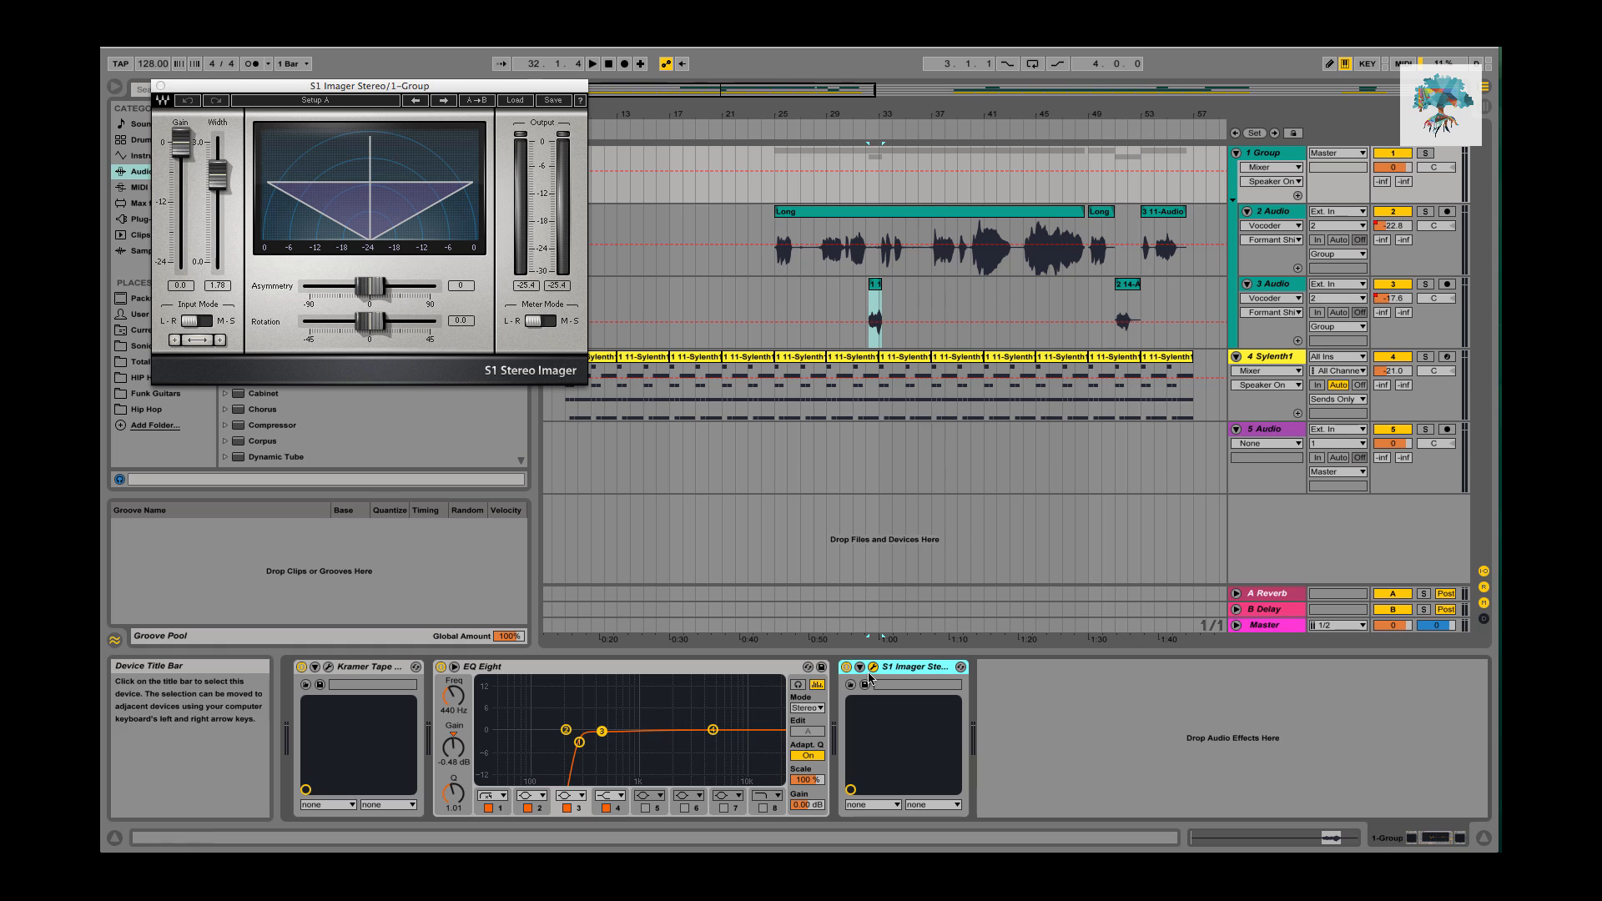
left_click(161, 87)
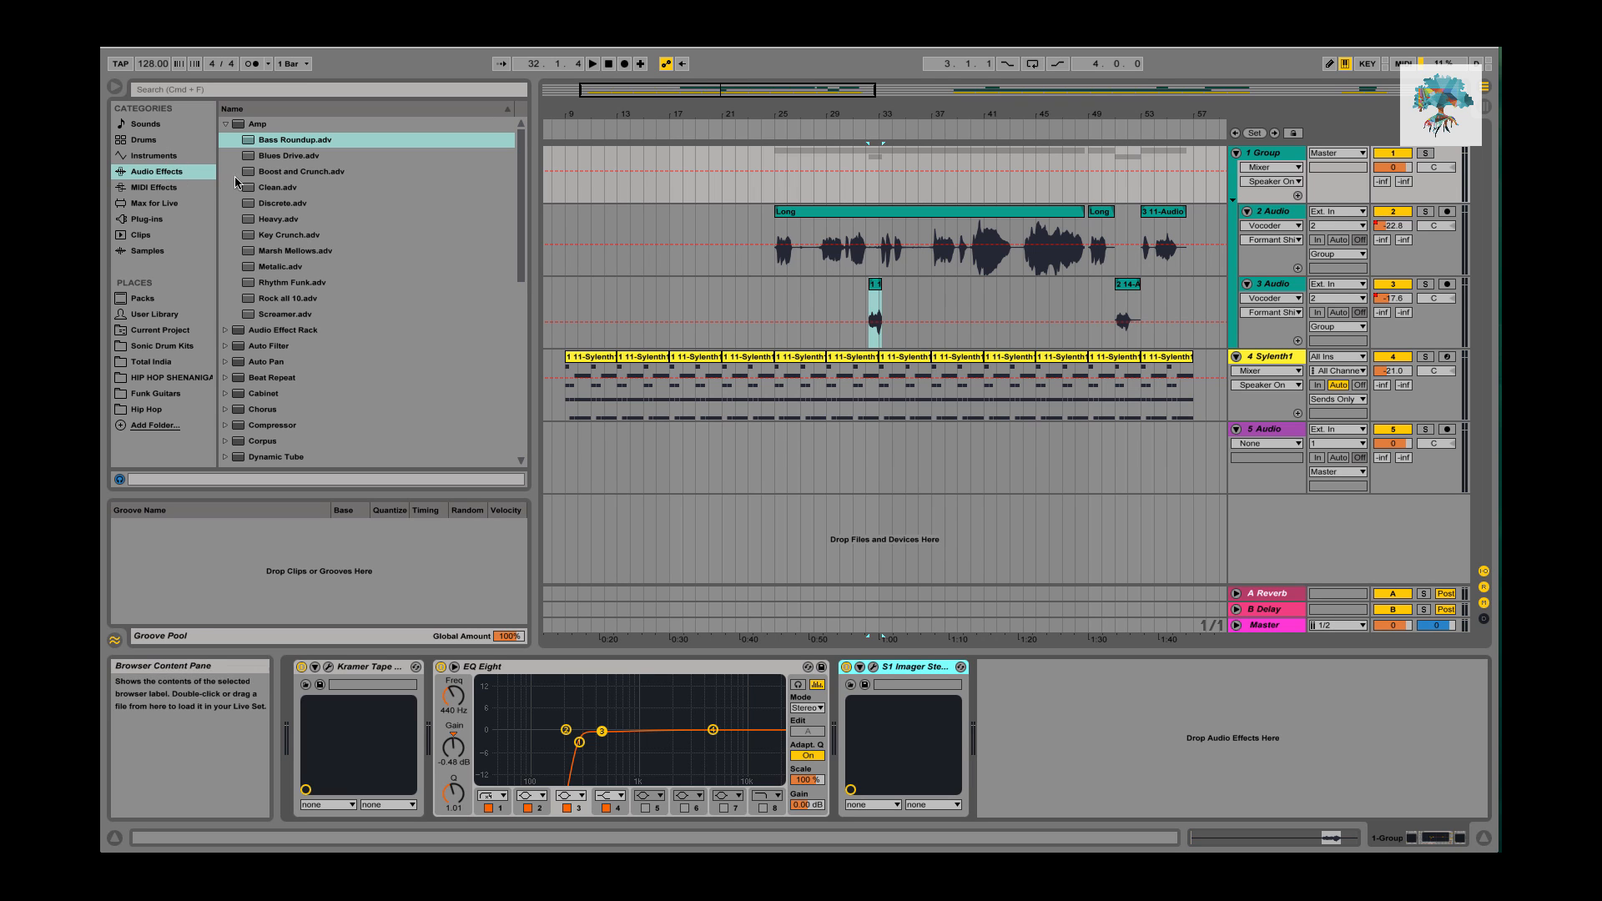
Add the Stereo Width Tool audio effect rack after the S1 Imager on the 1 Group track.
left_click(225, 329)
scroll(350, 334, "down", 5)
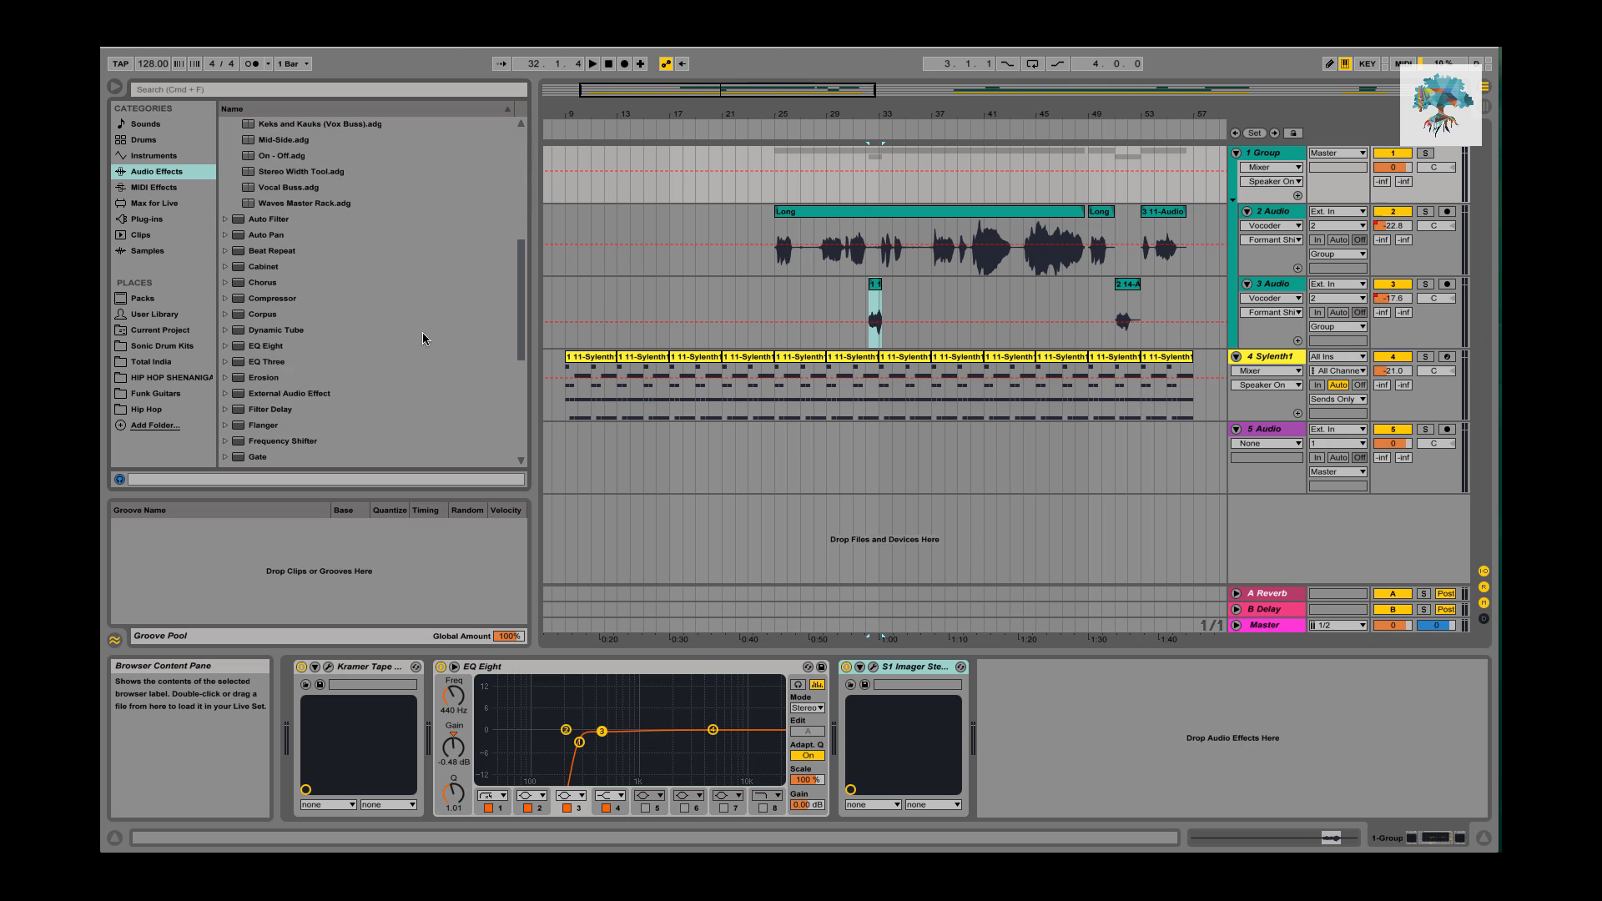
scroll(356, 318, "up", 4)
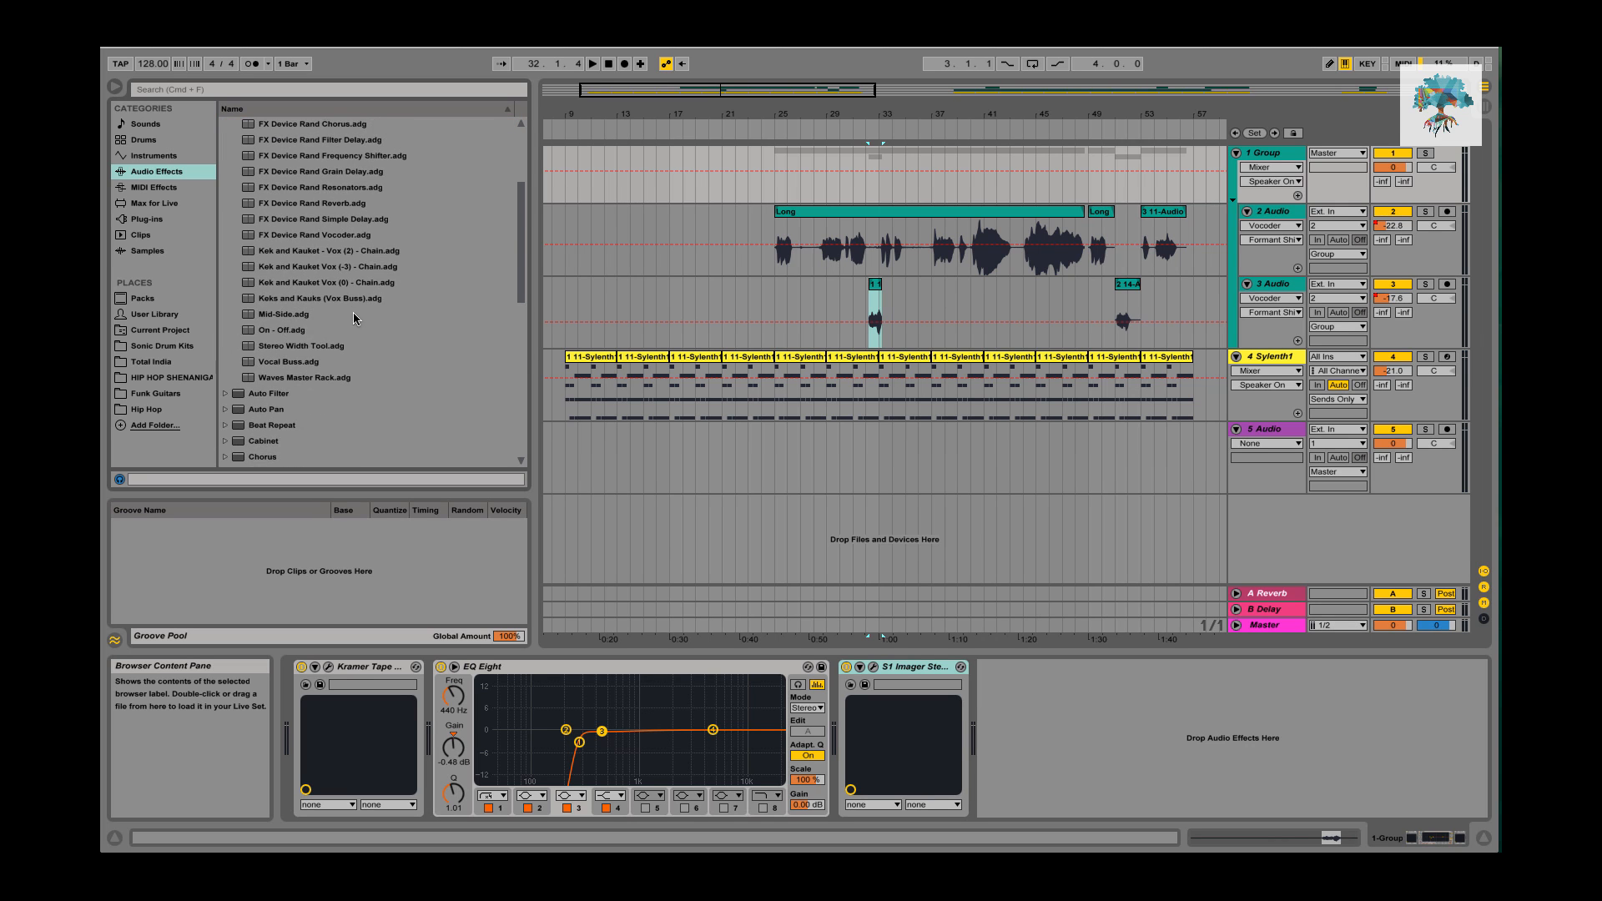
double_click(323, 346)
left_click(1071, 668)
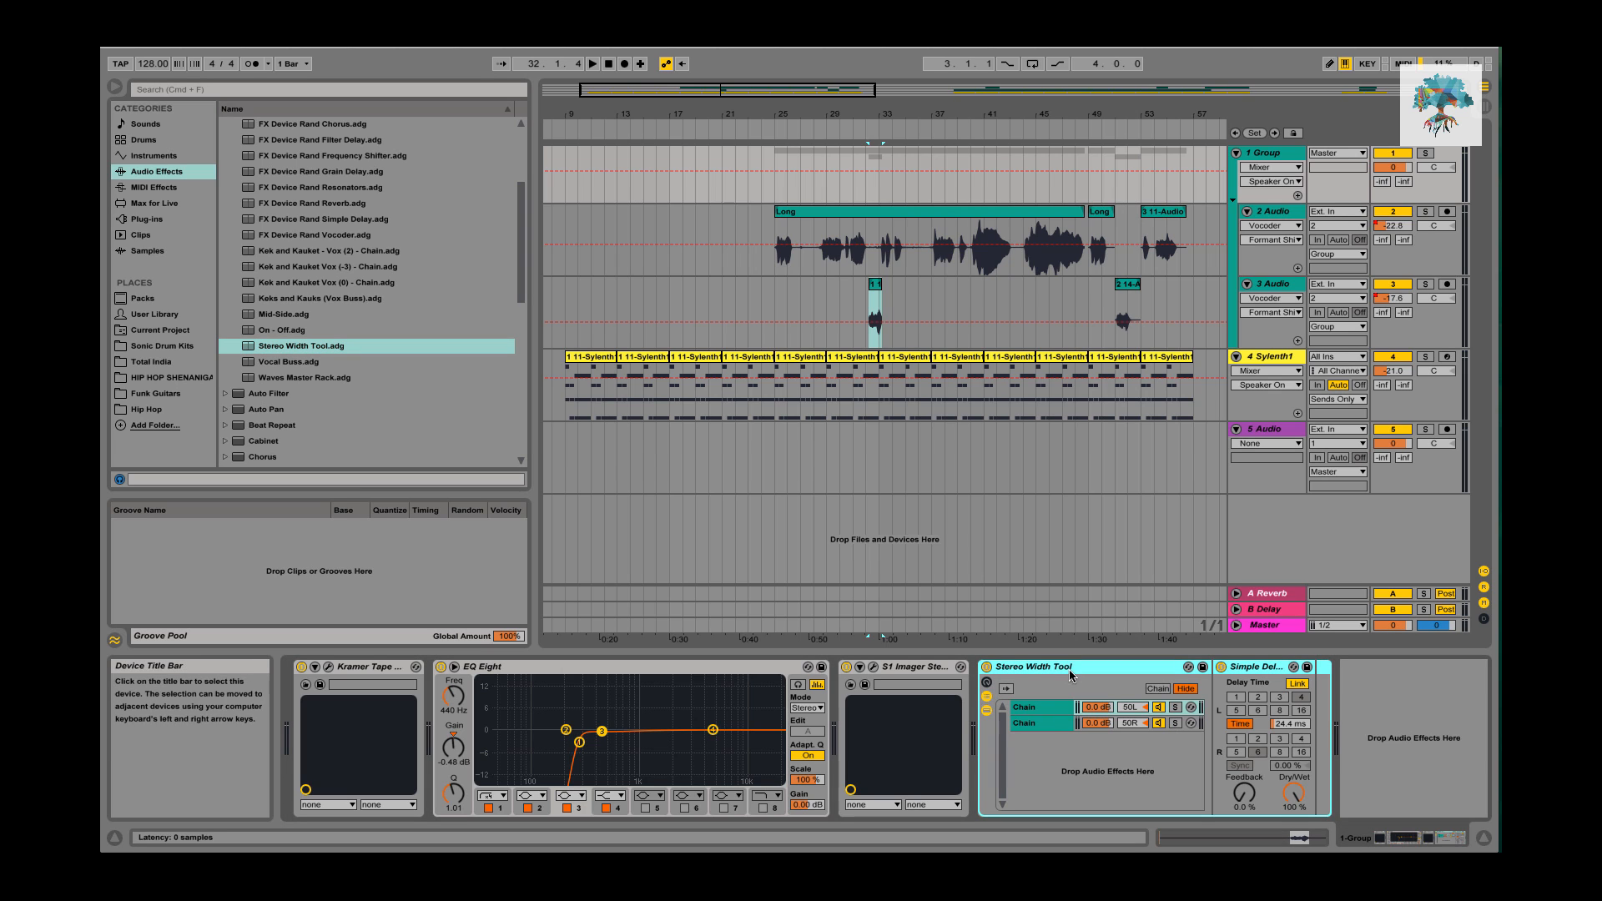
Compare the devices in the 50L and 50R chains of the Stereo Width Tool.
left_click(1033, 722)
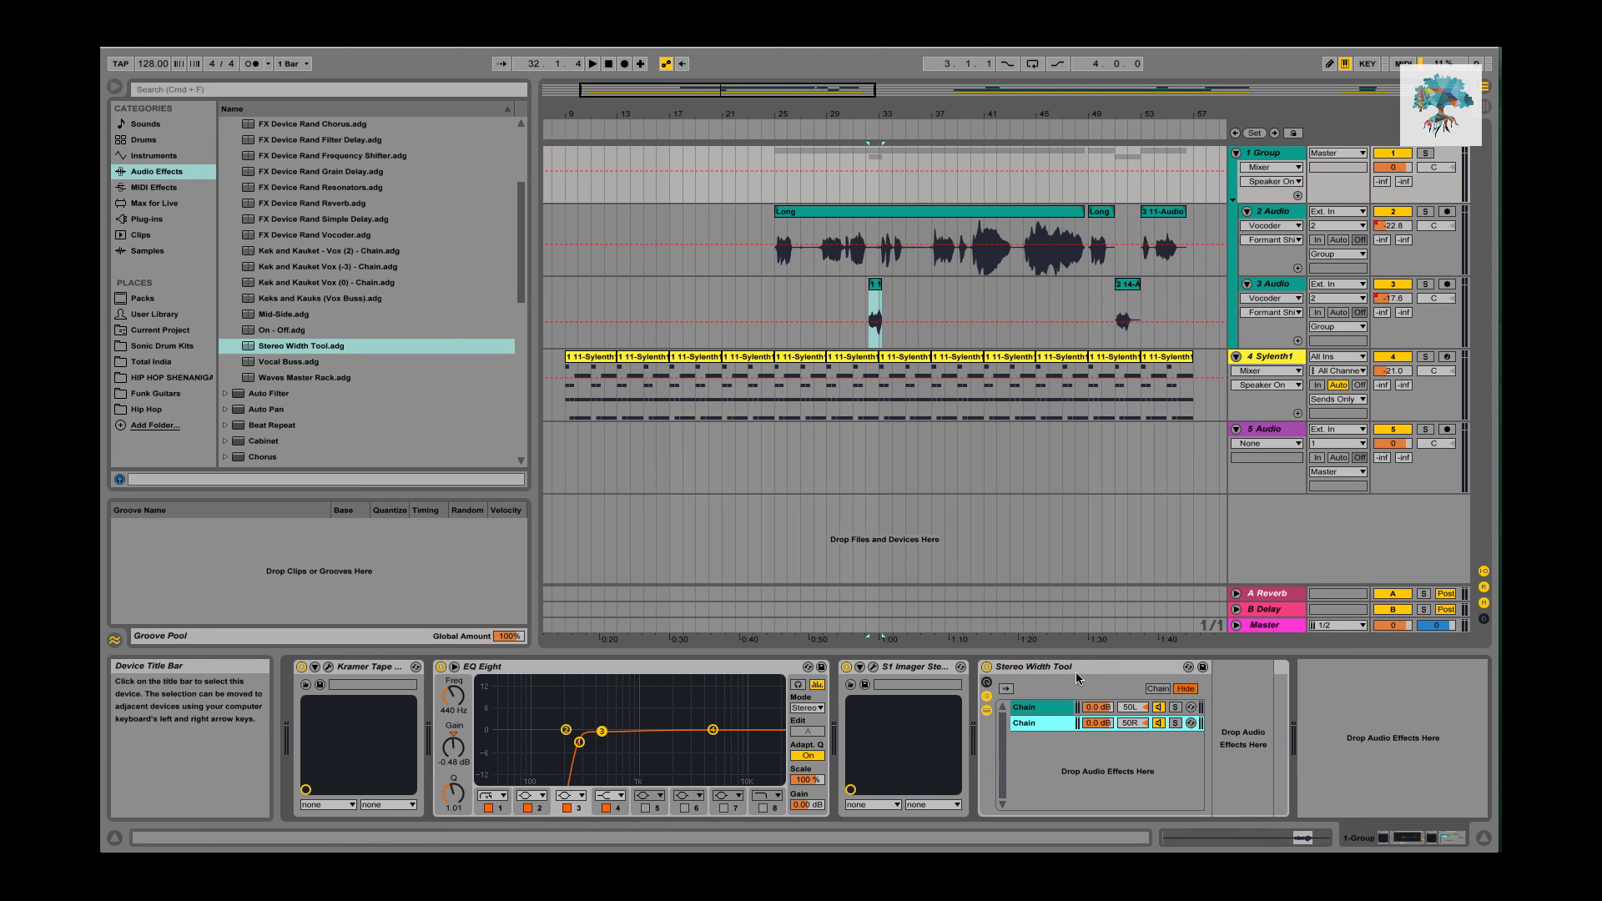
left_click(1049, 708)
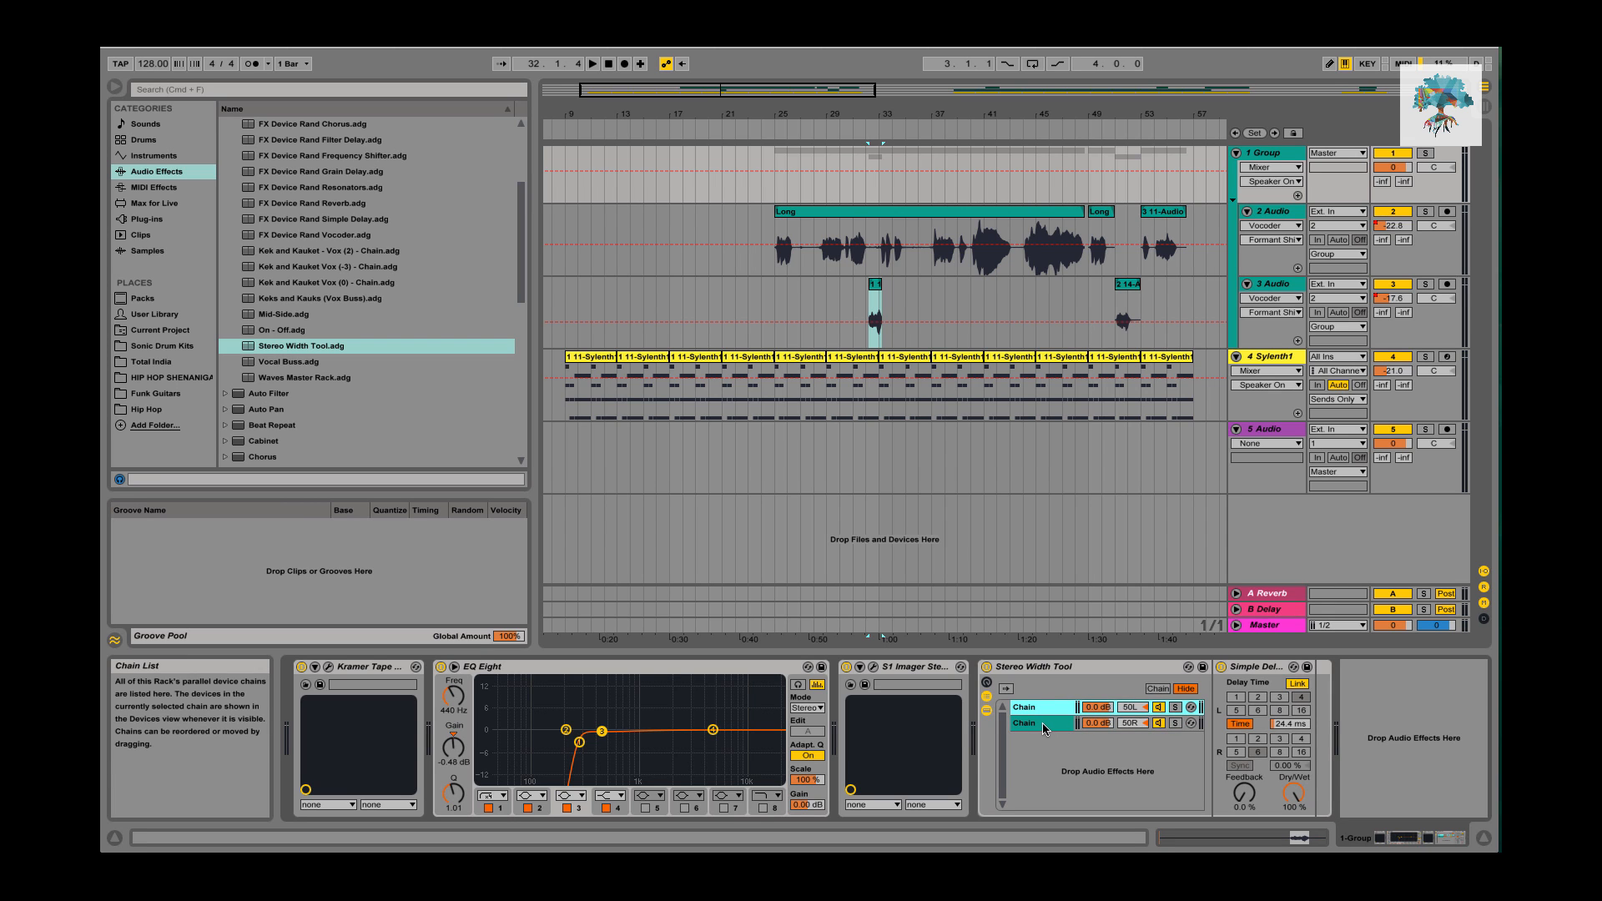
left_click(1043, 725)
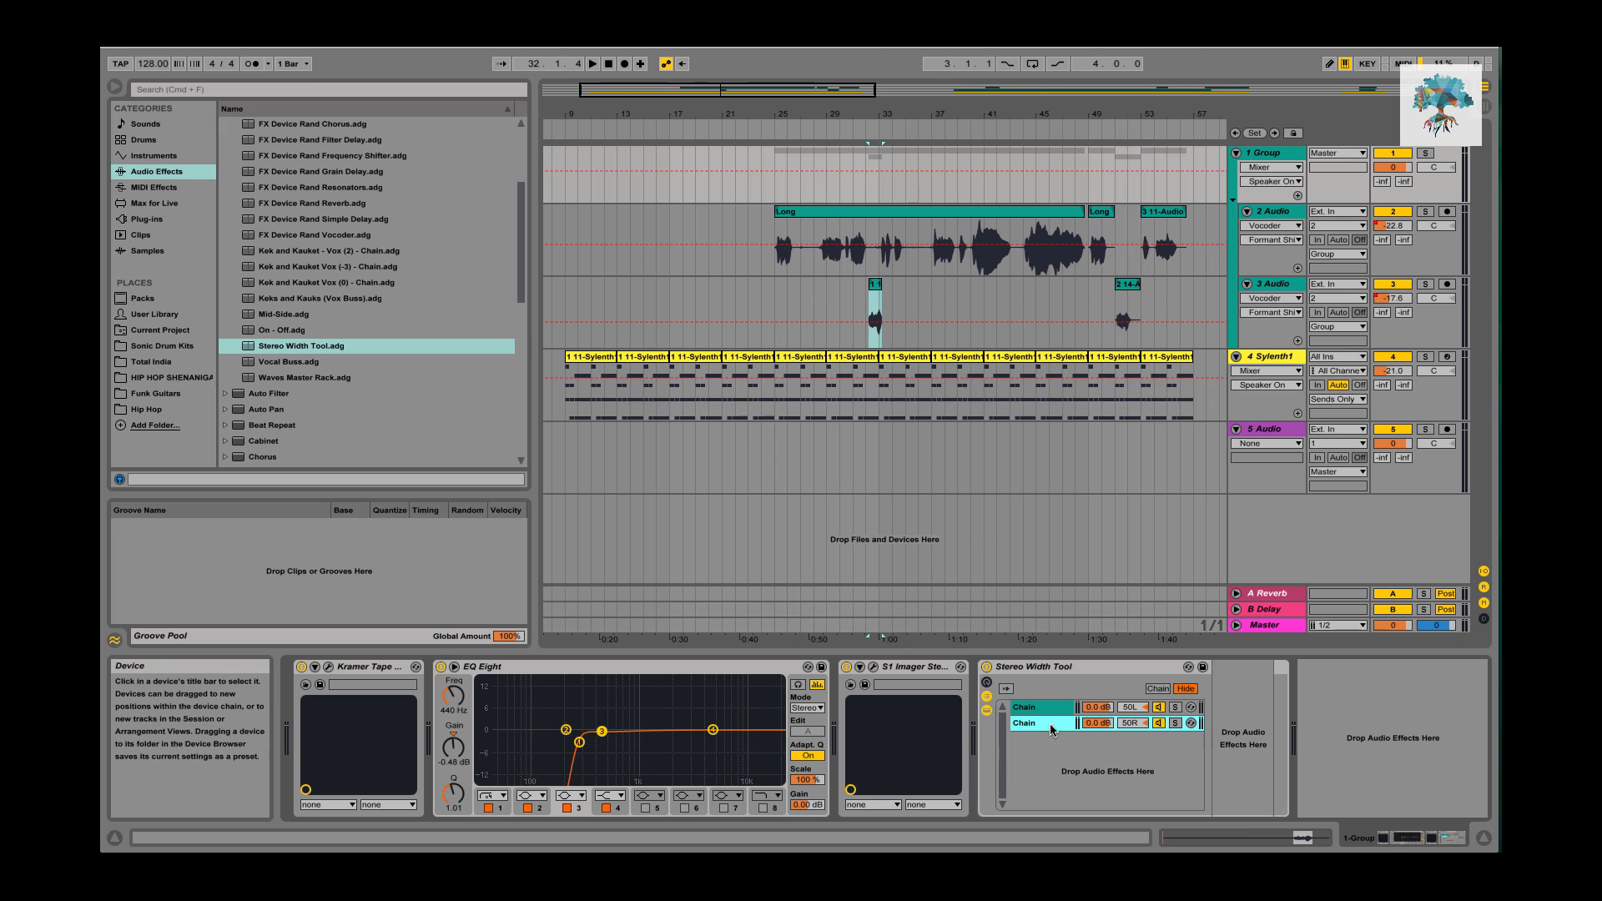
Add an empty Audio Effect Rack after the Stereo Width Tool and unfold it with its chain list.
scroll(275, 334, "up", 4)
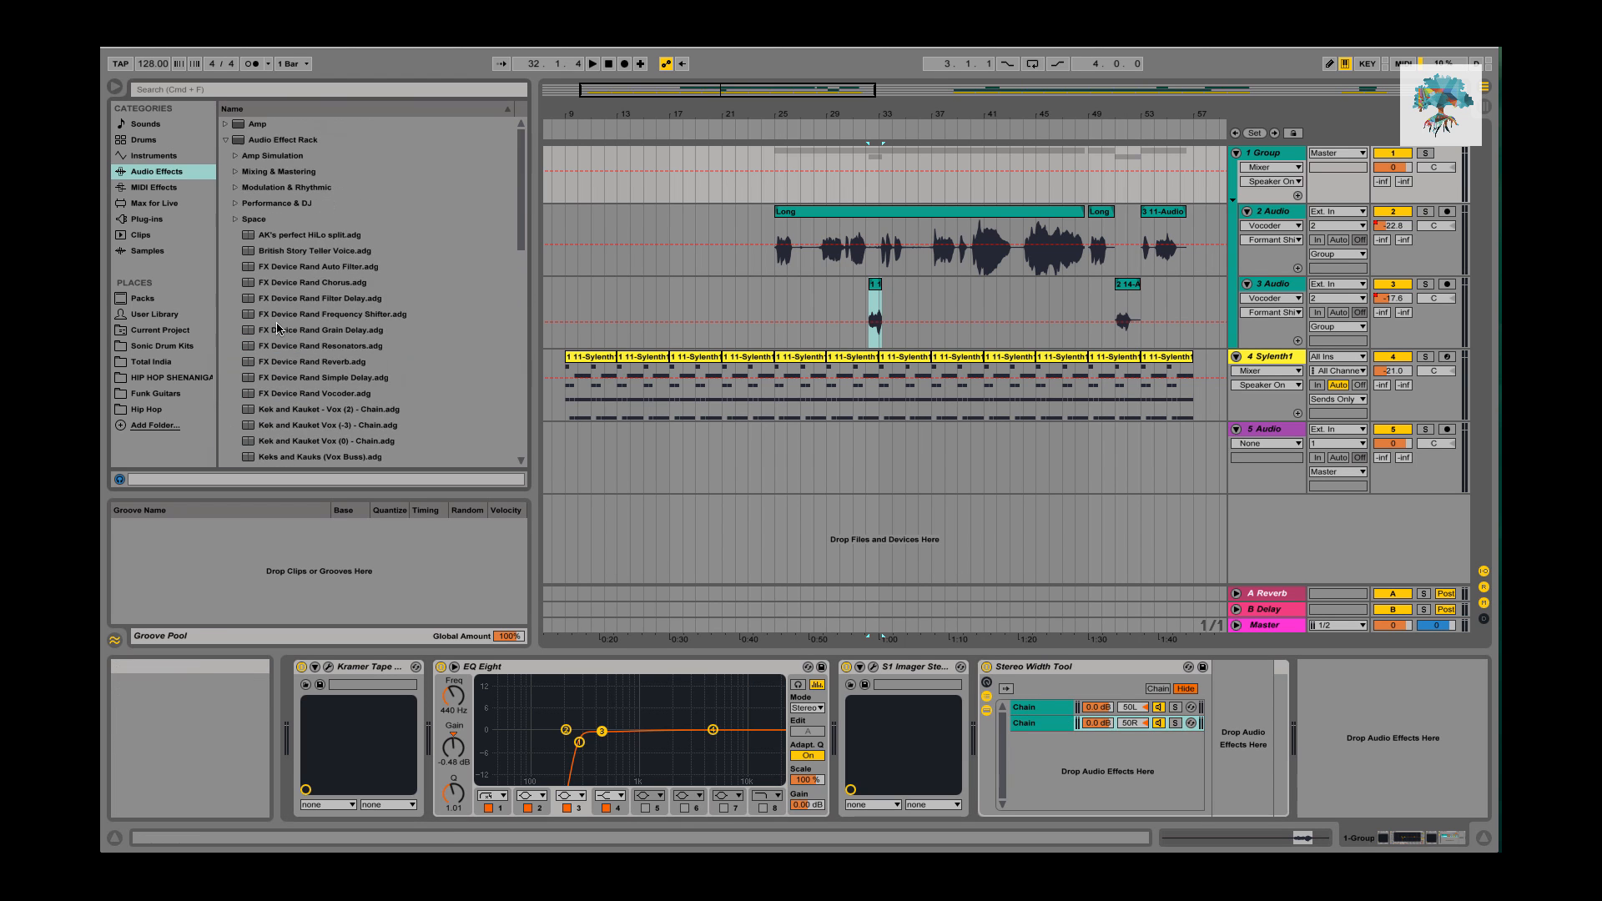
left_click_drag(292, 147, 1327, 716)
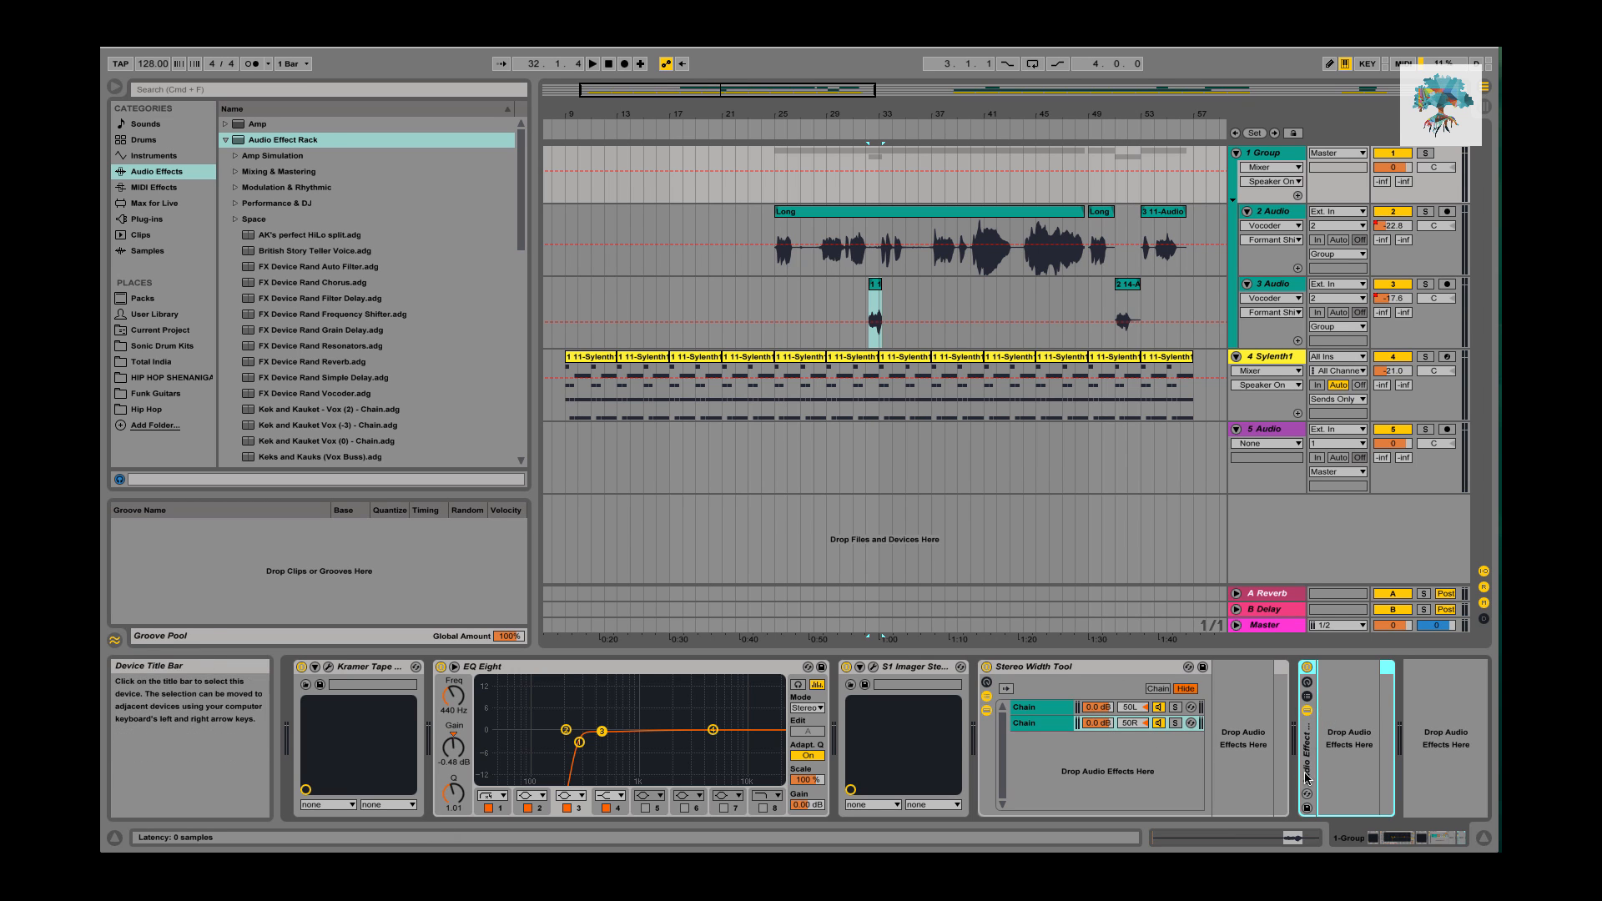
left_click(1308, 696)
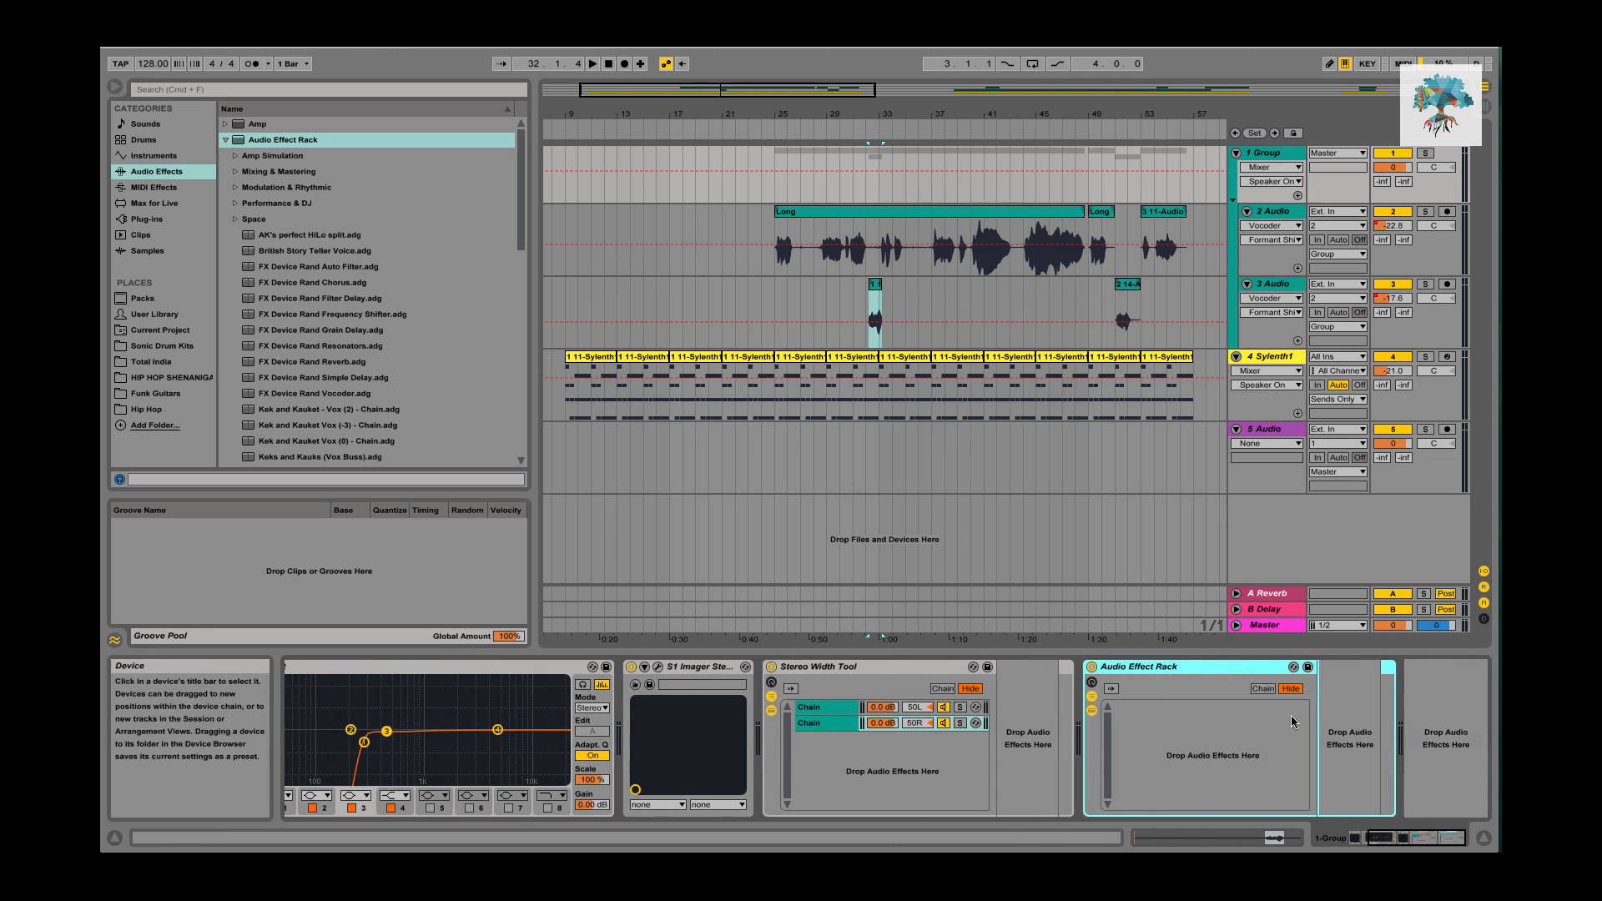
Create two chains in the empty Audio Effect Rack and pan them 50L and 50R.
right_click(1185, 731)
left_click(1215, 740)
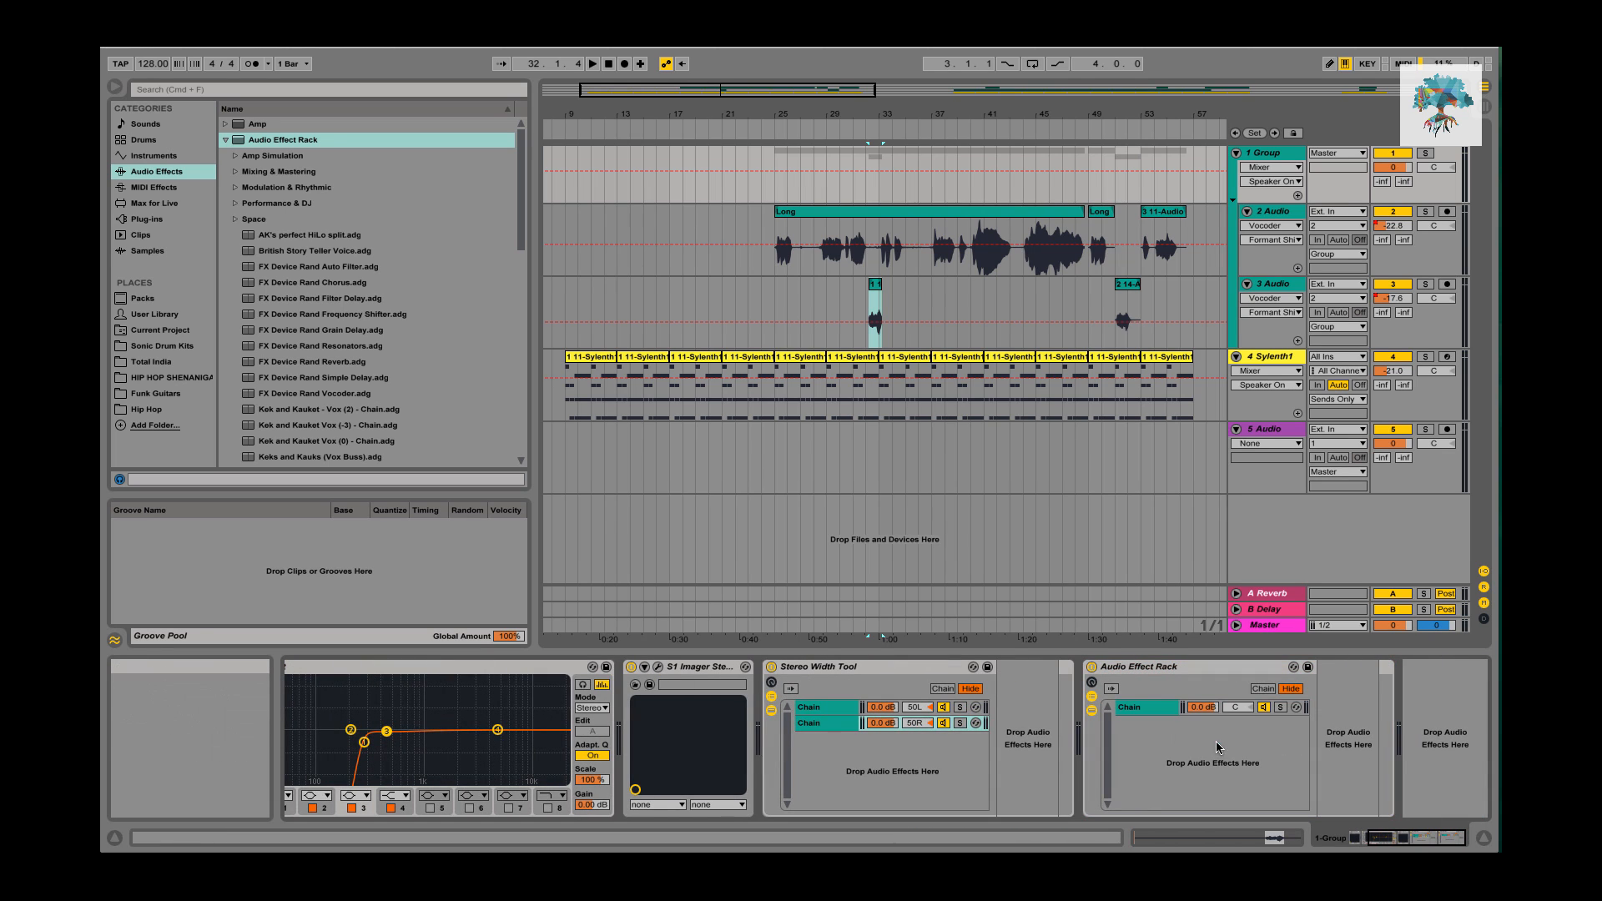
left_click_drag(1239, 723, 1239, 651)
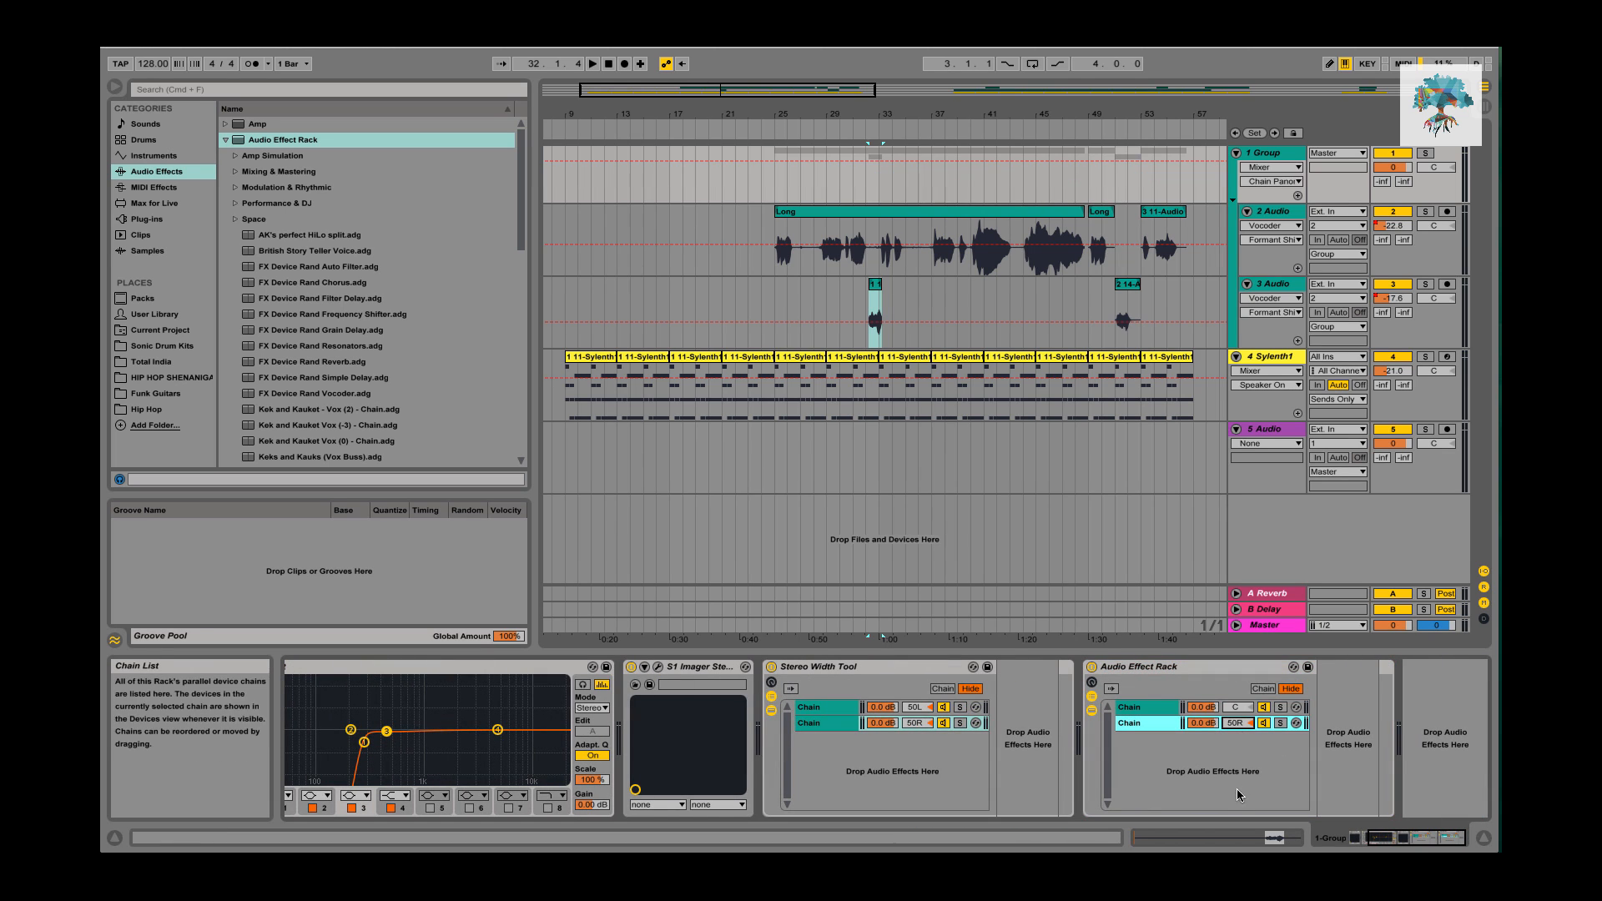
left_click_drag(1238, 708, 1238, 780)
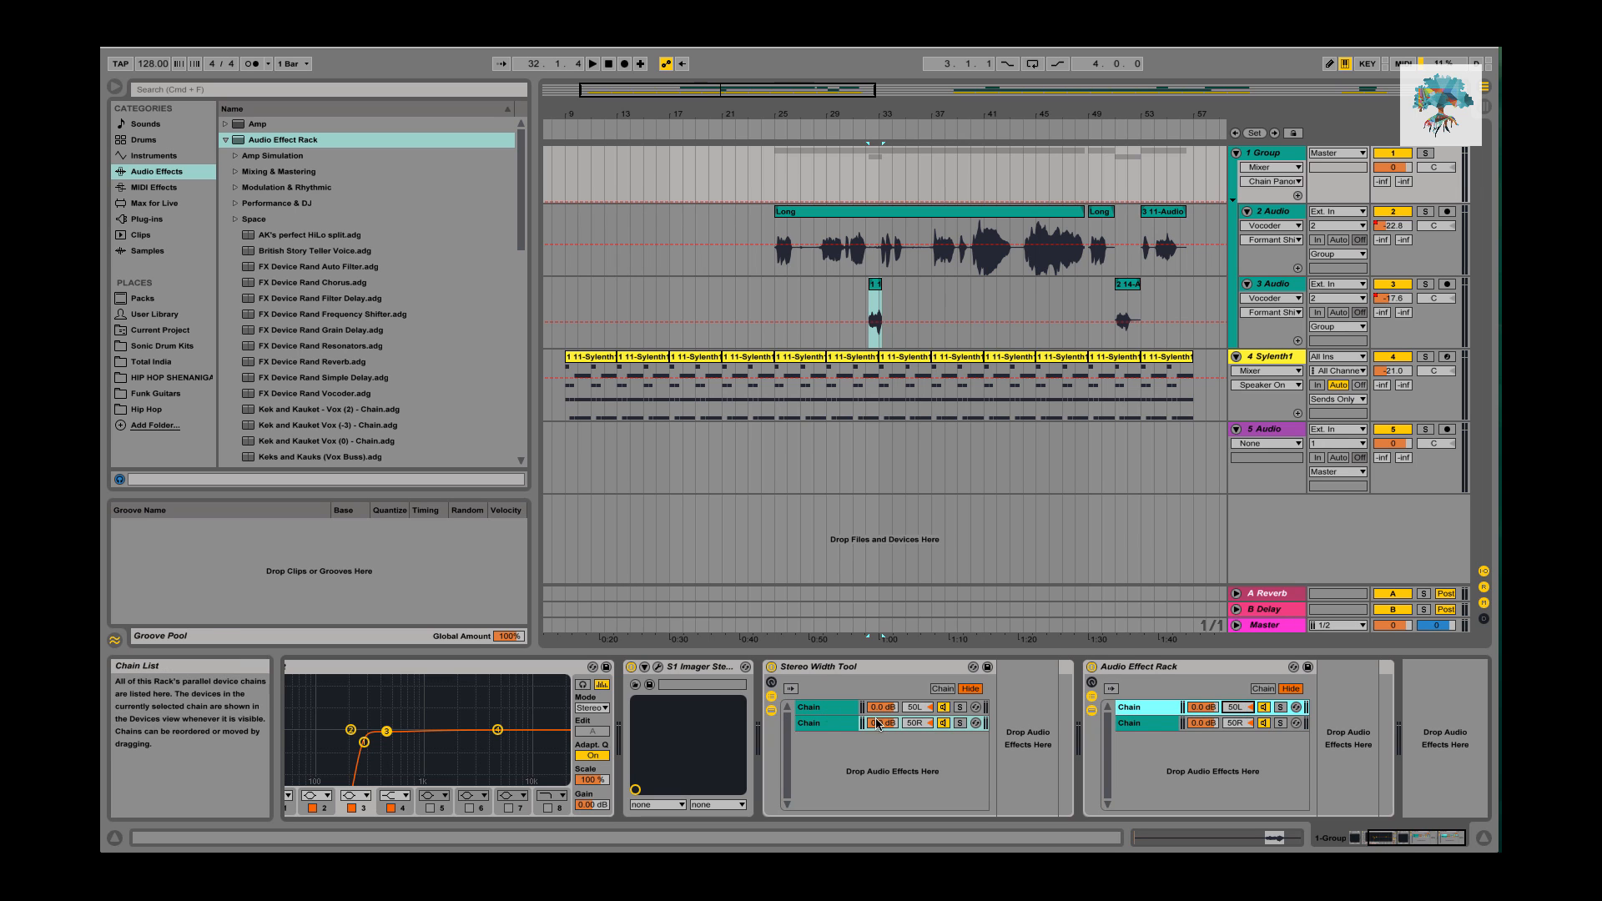
Examine the Stereo Width Tool's two chains and the delay mode of the Simple Delay in its 50L chain.
left_click(815, 724)
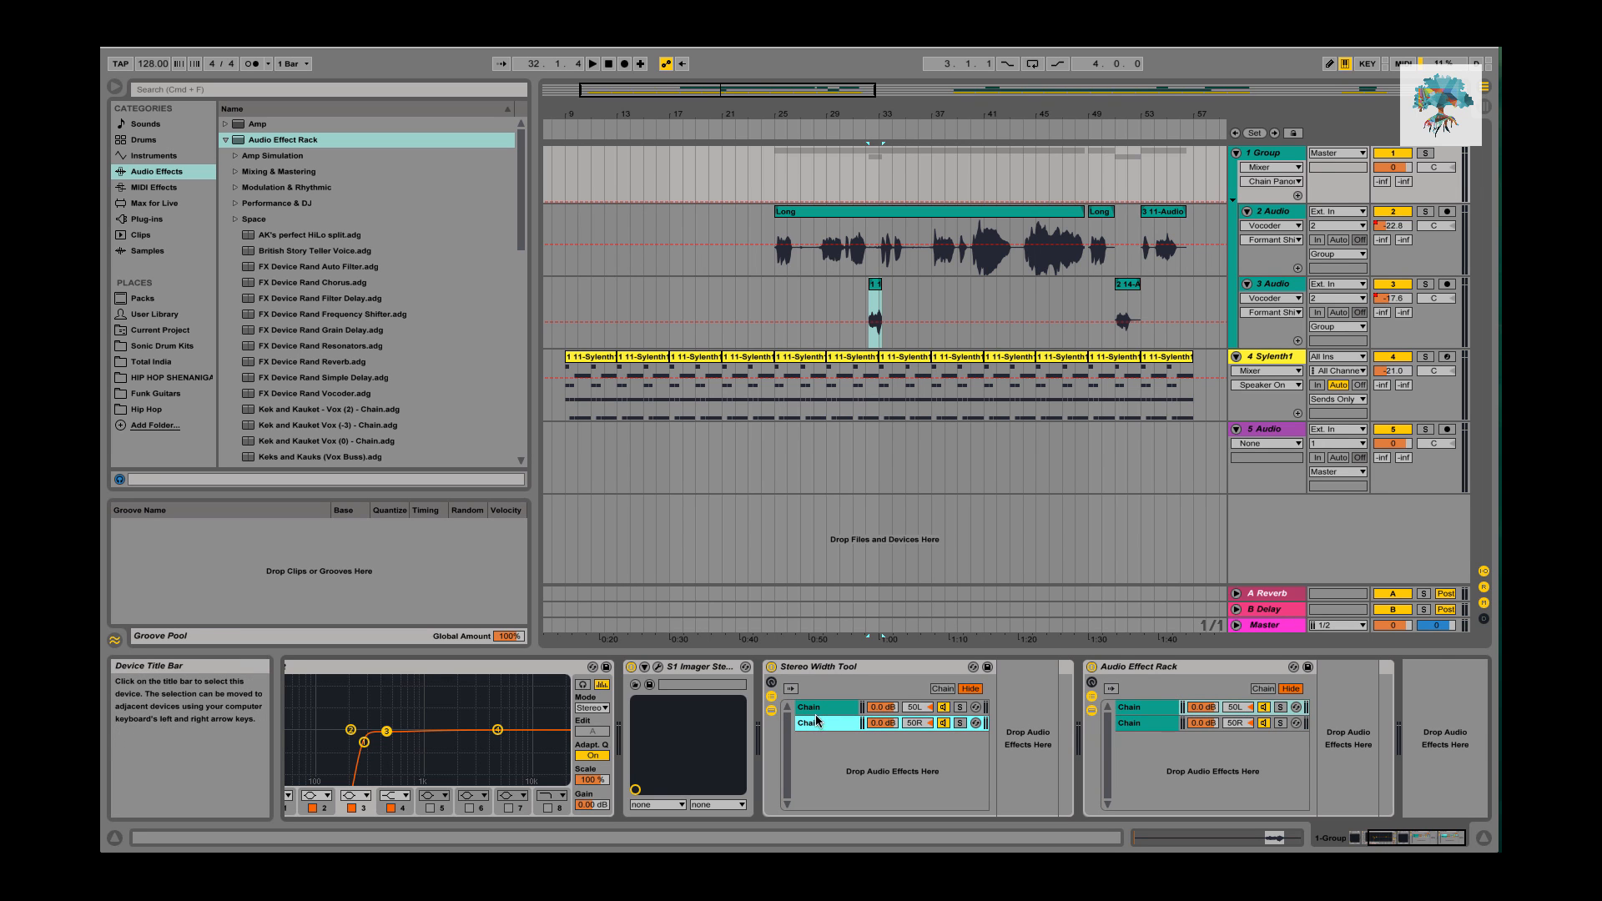
left_click(815, 707)
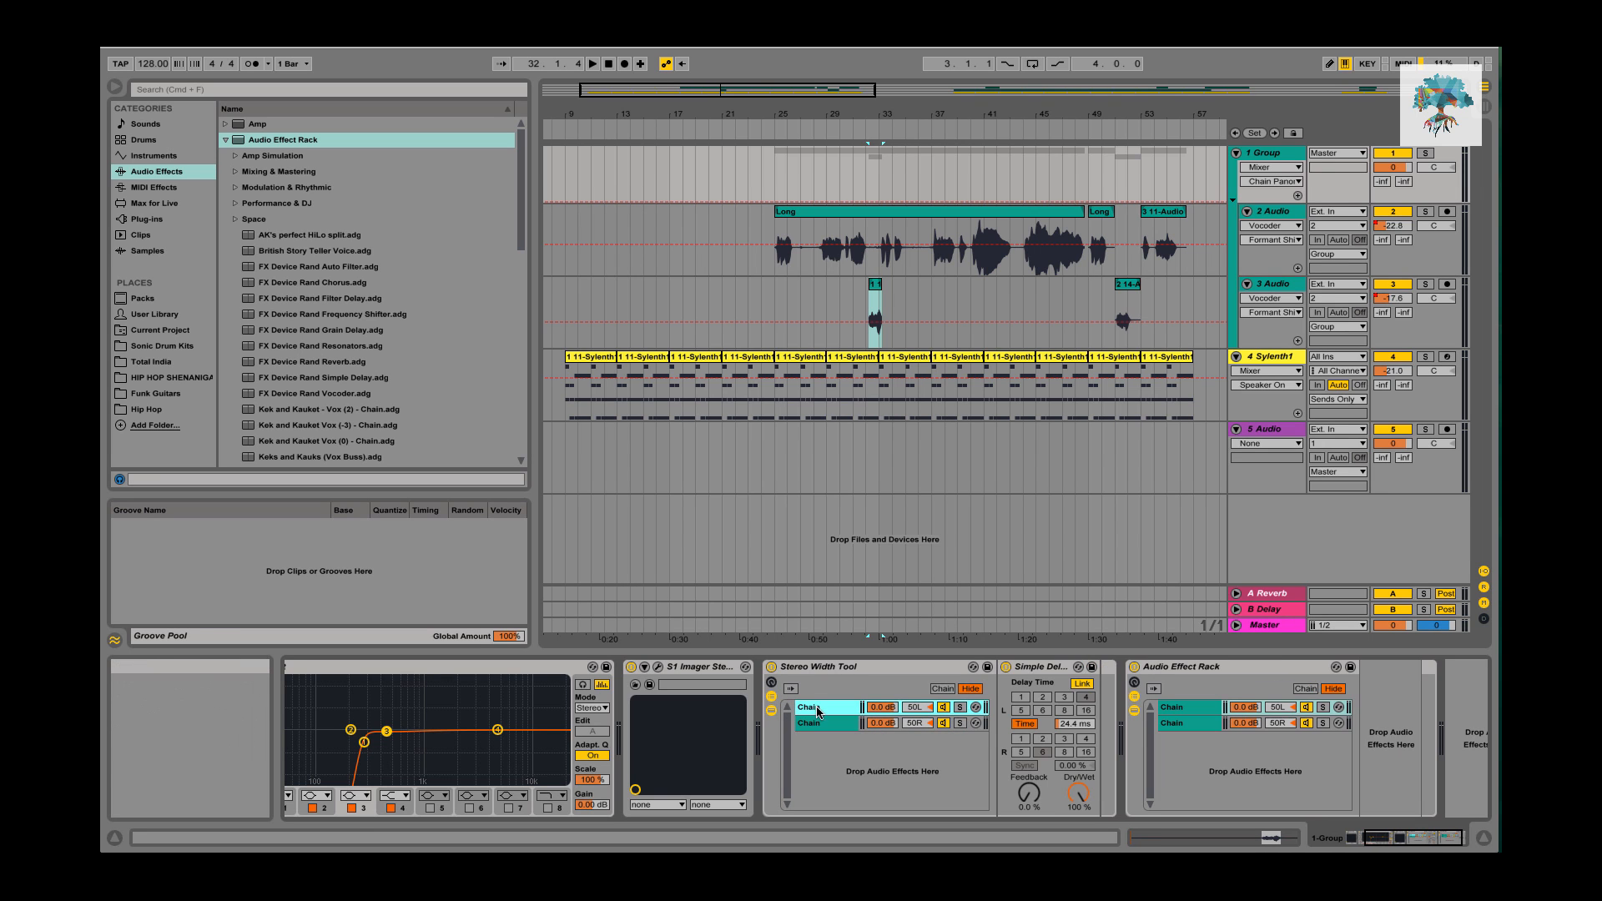
left_click(1038, 666)
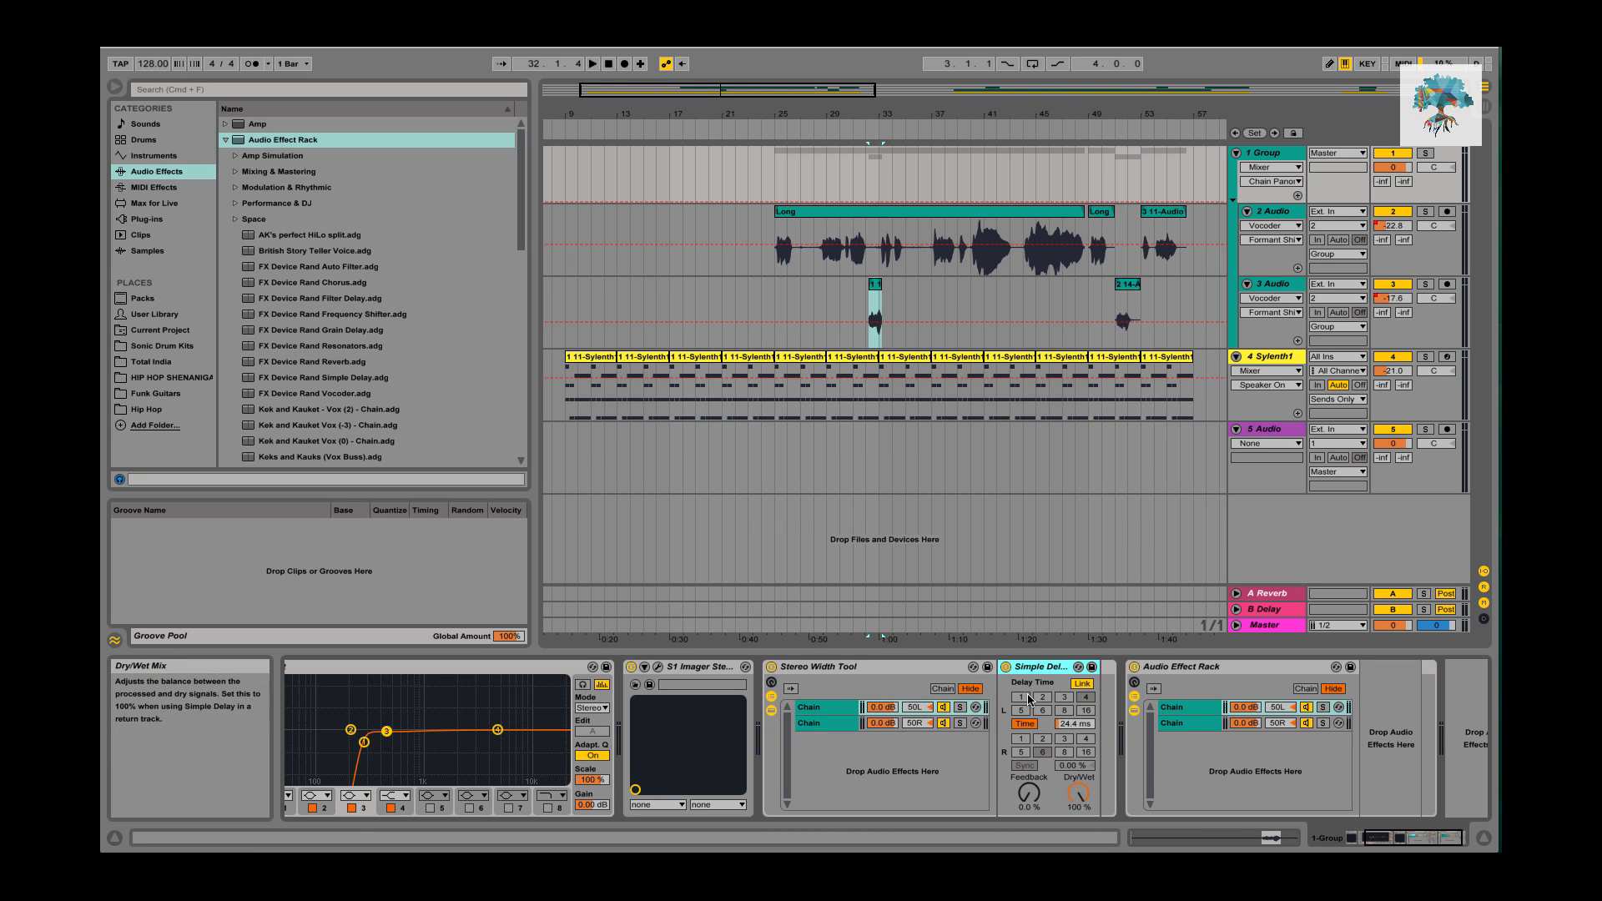
left_click(1030, 726)
left_click(1034, 730)
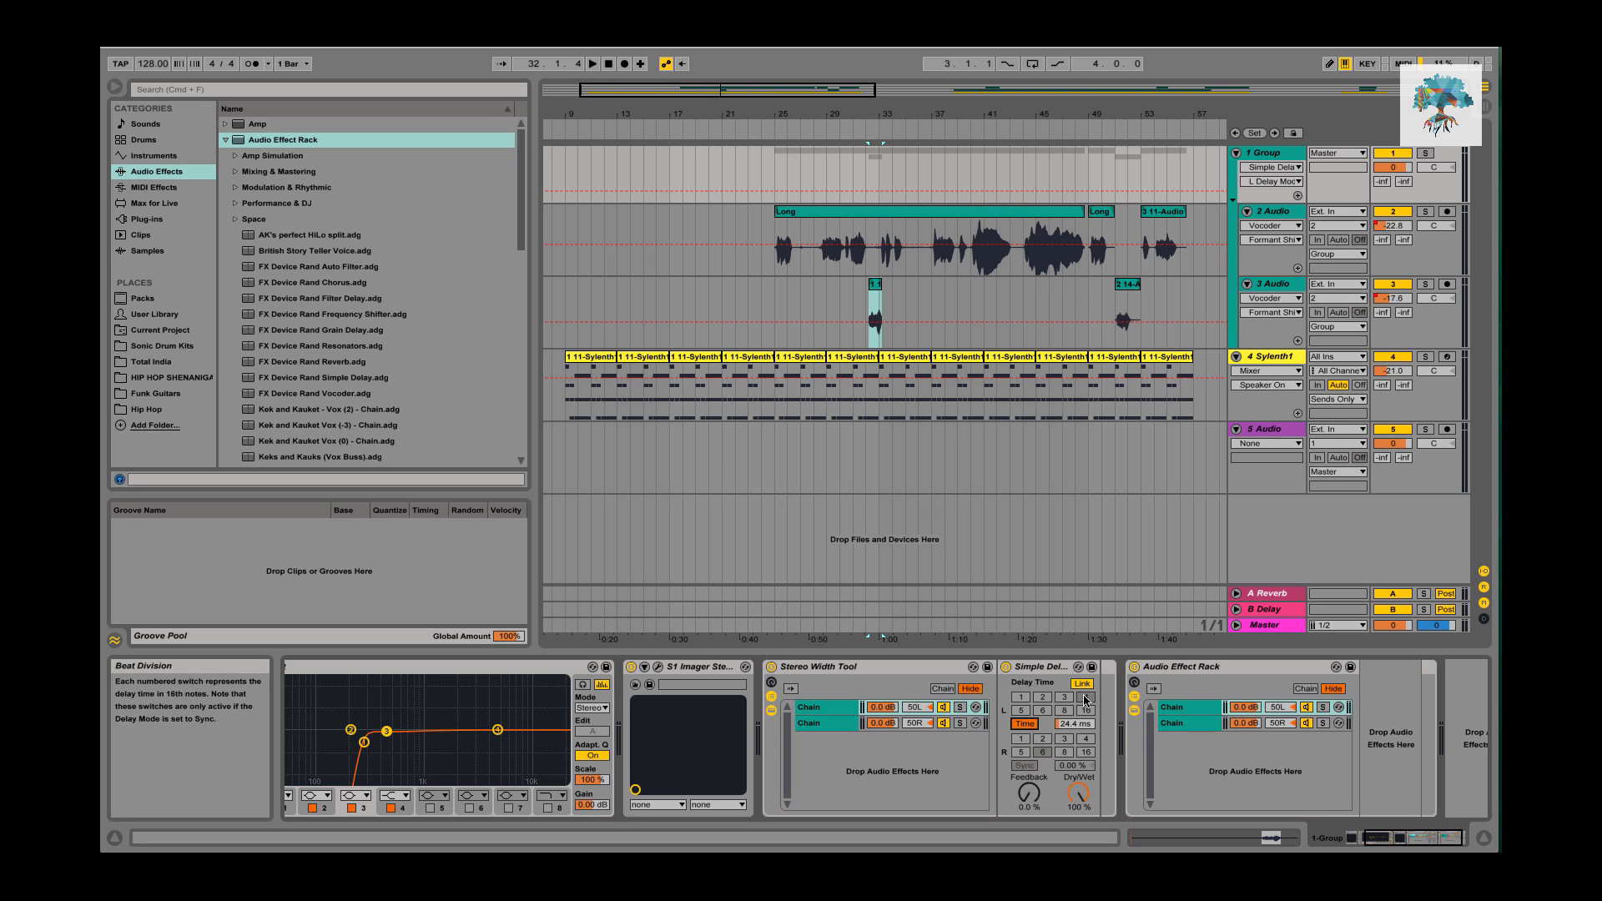
Delete the demonstration Audio Effect Rack that follows the Stereo Width Tool on the 1 Group track.
left_click(1210, 667)
key("Delete")
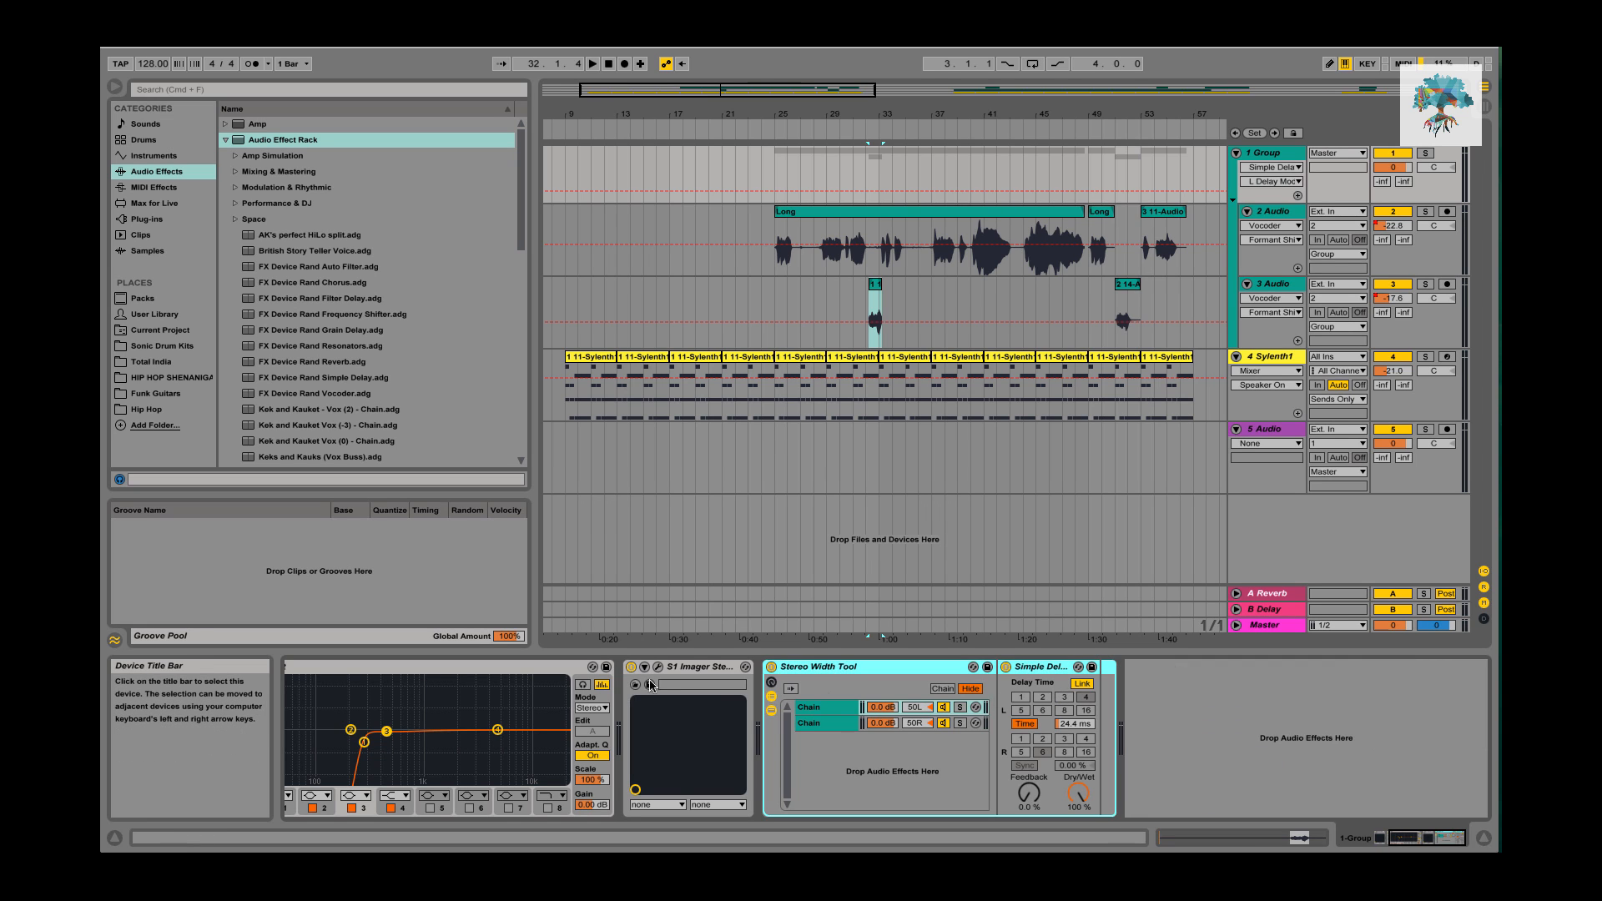
Bypass the S1 Imager on 1 Group and play the vocals from bar 25 to audition the Stereo Width Tool.
left_click(631, 667)
key("space")
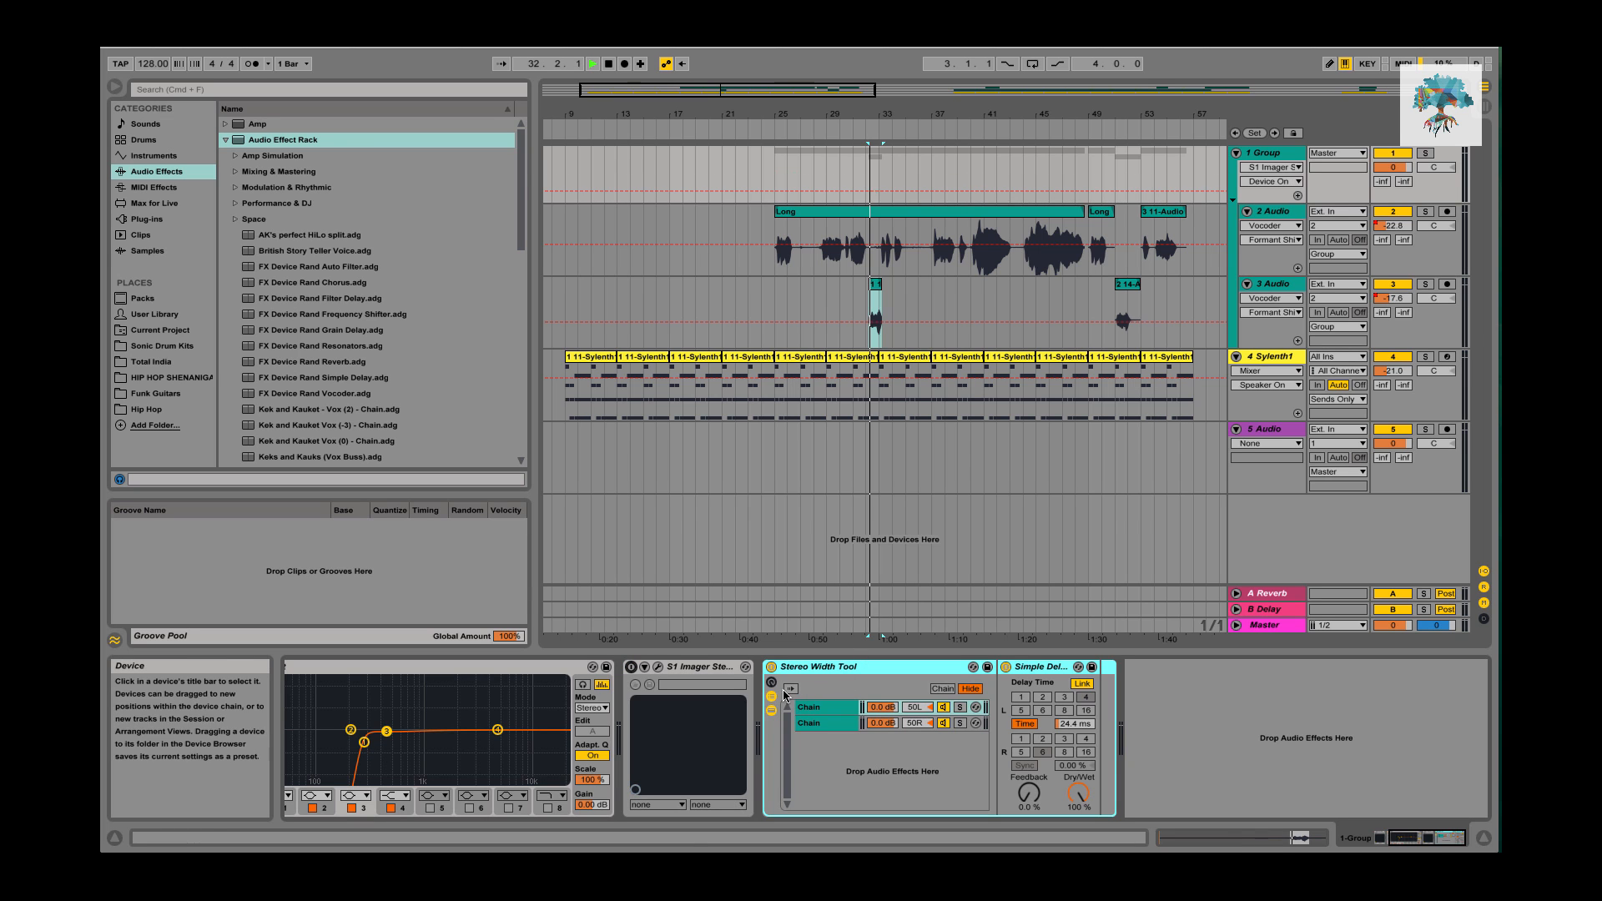
left_click(776, 268)
key("space")
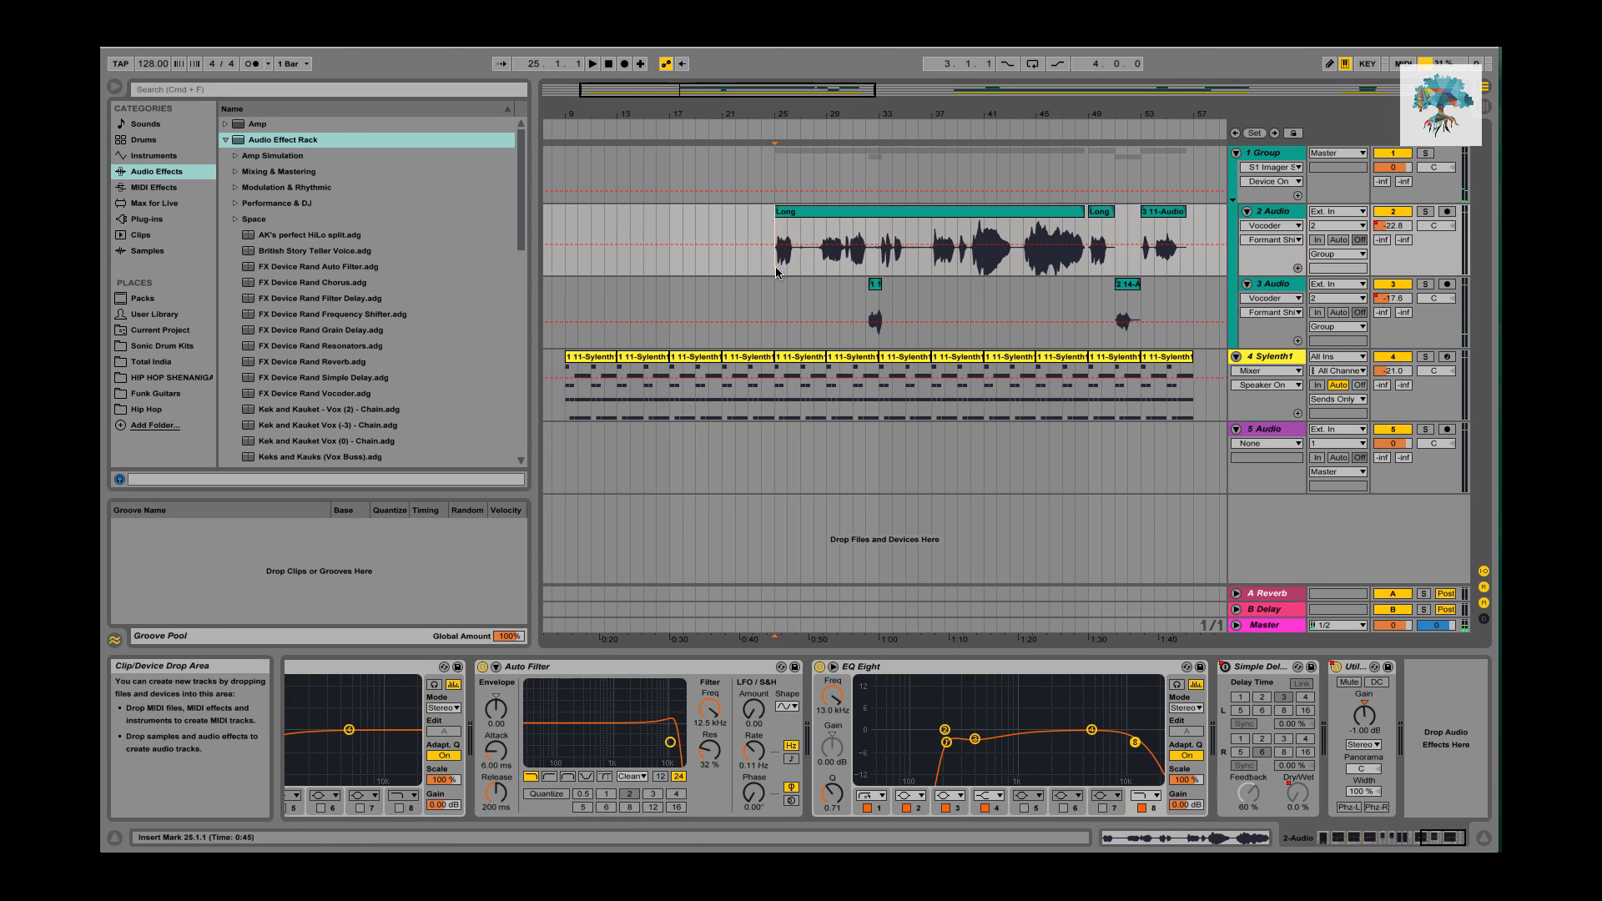
key("space")
left_click(1269, 153)
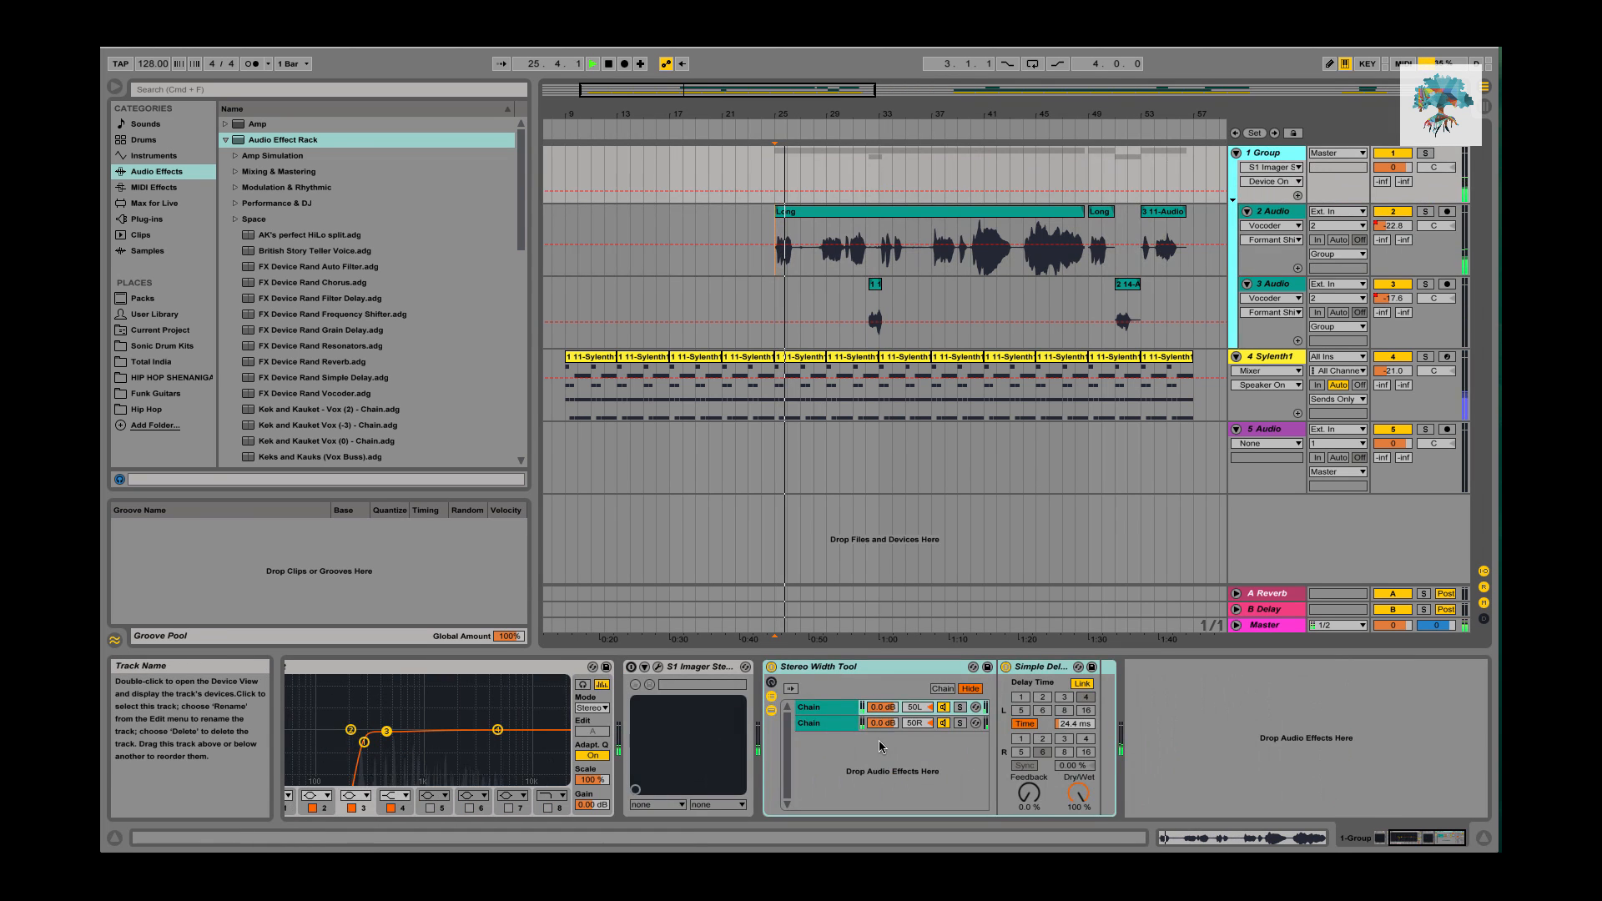
key("space")
key("space")
Delete the Stereo Width Tool from the 1 Group track and reactivate the S1 Imager.
left_click(772, 667)
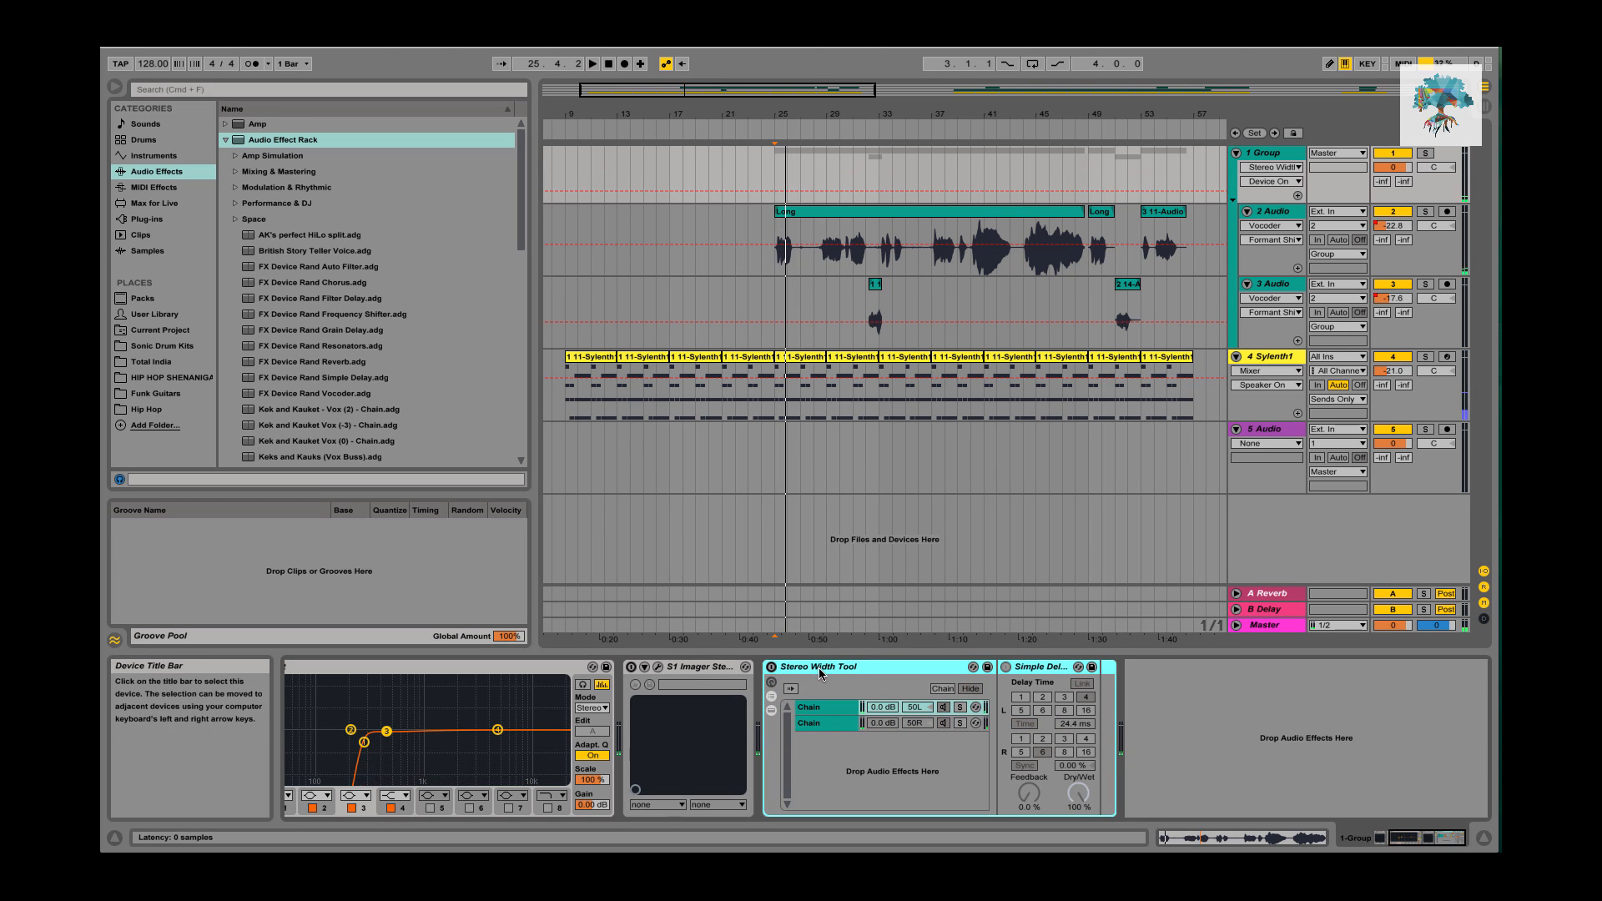
key("Delete")
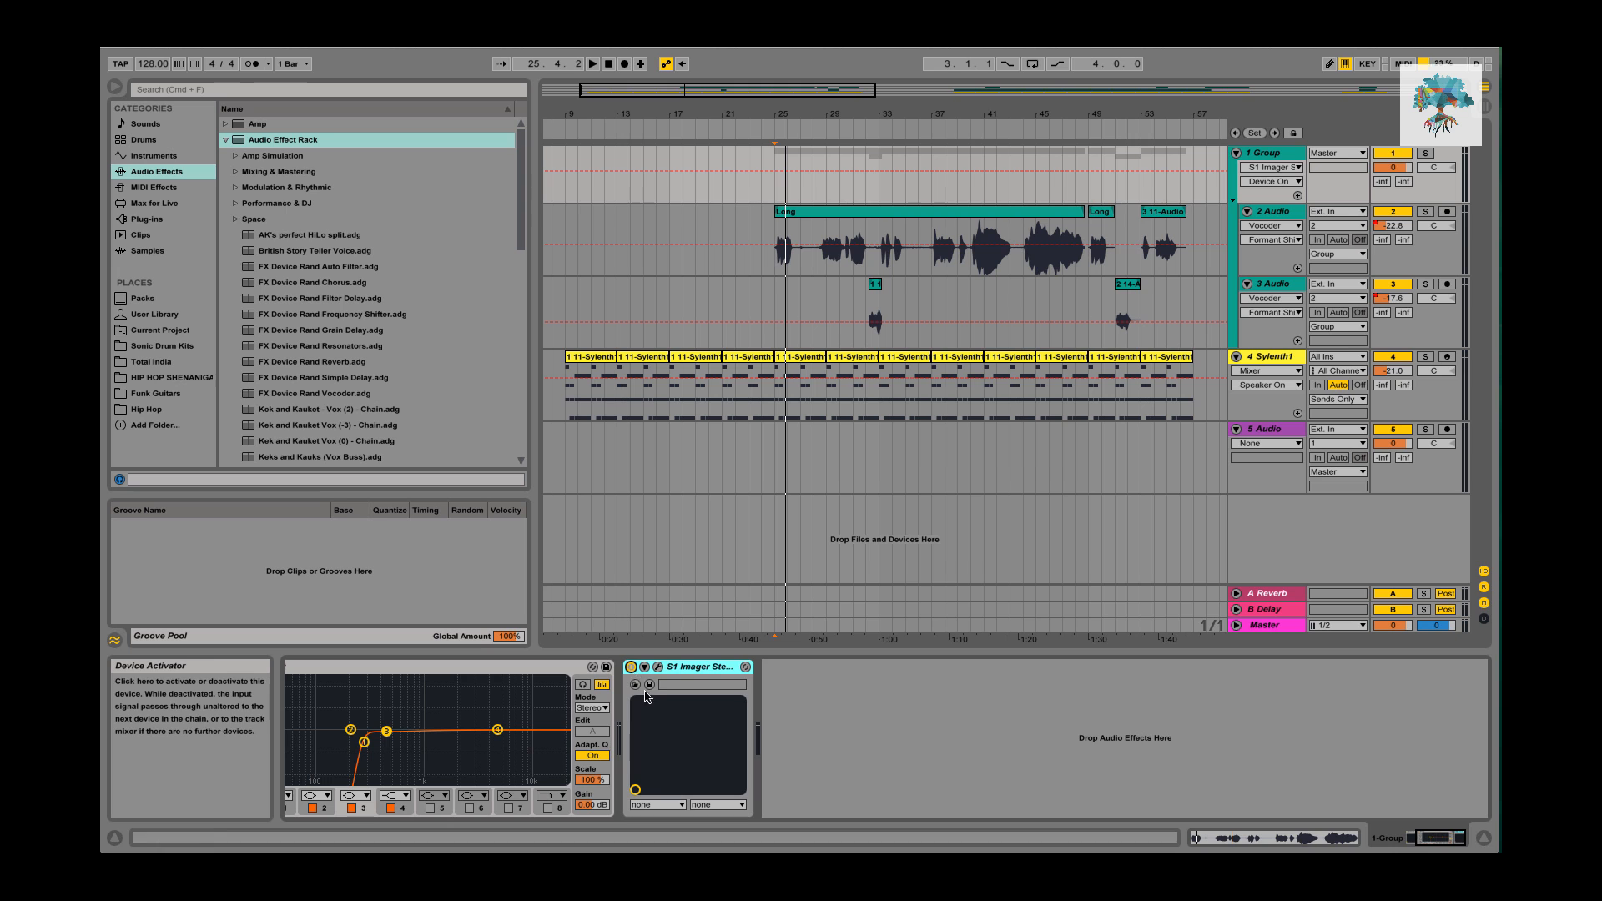
left_click(664, 669)
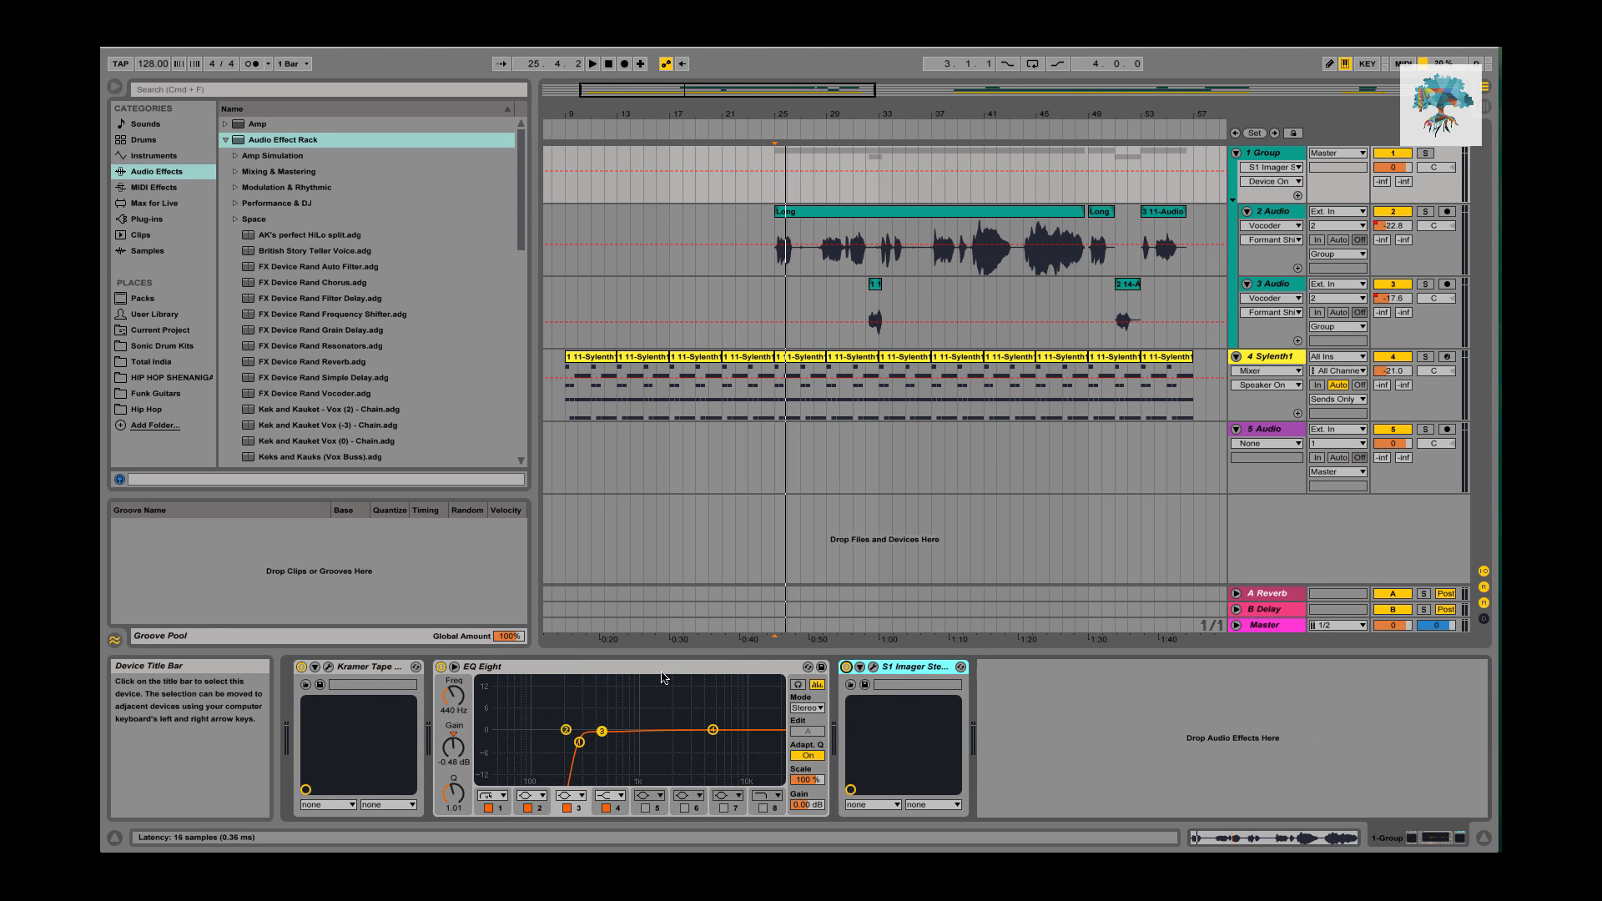
Open the Kramer Tape plug-in window on 1 Group and move it clear of the device chain.
left_click(556, 668)
left_click(328, 669)
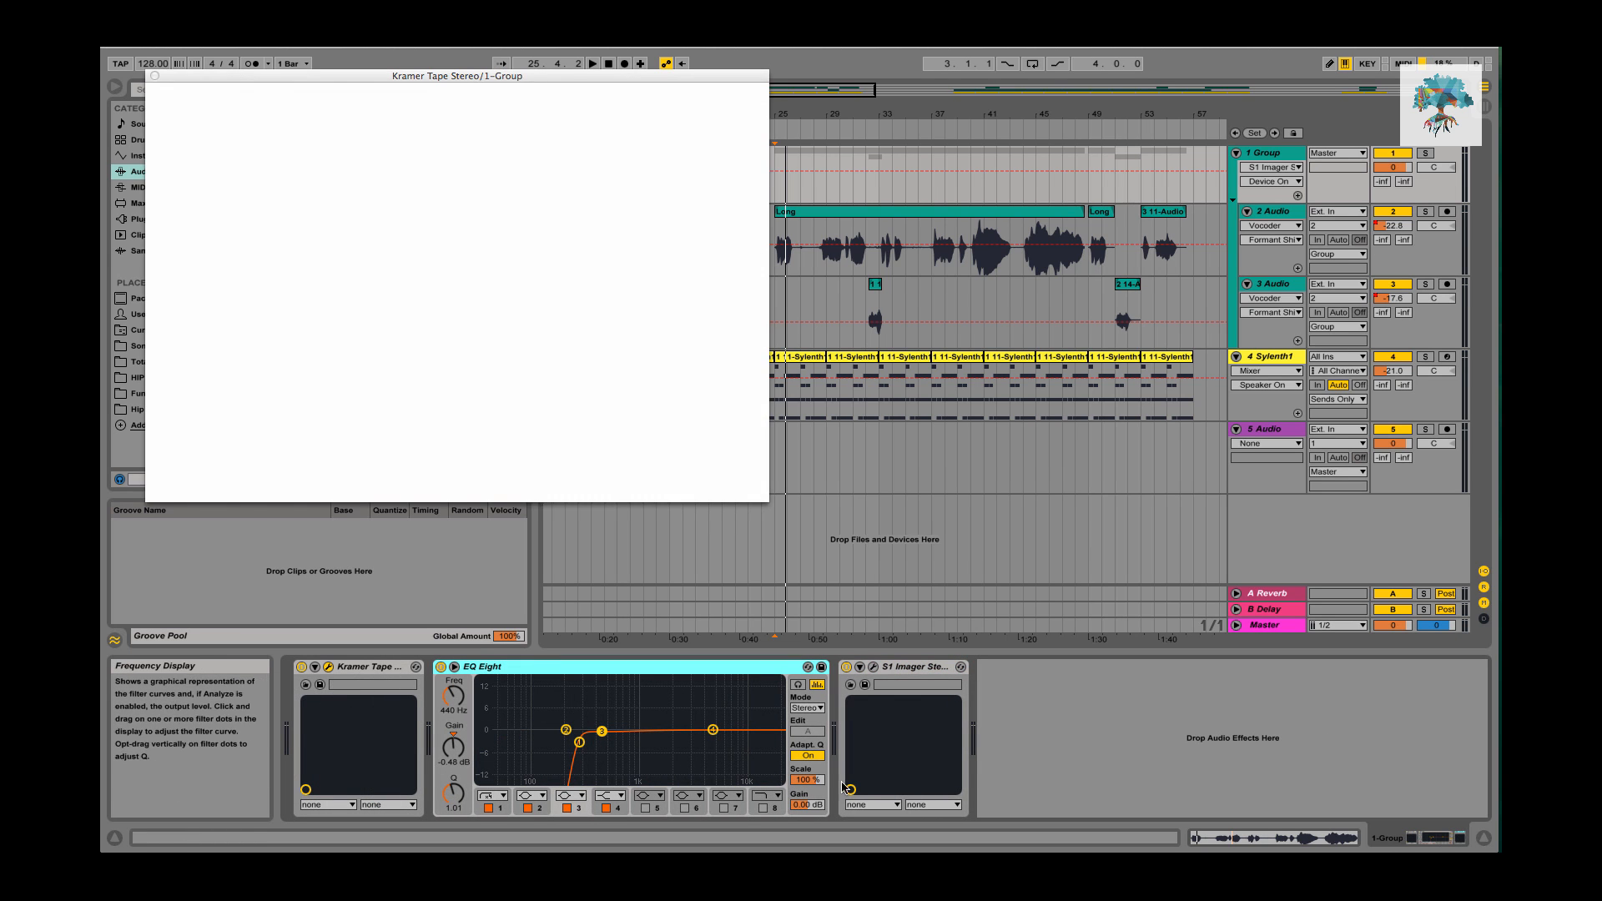
left_click_drag(387, 78, 725, 131)
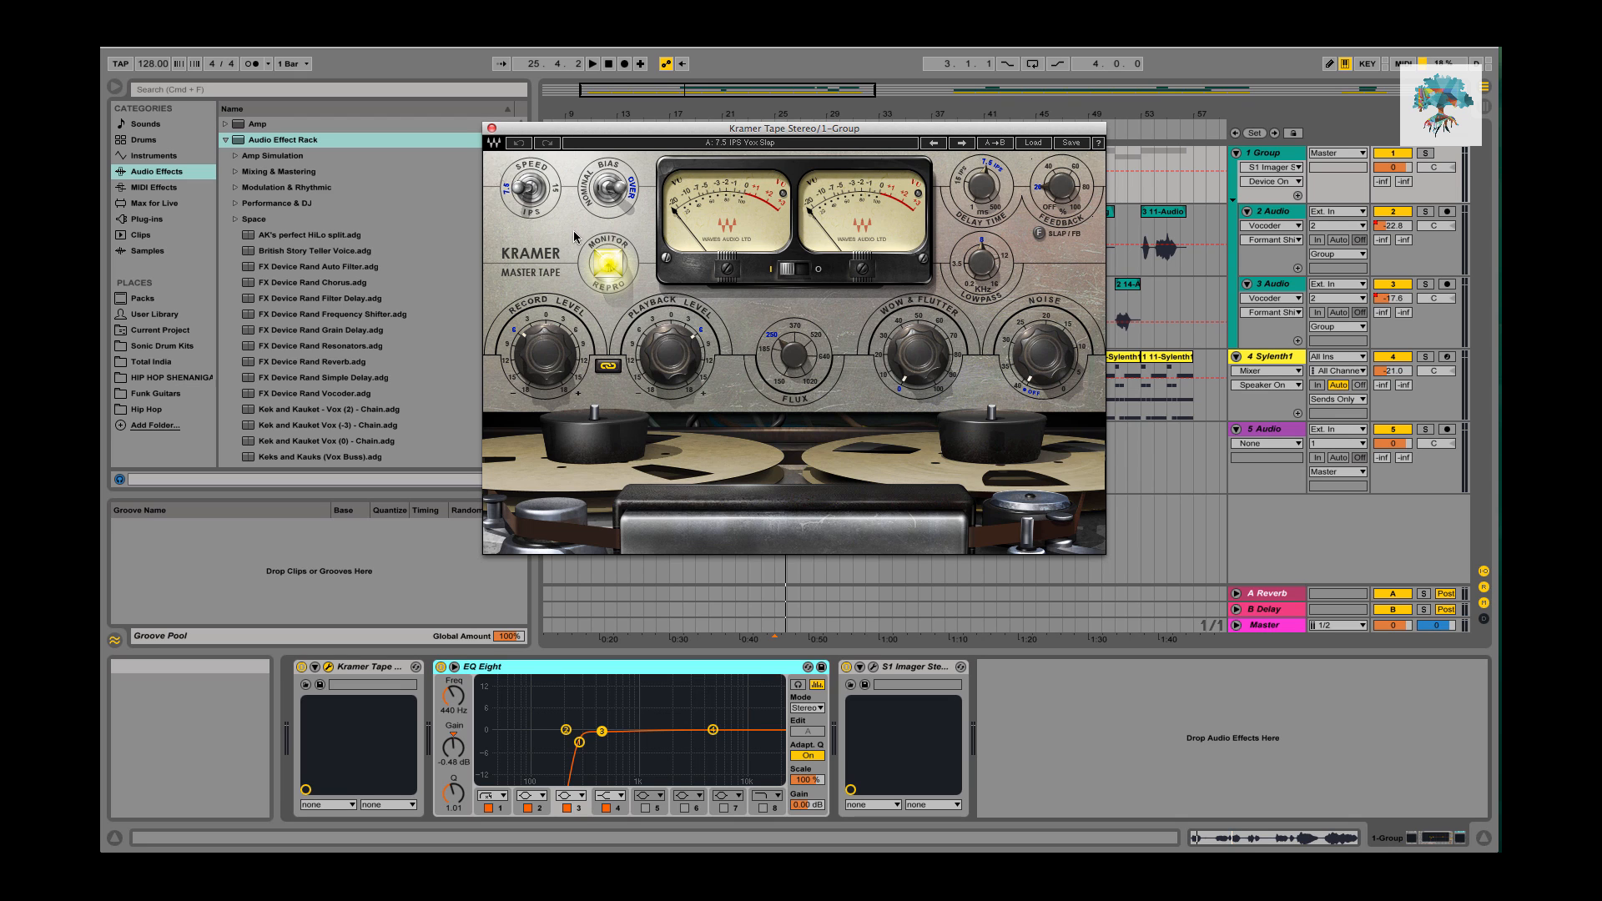
left_click_drag(572, 134, 977, 231)
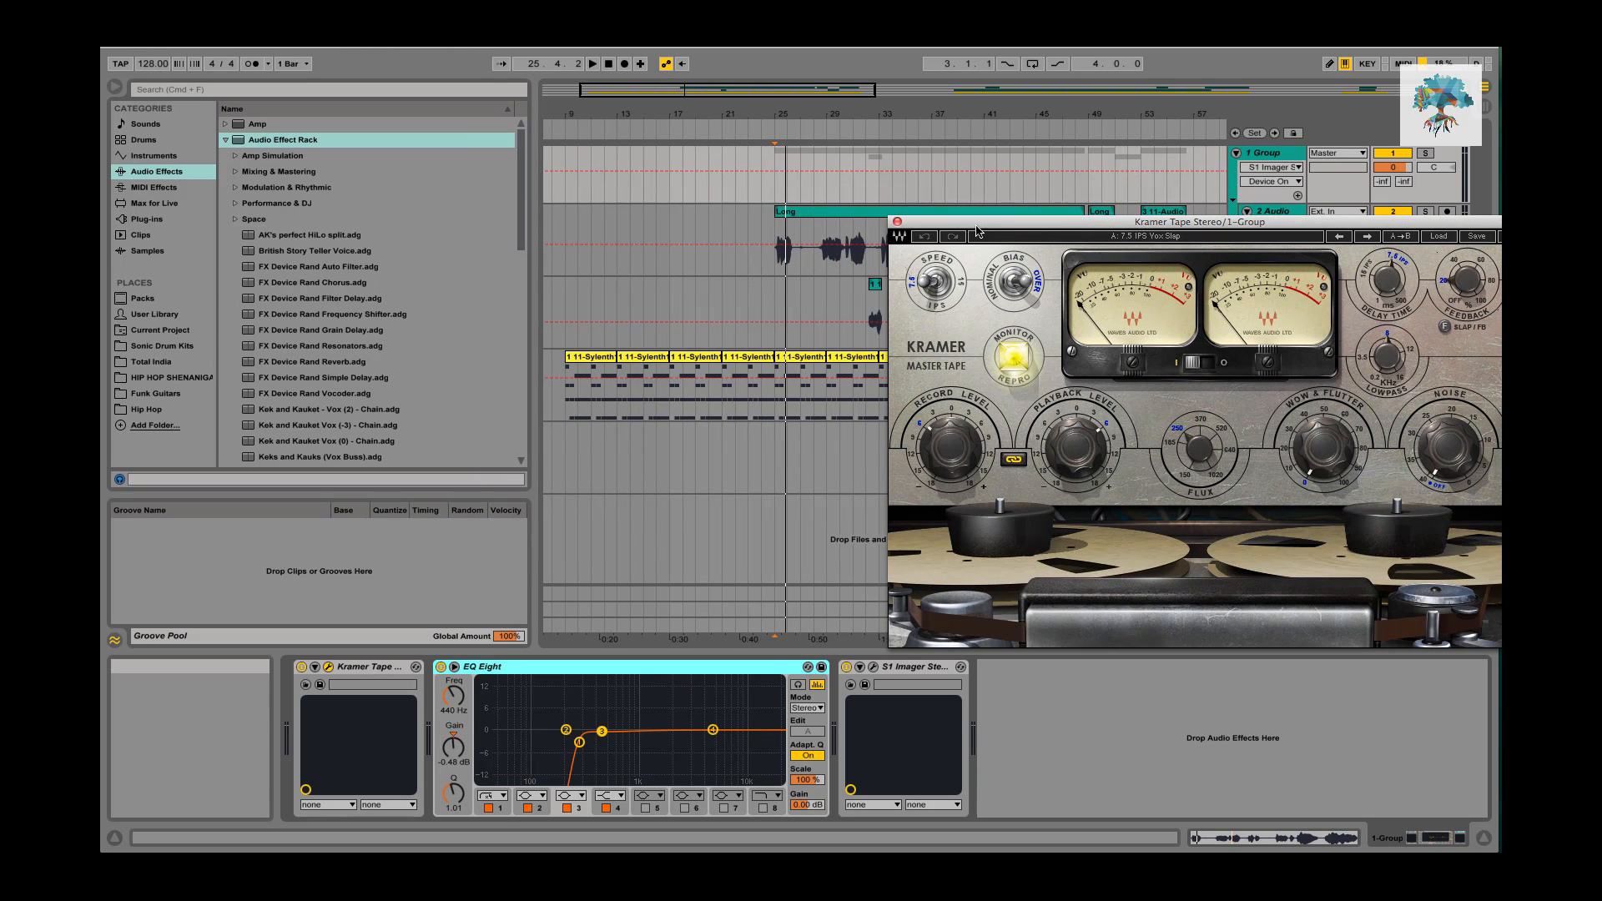
Compare the vocals with Kramer Tape bypassed and active during playback, leaving it active, and close its plug-in window.
left_click(302, 667)
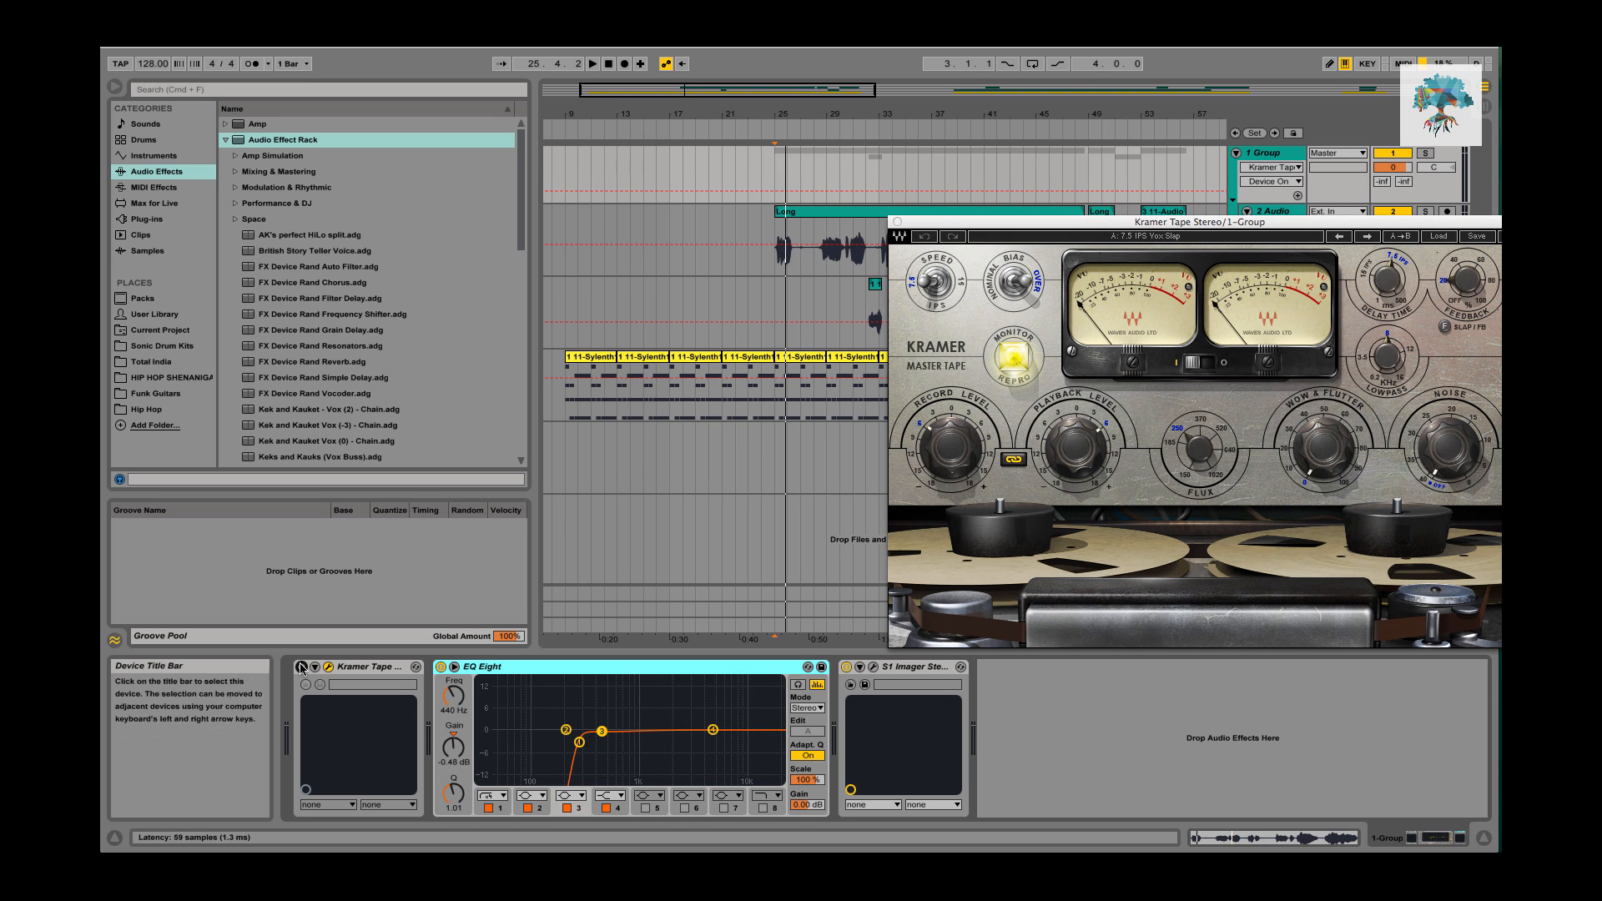
key("space")
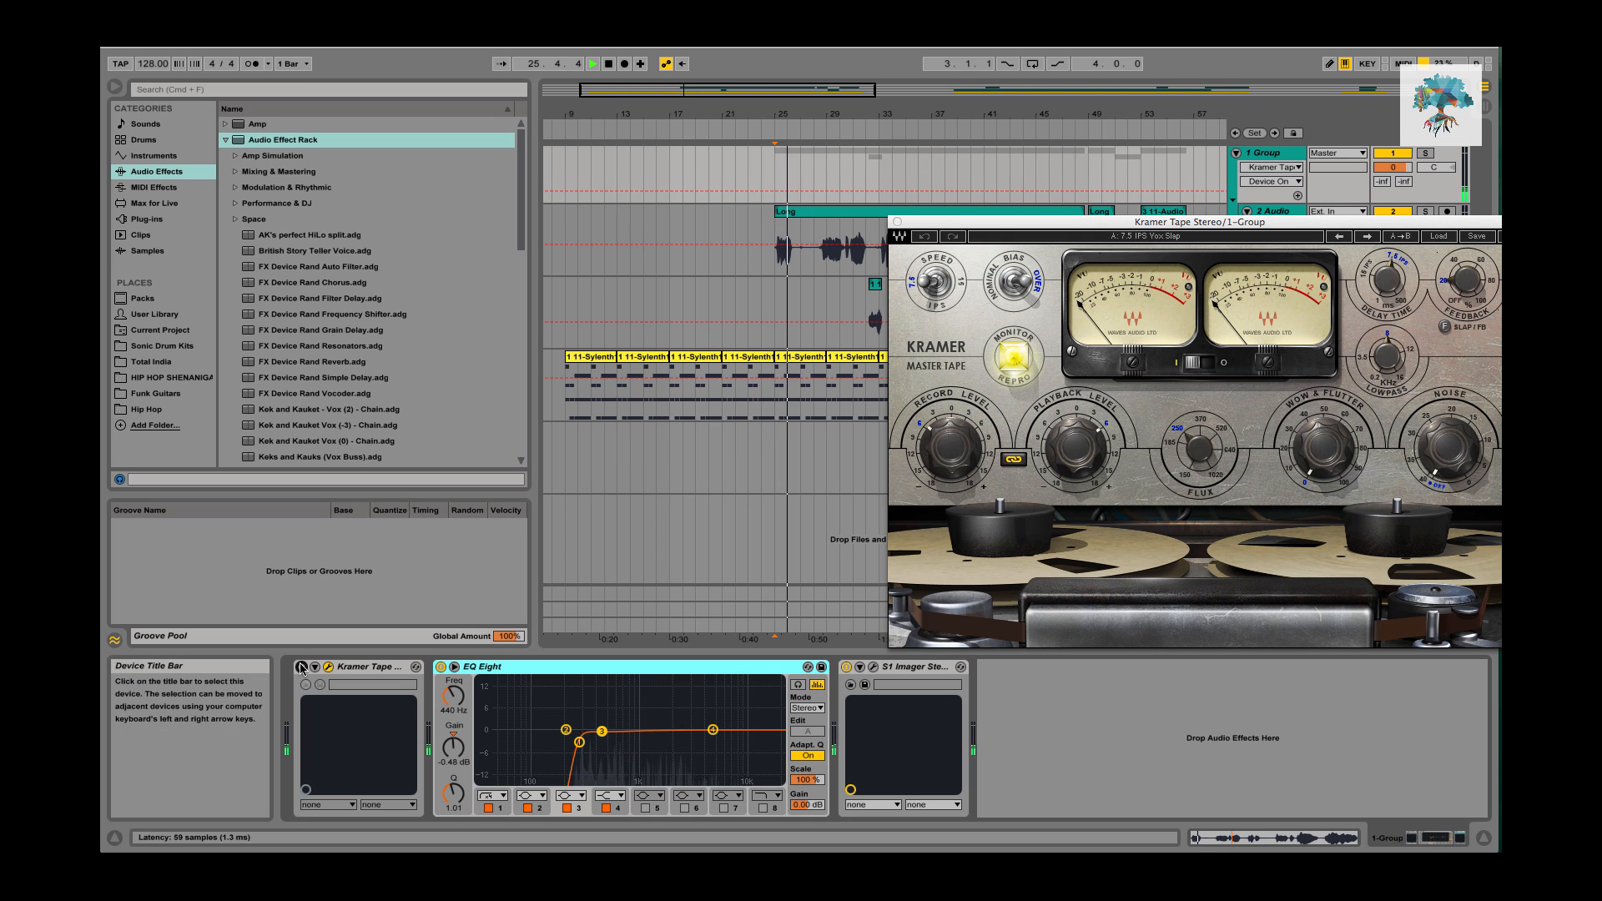
left_click(301, 667)
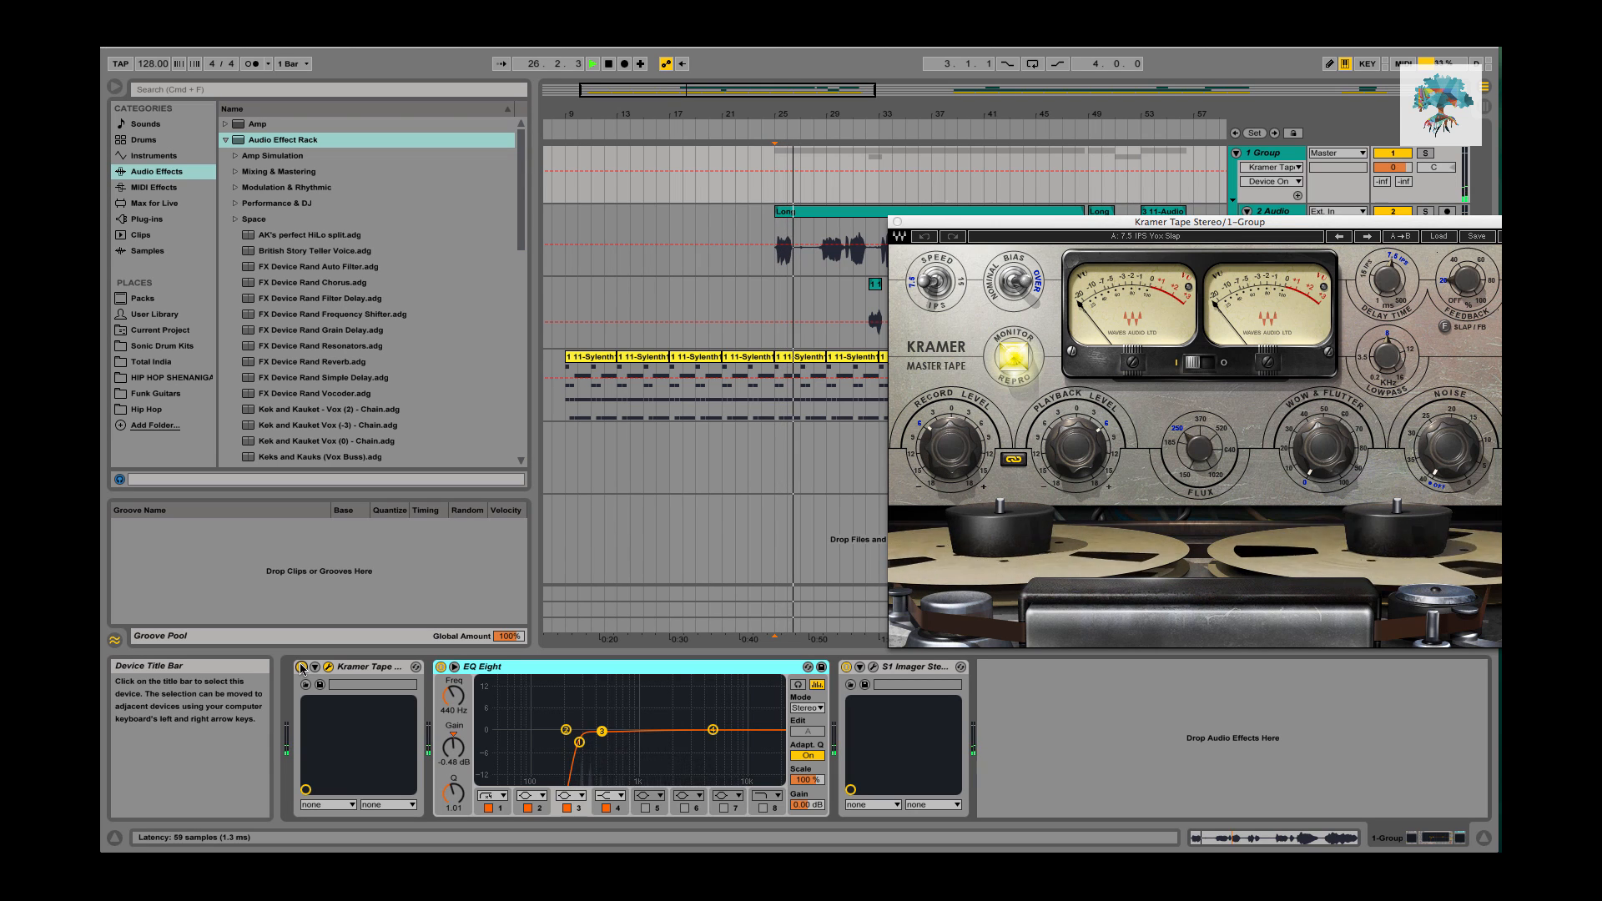
key("space")
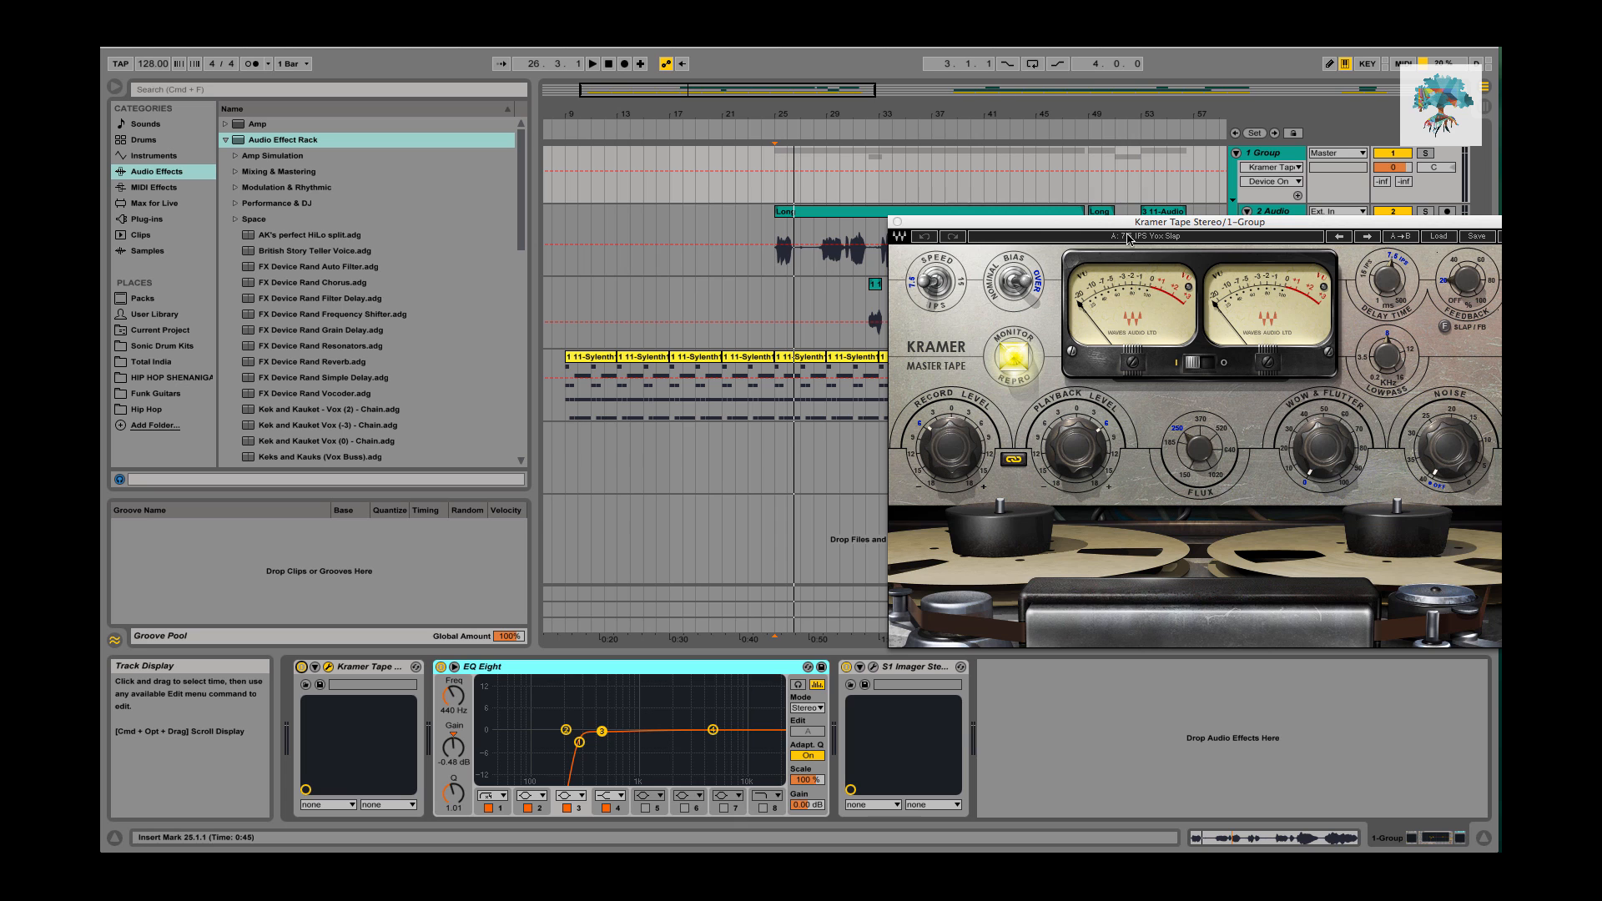
left_click_drag(1119, 228, 765, 200)
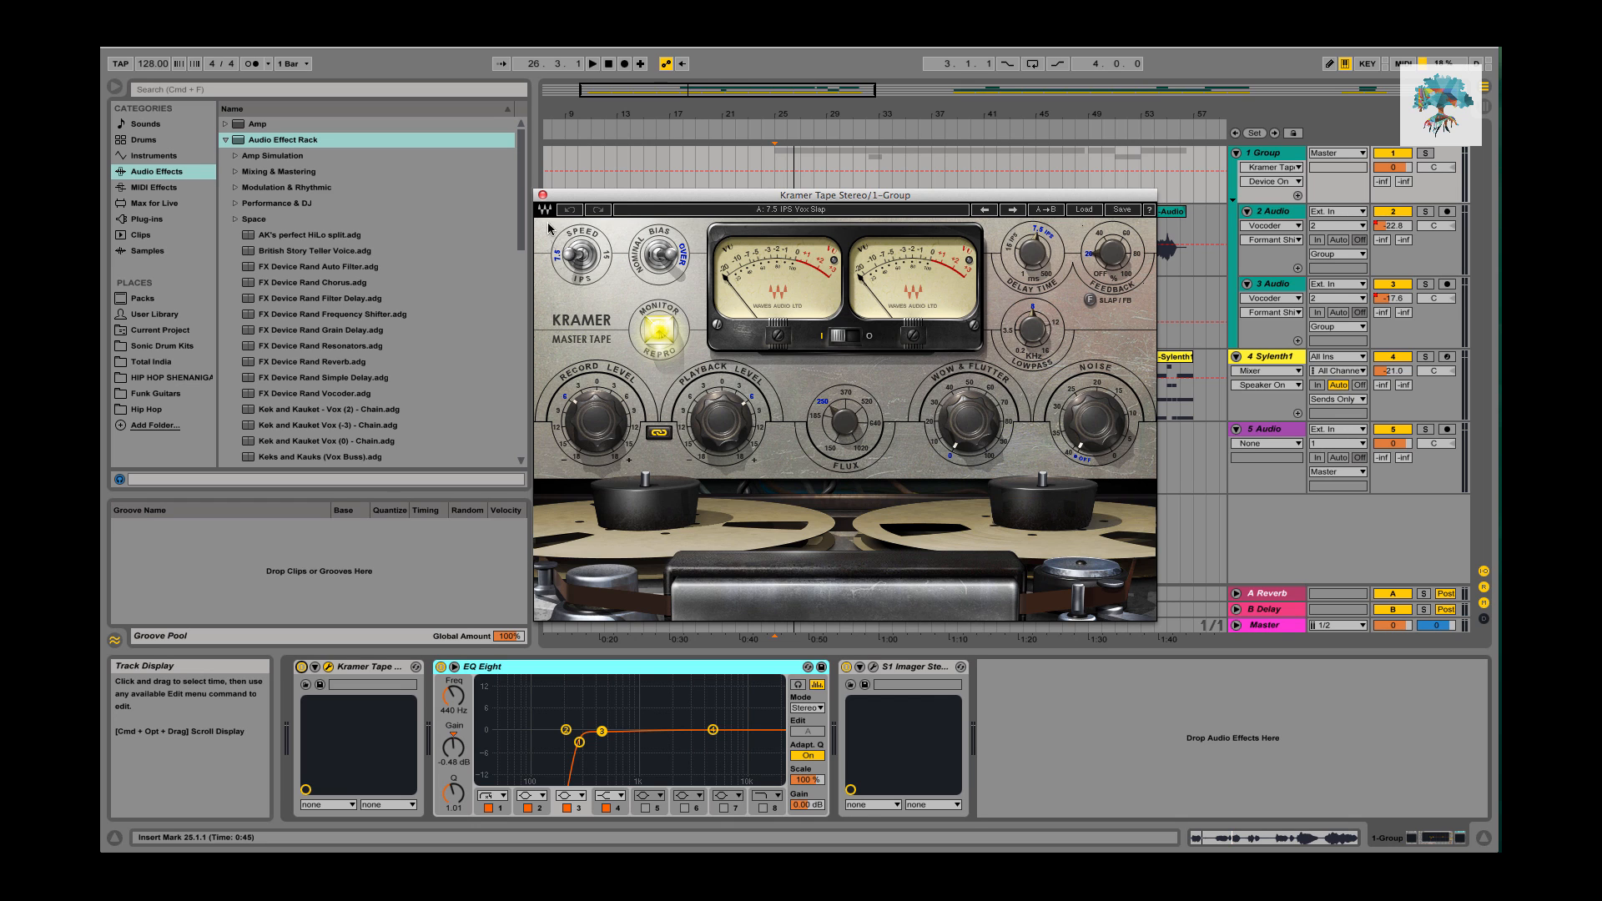
left_click(542, 197)
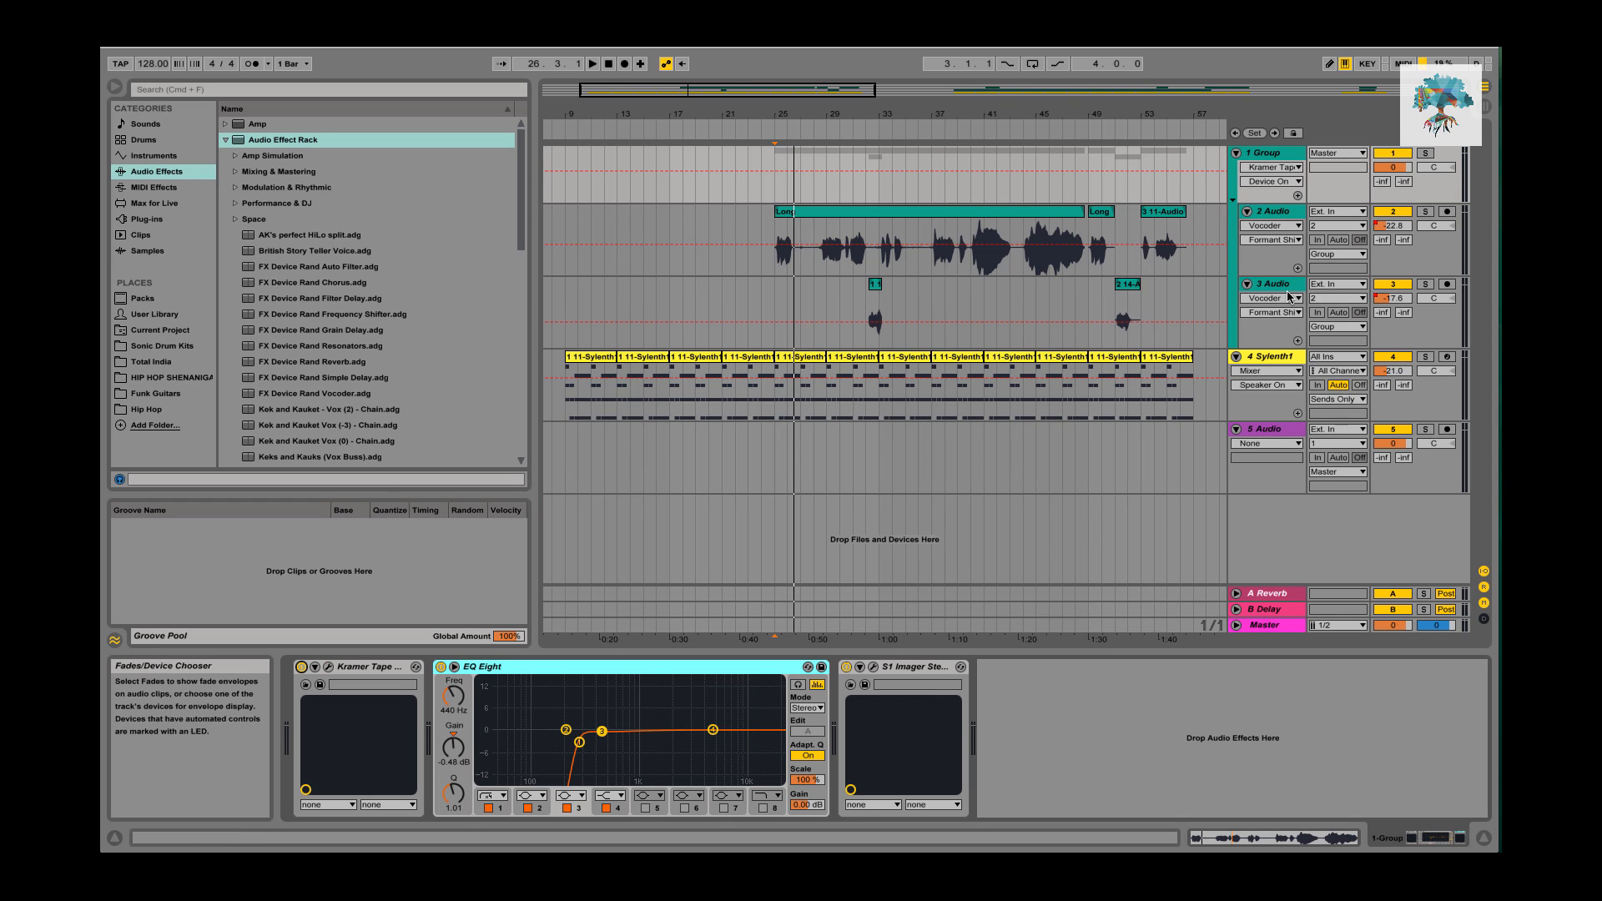
Examine the effect chain on the 3 Audio track from the Vocoder through to the Utility.
left_click(1275, 284)
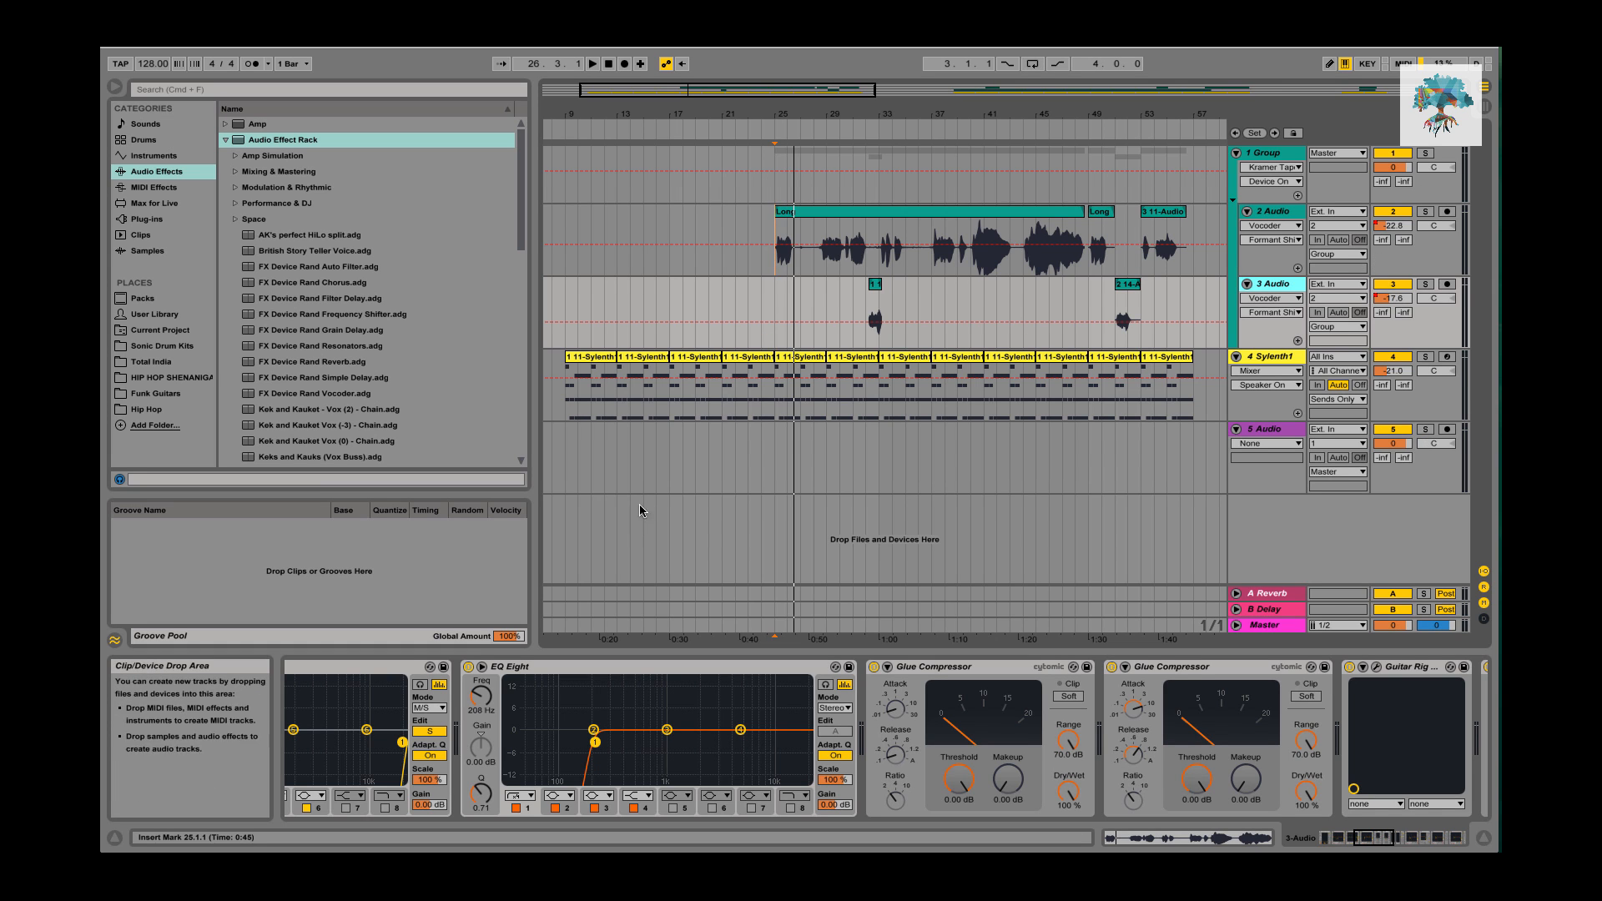
scroll(808, 679, "left", 12)
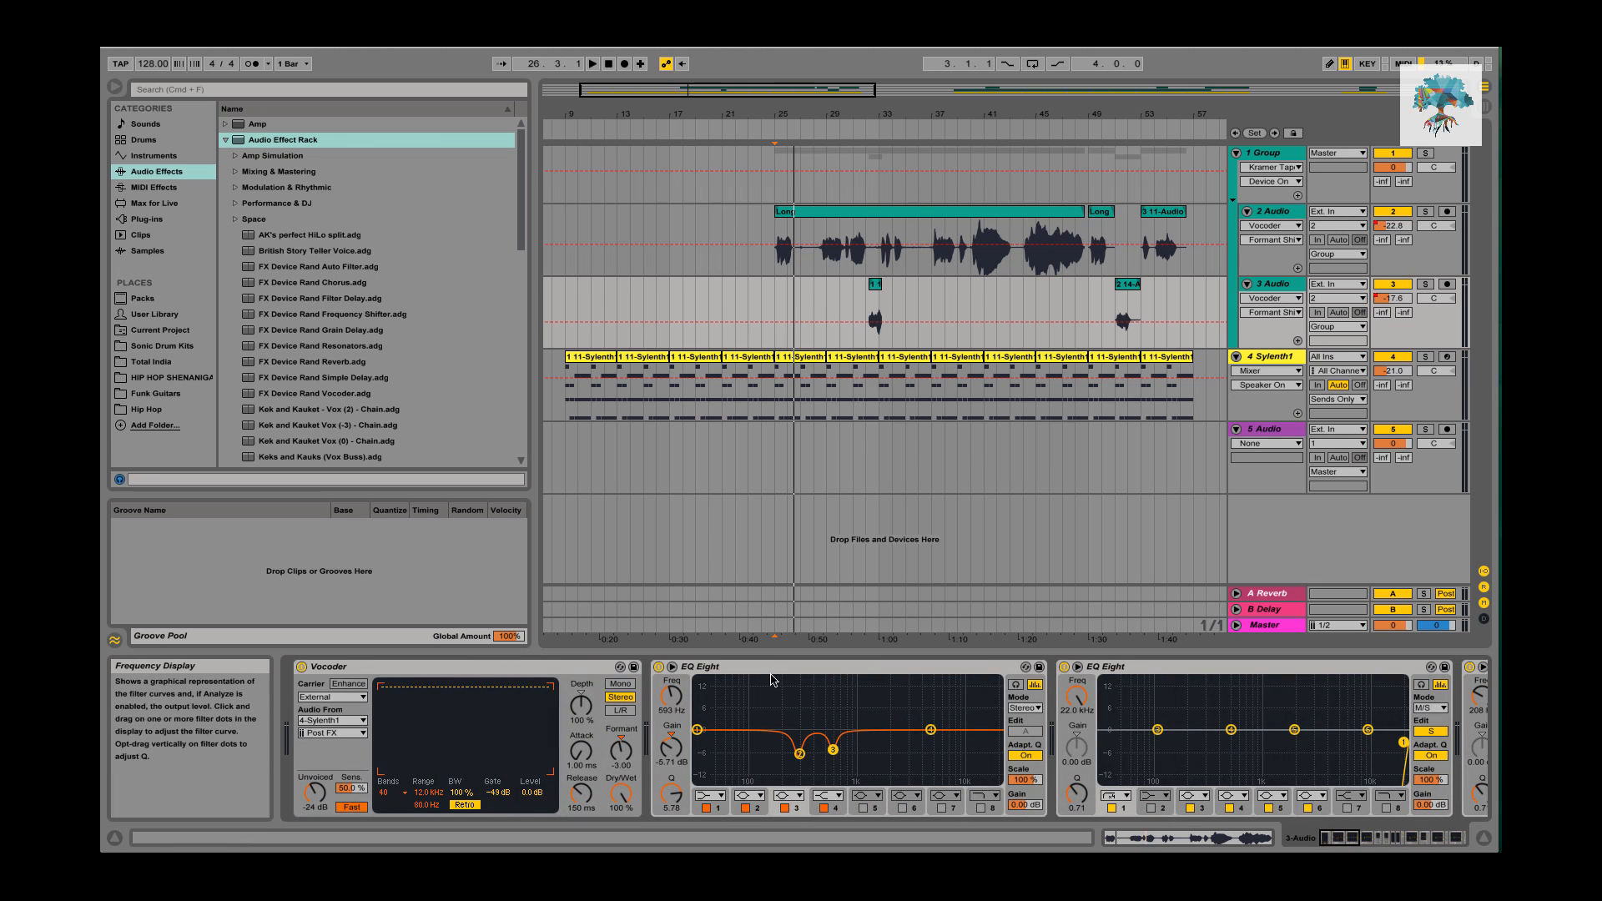
scroll(768, 679, "right", 15)
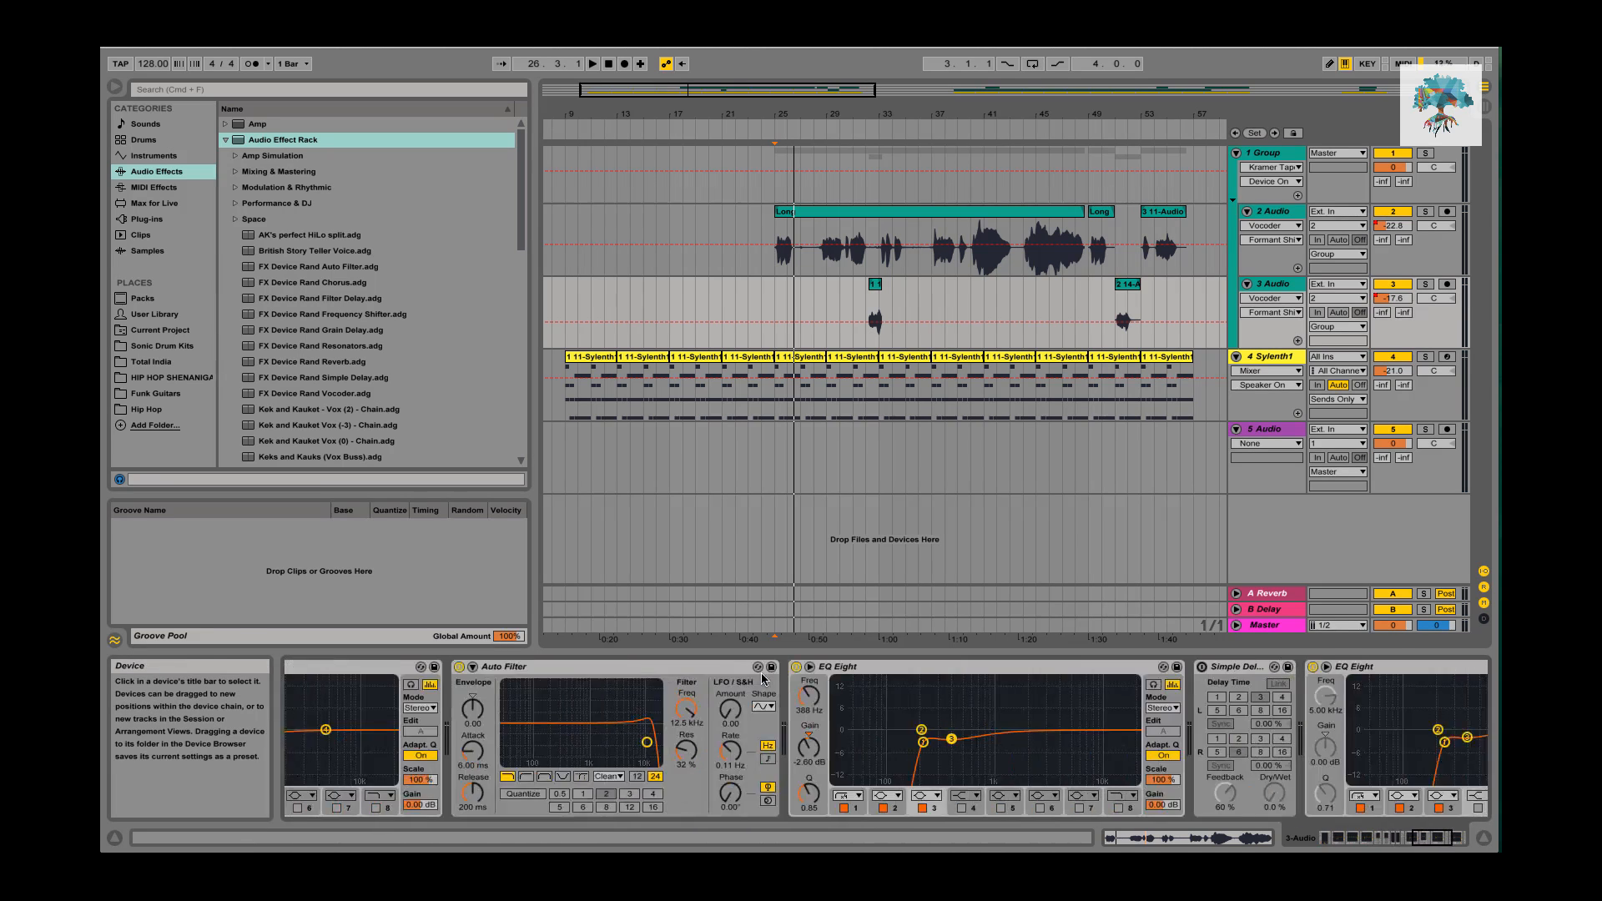
scroll(918, 467, "right", 5)
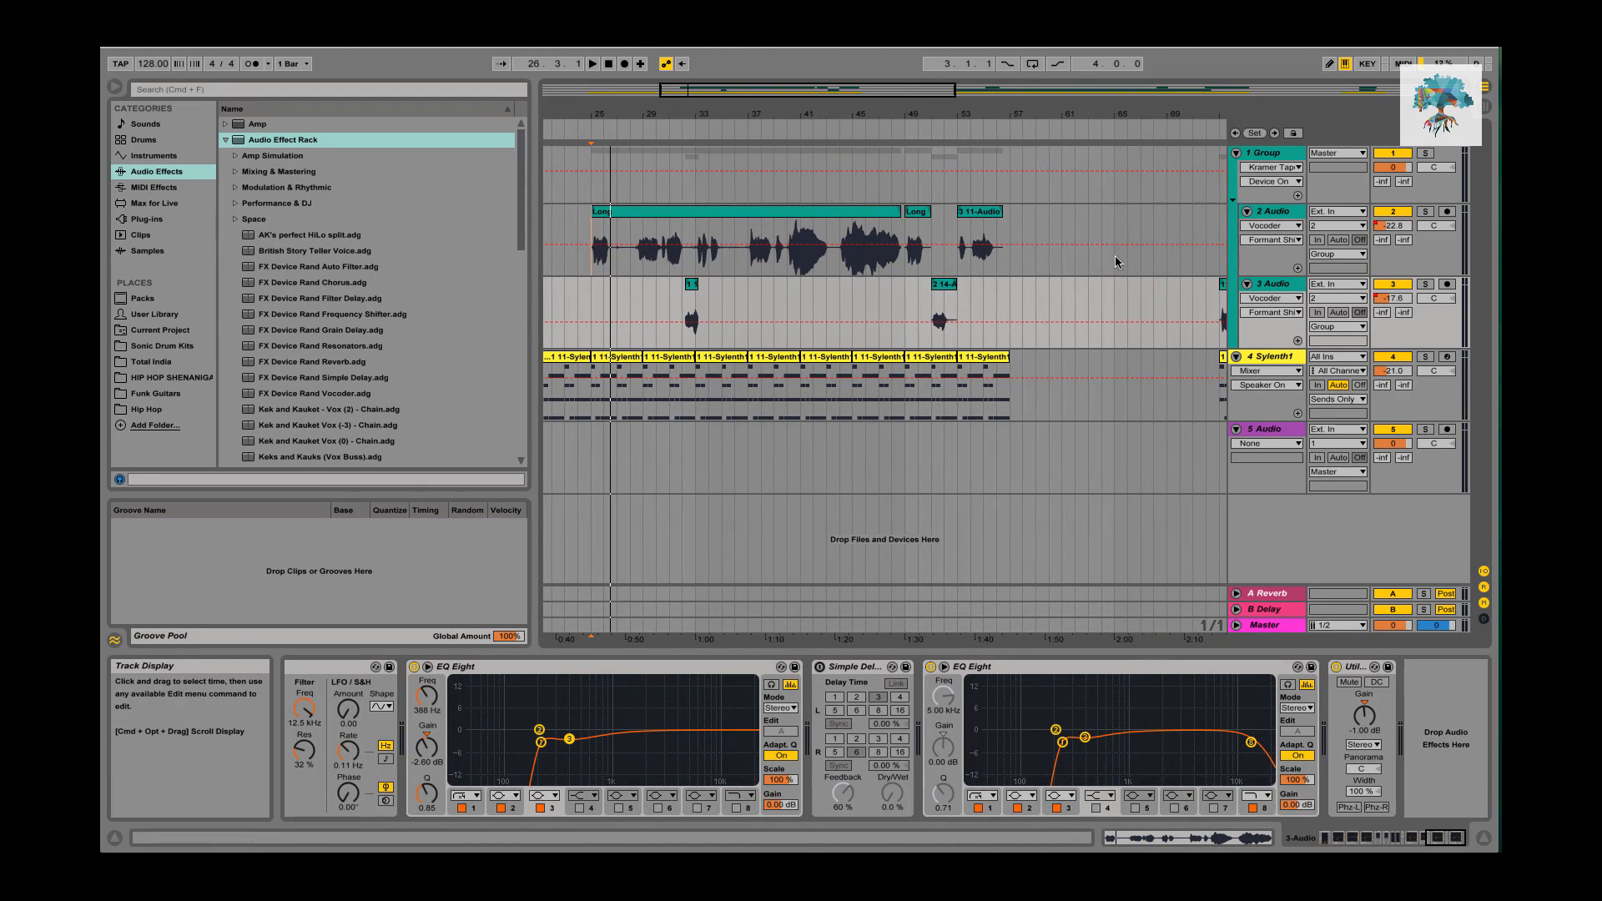
Select Kramer Tape on the 1 Group track and look through the Audio Effect Rack presets for a suitable effect.
left_click(1311, 154)
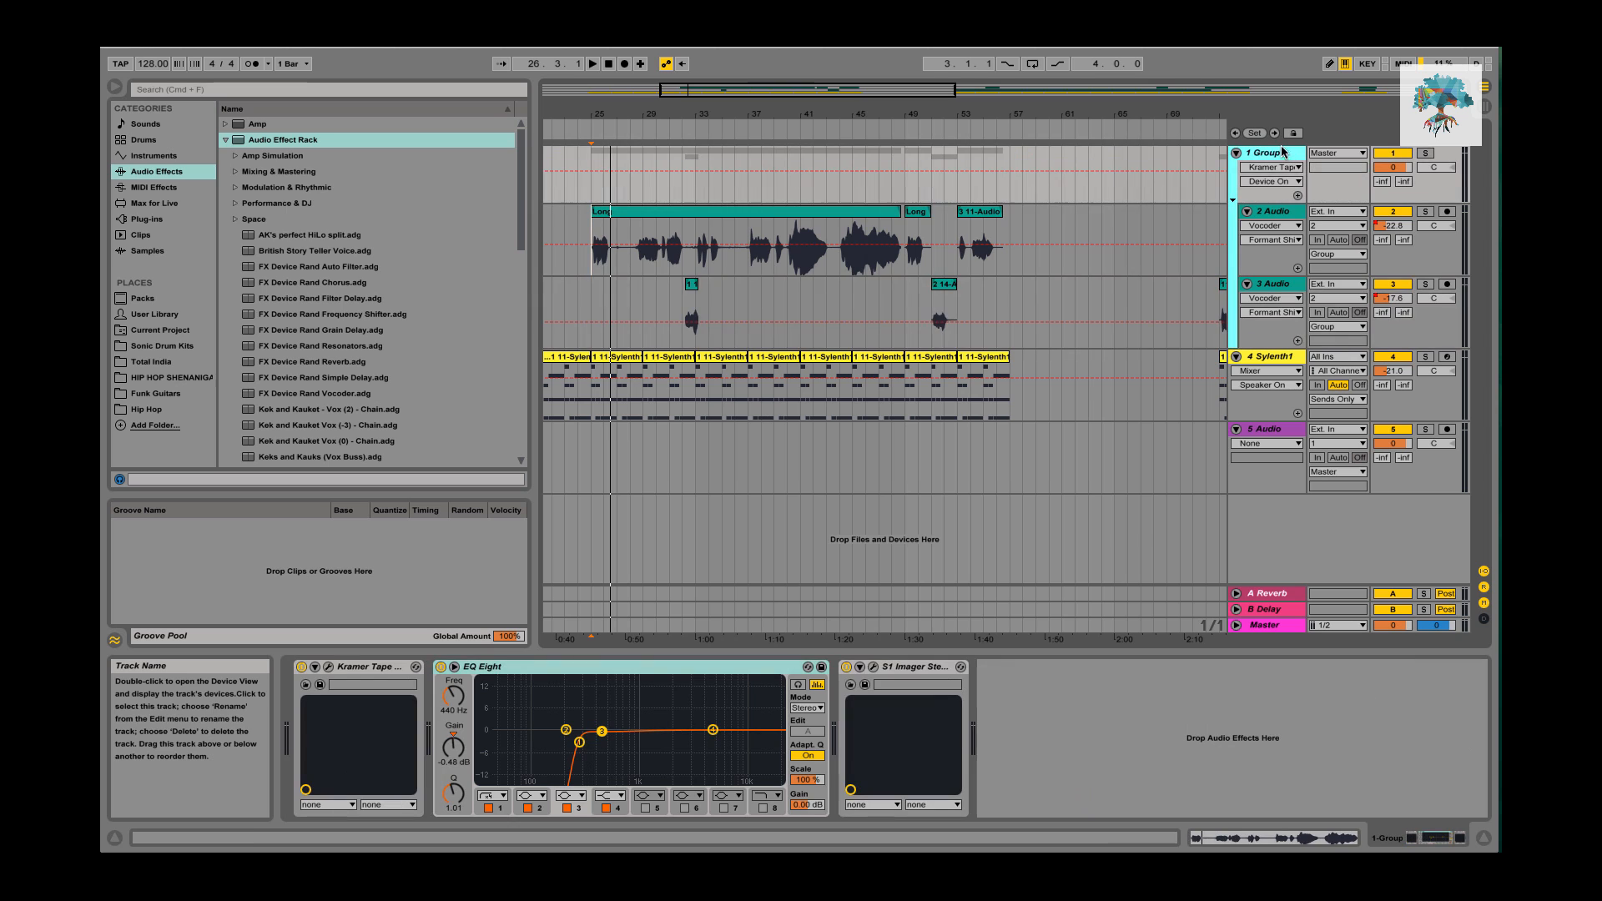
left_click(350, 667)
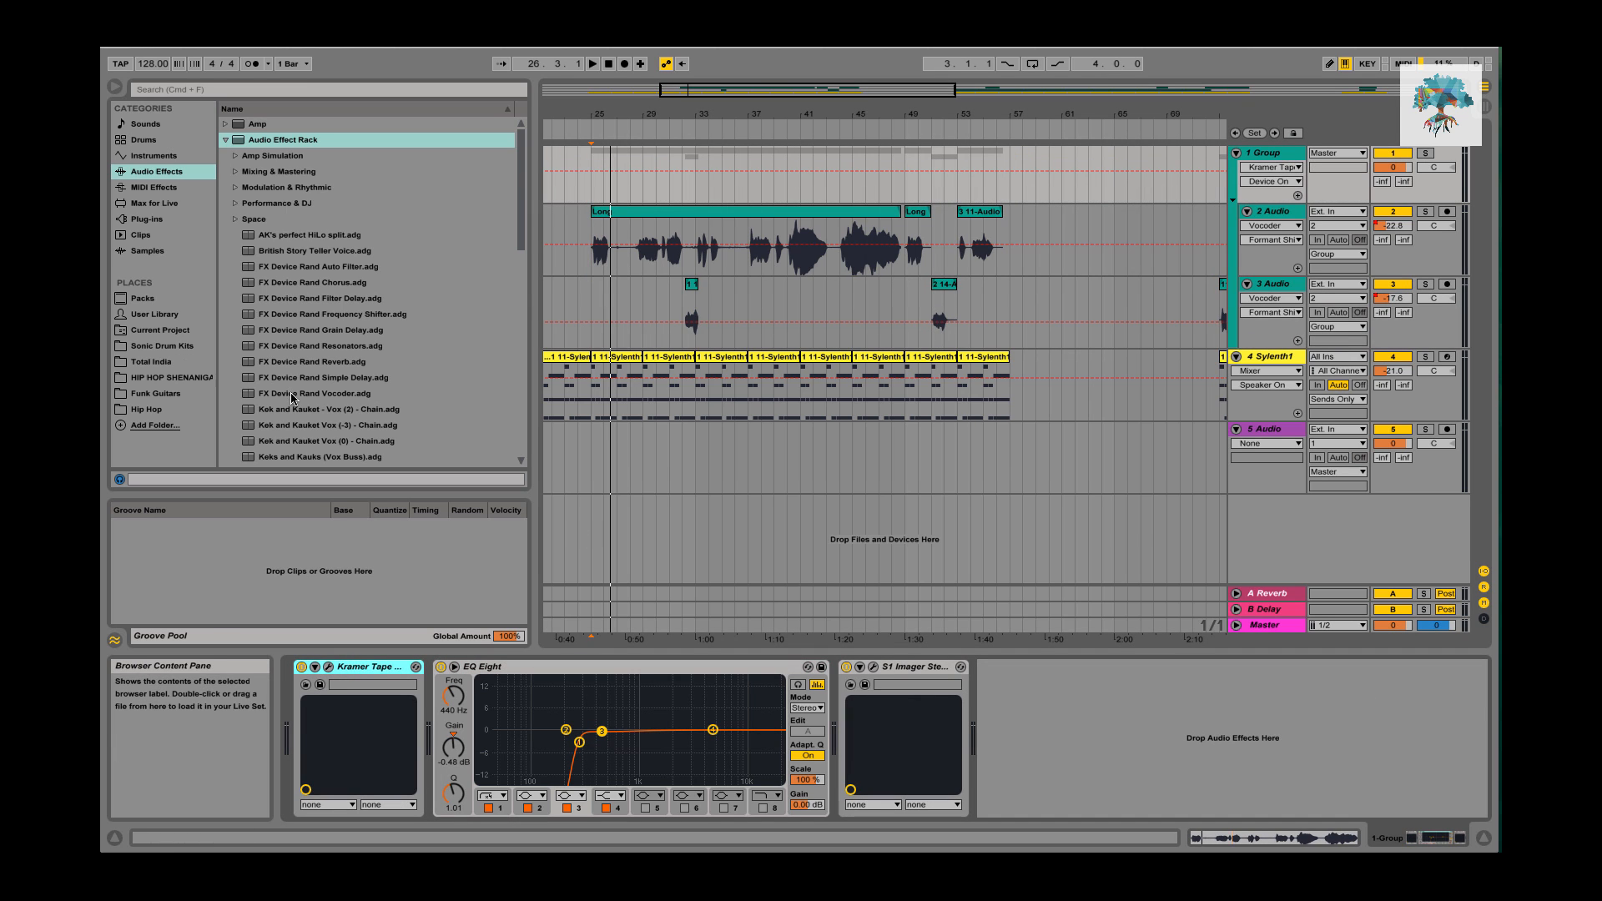
left_click(224, 141)
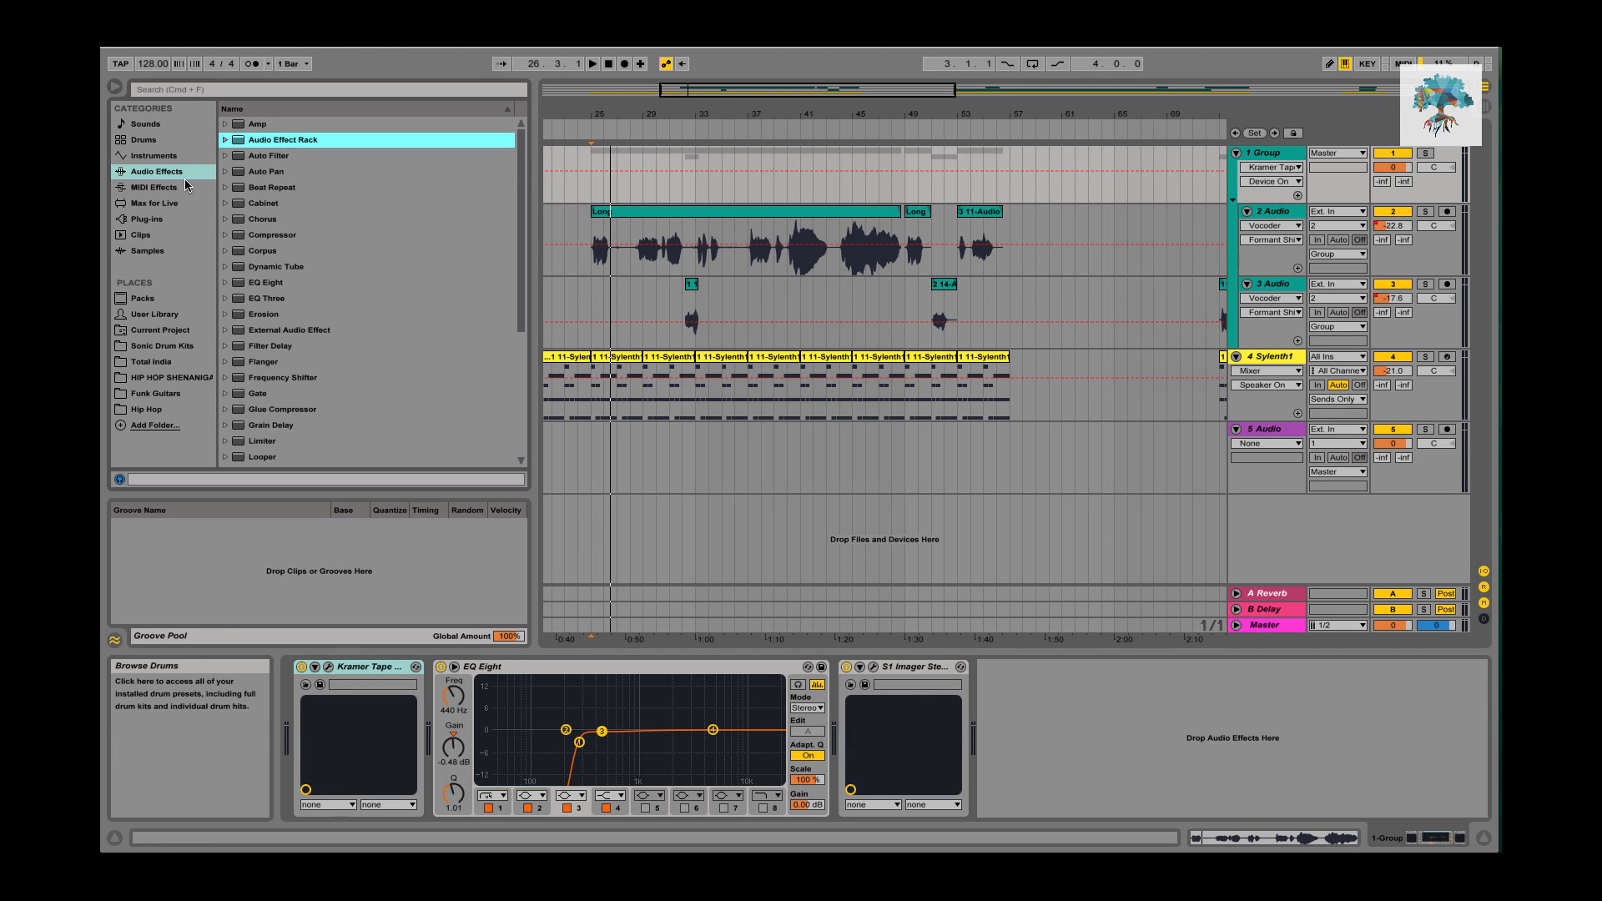
left_click(224, 141)
scroll(372, 265, "down", 5)
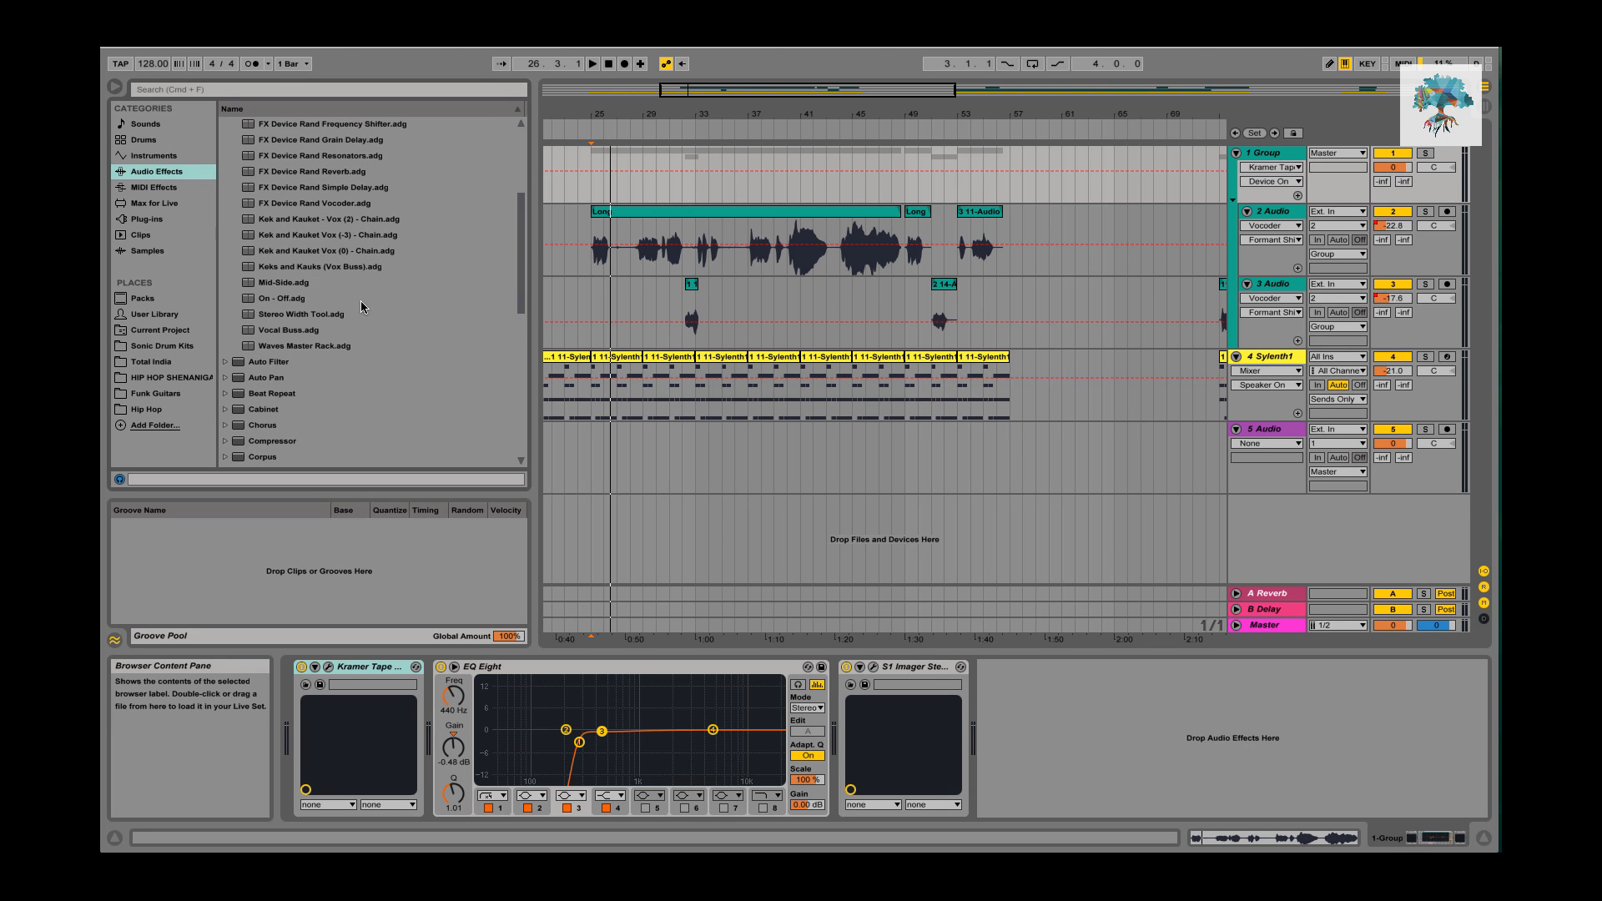
scroll(361, 307, "up", 5)
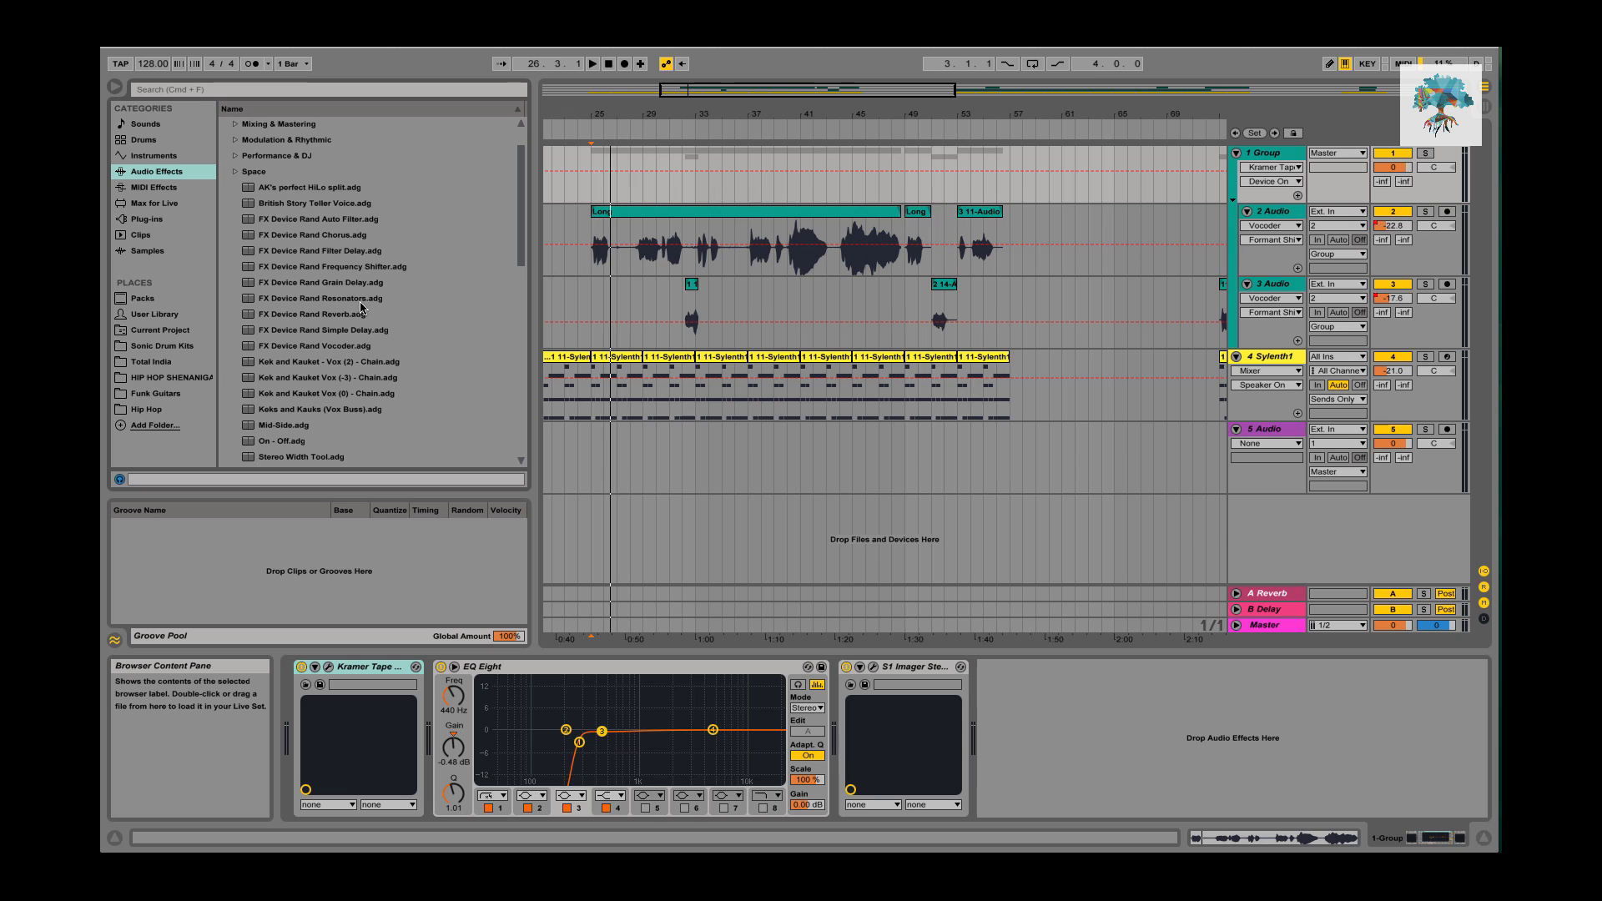
scroll(361, 307, "up", 1)
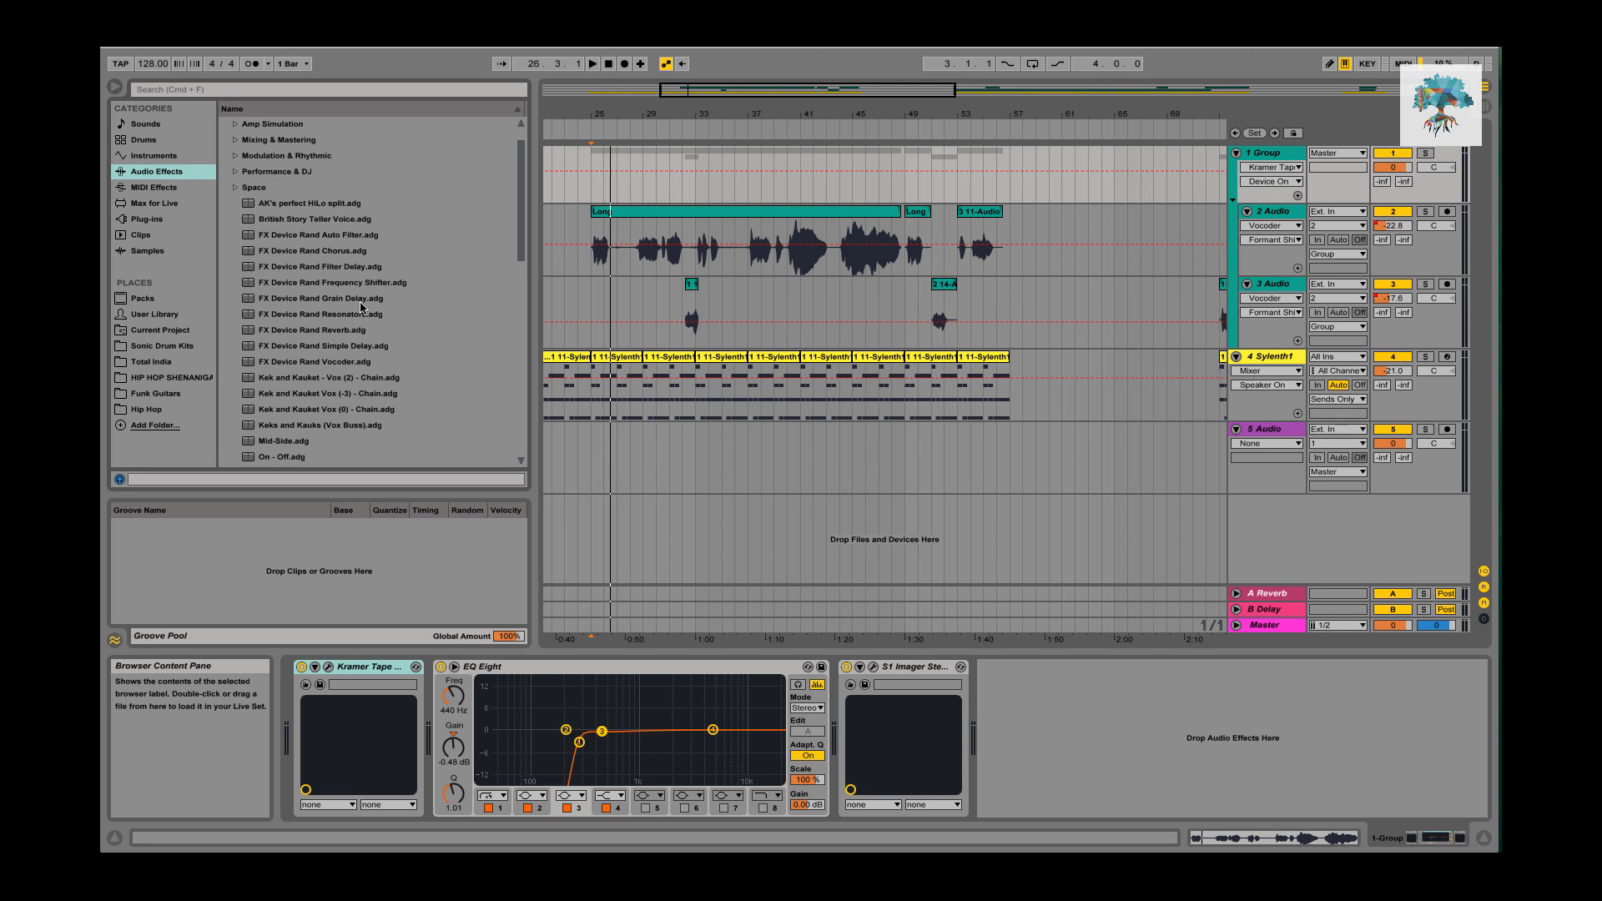
scroll(361, 307, "up", 2)
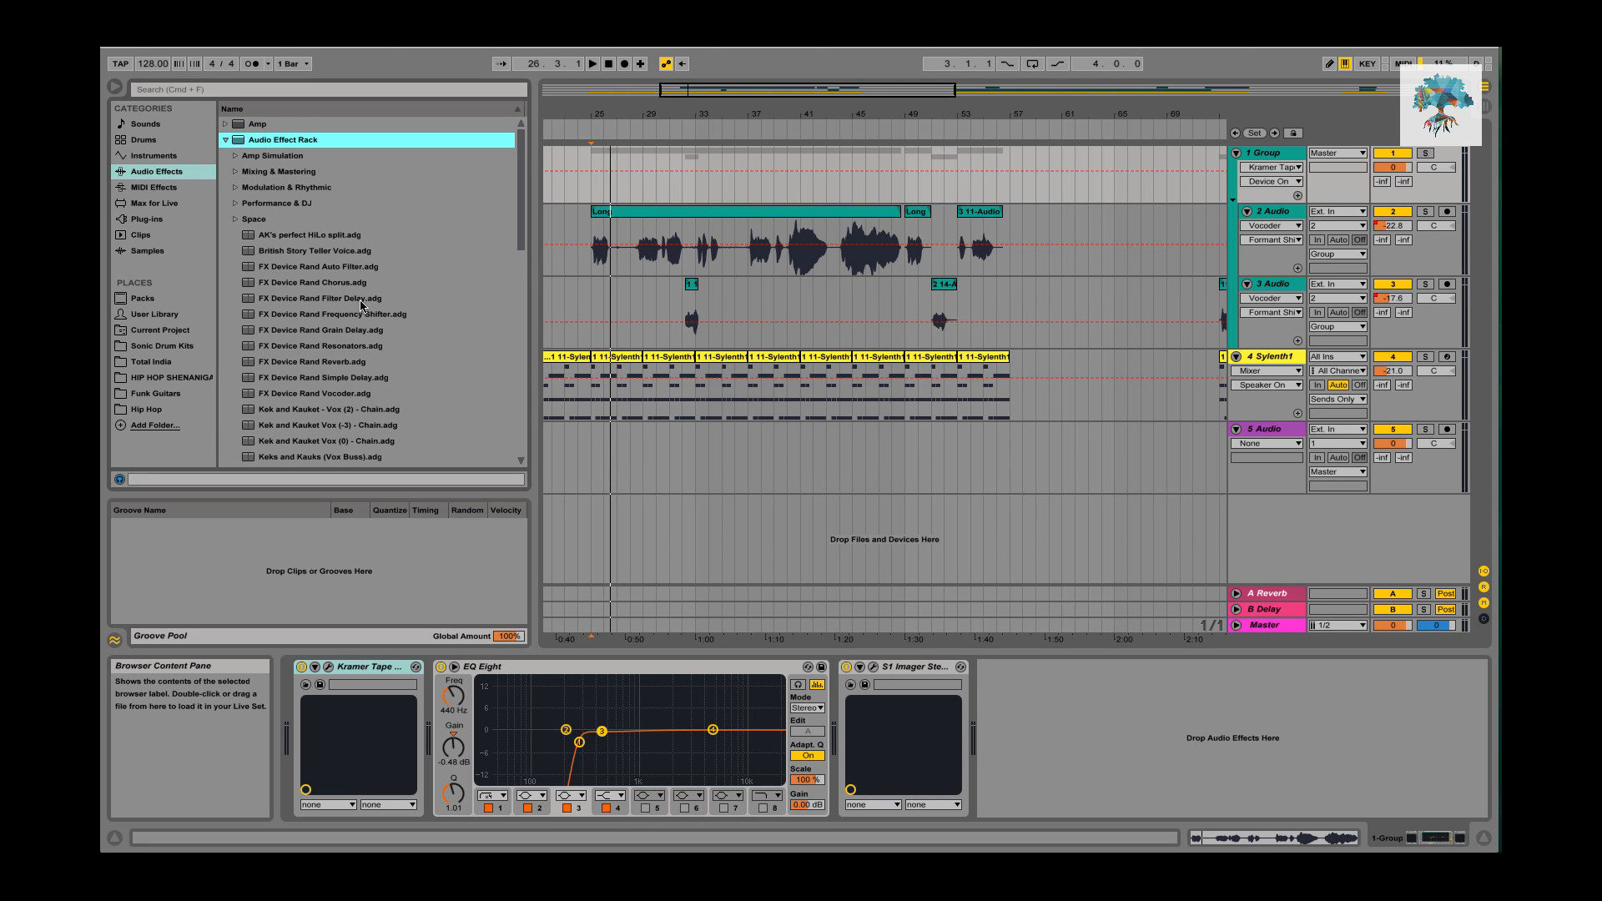
scroll(361, 306, "down", 6)
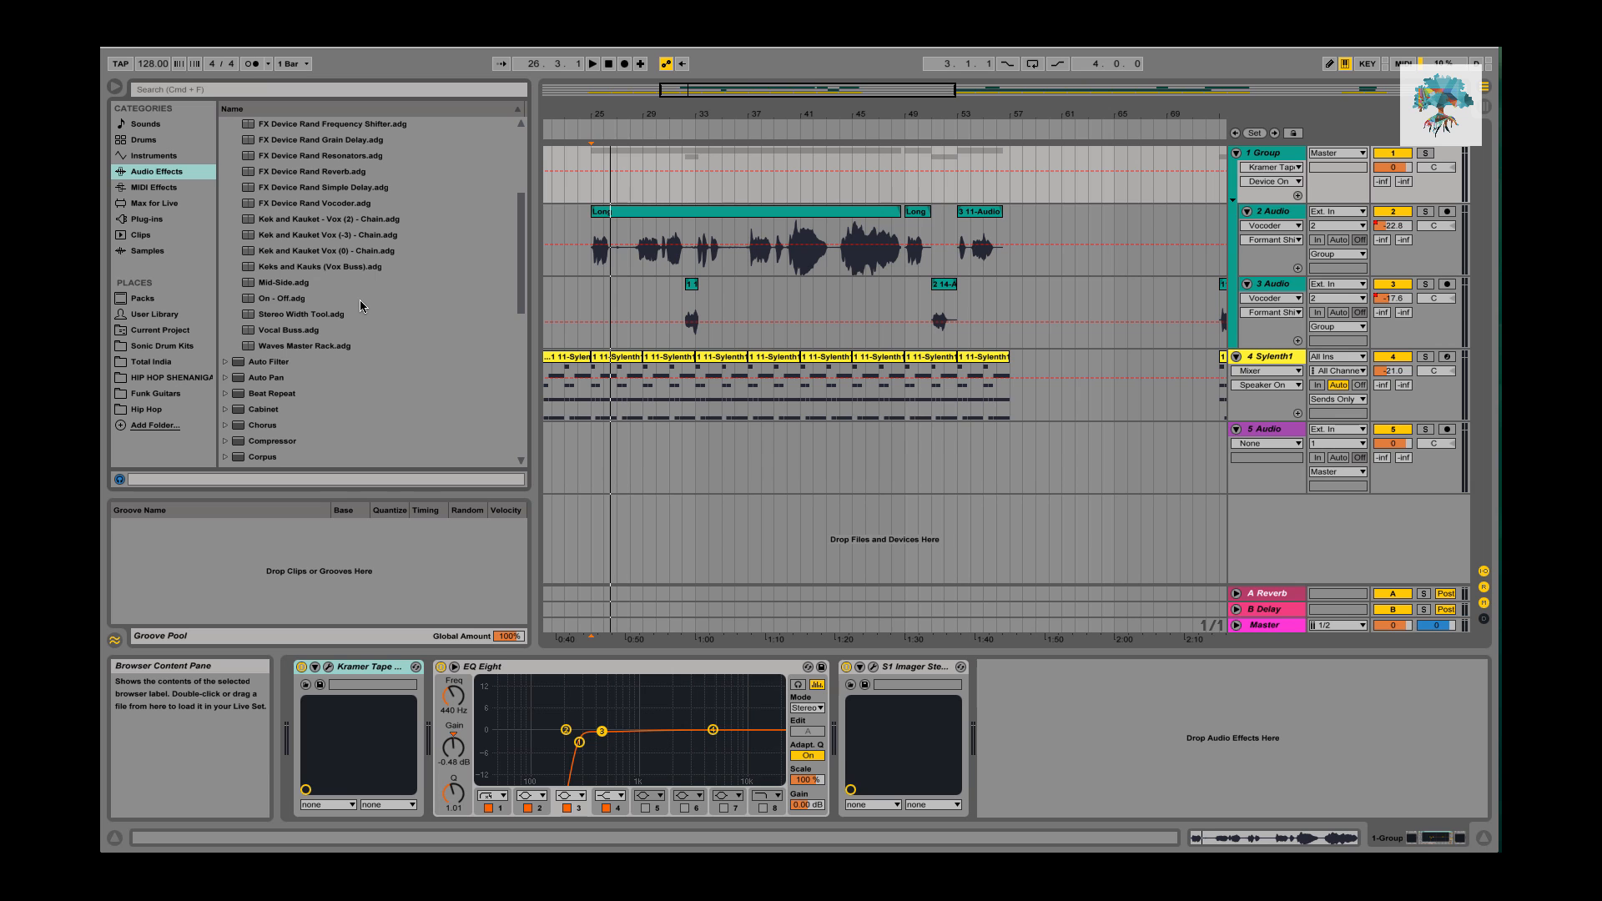
scroll(359, 298, "up", 6)
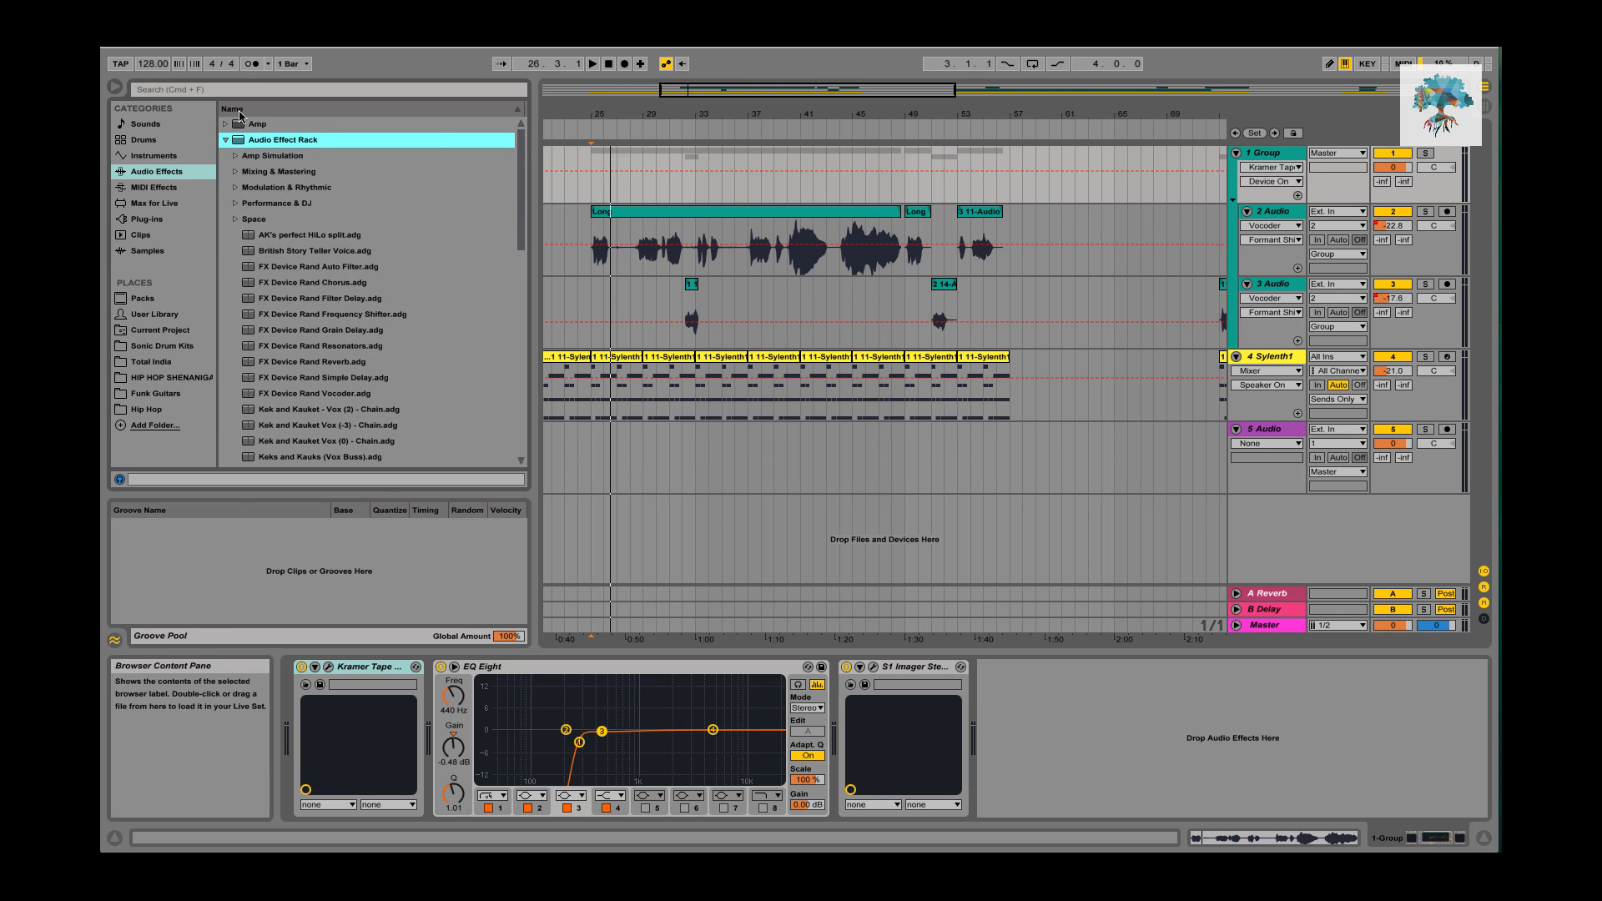
left_click(224, 141)
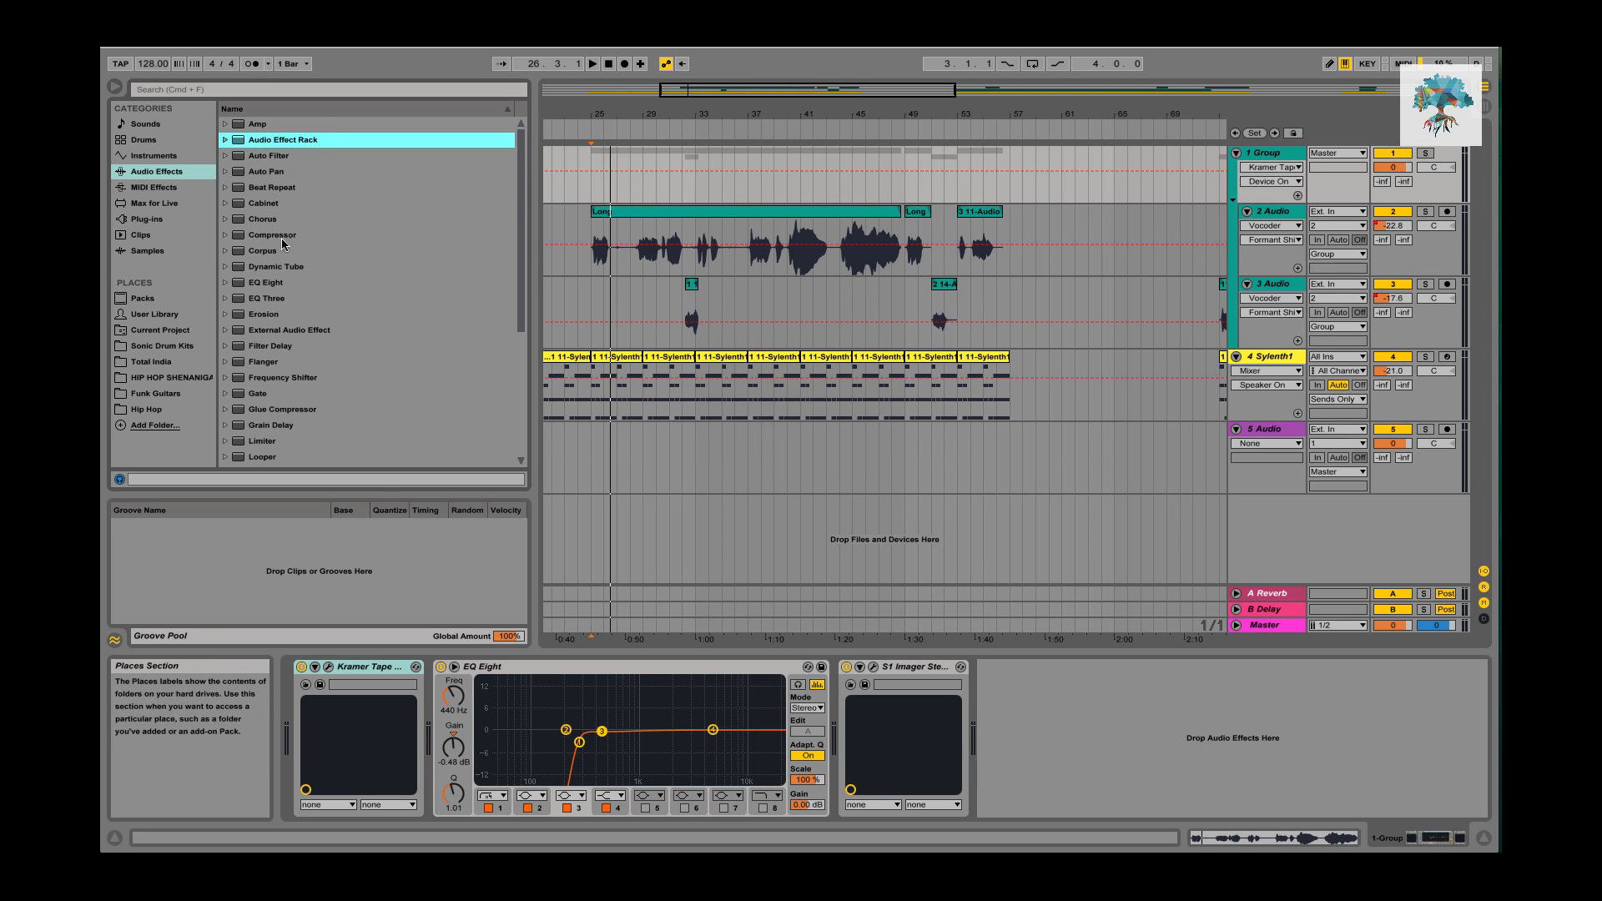
Insert Erosion's Analog Emulation preset between Kramer Tape and EQ Eight on the 1 Group track.
scroll(245, 226, "down", 1)
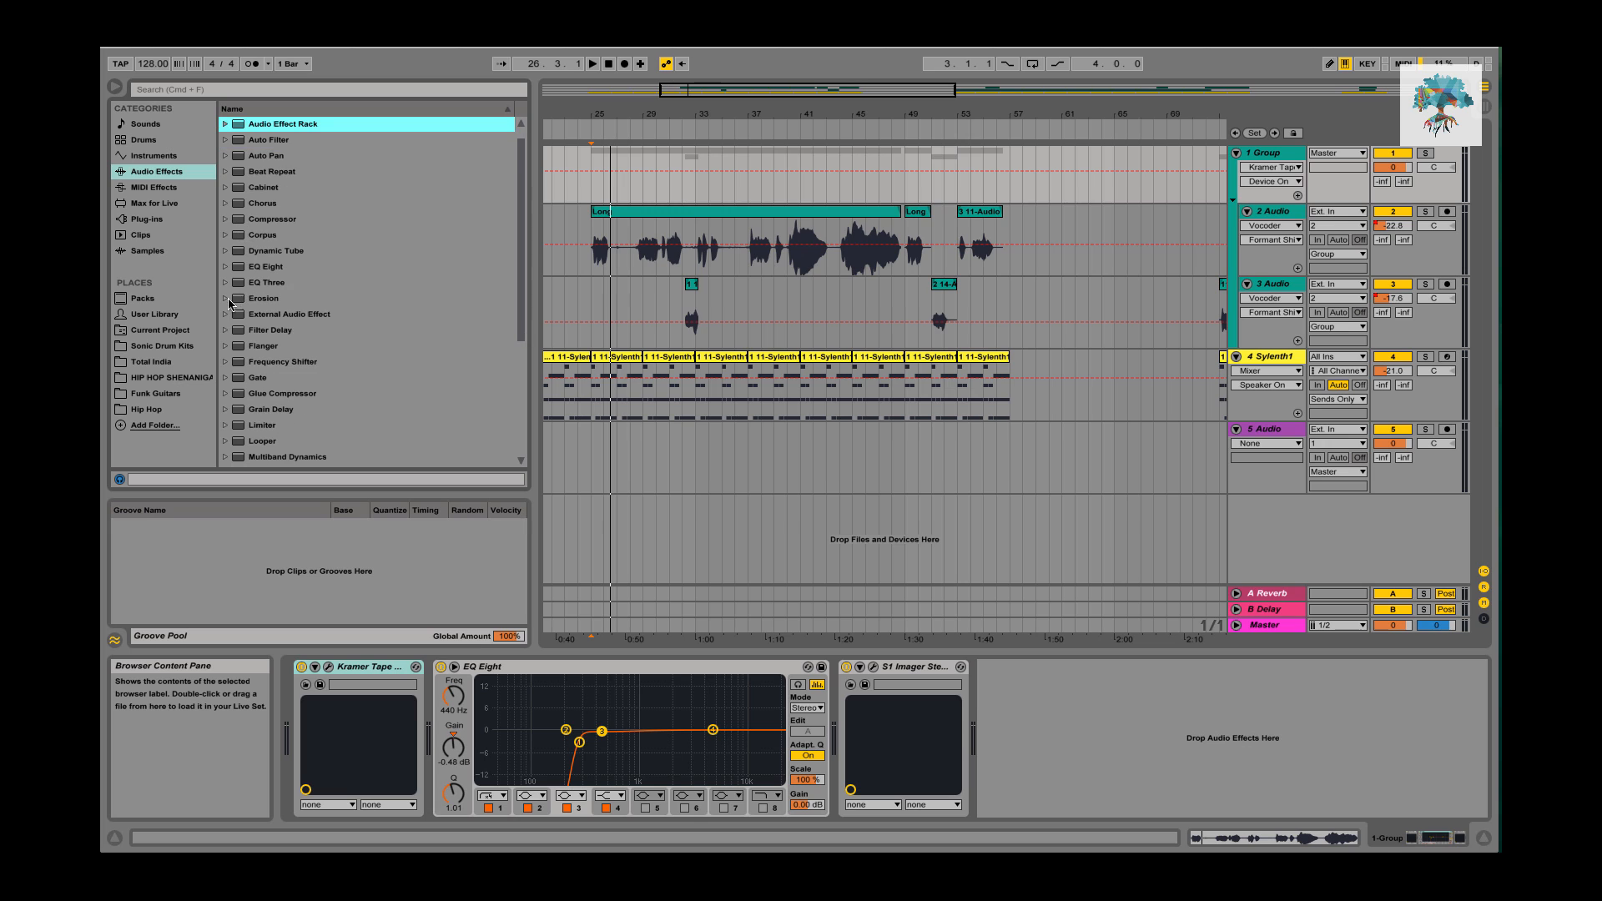
left_click(226, 299)
scroll(318, 302, "down", 4)
scroll(320, 305, "up", 4)
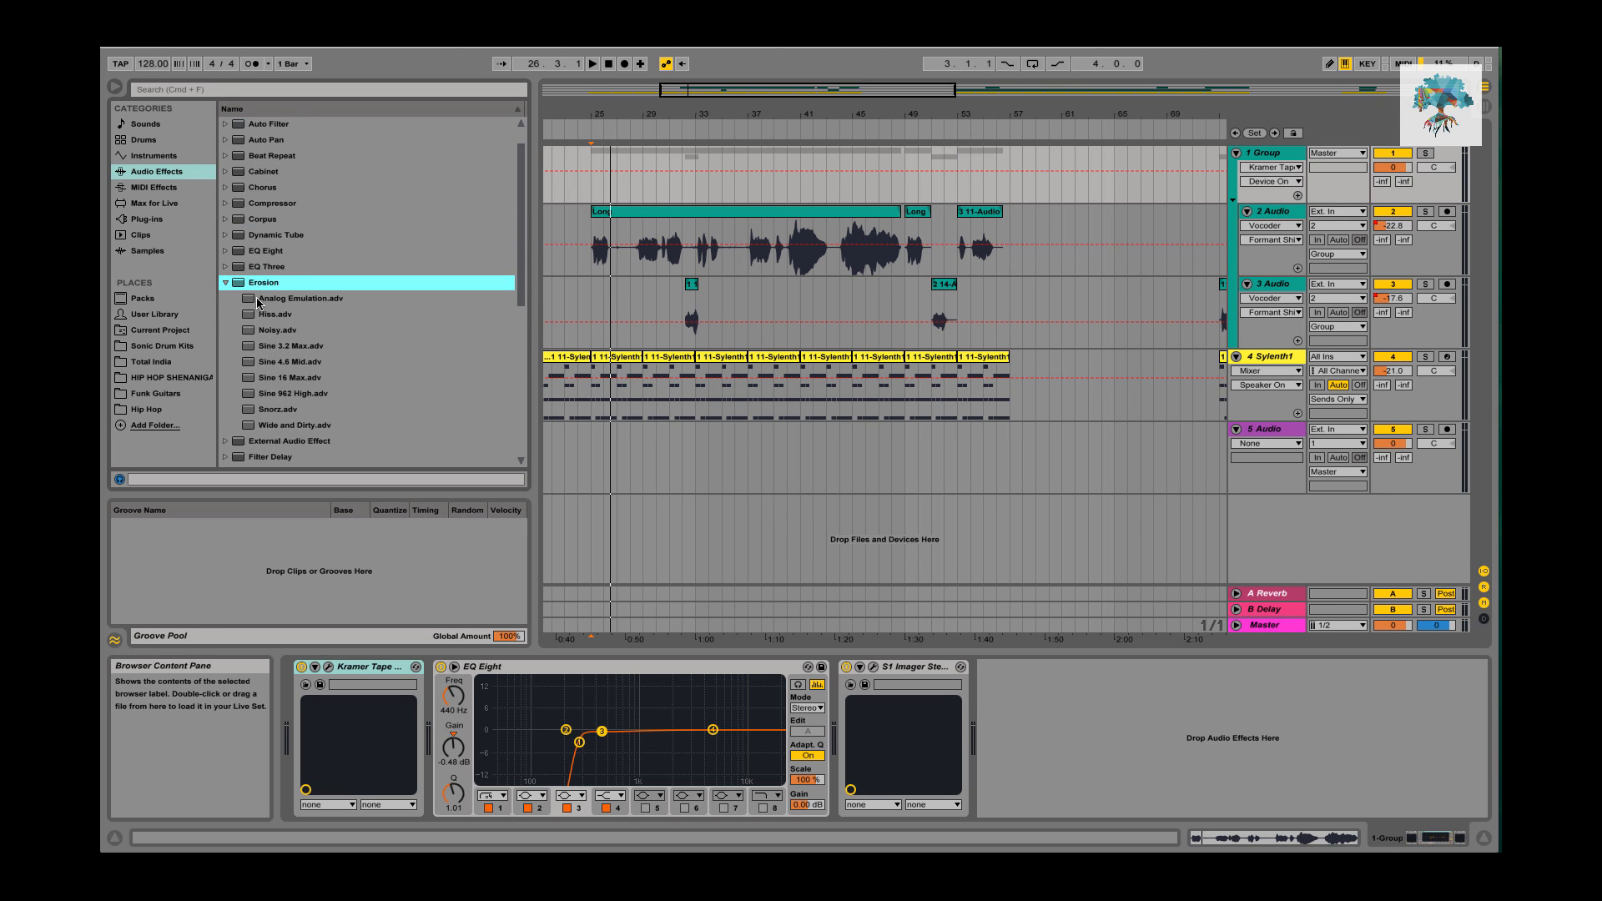
left_click_drag(259, 303, 439, 721)
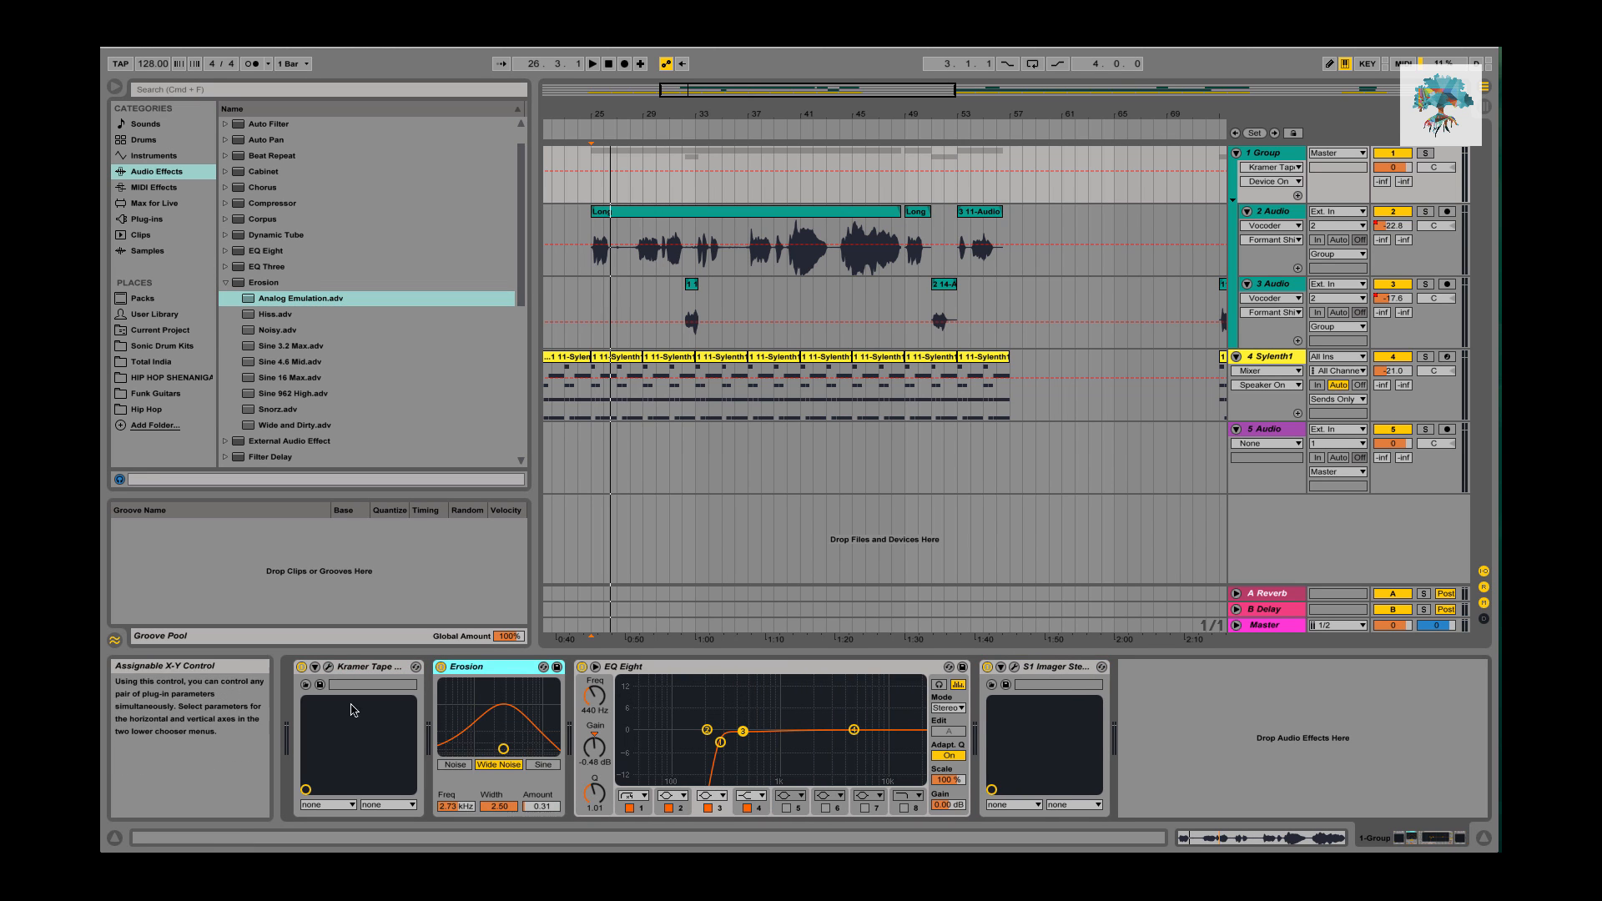
Bypass Kramer Tape and compare the vocals with Erosion off and on during playback, leaving Erosion on.
left_click(302, 667)
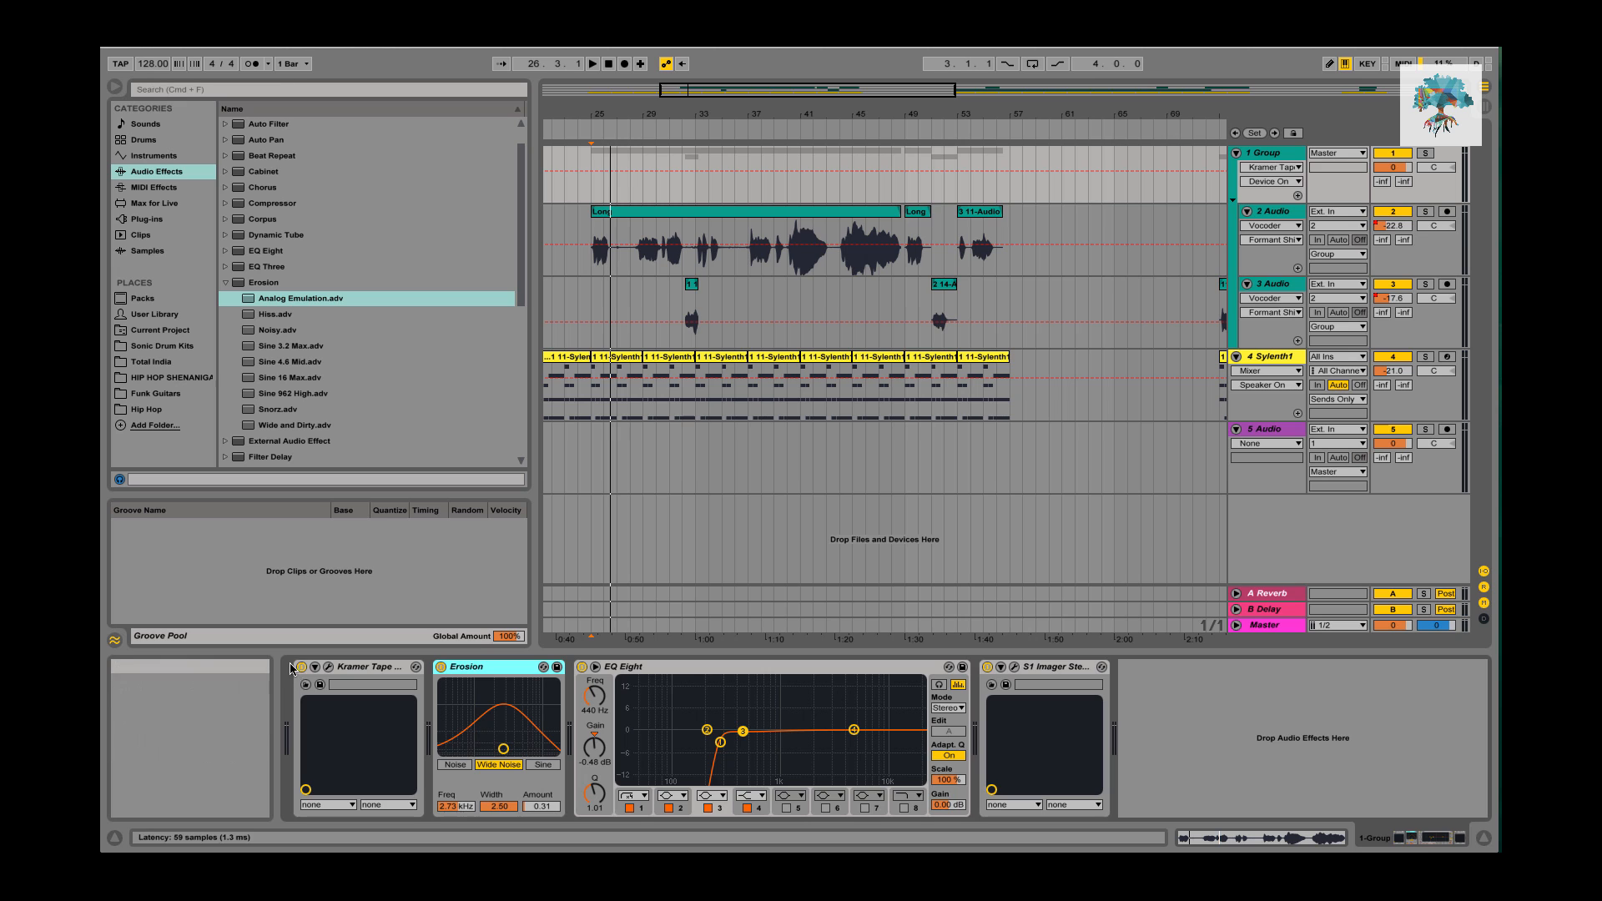
left_click(441, 667)
key("space")
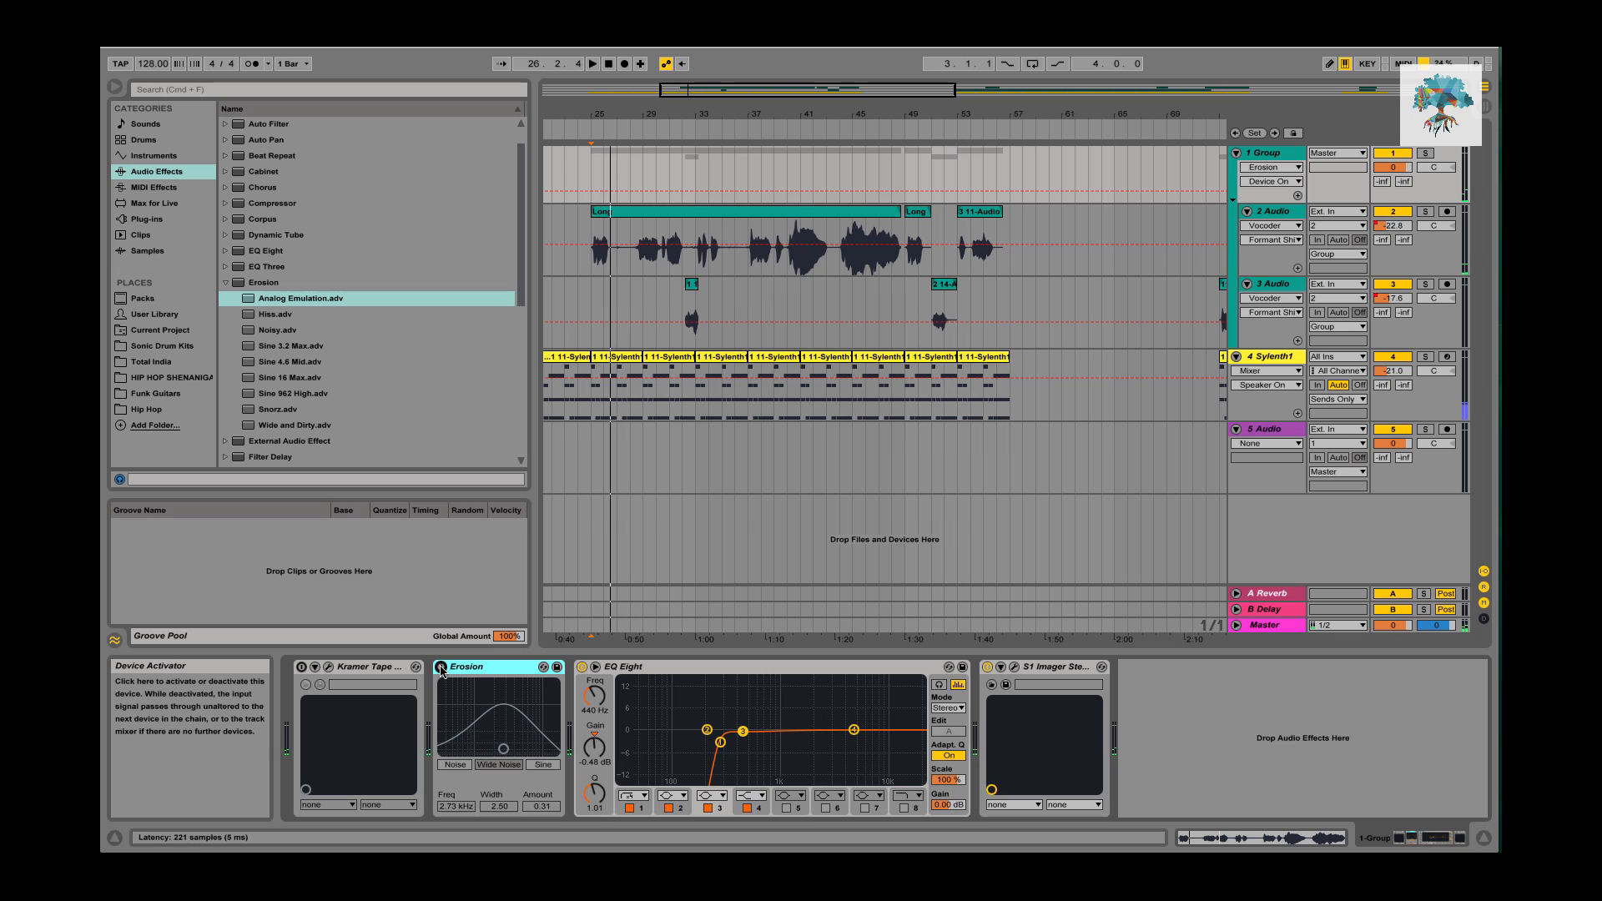
left_click(442, 667)
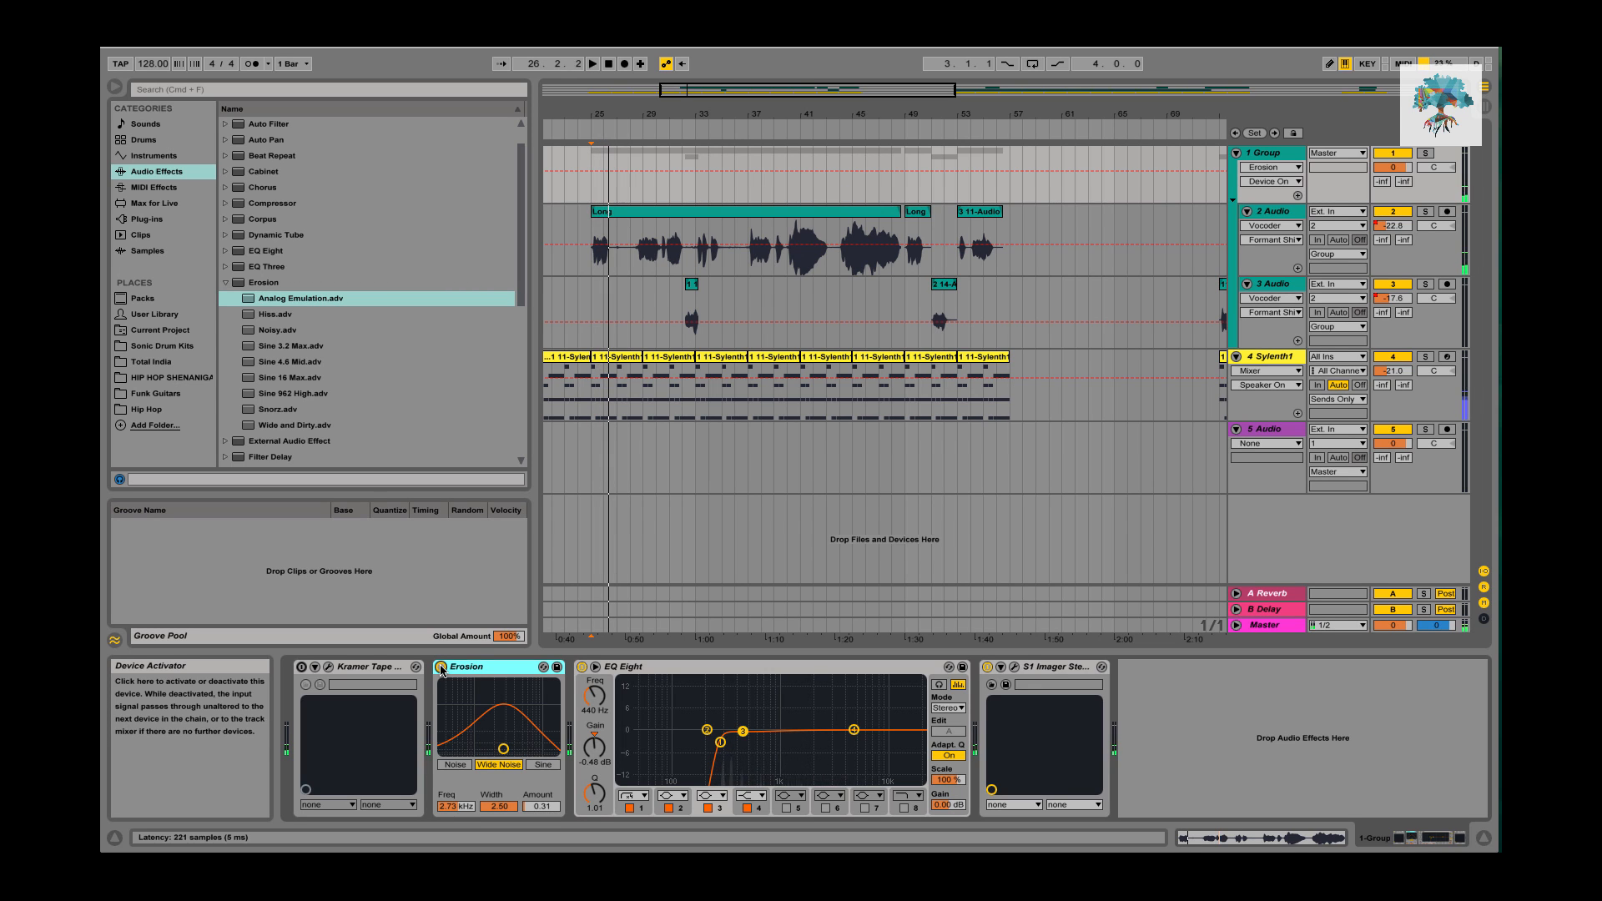
Stop playback and select the bypassed Kramer Tape device on the 1 Group track.
key("space")
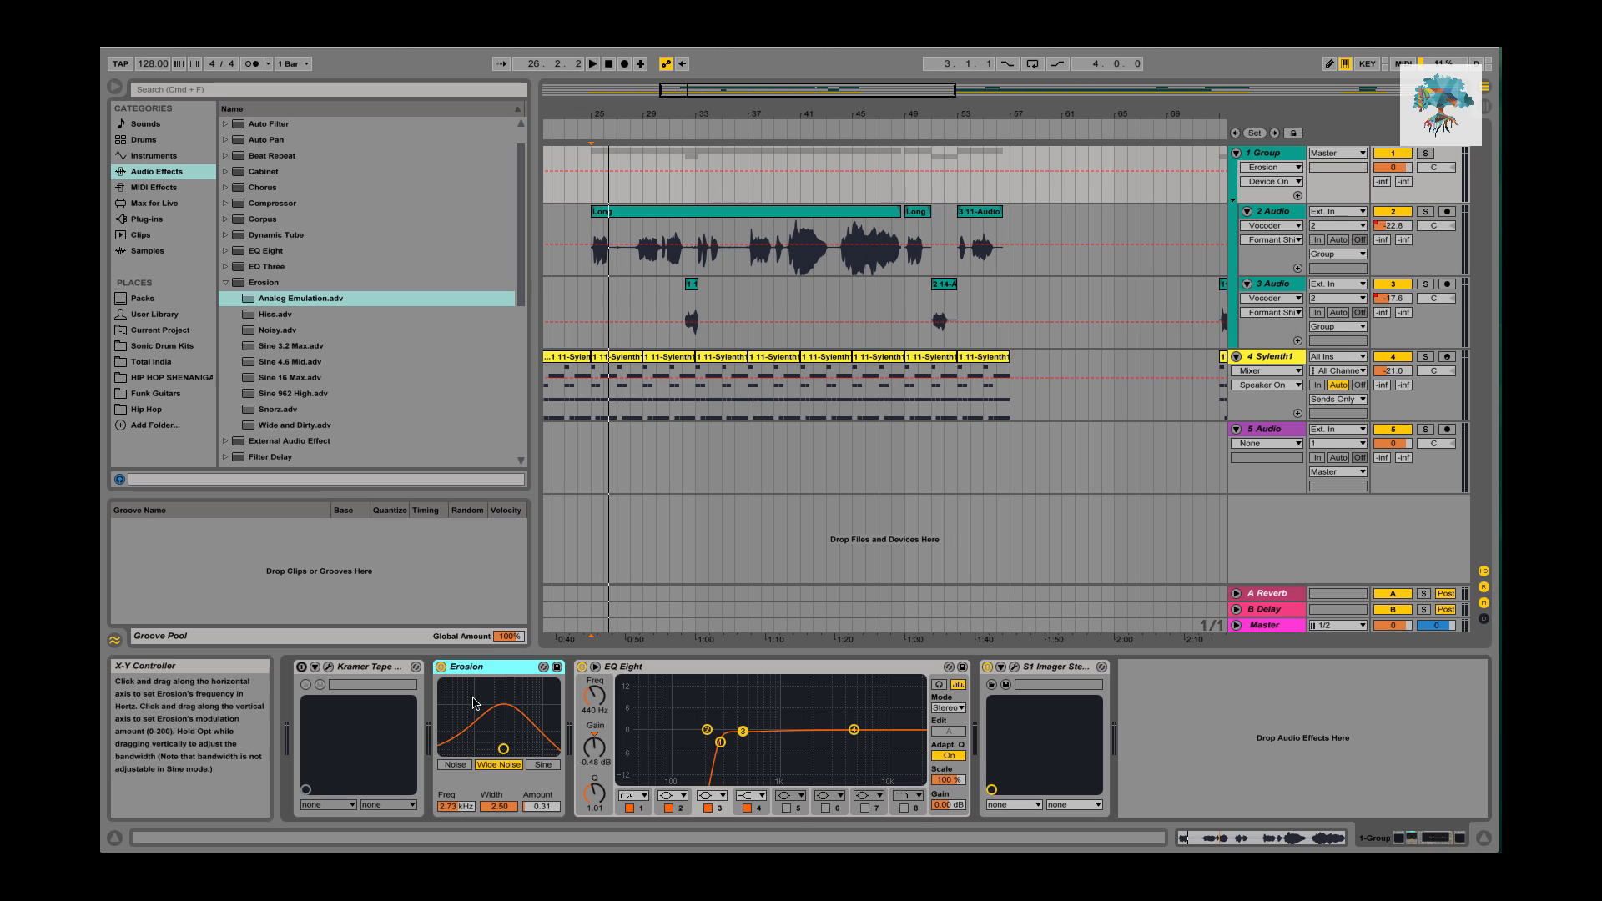
left_click(403, 673)
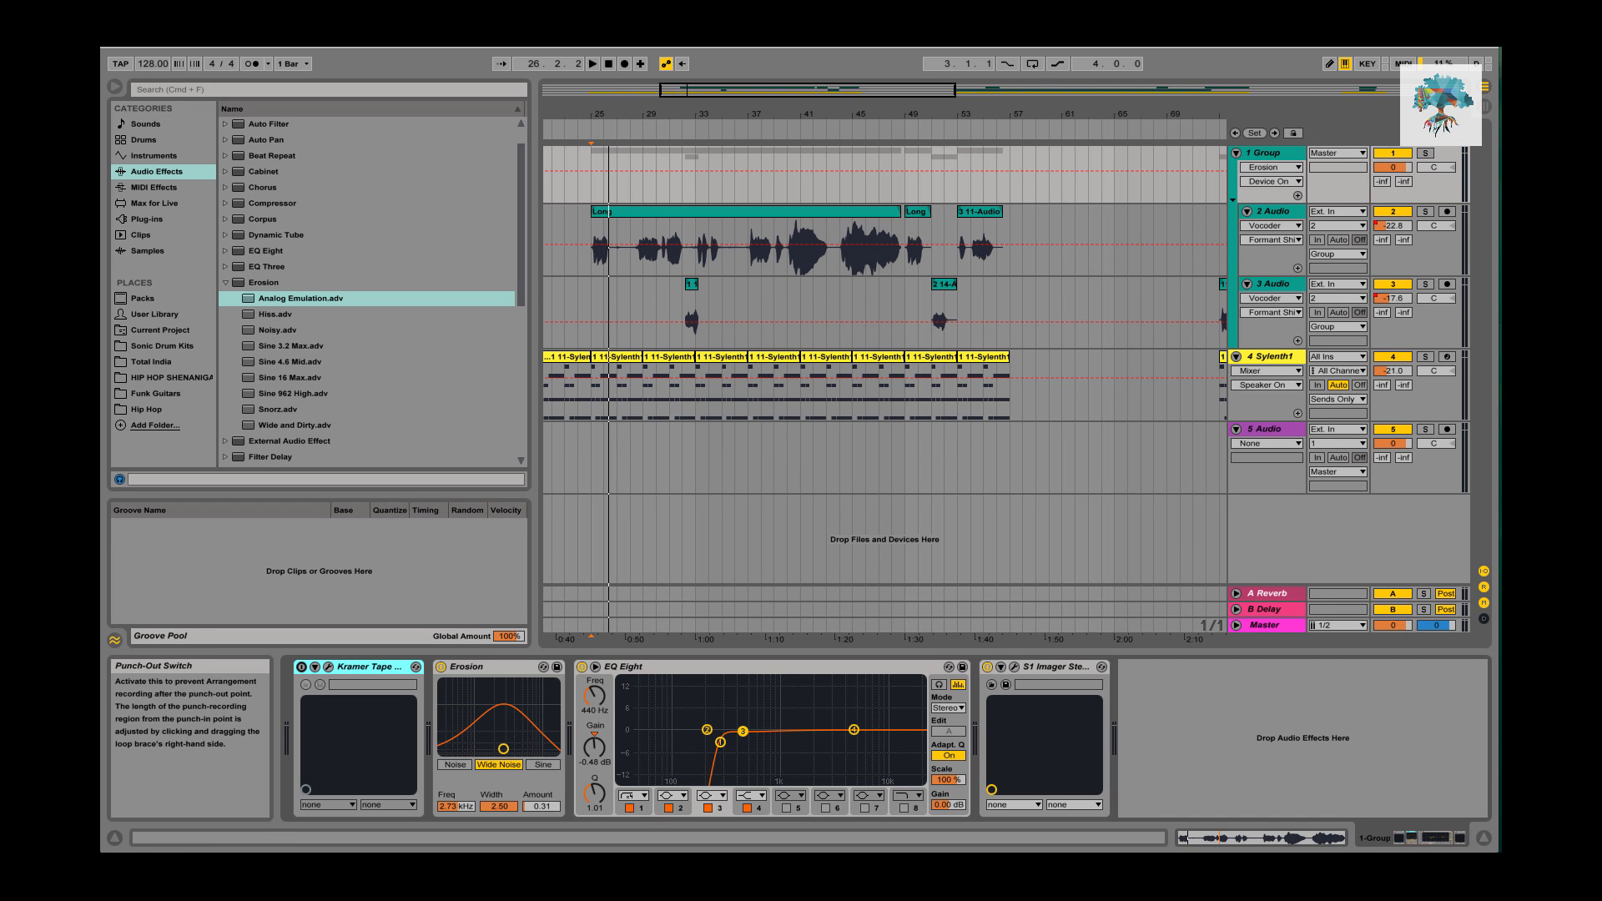
left_click(1145, 25)
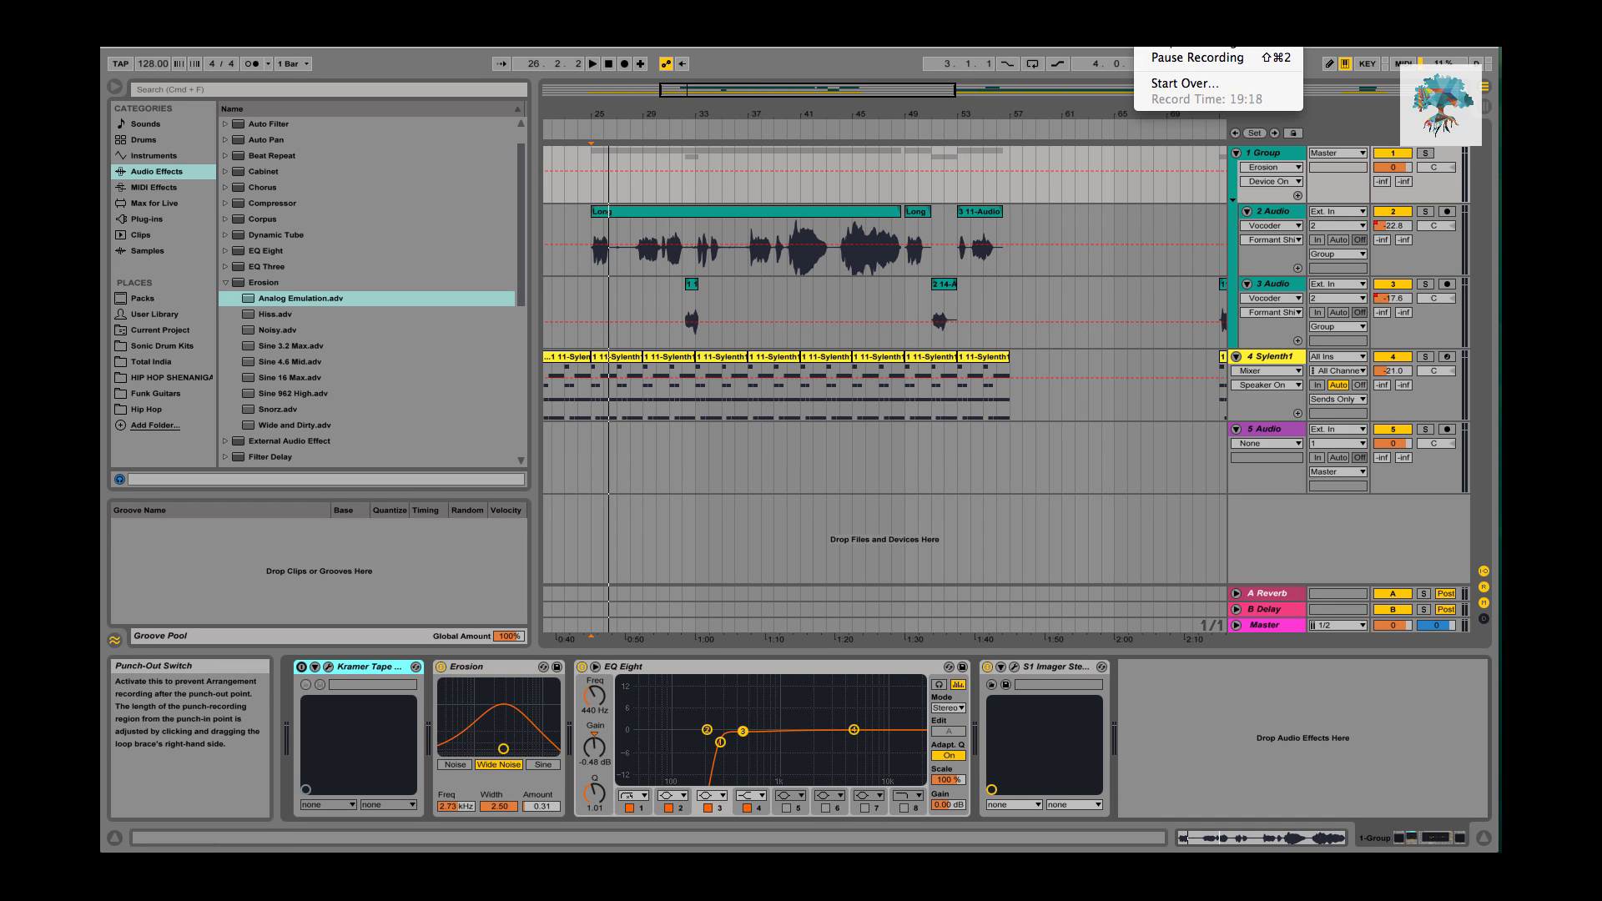
left_click(1145, 25)
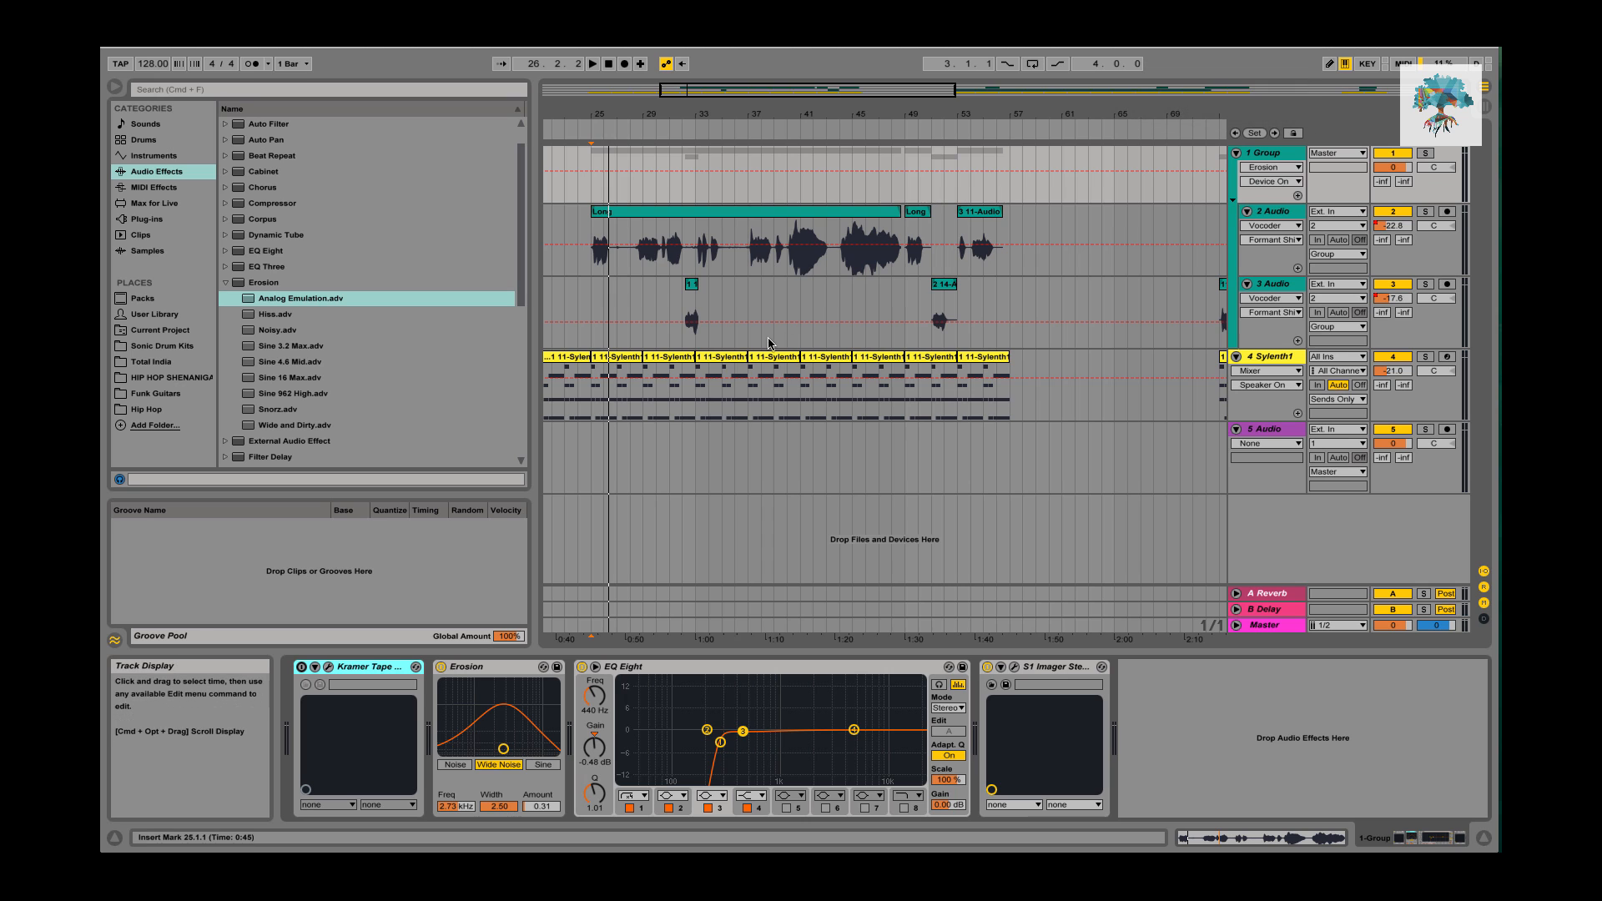
Switch from the Arrangement View to the Session View to show the tracks' clips and mixer.
scroll(770, 343, "left", 5)
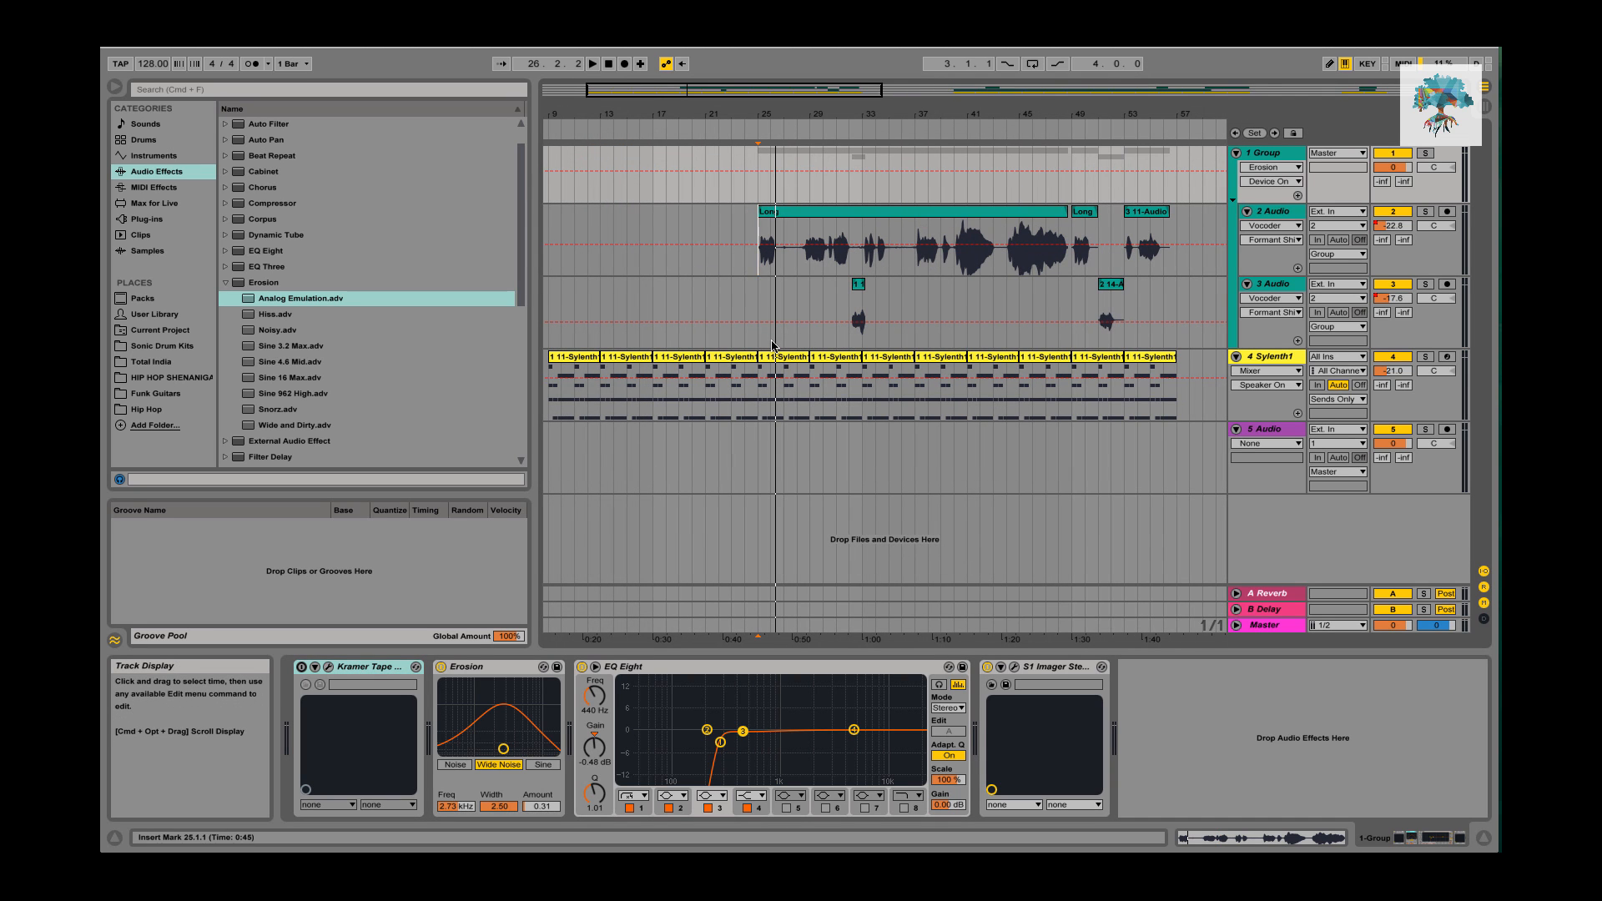
key("Tab")
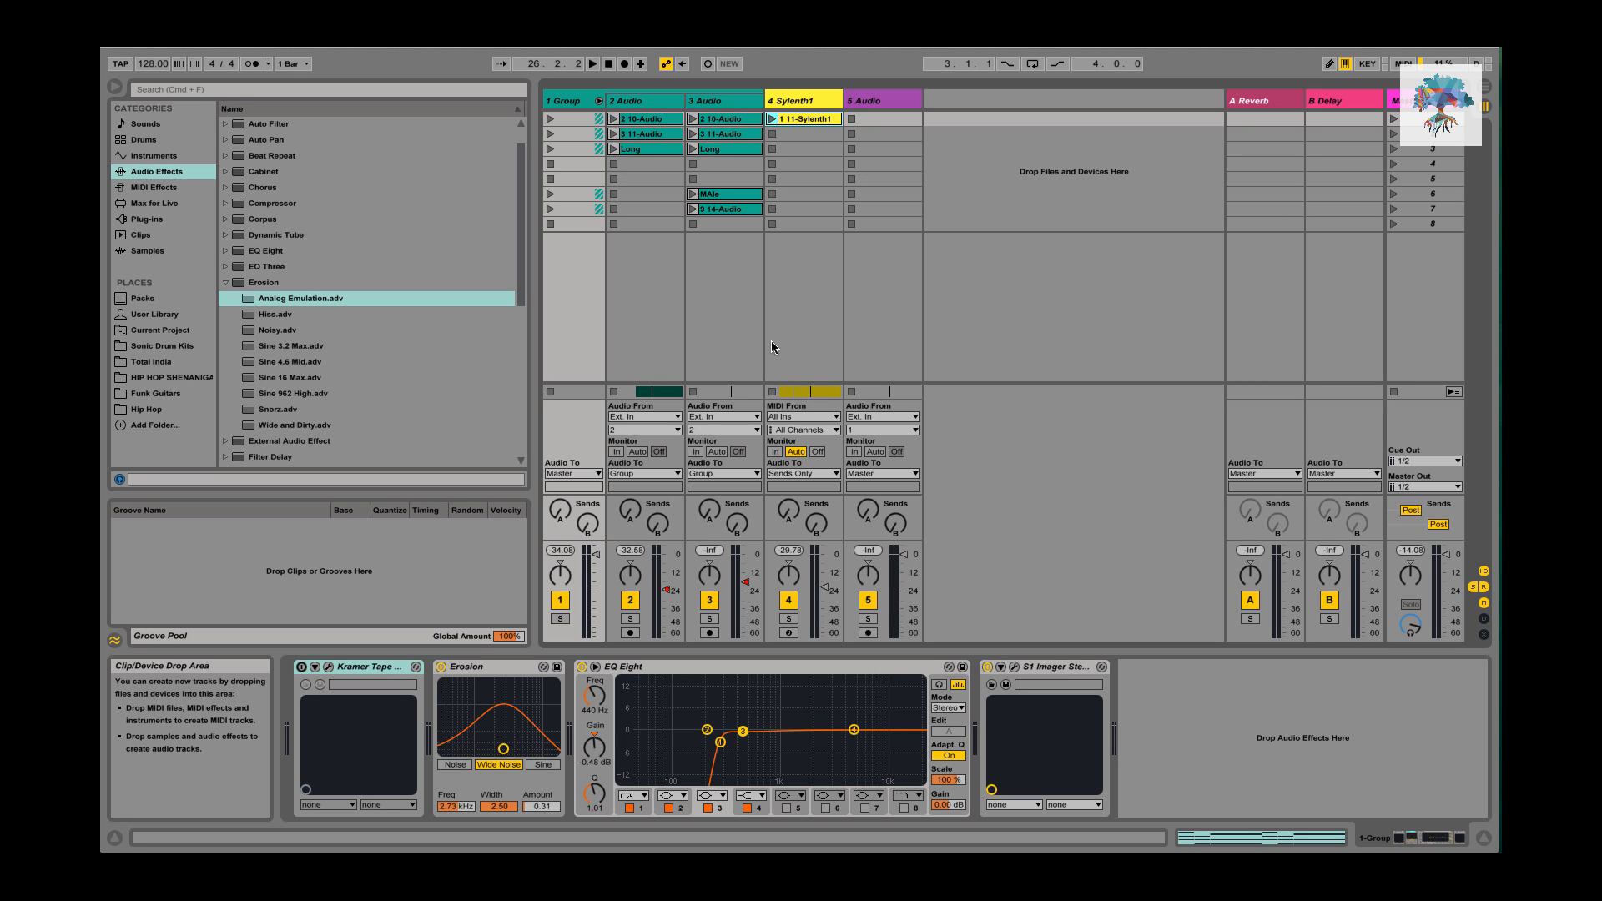
left_click(1144, 28)
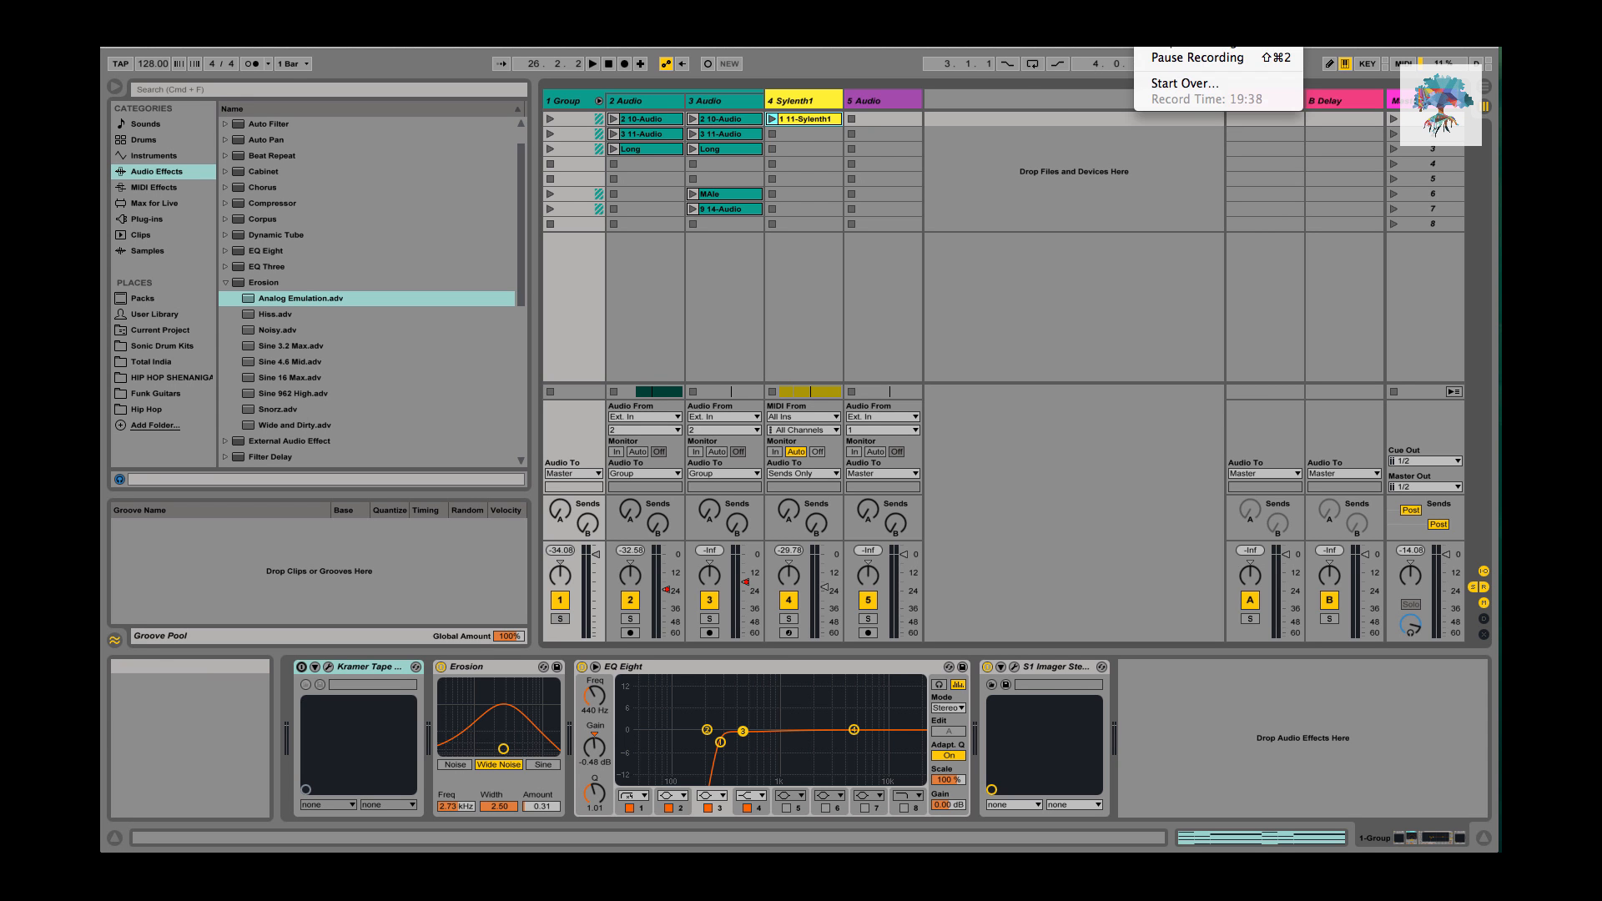